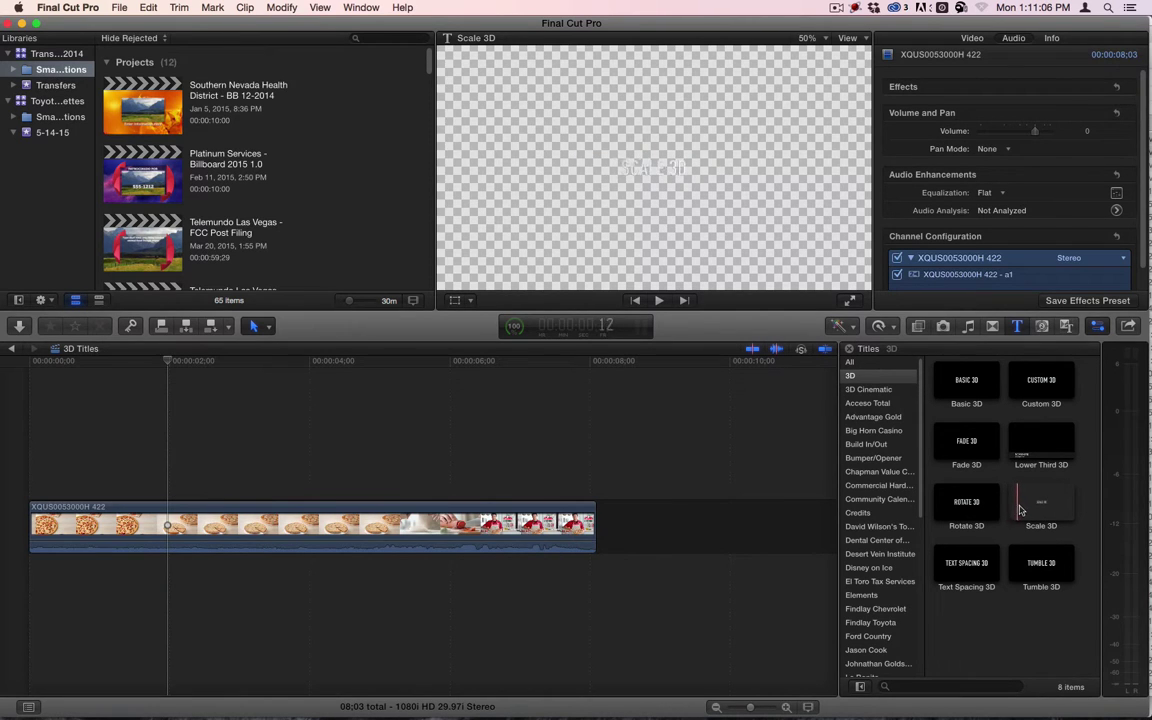
Add the Tumble 3D title above the video clip, starting at about 1:24, and preview its entrance.
click(1030, 508)
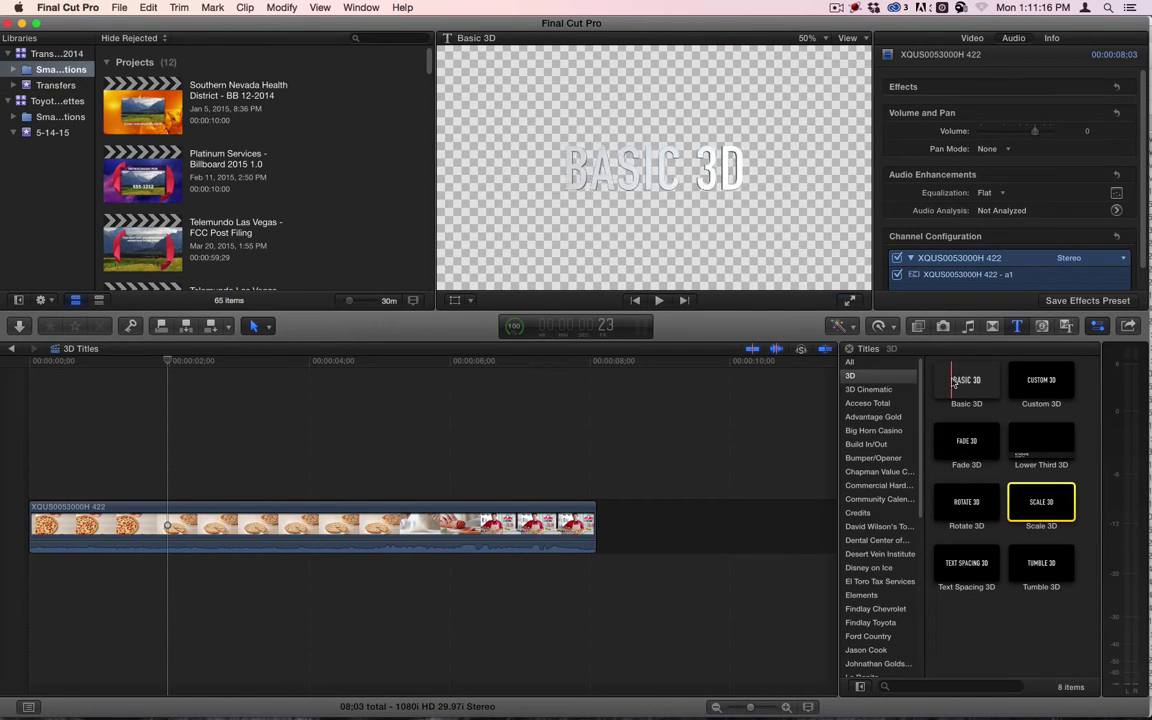
click(952, 383)
click(1043, 567)
drag(1043, 563, 158, 485)
drag(170, 361, 249, 352)
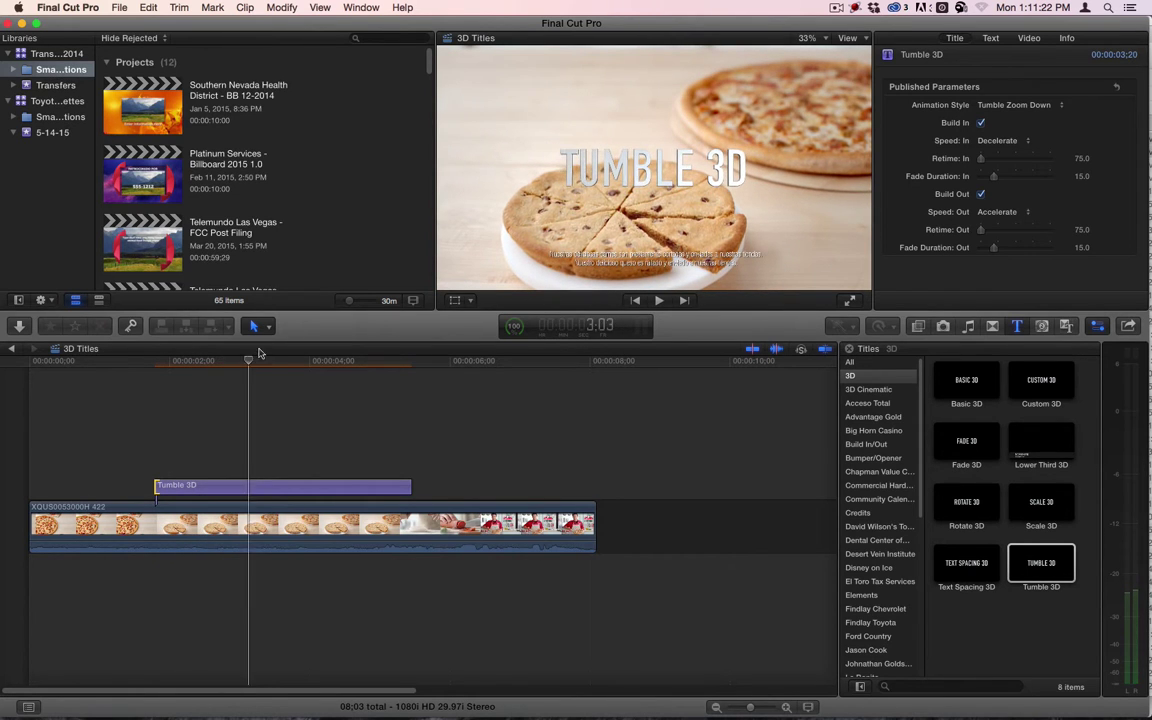
Replace the Tumble 3D title's text with COOKIE and PIZZA on two lines.
click(278, 484)
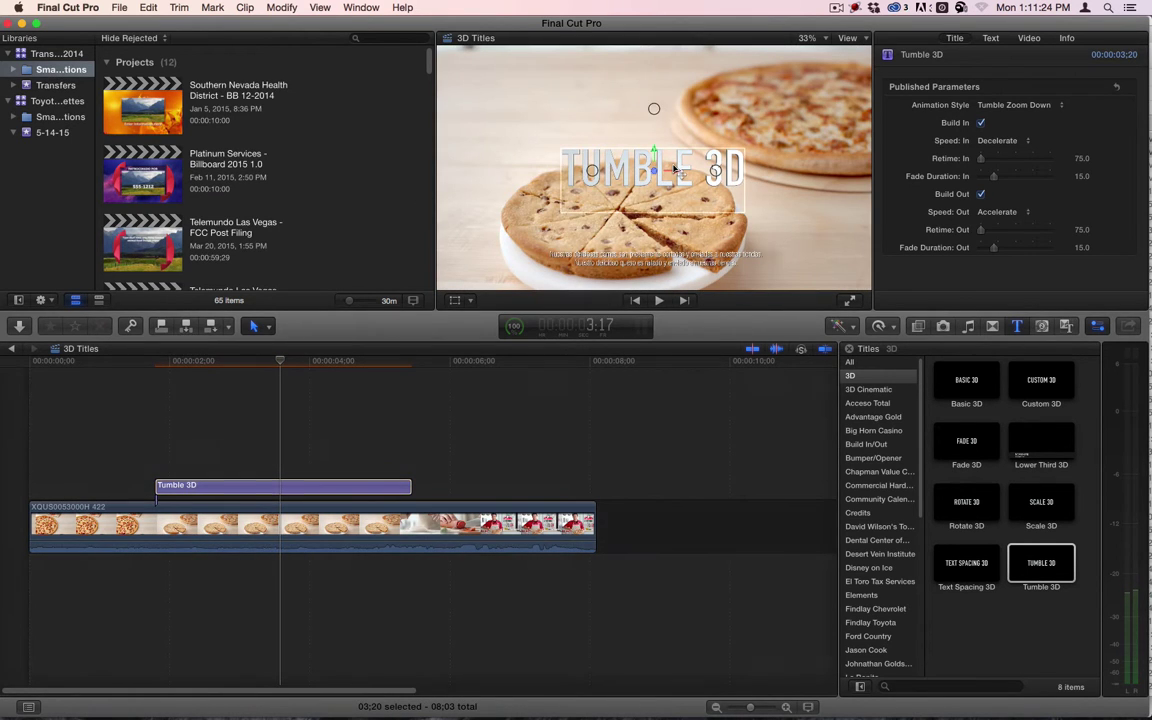
double_click(654, 170)
text(C)
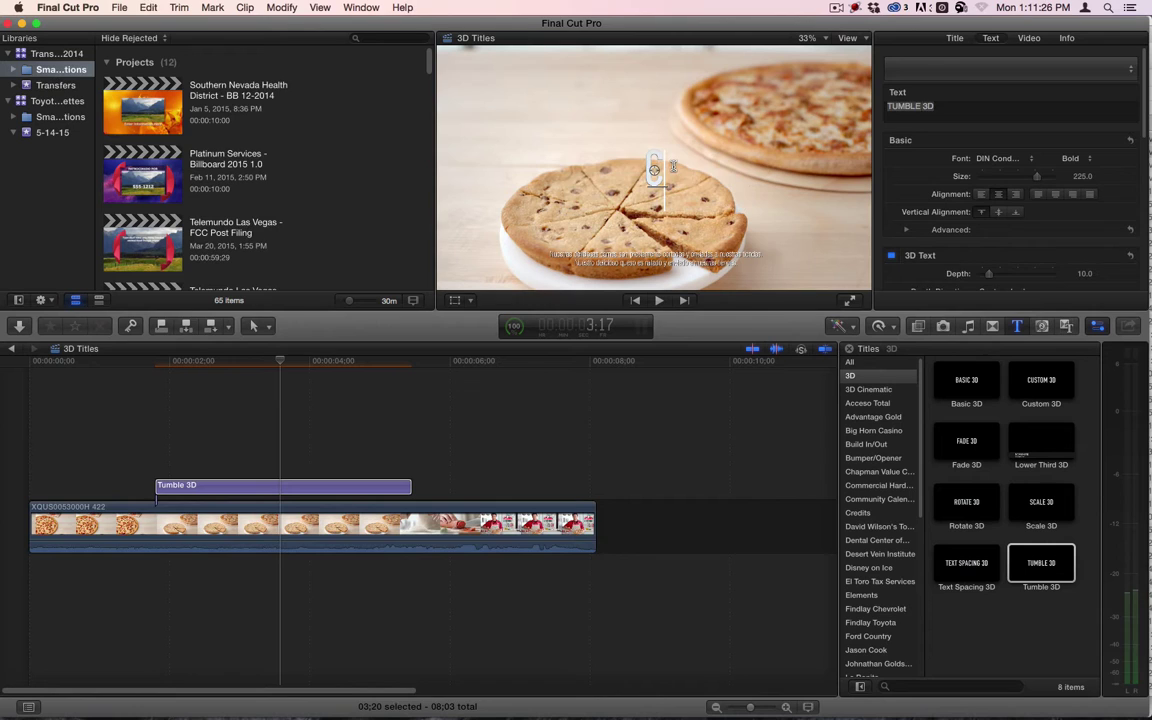
text(OOKIE)
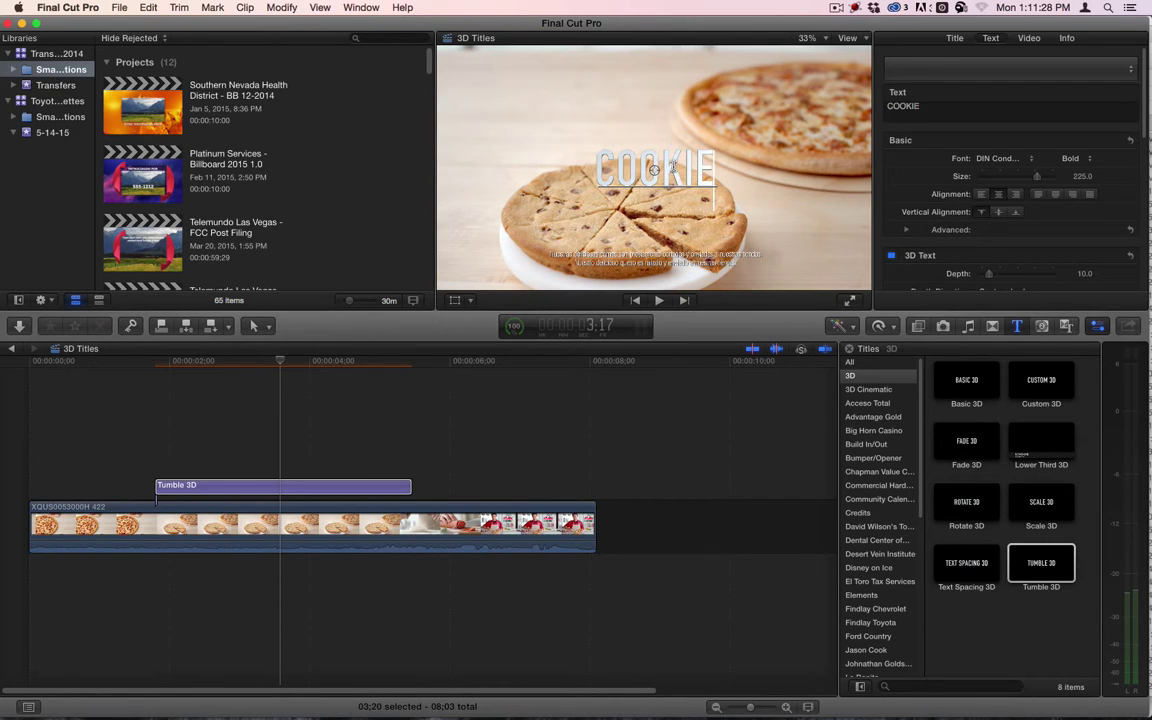
key(Return)
text(PIZZA)
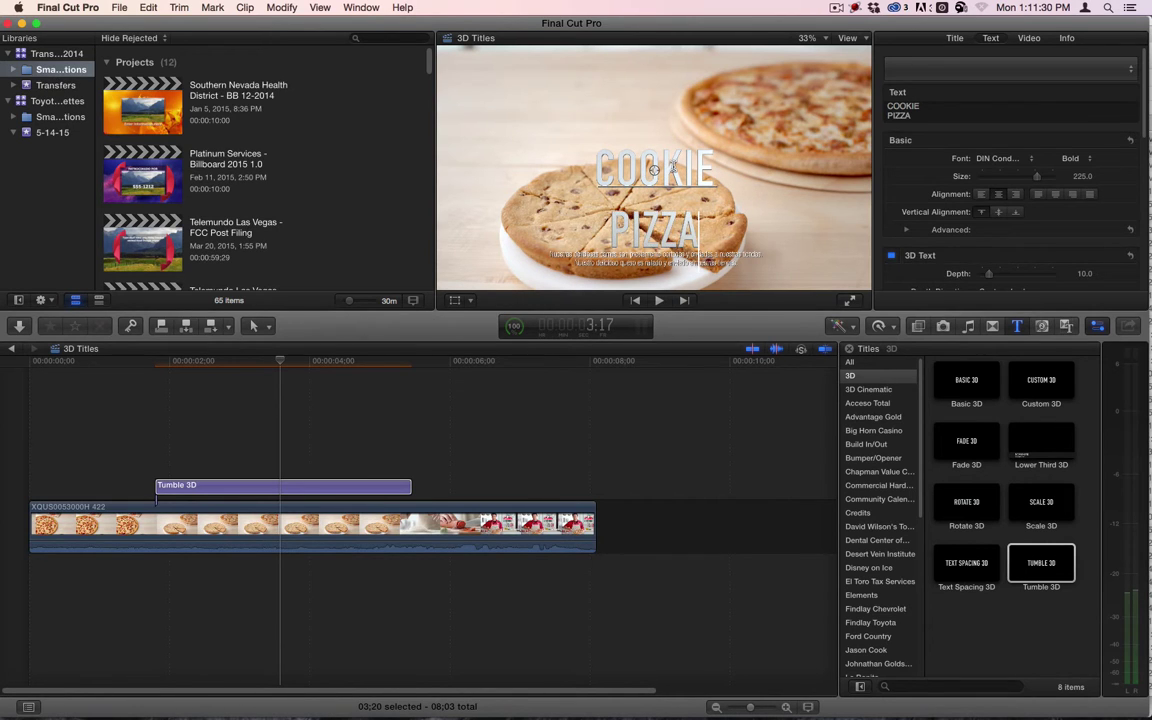
Set the whole title text's baseline to 208 and its line spacing to -93.
key(super+a)
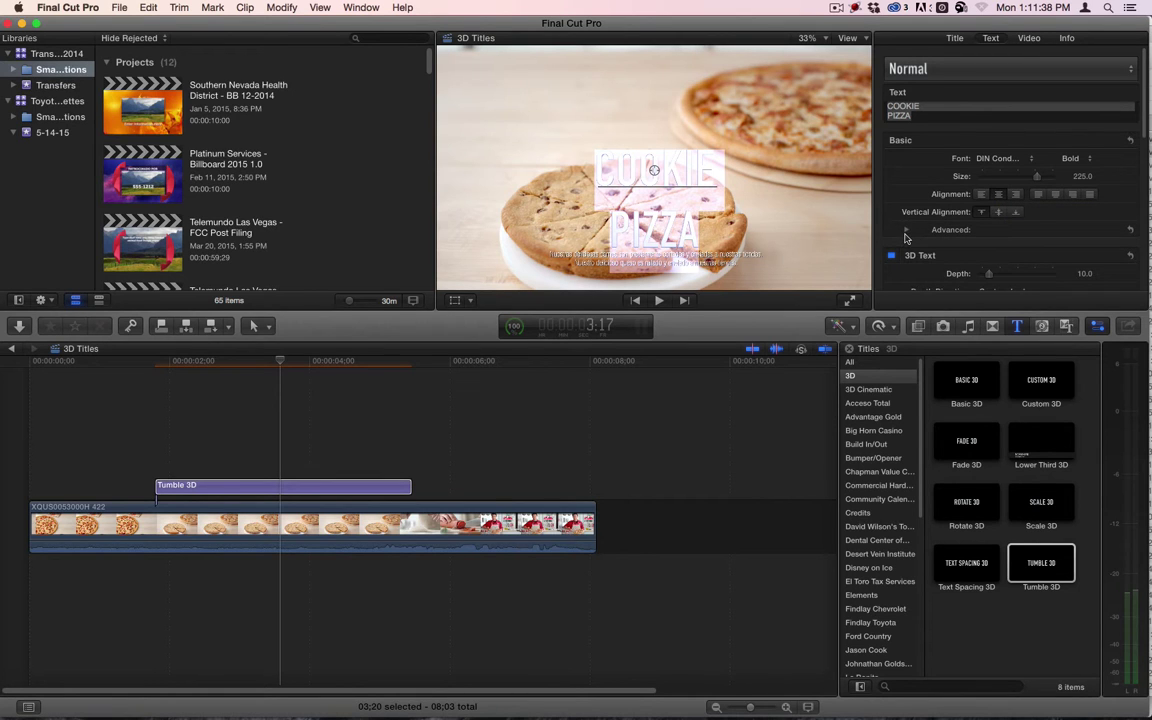
click(906, 228)
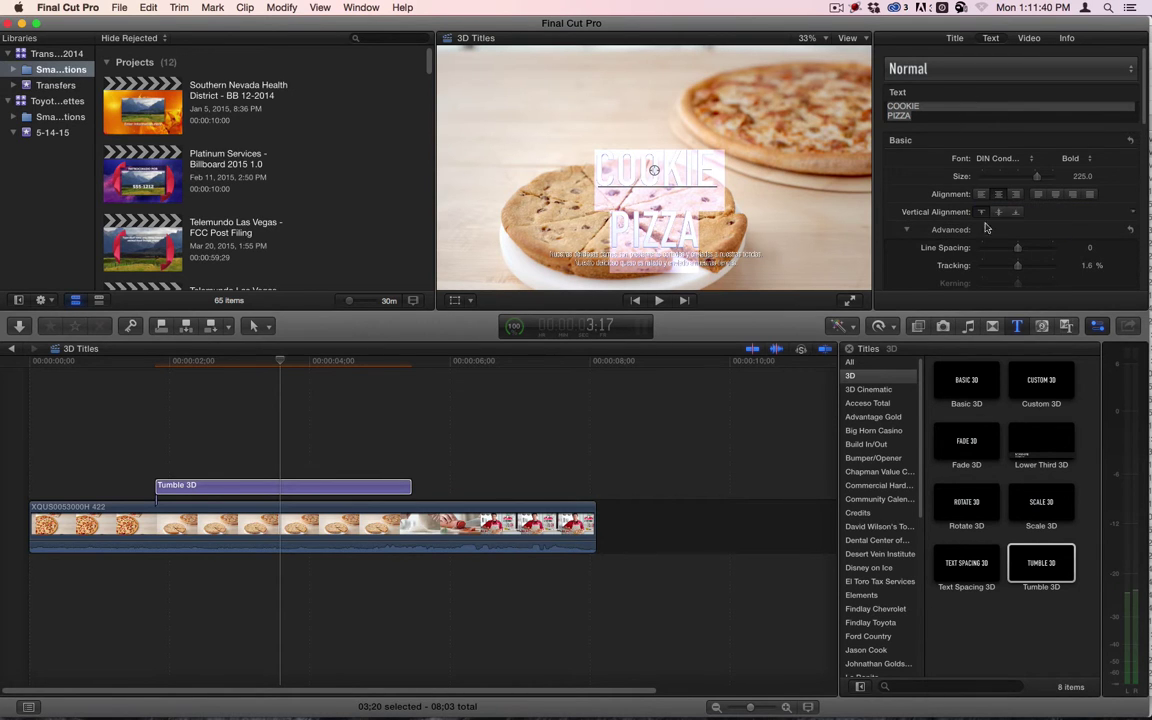
scroll(912, 133, down, 5)
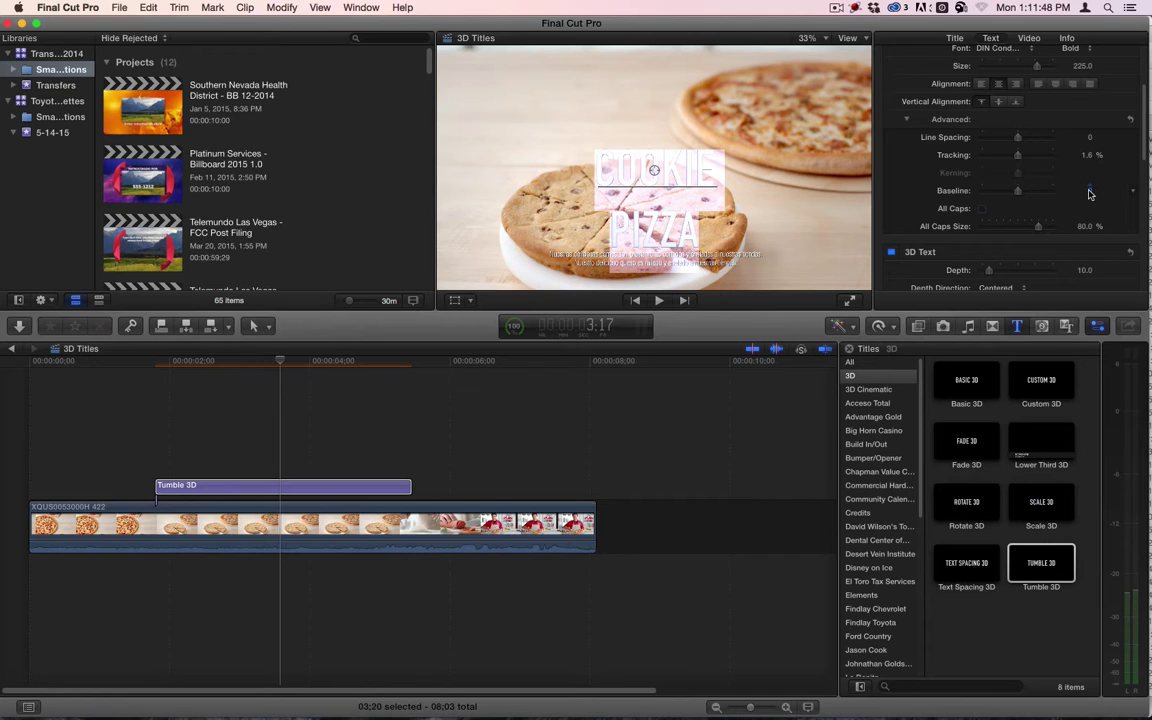
drag(1090, 194, 1090, 165)
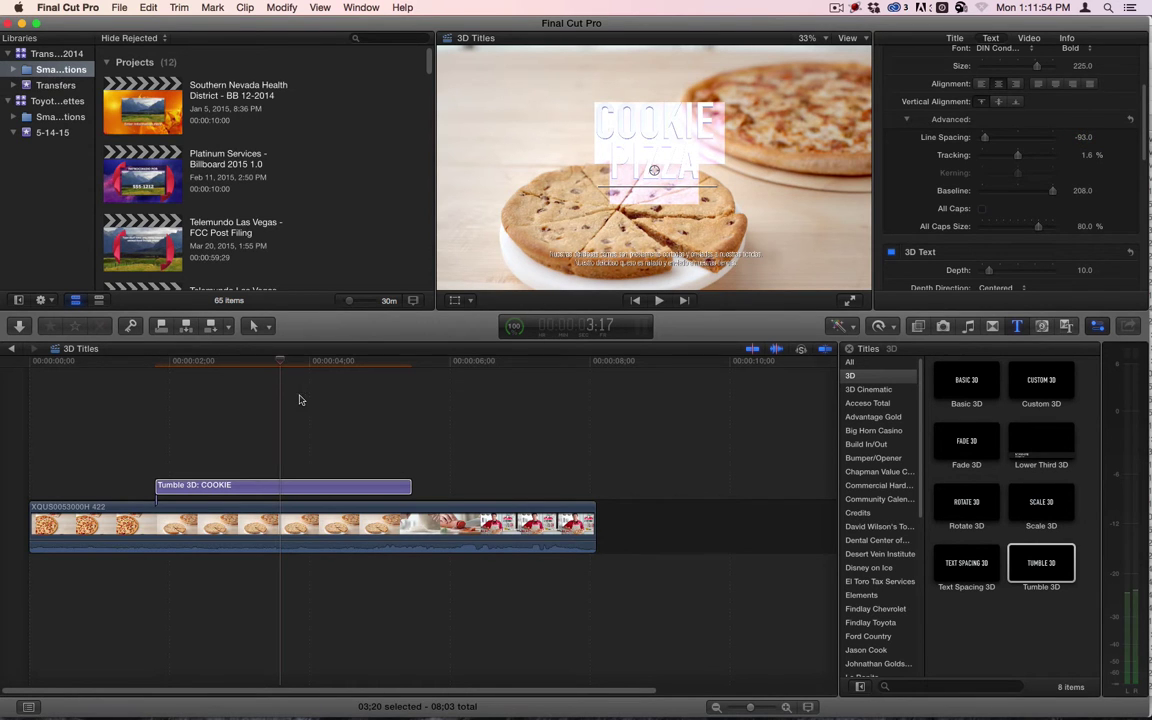
click(240, 398)
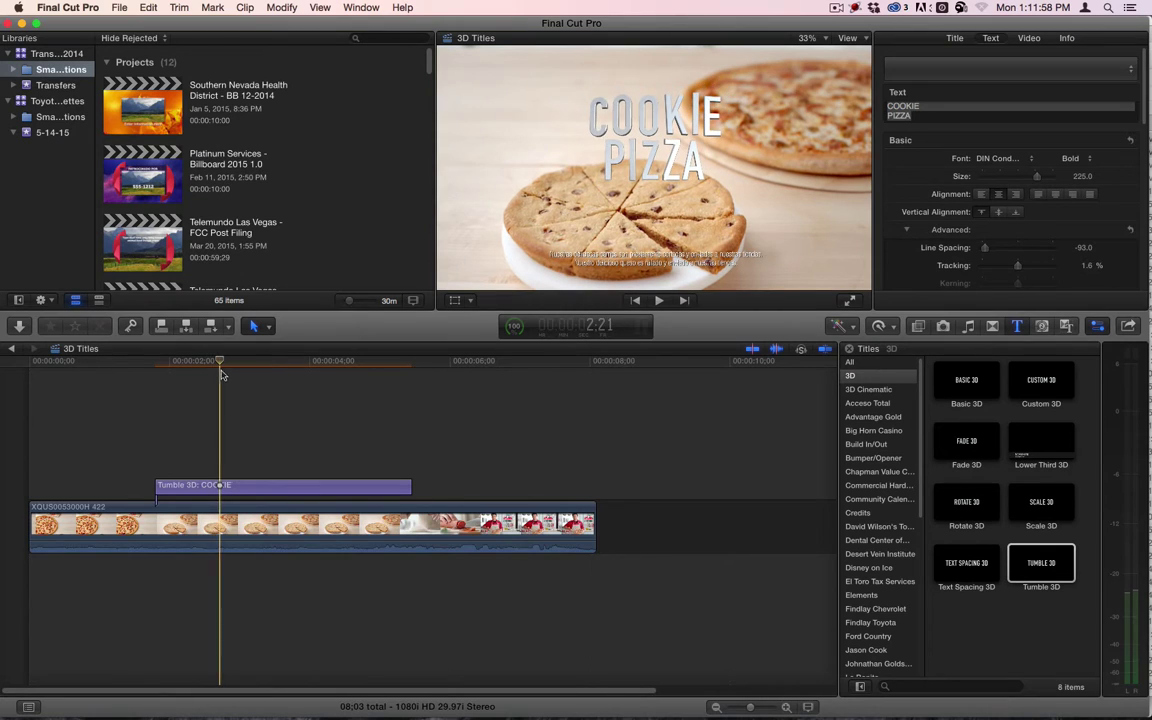
Try the title without Build In, preview its start and exit, and turn Build In back on.
click(954, 38)
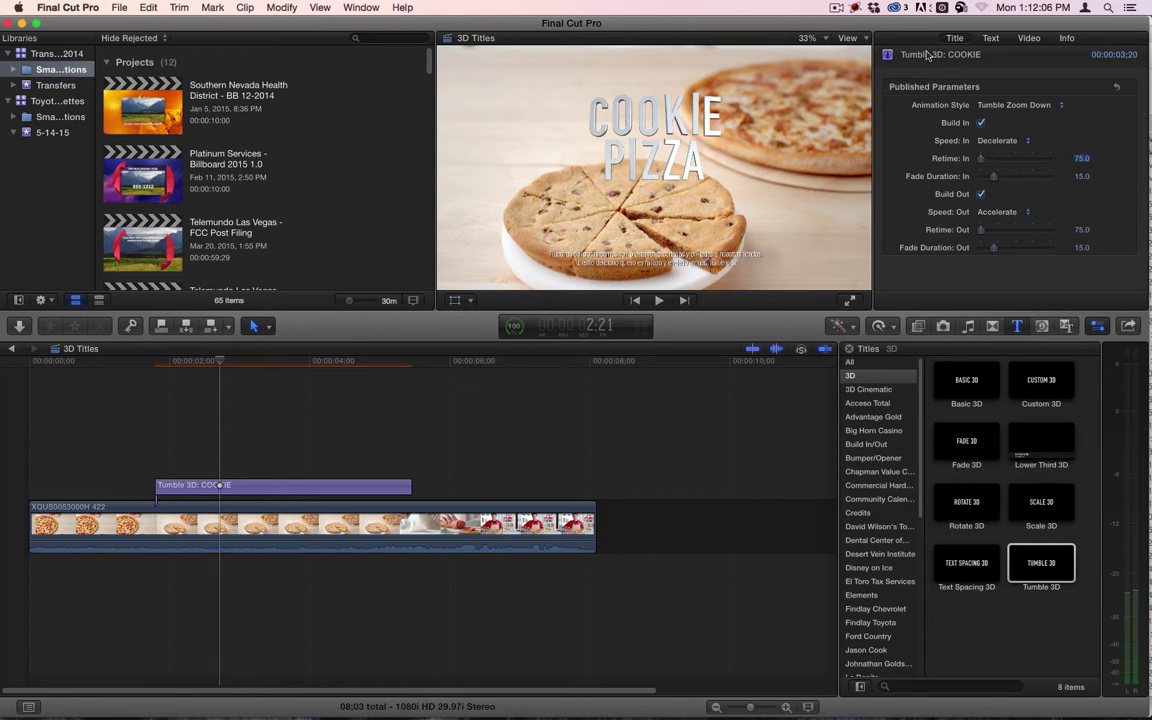
click(980, 123)
click(153, 376)
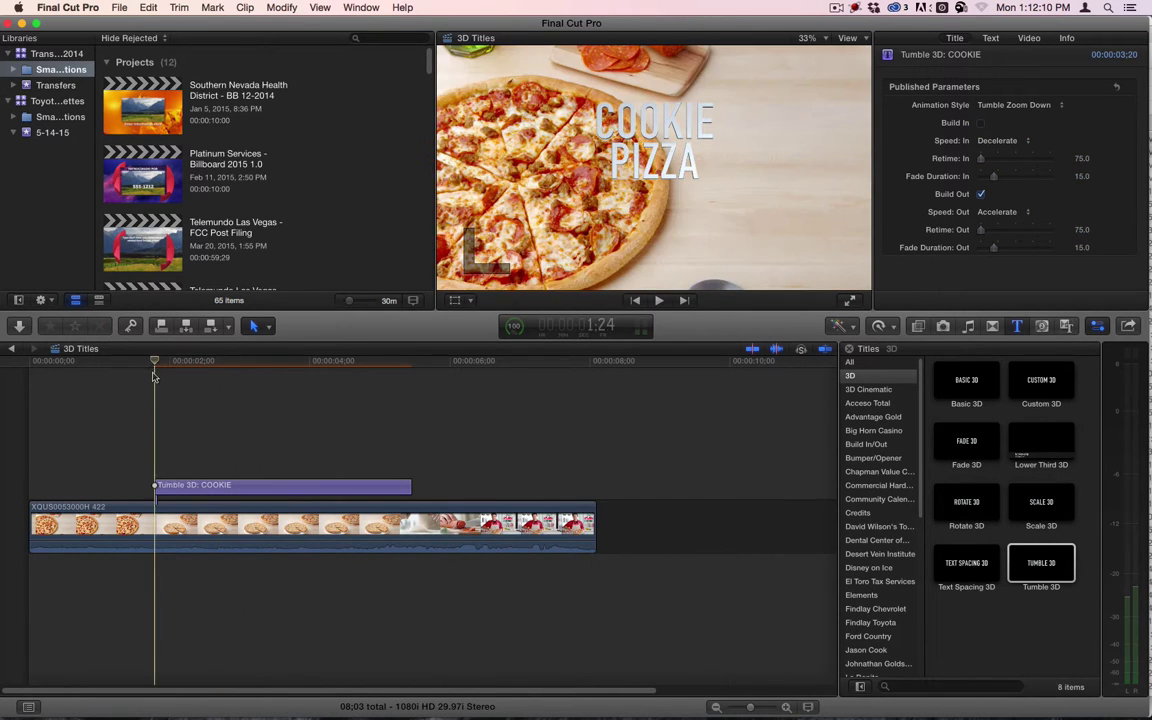
drag(153, 376, 360, 374)
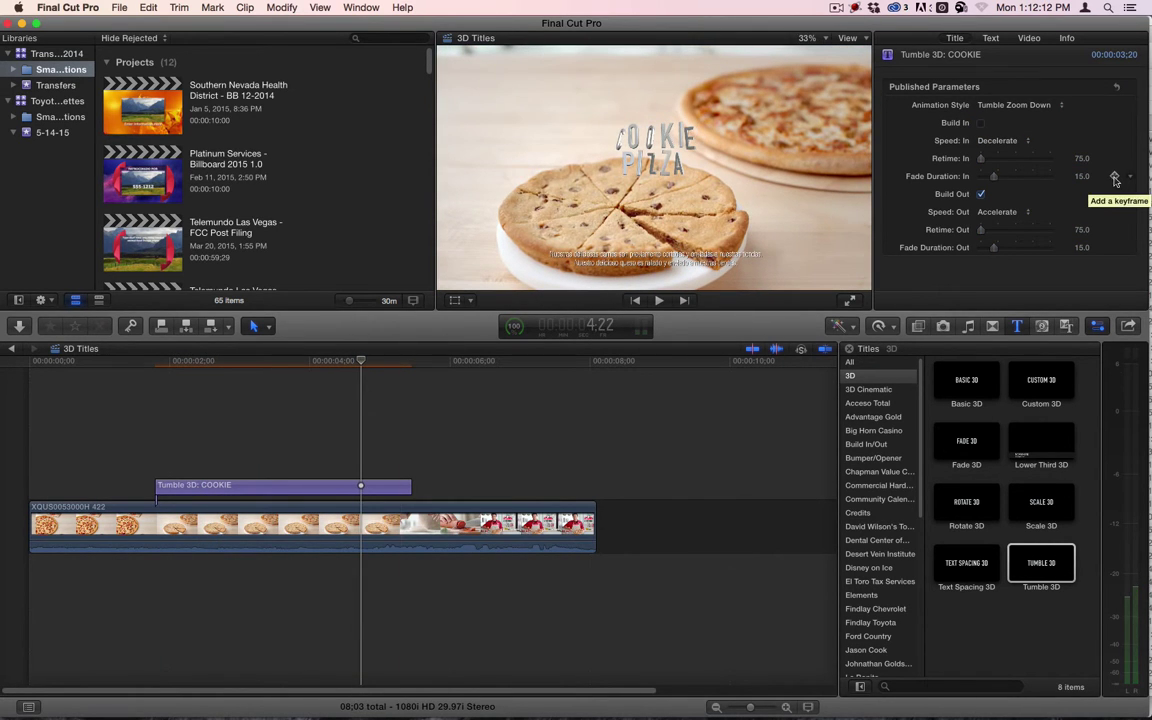
click(980, 123)
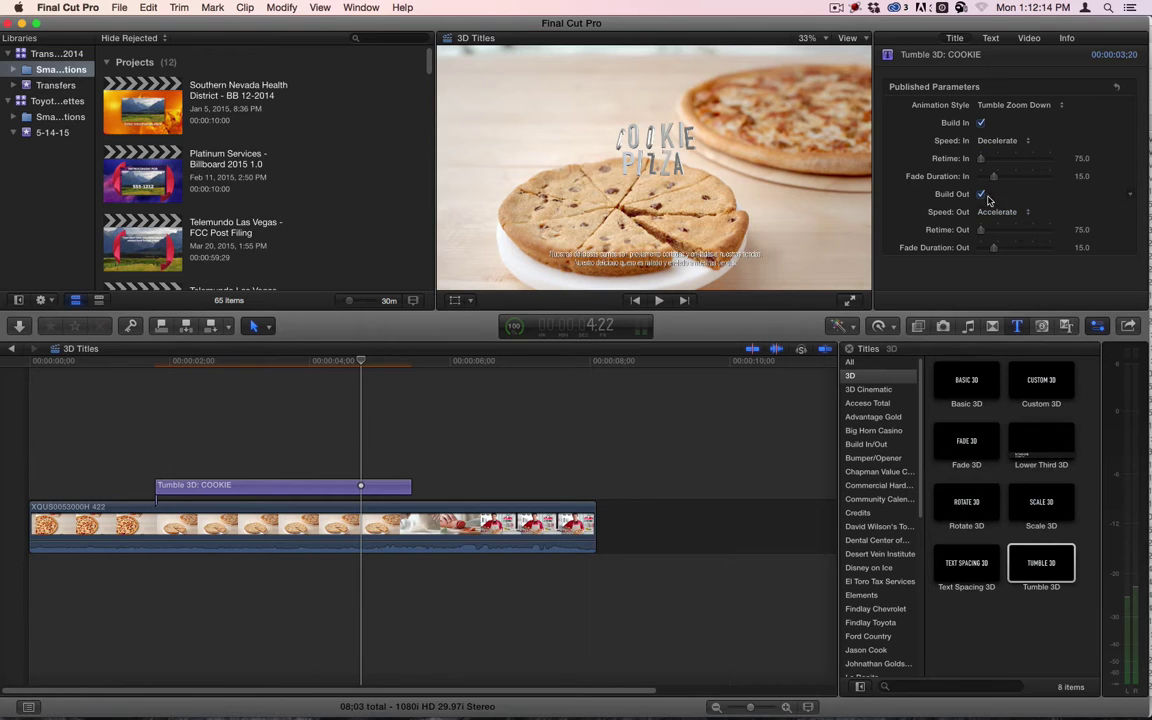
drag(362, 373, 286, 374)
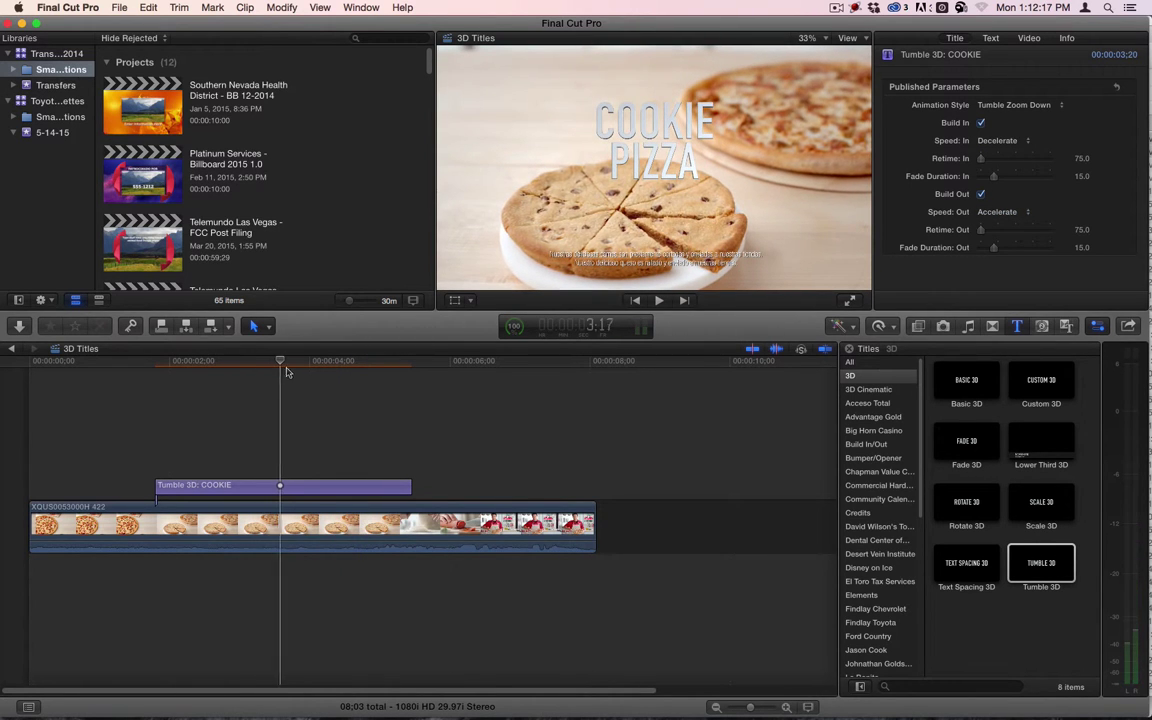
Try Accelerate, Ease Both and Ease Out as the title's Speed In and preview the entrance.
click(1000, 141)
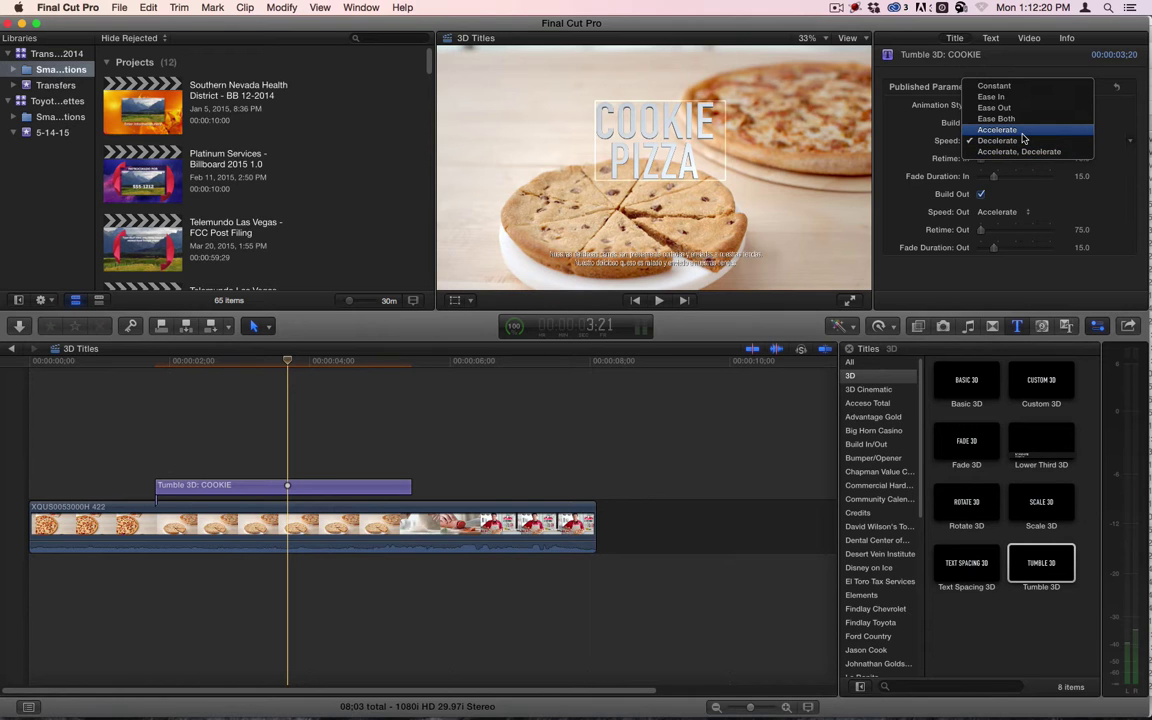
click(1000, 130)
mouse_move(212, 370)
mouse_down()
mouse_move(155, 368)
mouse_move(284, 375)
mouse_move(221, 368)
mouse_up()
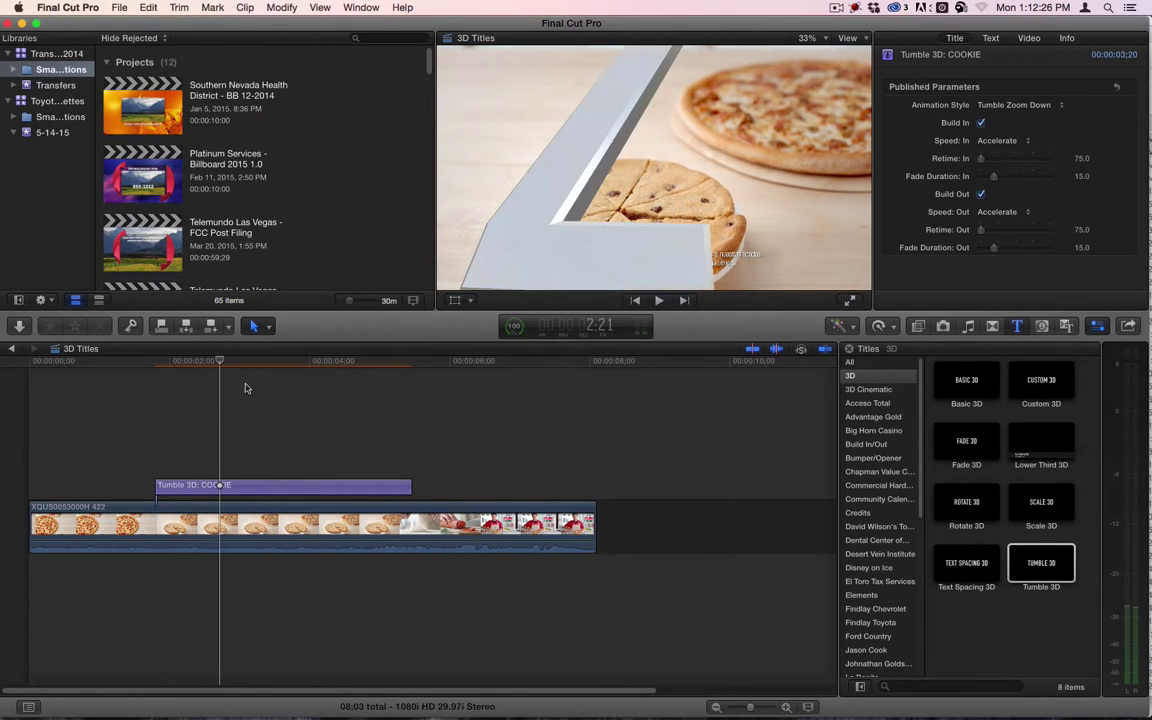
click(1015, 140)
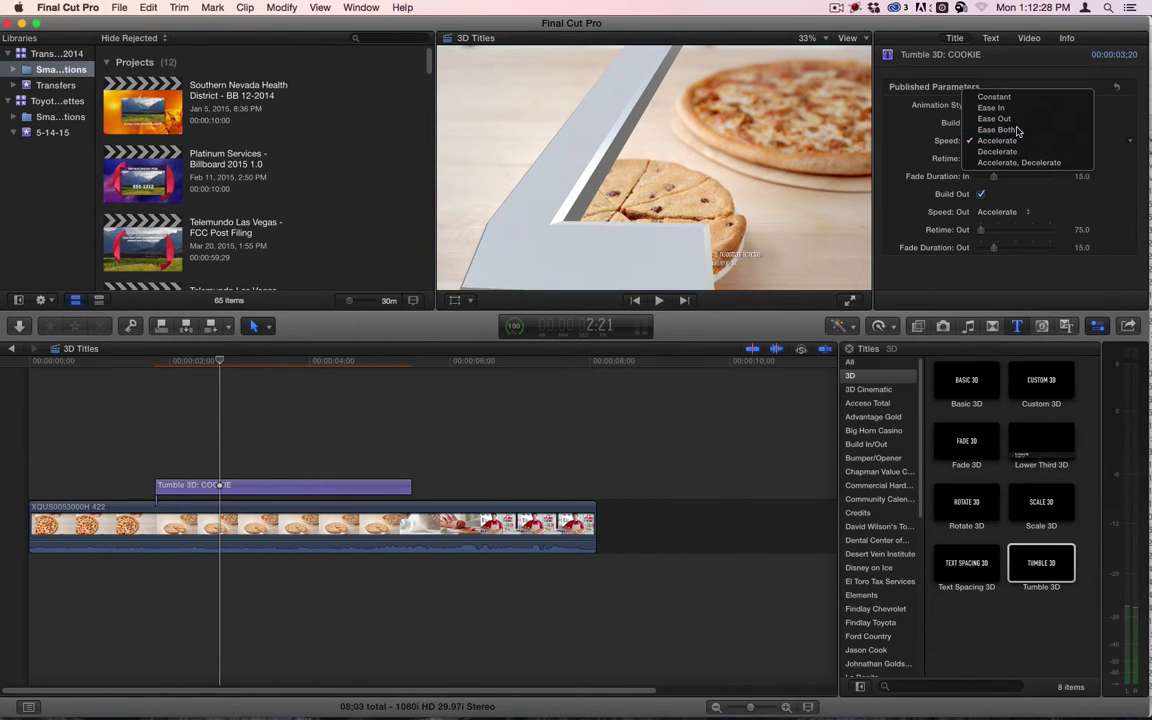
click(1013, 129)
click(1012, 141)
click(1012, 131)
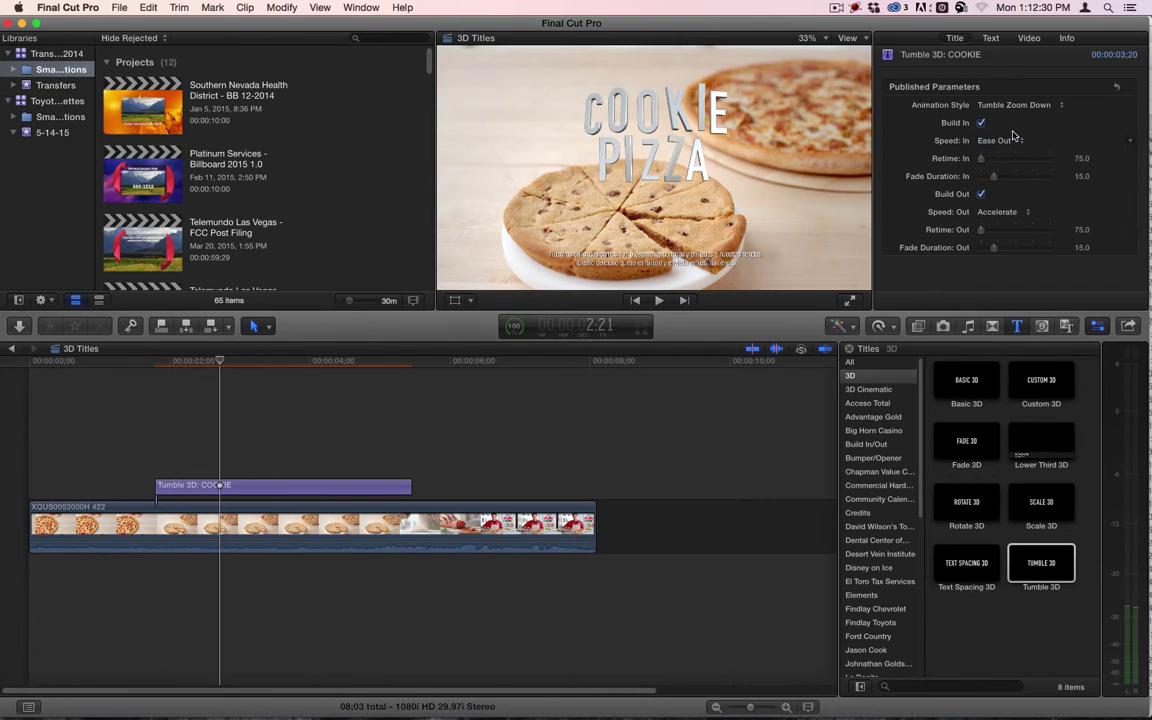
drag(214, 378, 251, 370)
Try Ease In and Constant as the title's Speed In, previewing the entrance with each.
click(985, 140)
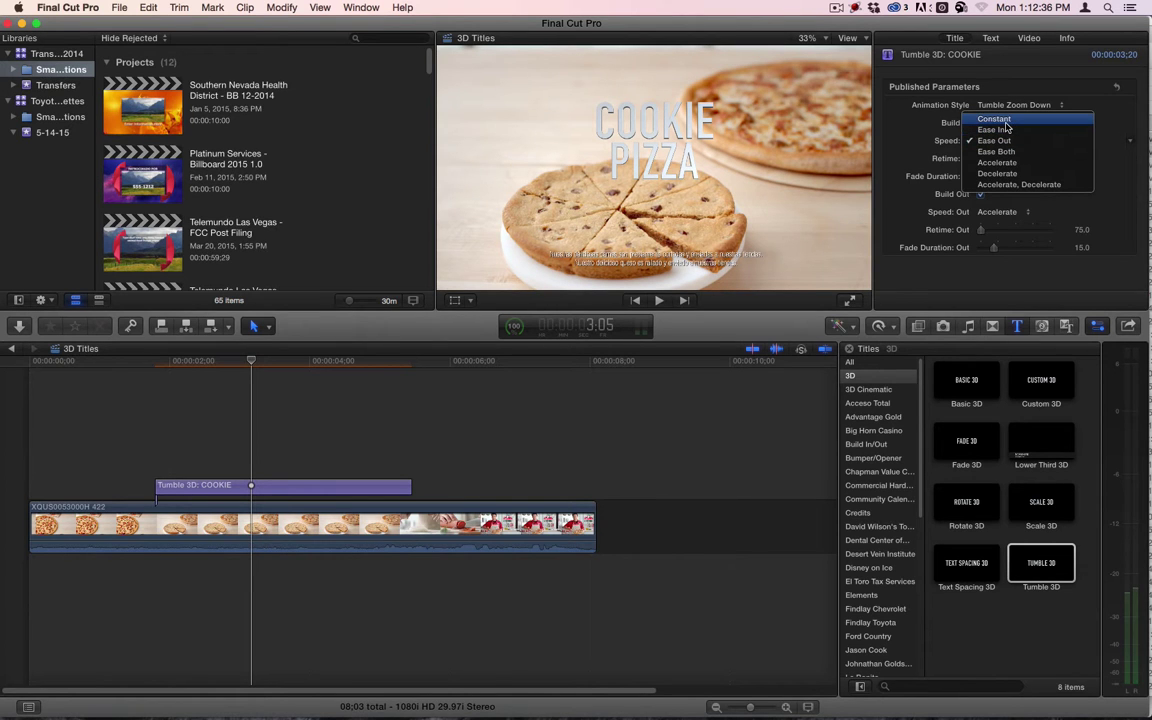
click(1006, 129)
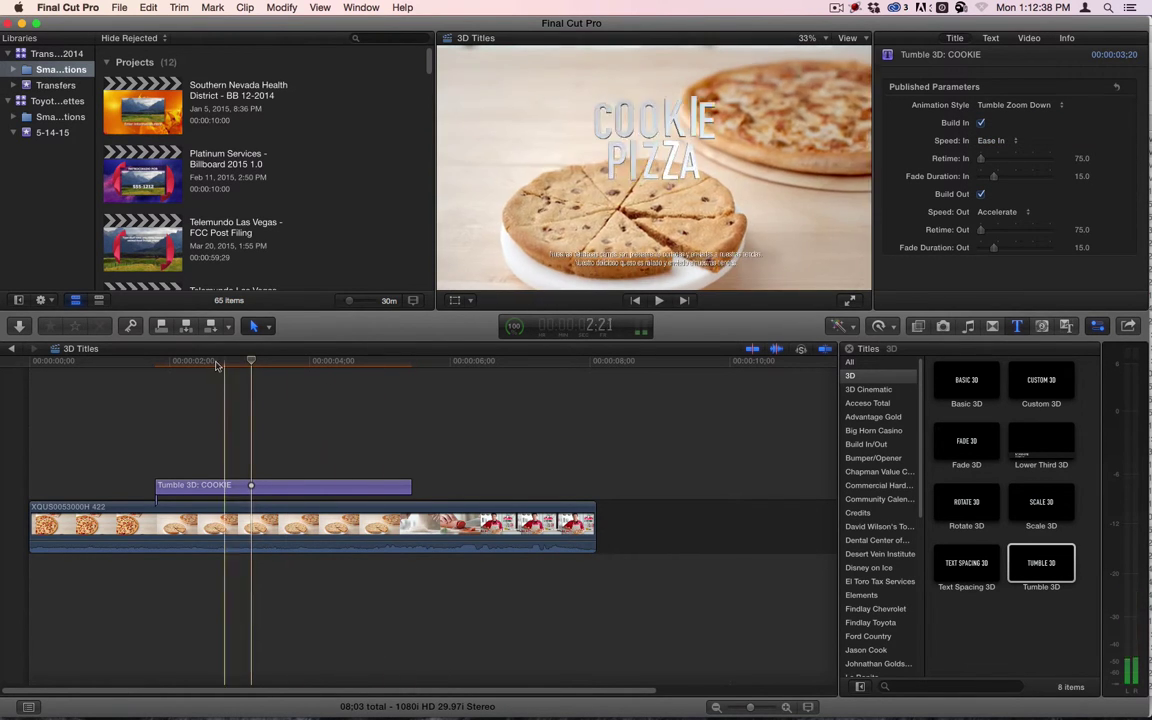
click(154, 370)
drag(141, 371, 272, 374)
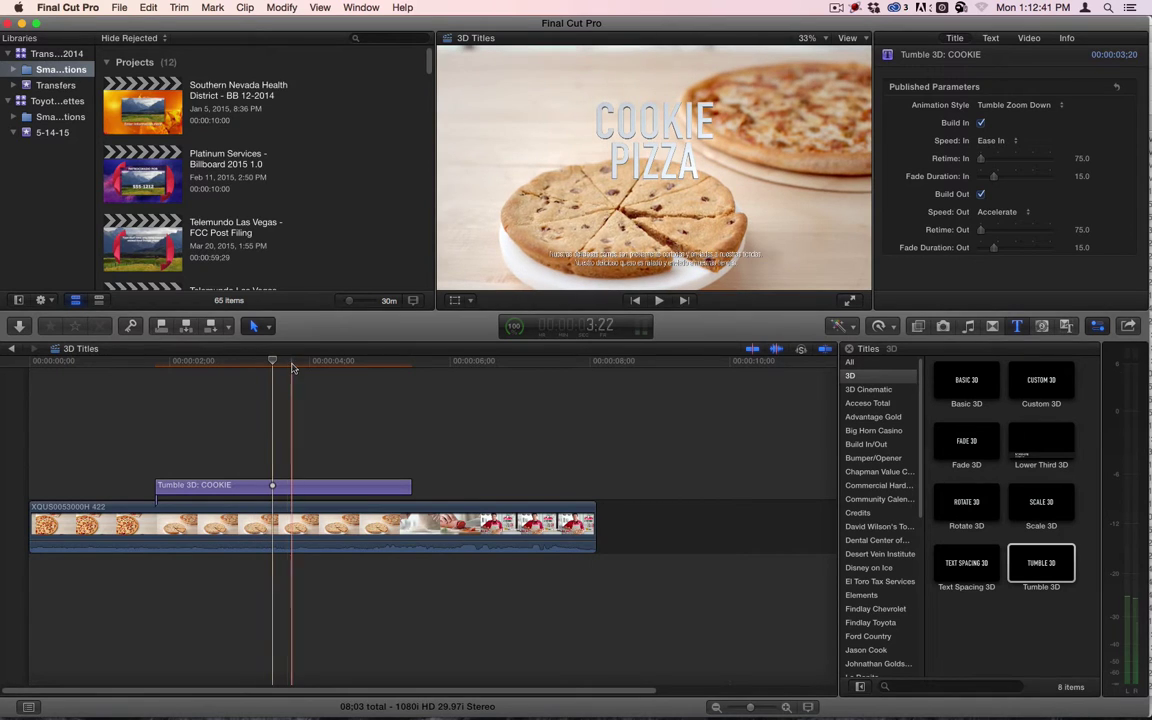
click(1000, 140)
click(1013, 129)
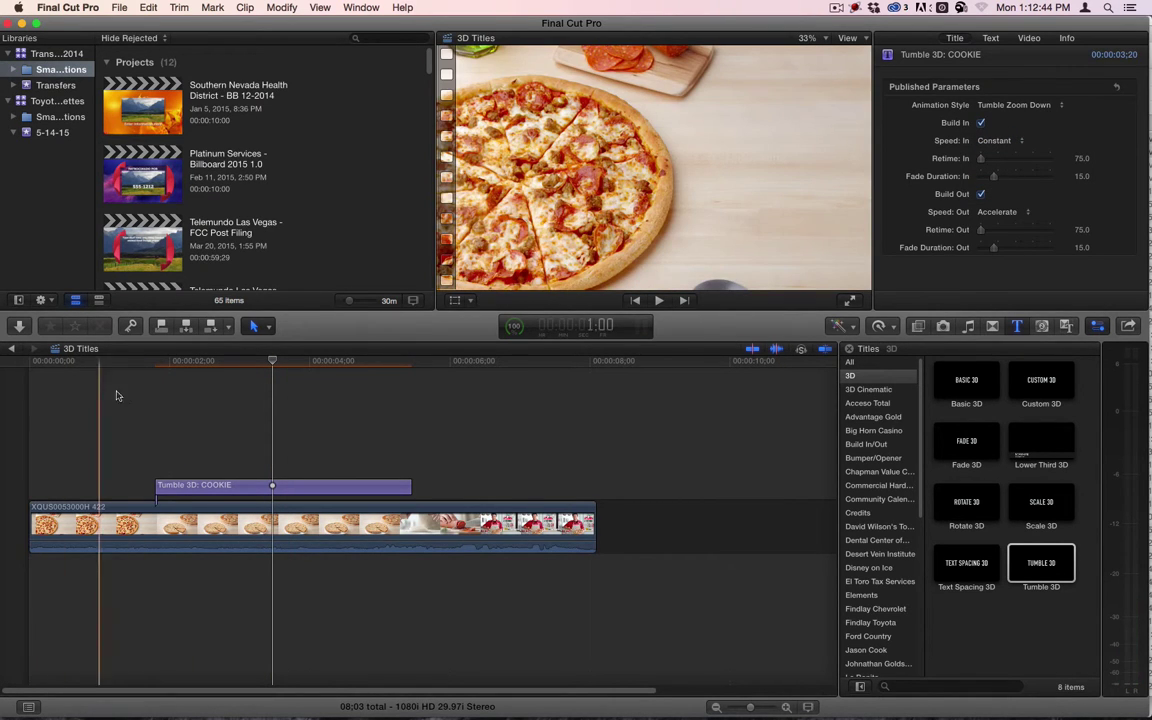
drag(160, 363, 285, 375)
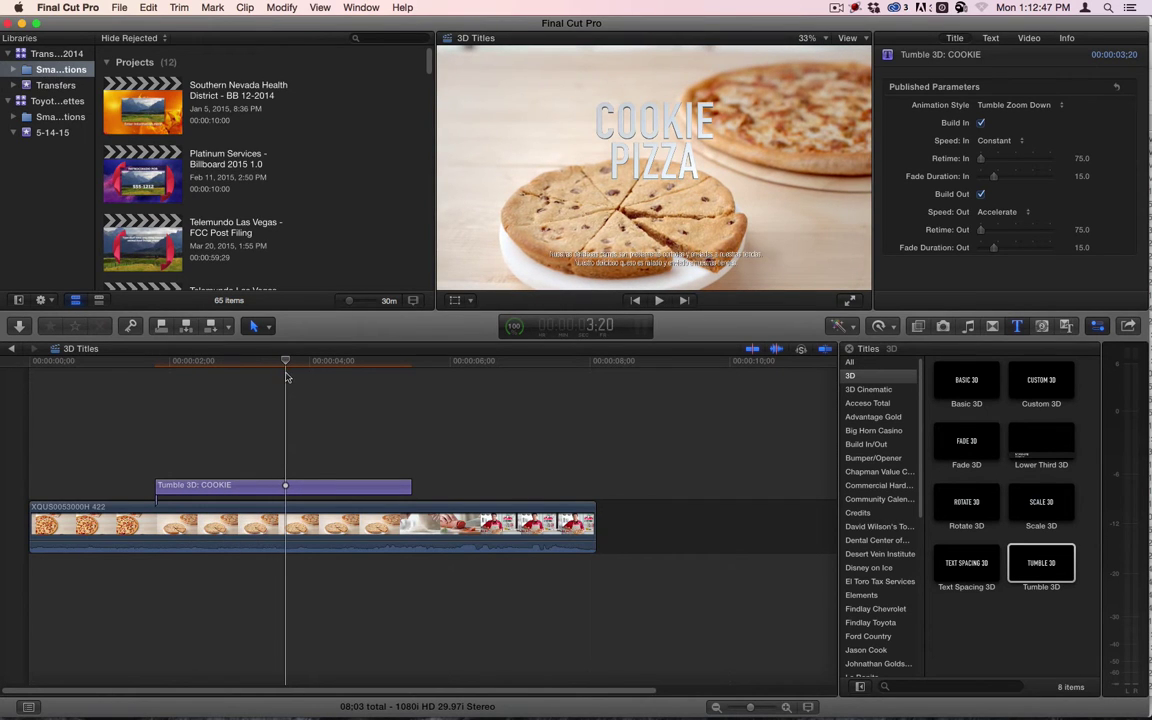
Try the combined Accelerate, Decelerate option for Speed In and return it to Decelerate.
click(998, 142)
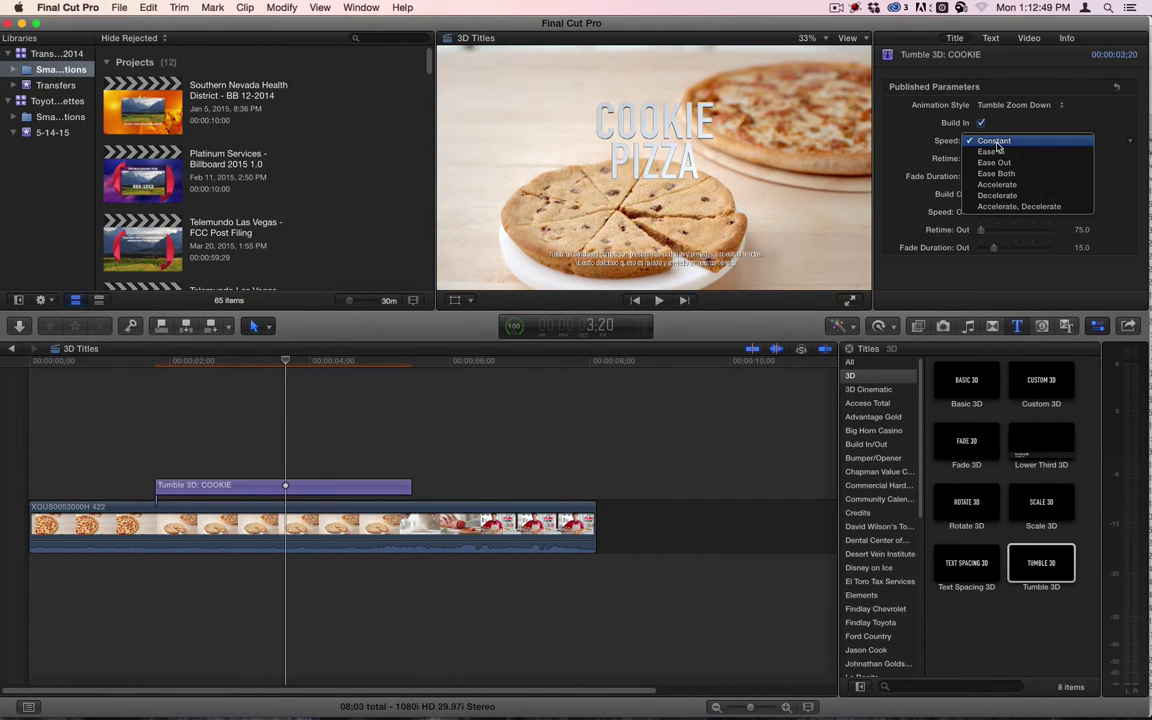
click(1015, 206)
click(1013, 142)
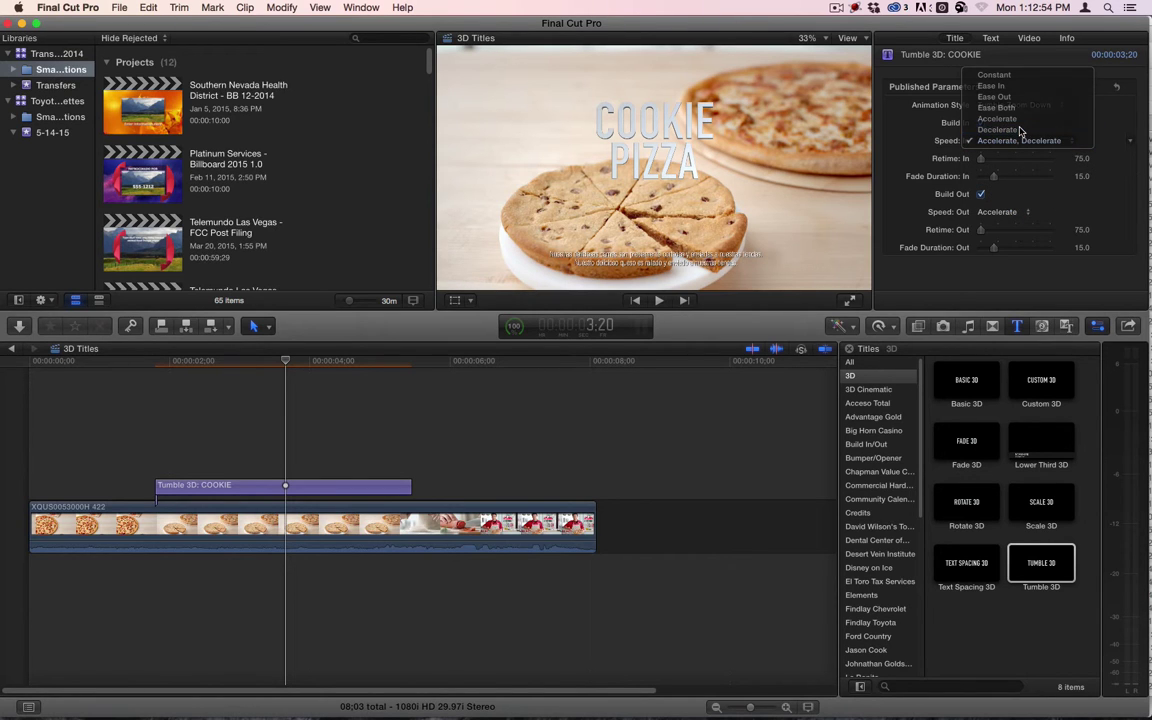
click(1020, 131)
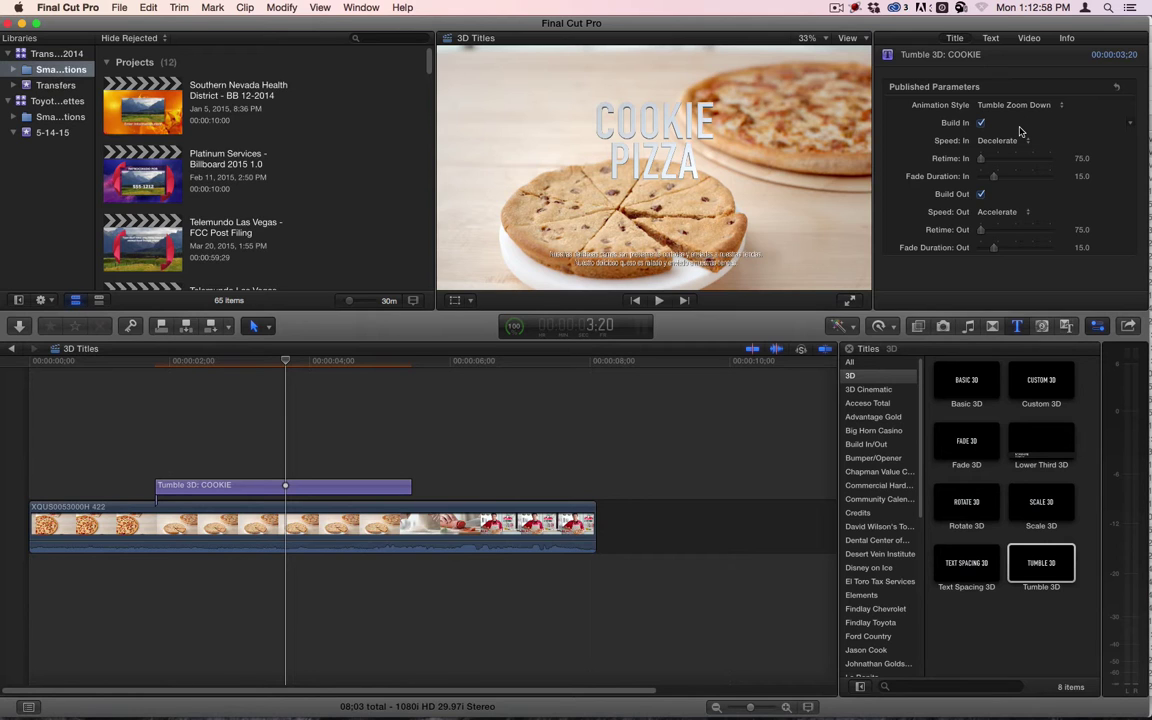
Set the title's Retime In to 175 and play back its entrance on the timeline.
click(208, 361)
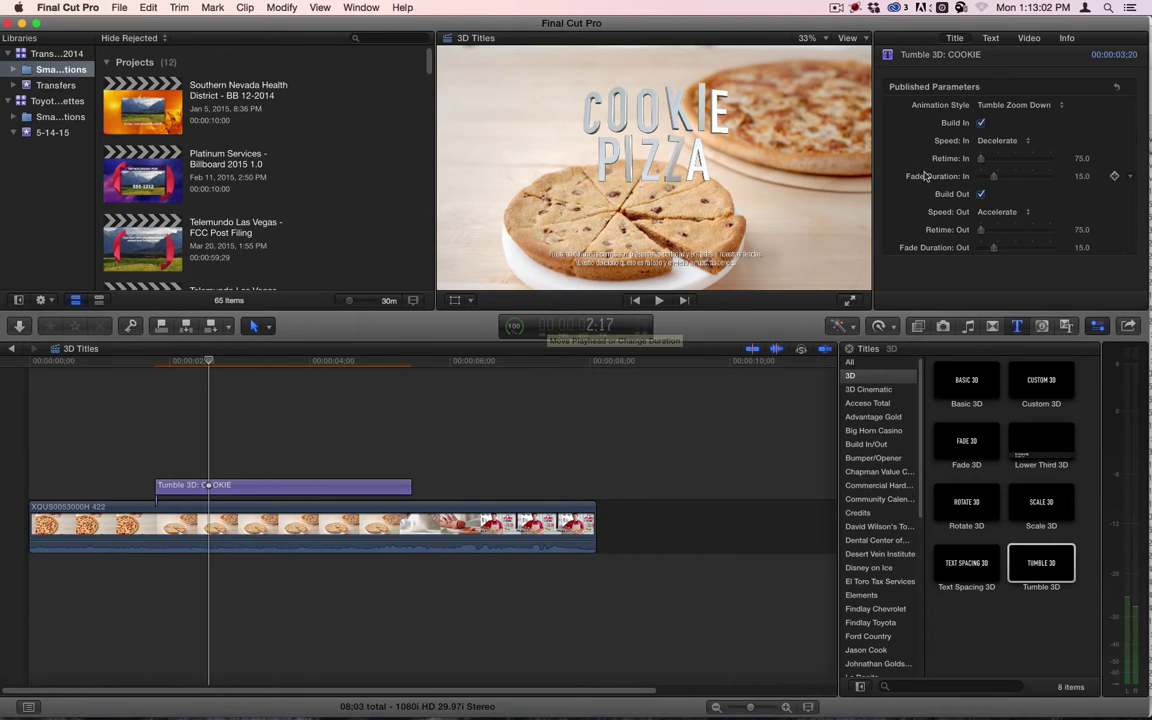
drag(979, 162, 1037, 168)
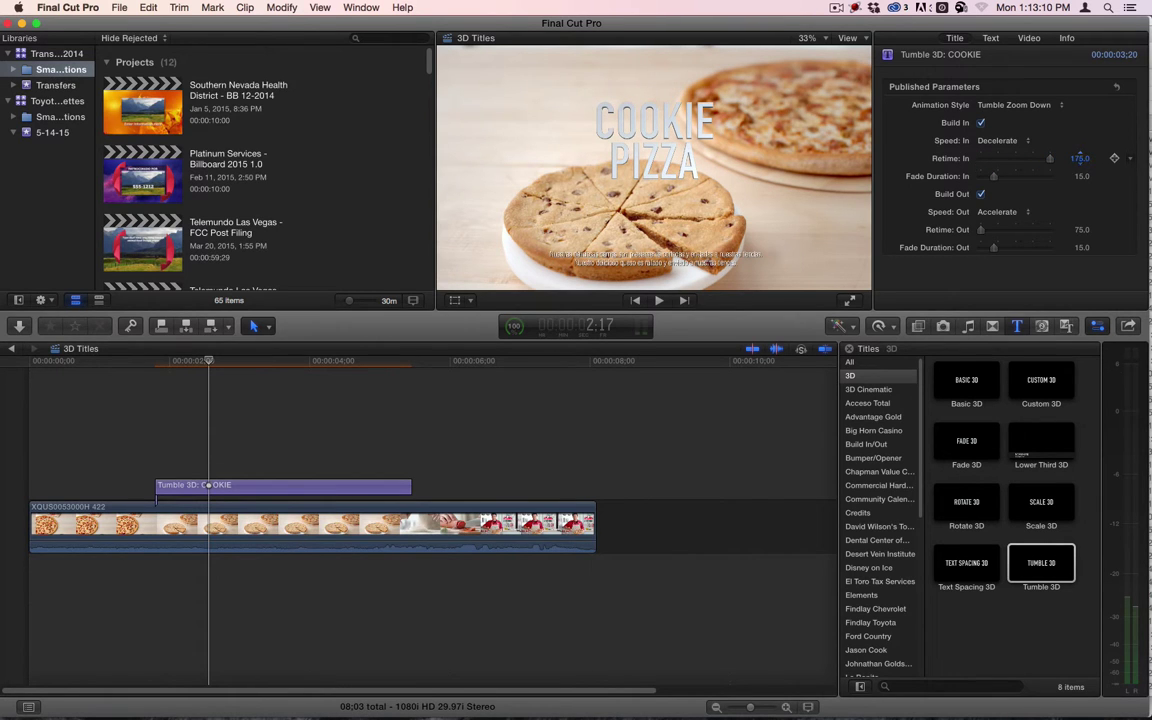
drag(138, 361, 179, 363)
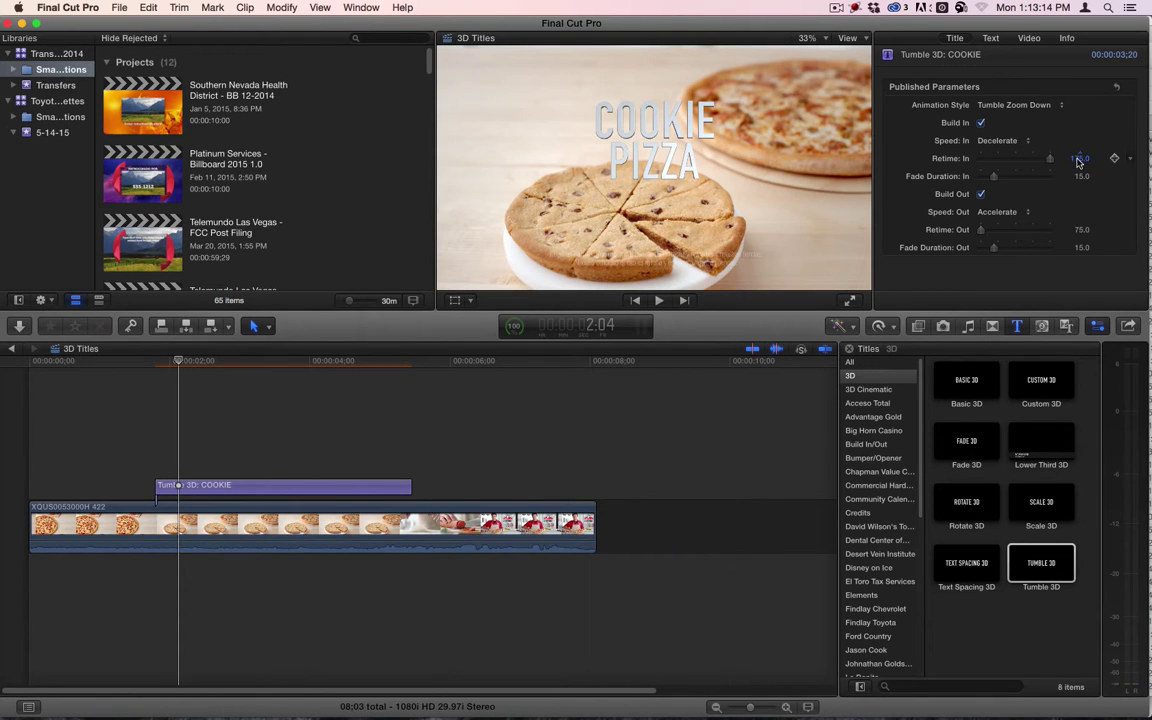
drag(1080, 158, 1084, 156)
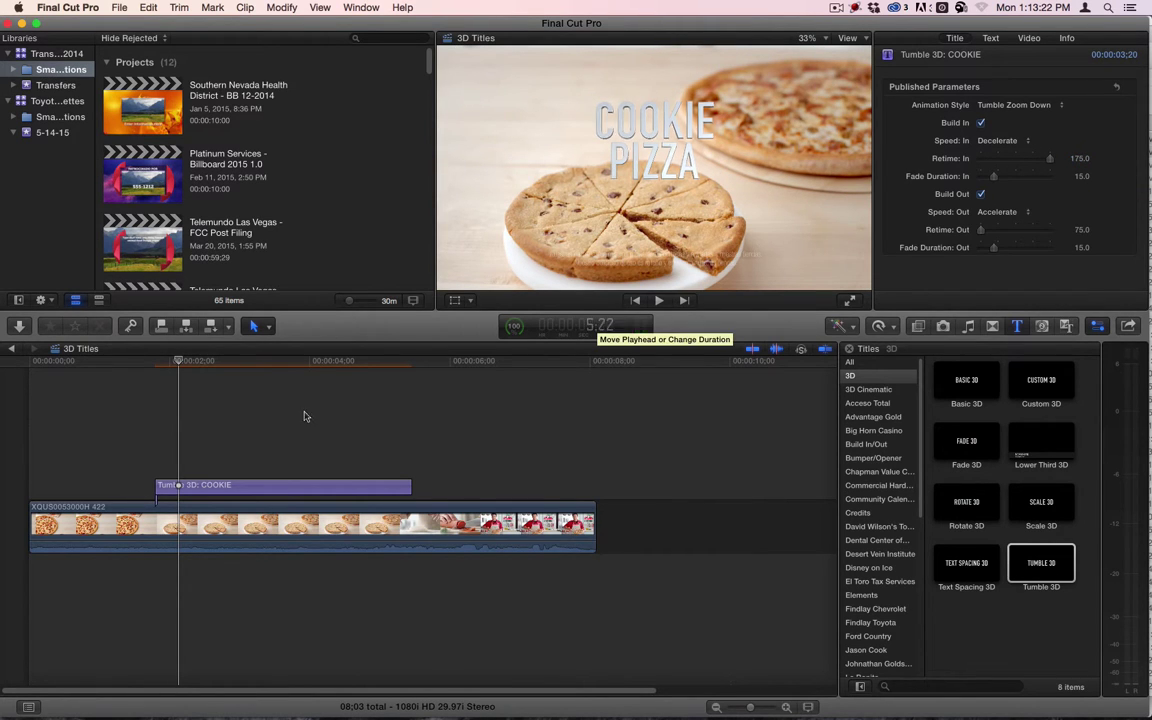
drag(171, 368, 148, 370)
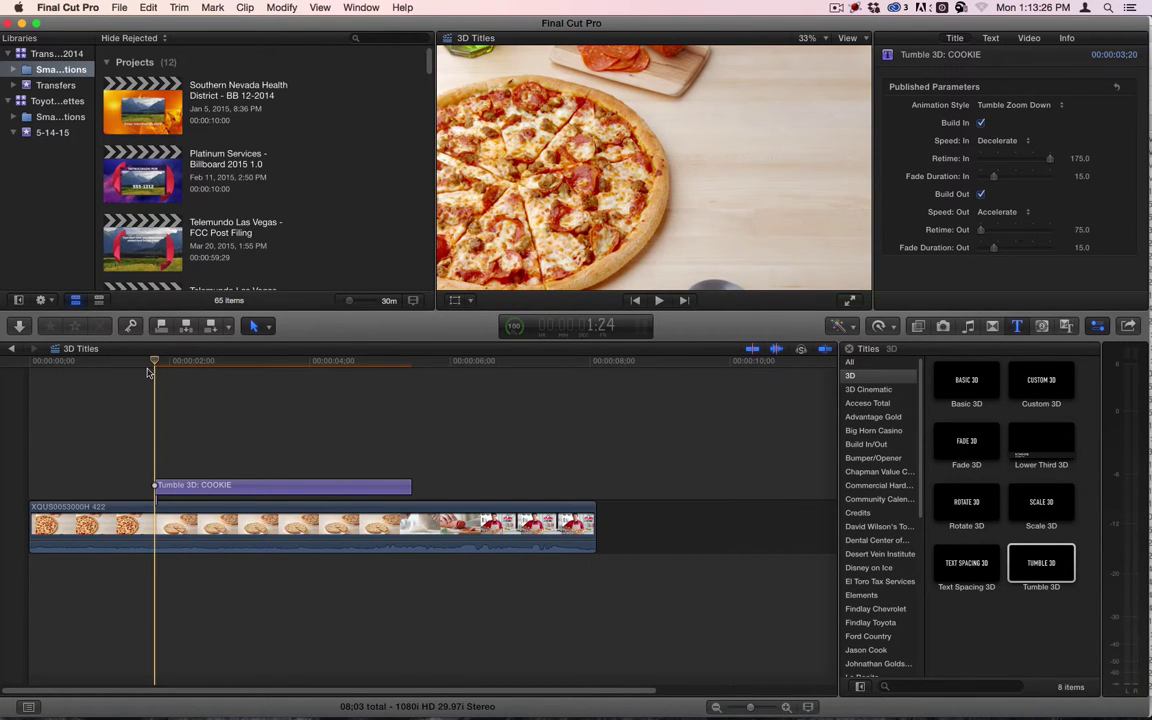
key(space)
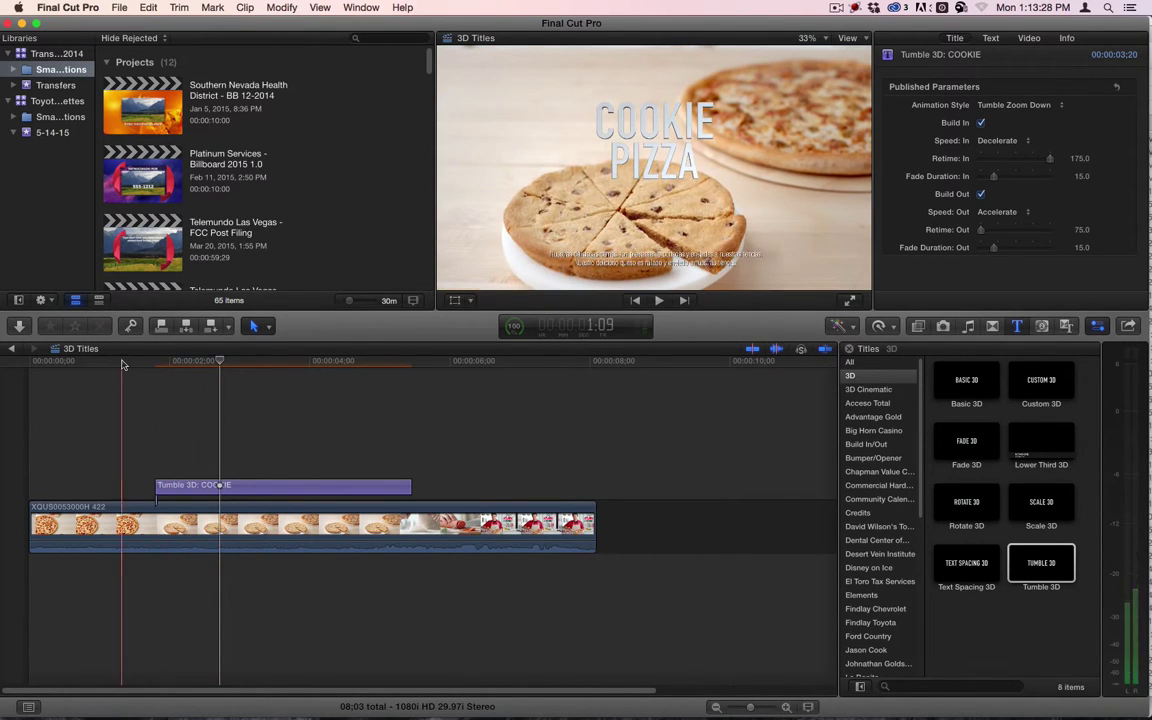
click(122, 364)
key(space)
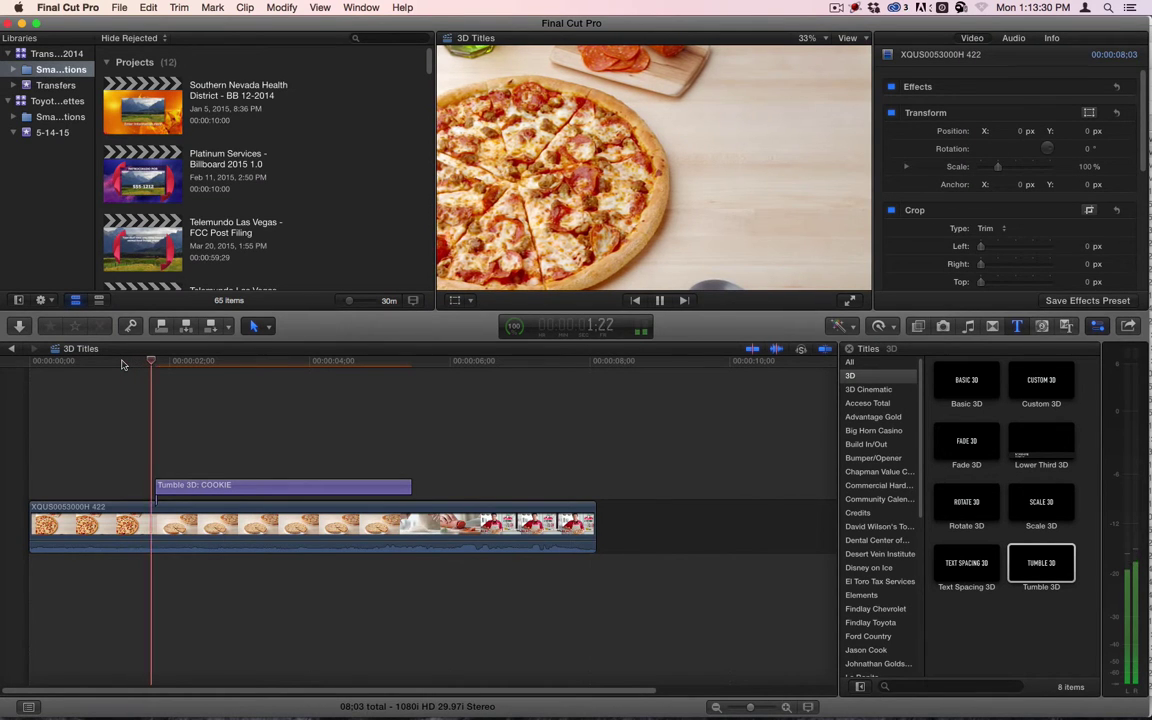
Select the COOKIE PIZZA title and replay its entrance from just before the title starts.
key(space)
click(265, 489)
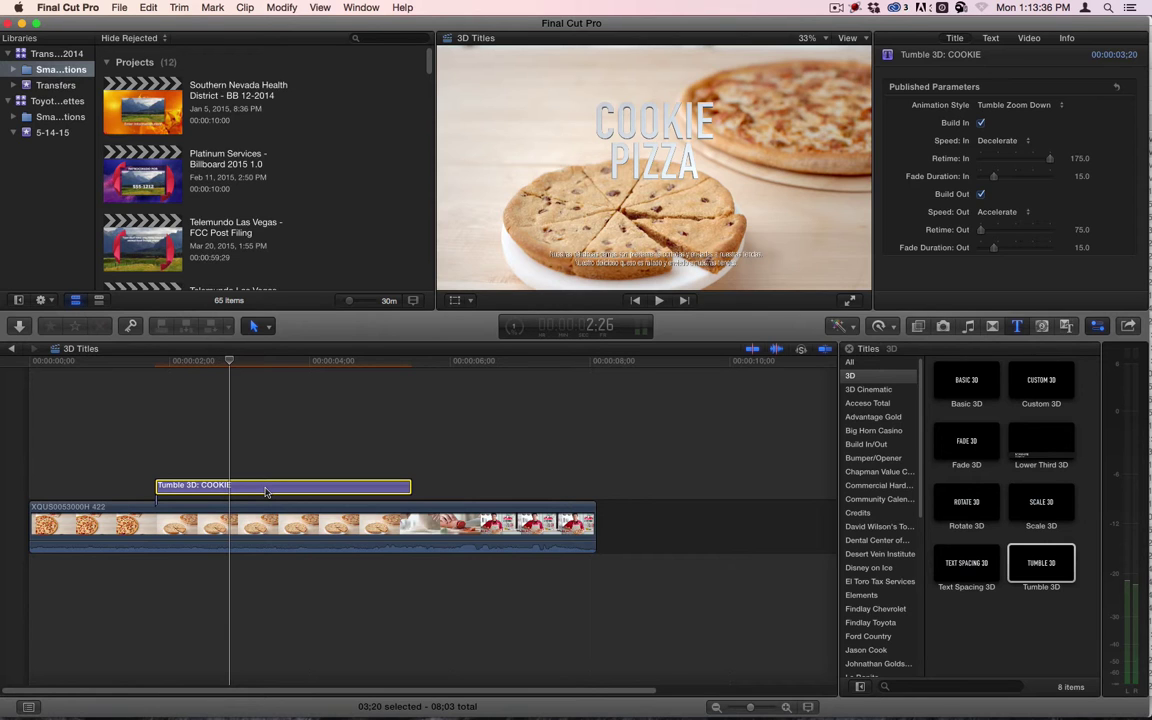
click(122, 363)
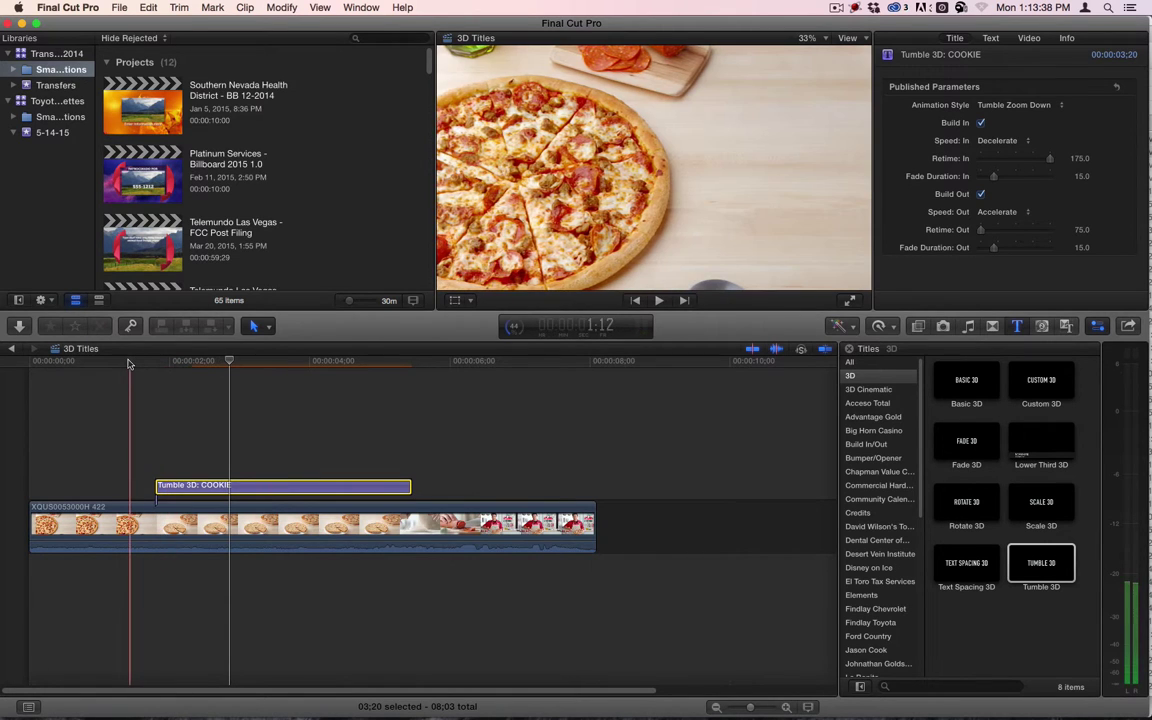
key(space)
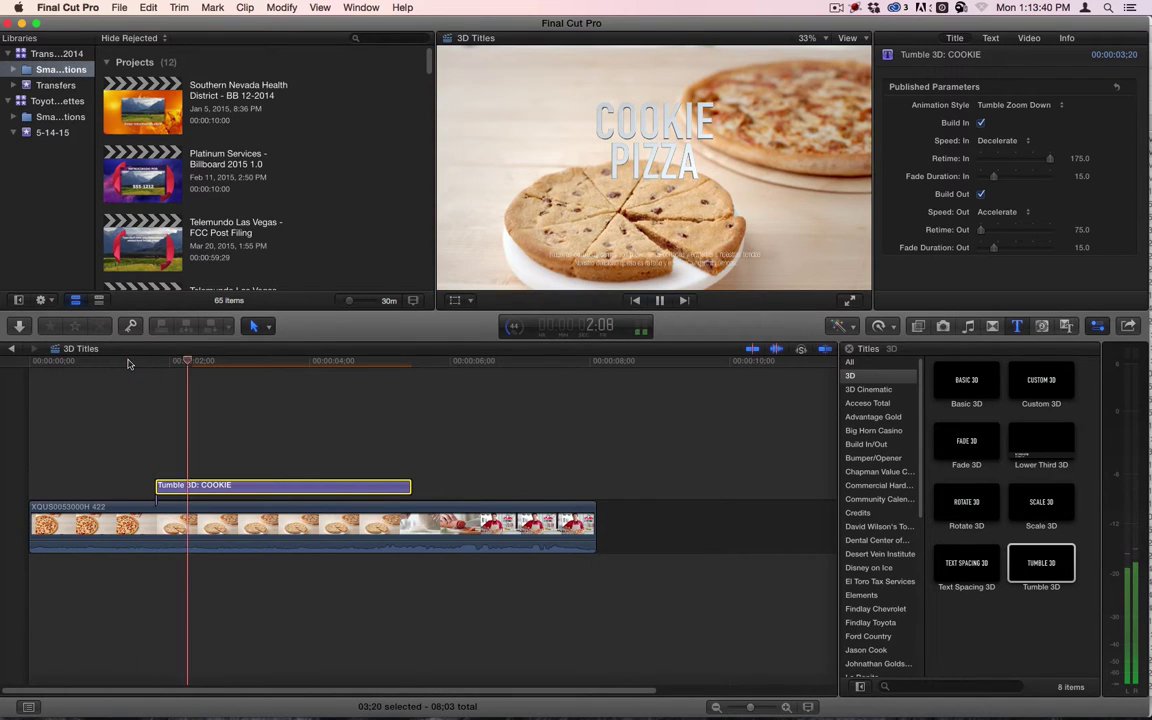
Try 100 for the title's Retime In, and settle on 75.
click(1080, 159)
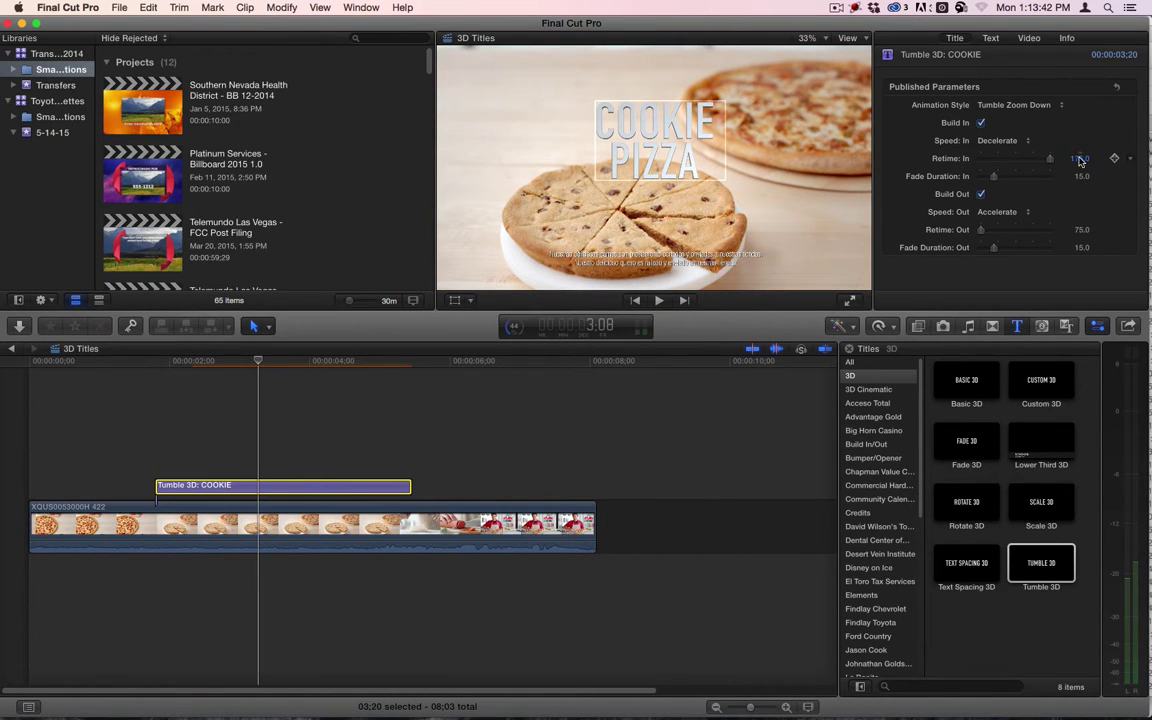
text(100)
key(Return)
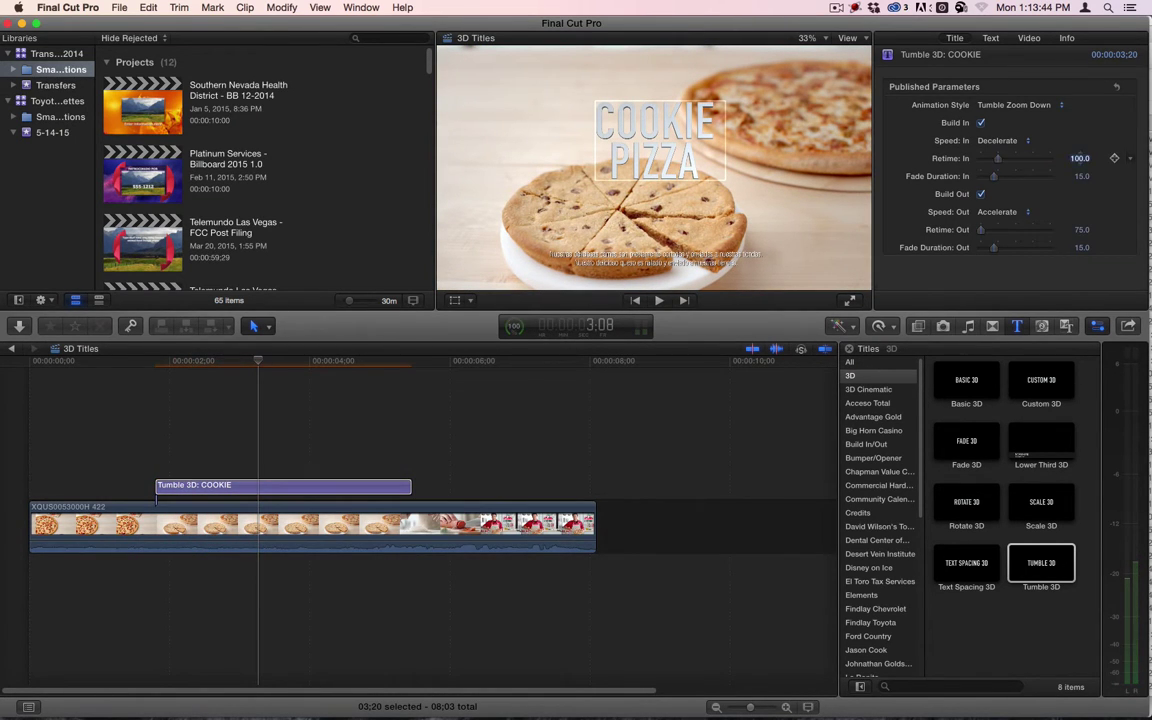
click(1079, 159)
text(75)
key(Return)
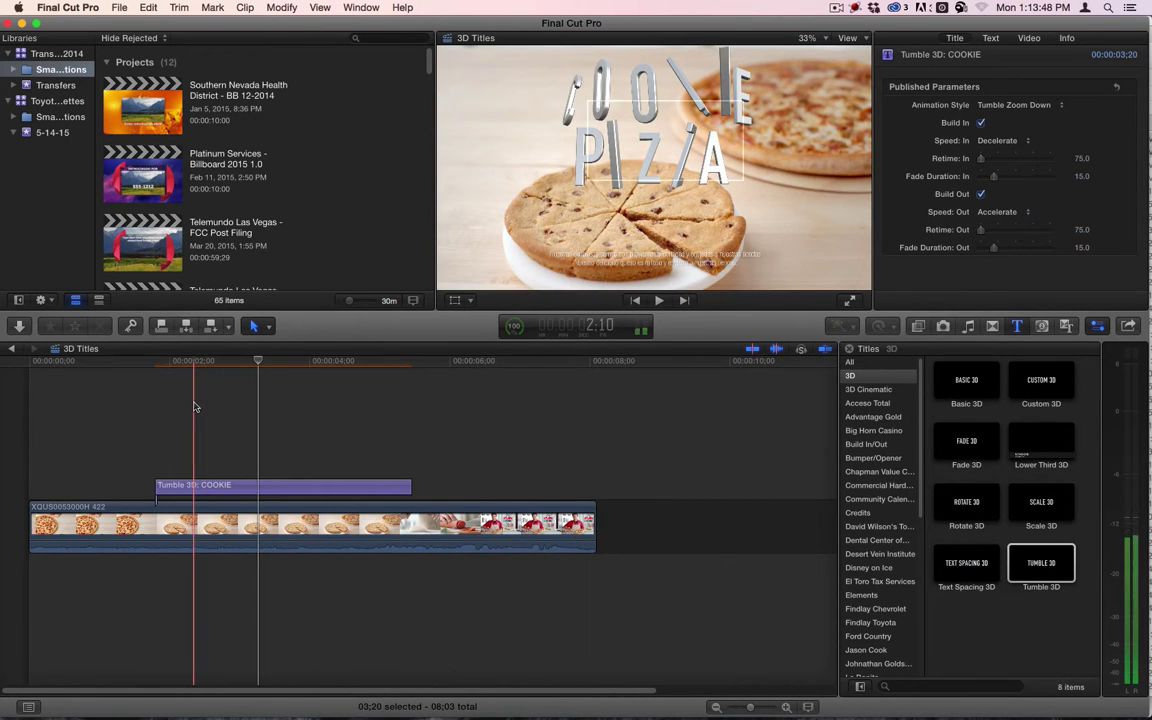
Examine a frame of the title's tumble and play back the entrance with the faster retiming.
click(196, 407)
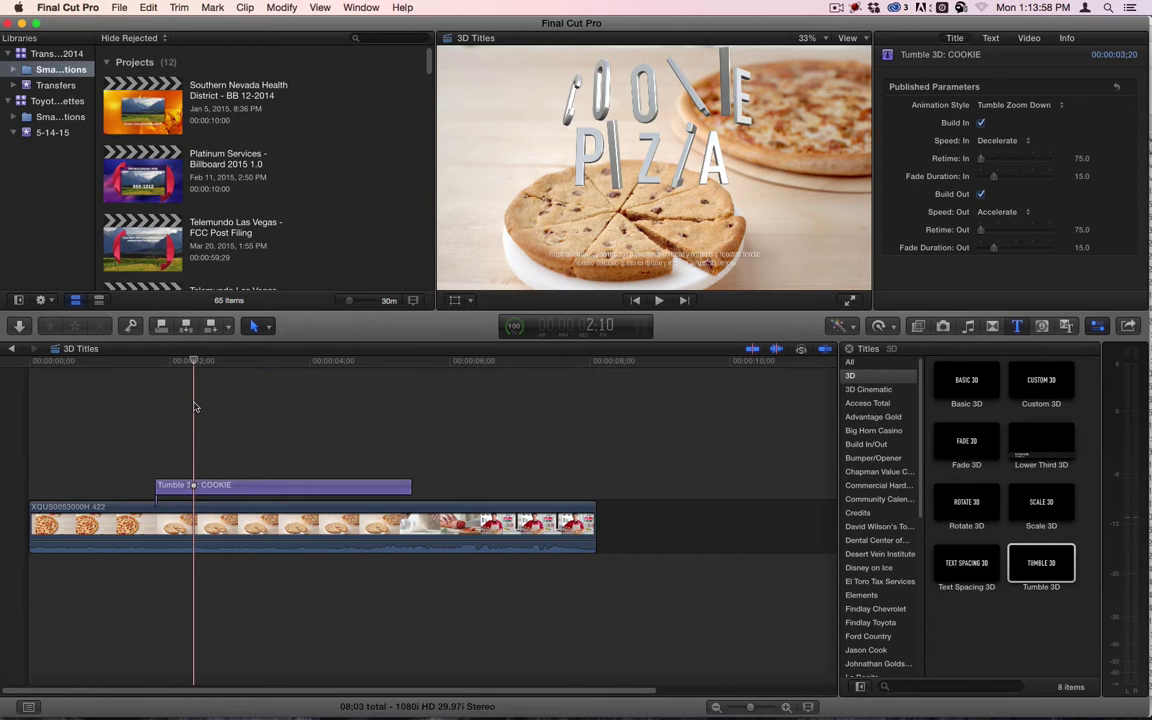
click(121, 364)
key(space)
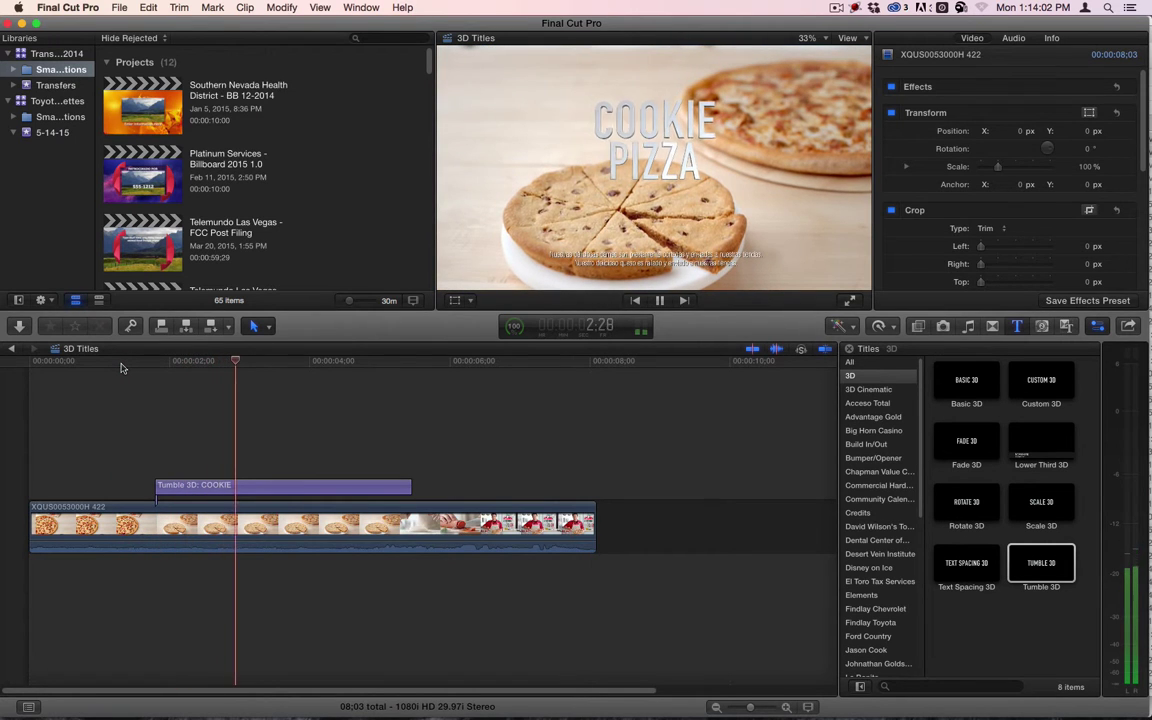
key(space)
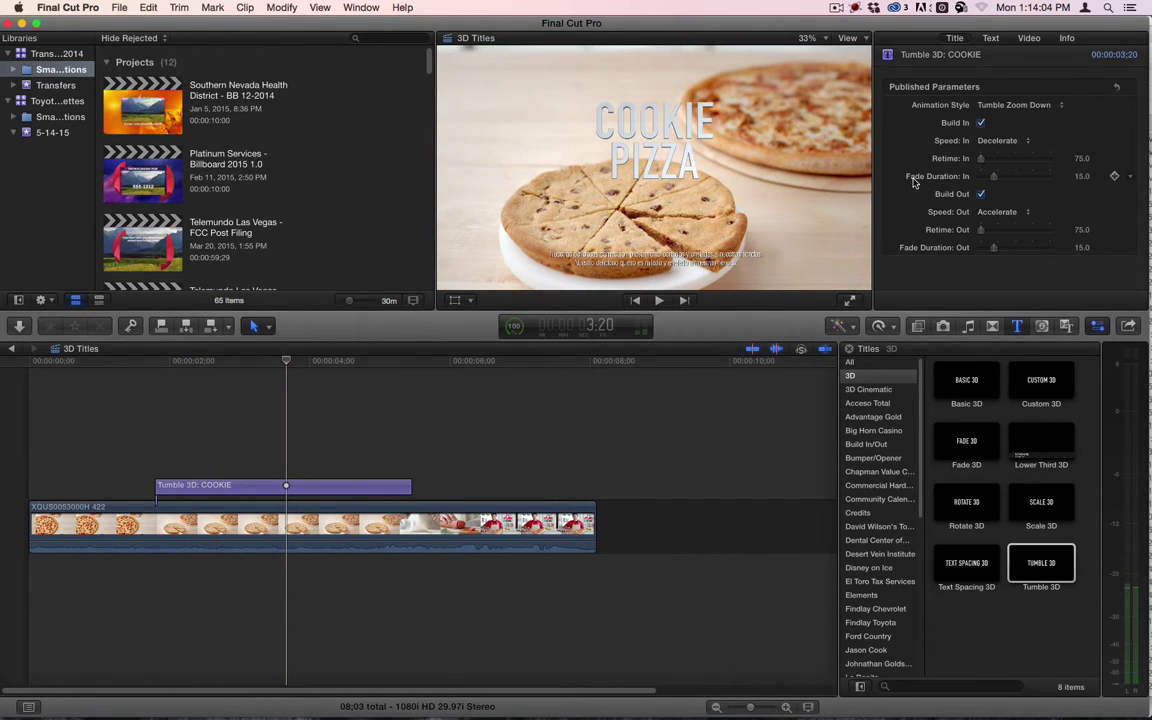
Set the title's Fade Duration In to 10 and play back its entrance on the timeline.
drag(1084, 177, 957, 172)
click(154, 362)
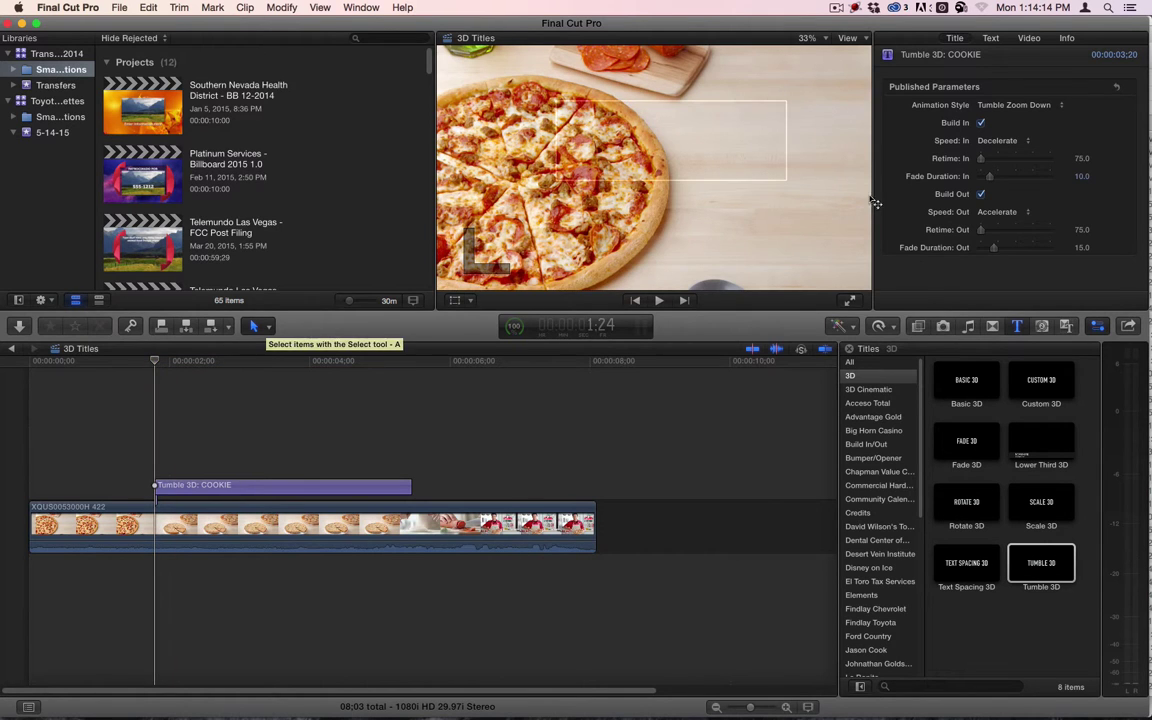
click(1045, 563)
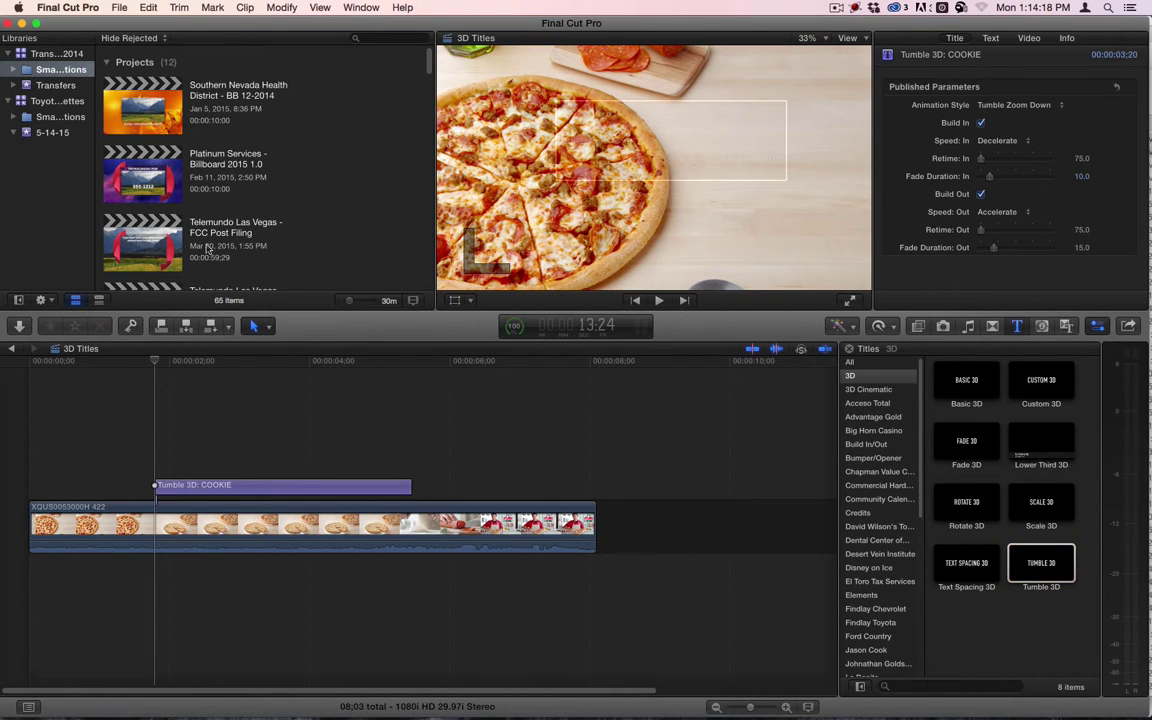
click(126, 360)
key(space)
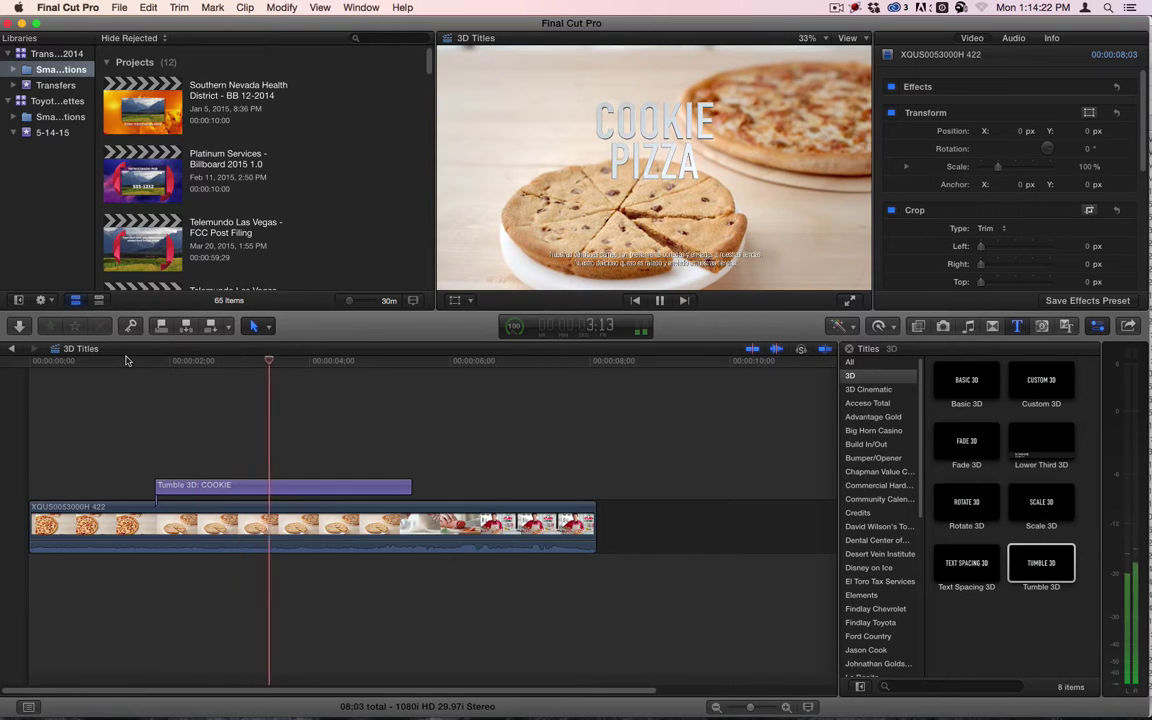
key(space)
click(175, 360)
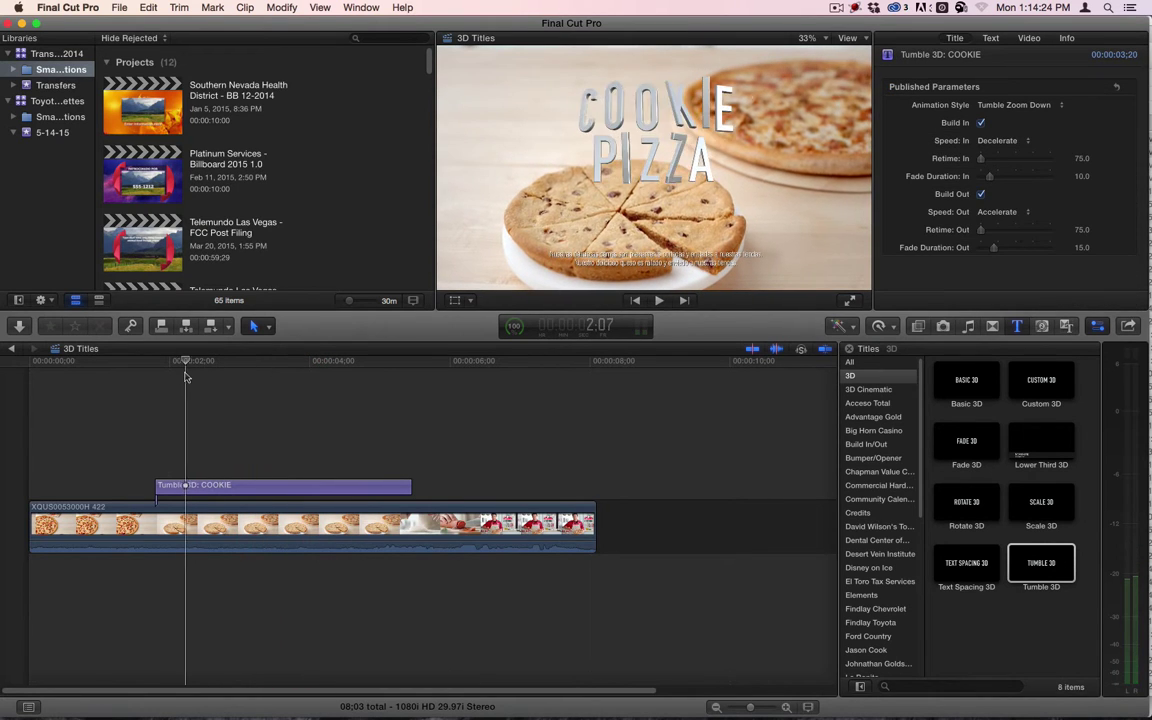
Try Tumble Zoom Up as the title's Animation Style and preview the entrance.
click(1040, 104)
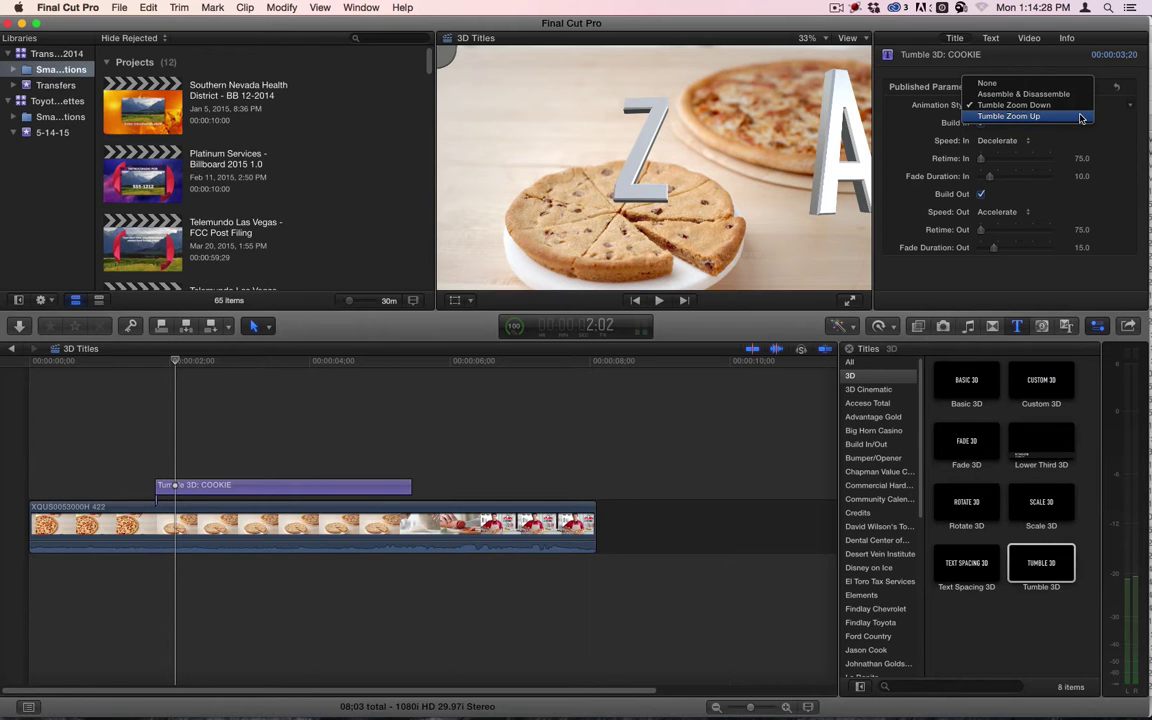
click(1010, 116)
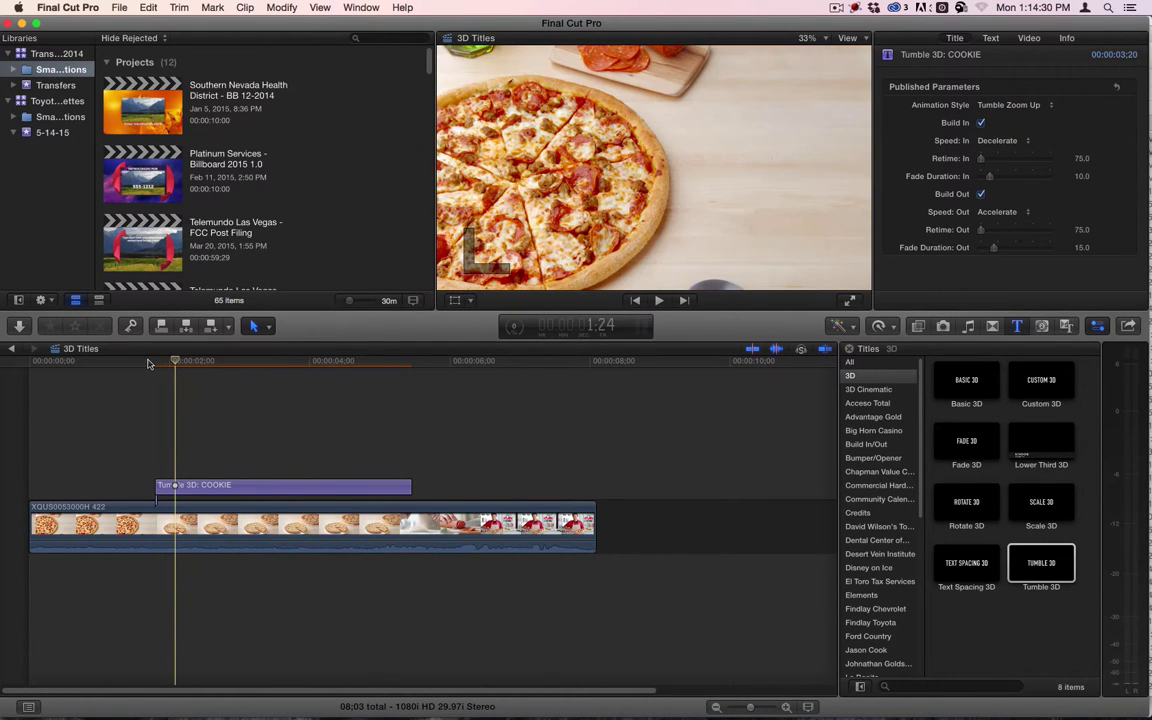
key(space)
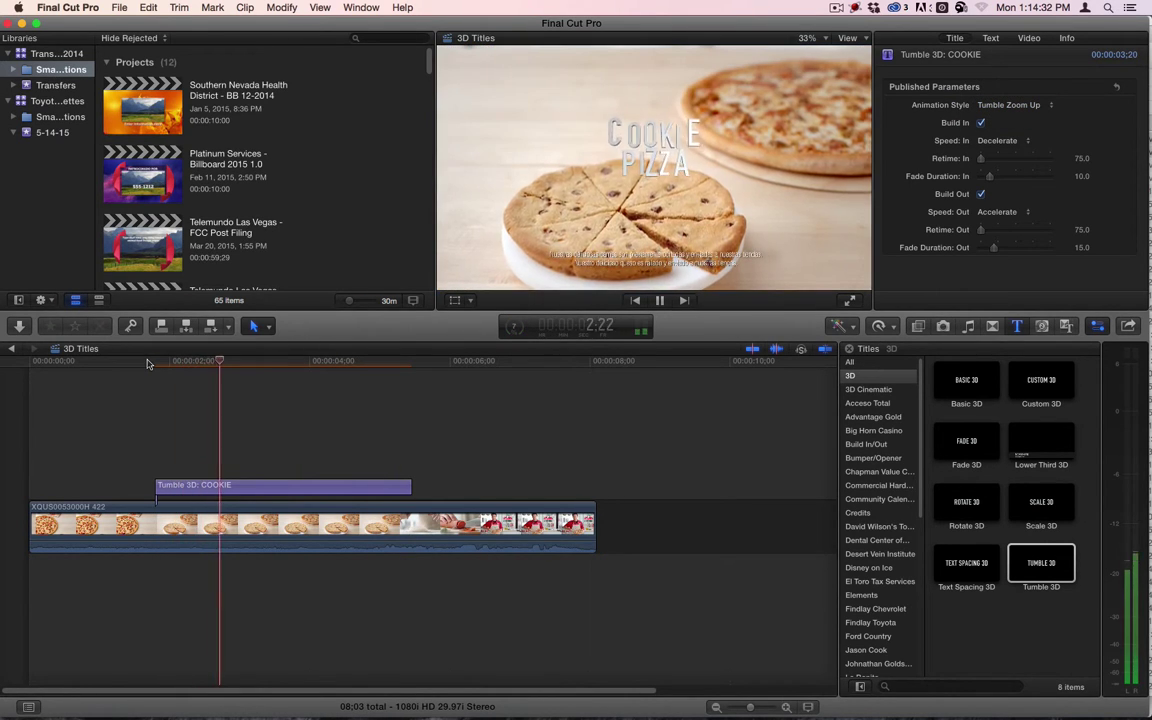
key(space)
Set the title's Animation Style to Assemble & Disassemble and play back its entrance twice.
click(1008, 106)
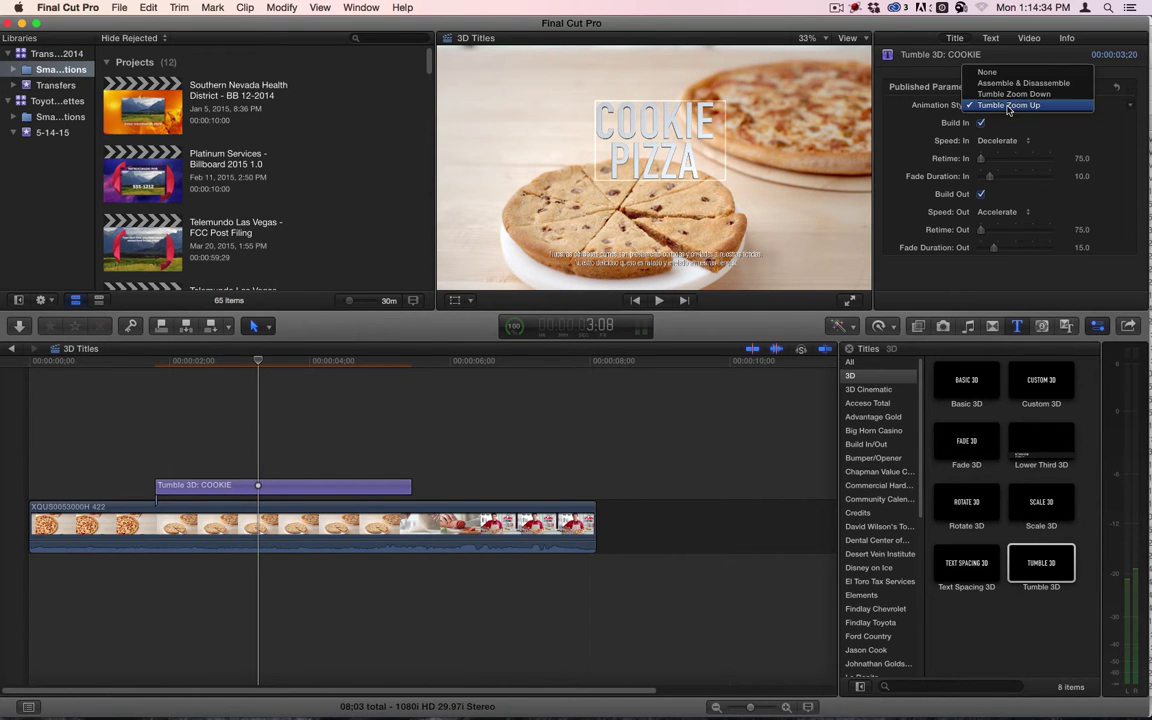
click(1020, 83)
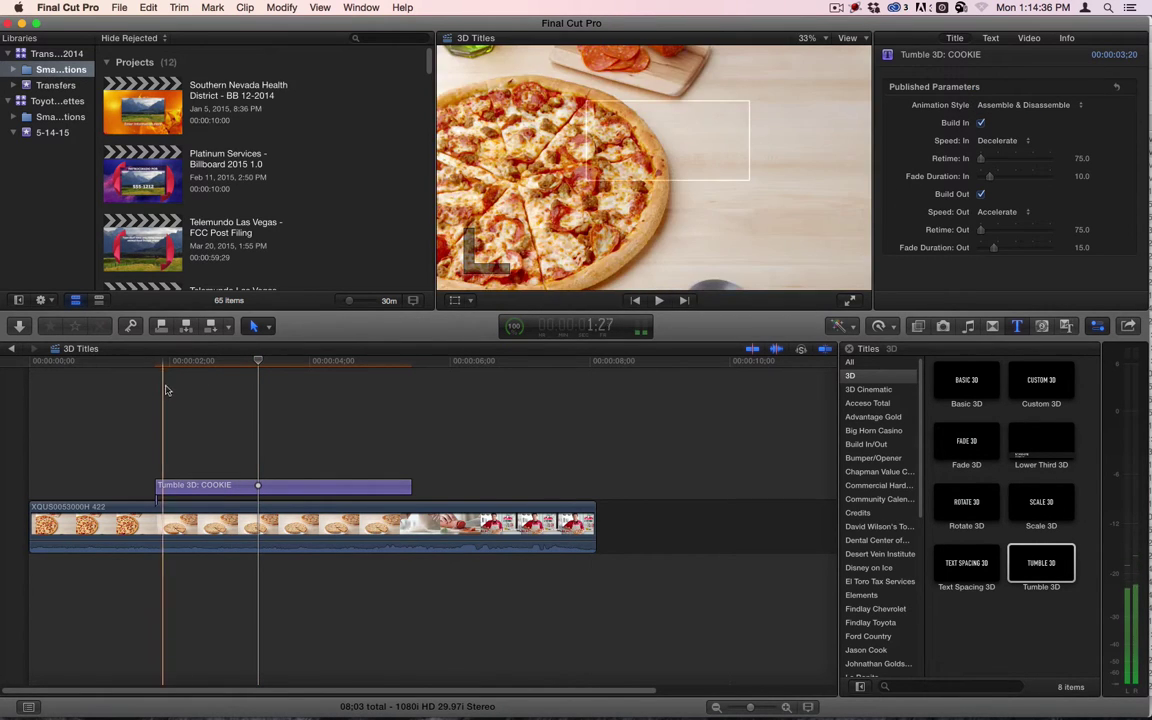
click(143, 362)
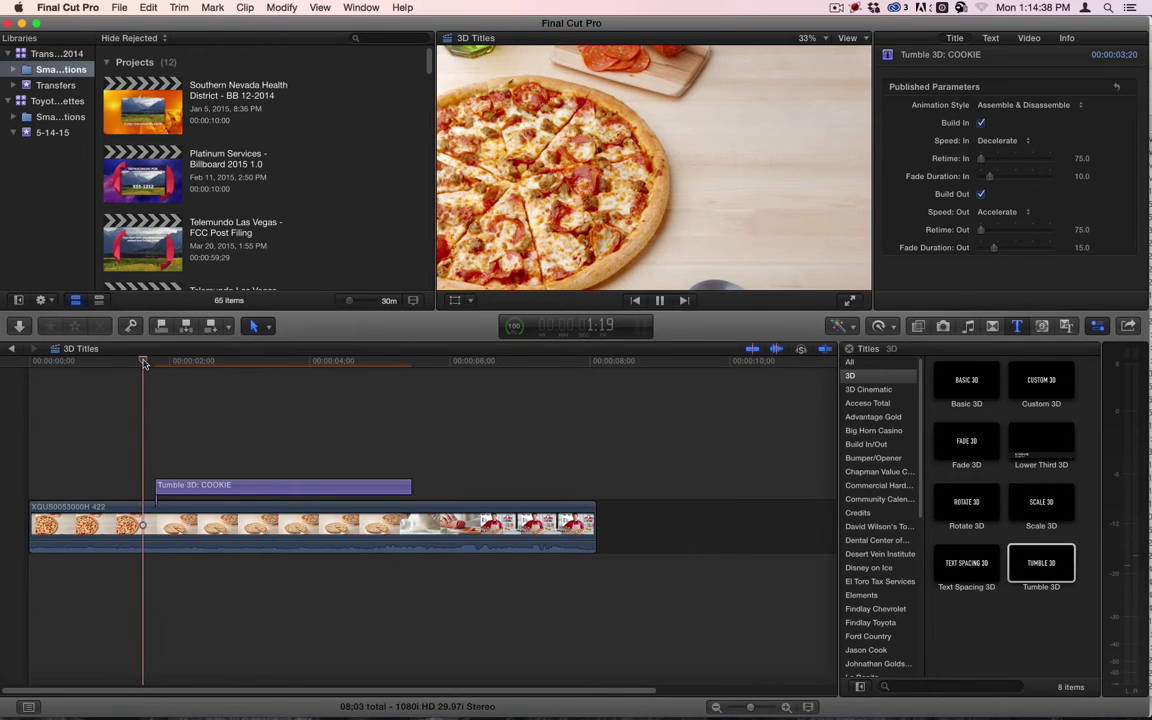
key(space)
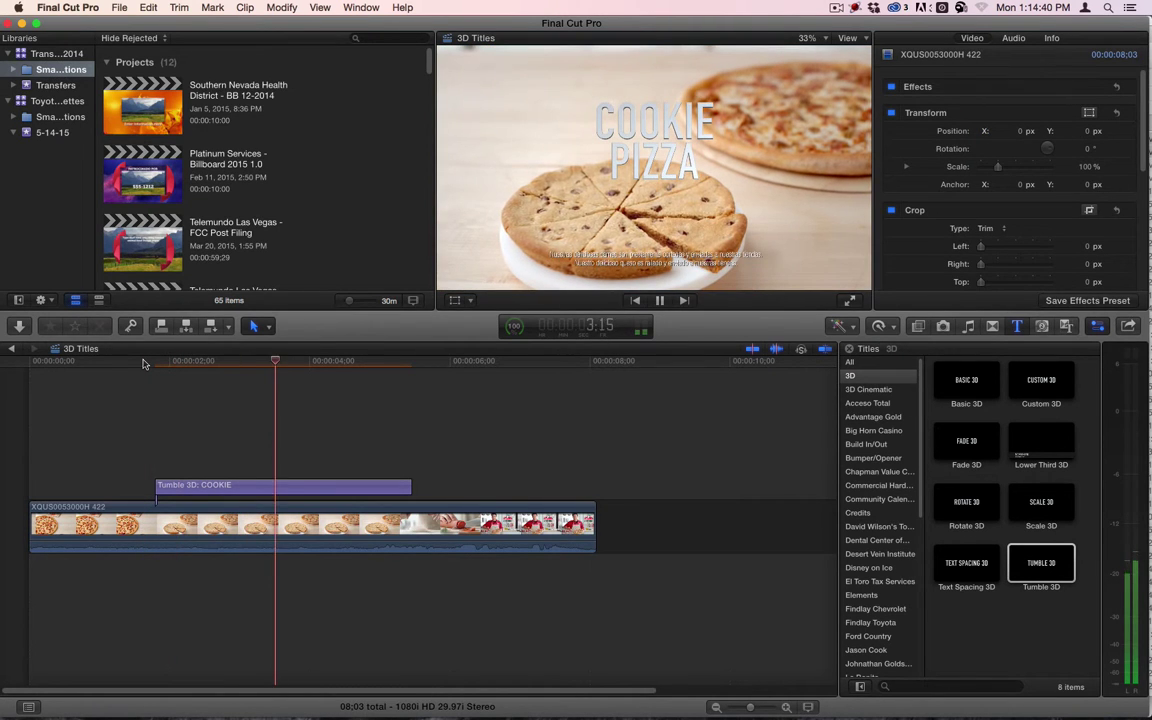
key(space)
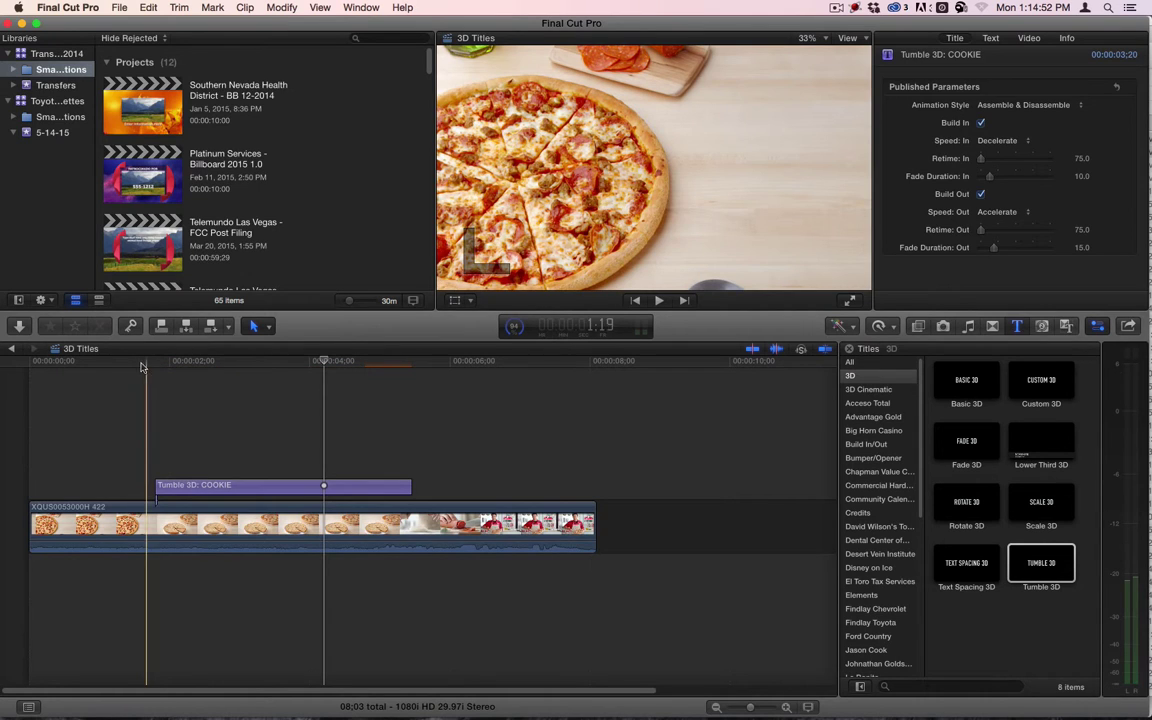
click(136, 362)
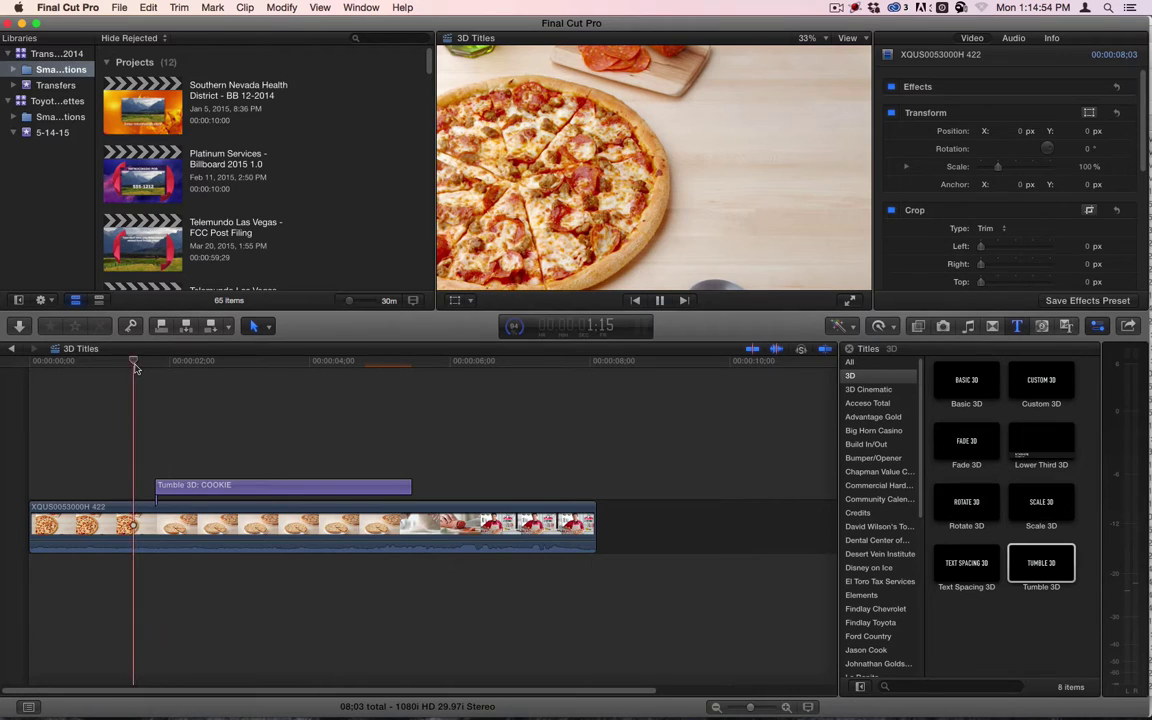
key(space)
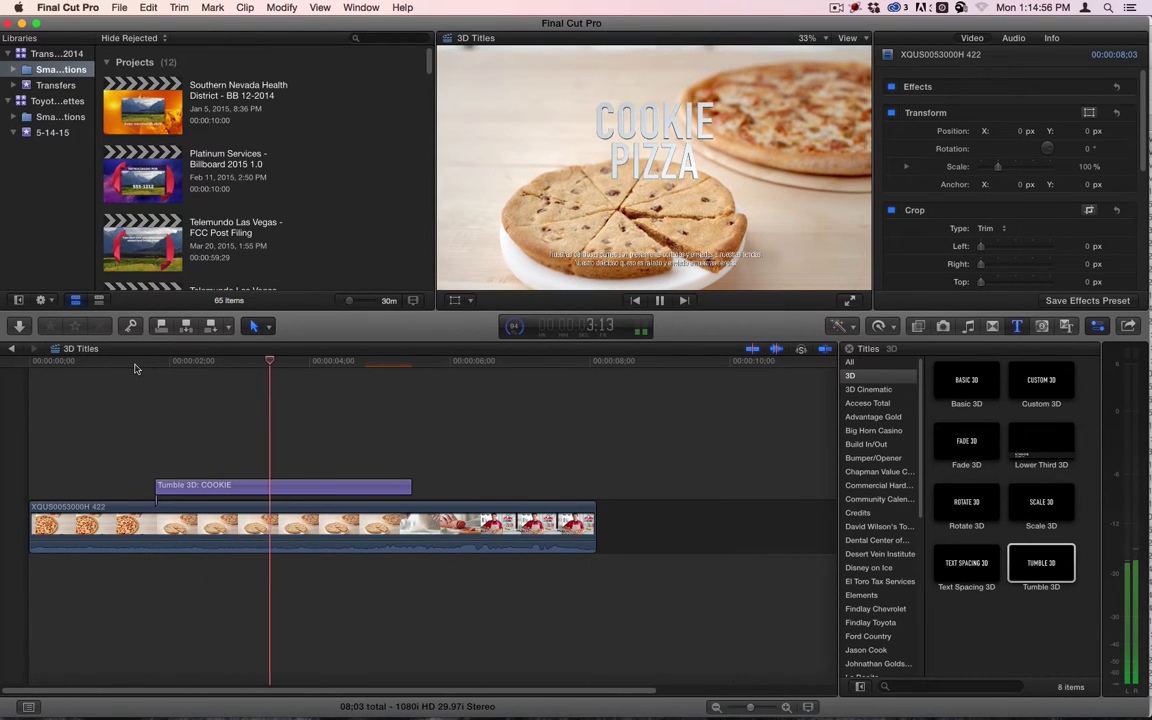
key(space)
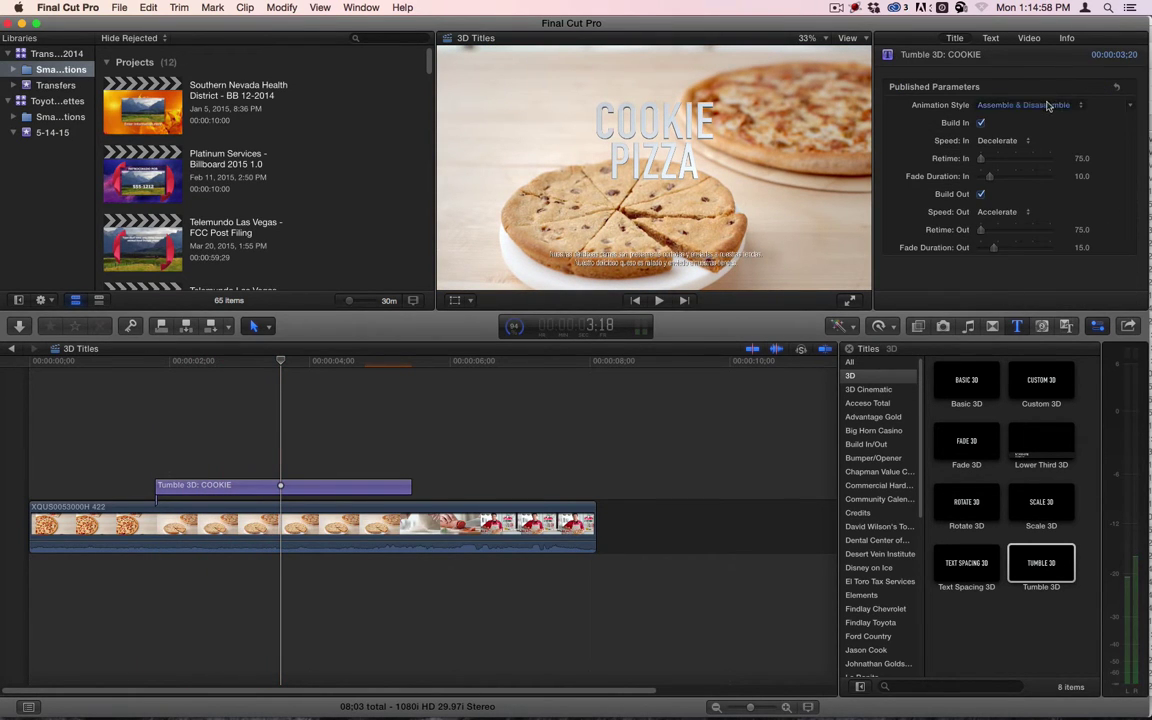
Try None as the title's Animation Style, scrub through the title, and return the style to Assemble & Disassemble.
click(1050, 104)
click(1050, 94)
drag(230, 364, 299, 364)
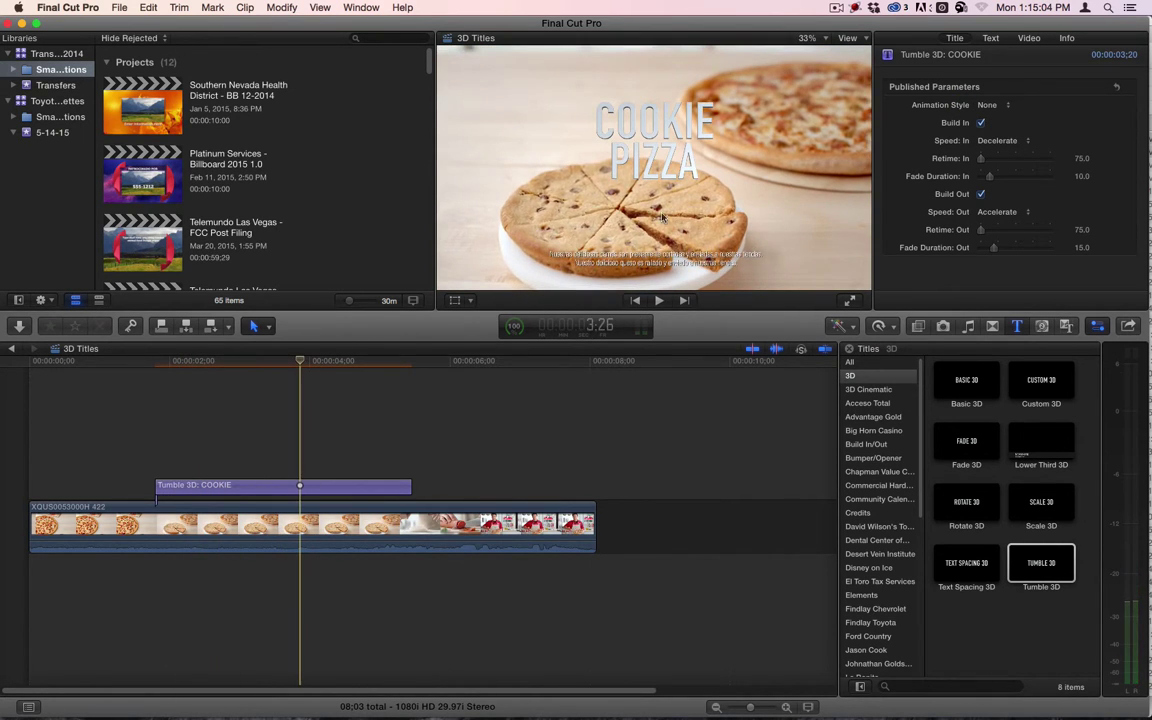
click(990, 105)
click(1012, 118)
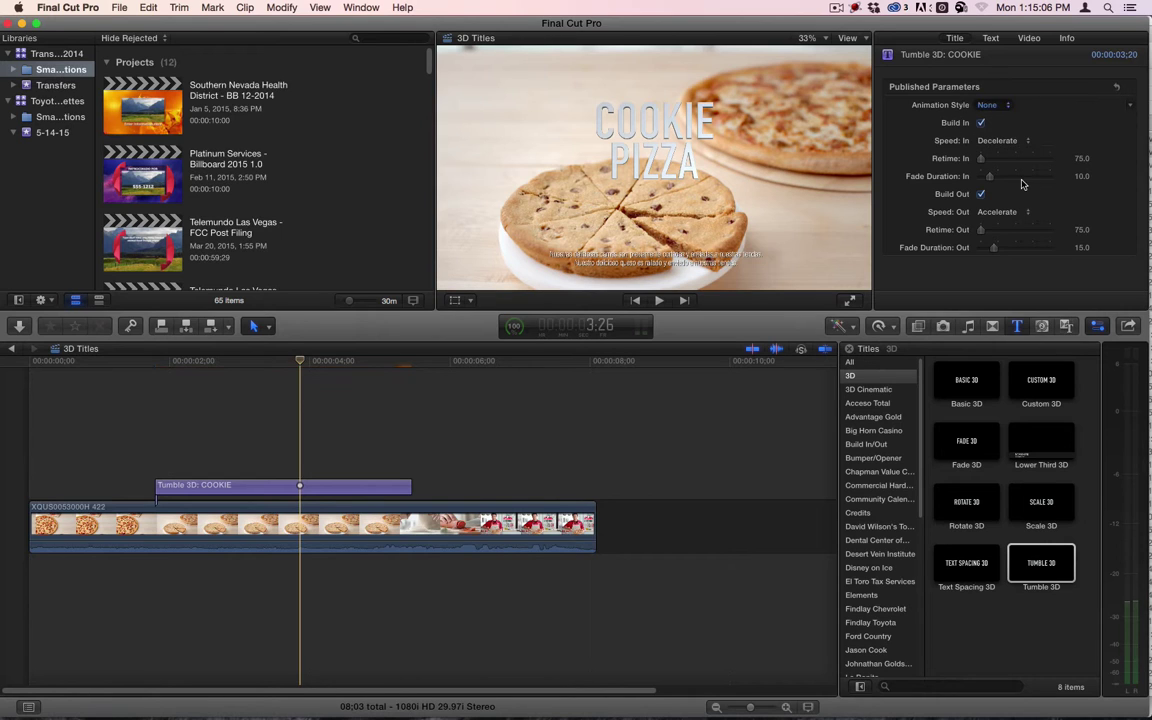
Raise the title's 3D Text Depth to 65, check the tumbling letters, and reduce the depth to 36.
click(990, 37)
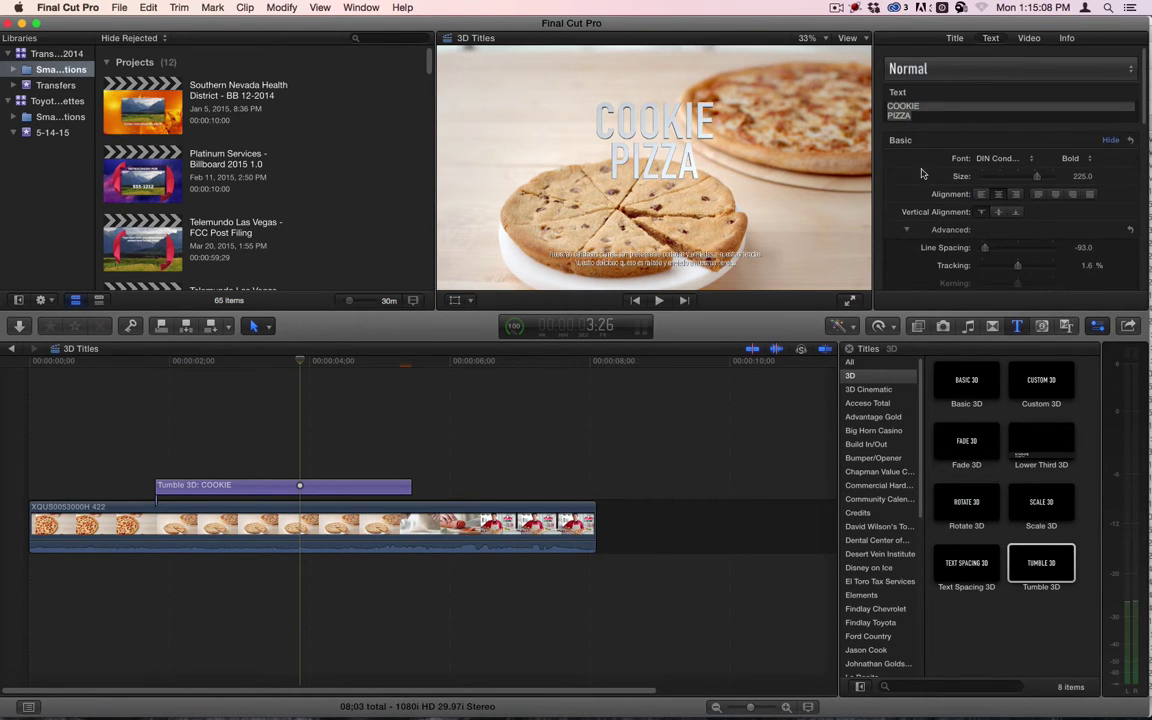
scroll(915, 182, down, 5)
scroll(945, 193, down, 2)
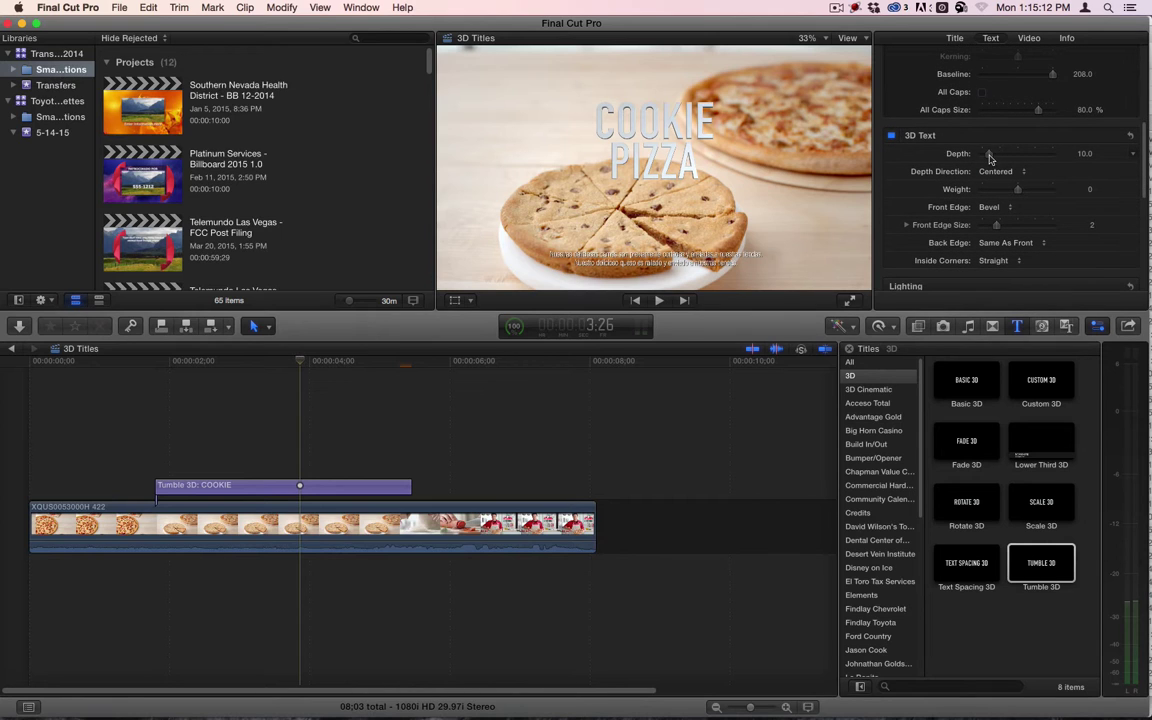
drag(989, 157, 1027, 153)
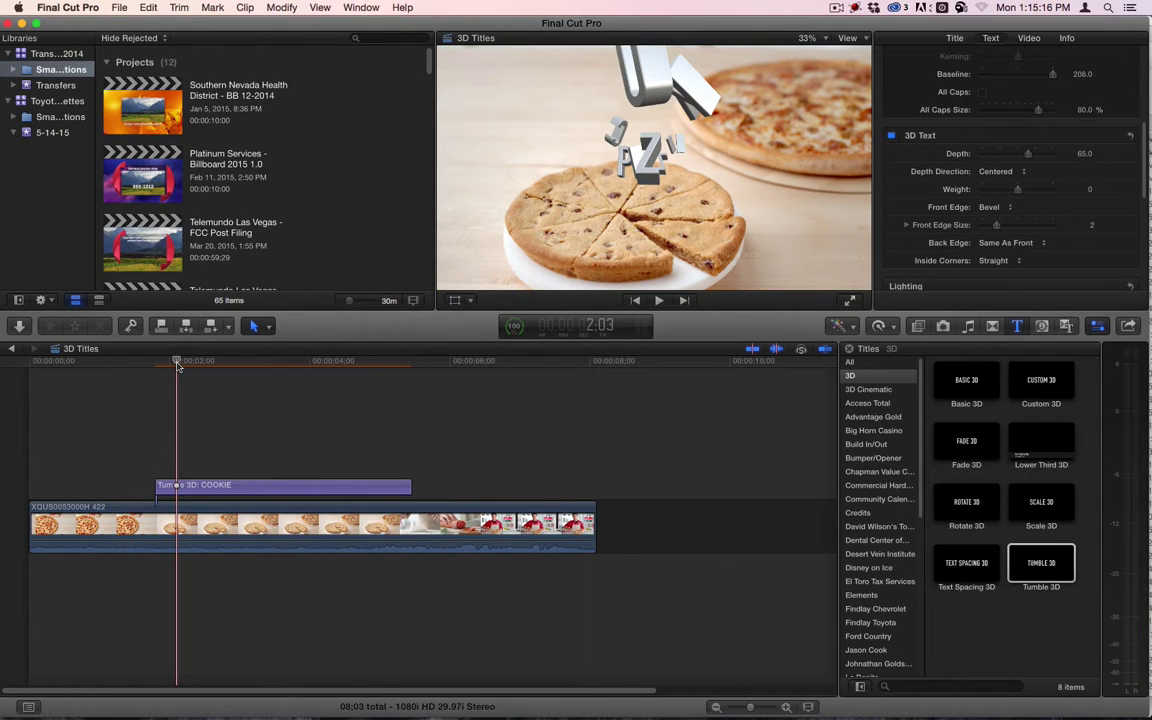
mouse_move(1025, 156)
mouse_down()
mouse_move(970, 142)
mouse_move(1001, 174)
mouse_move(1007, 160)
mouse_up()
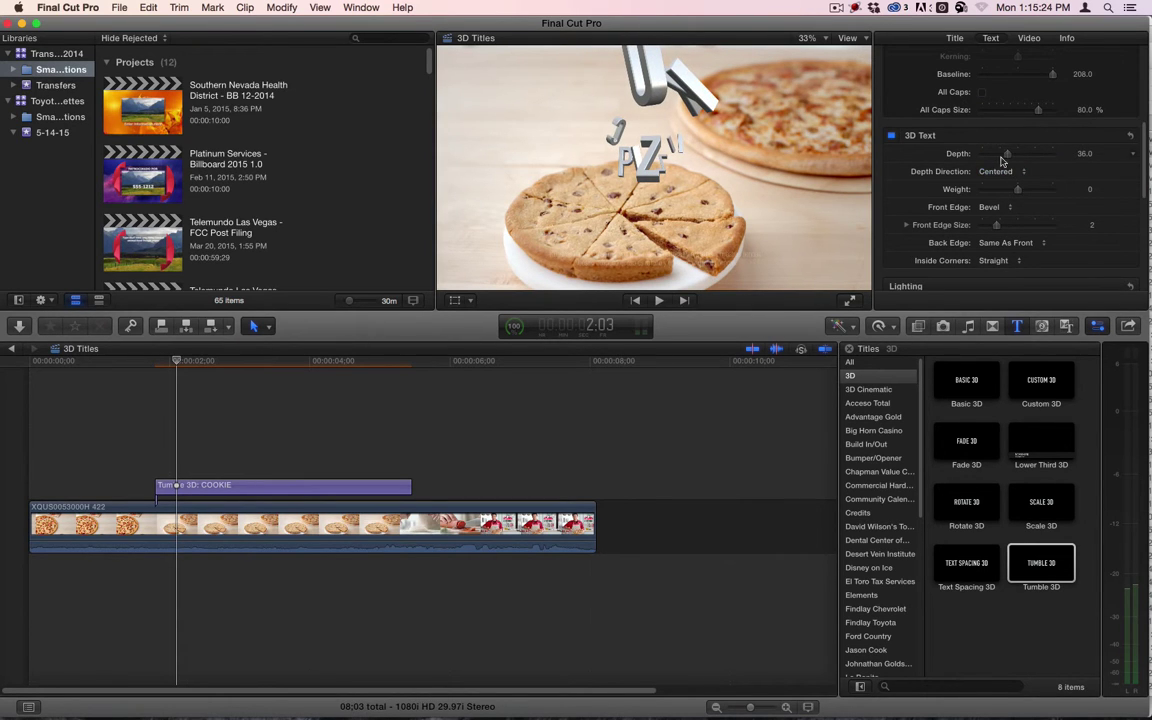
Set the 3D text's Depth Direction to Forward and lower its Depth further.
click(1017, 175)
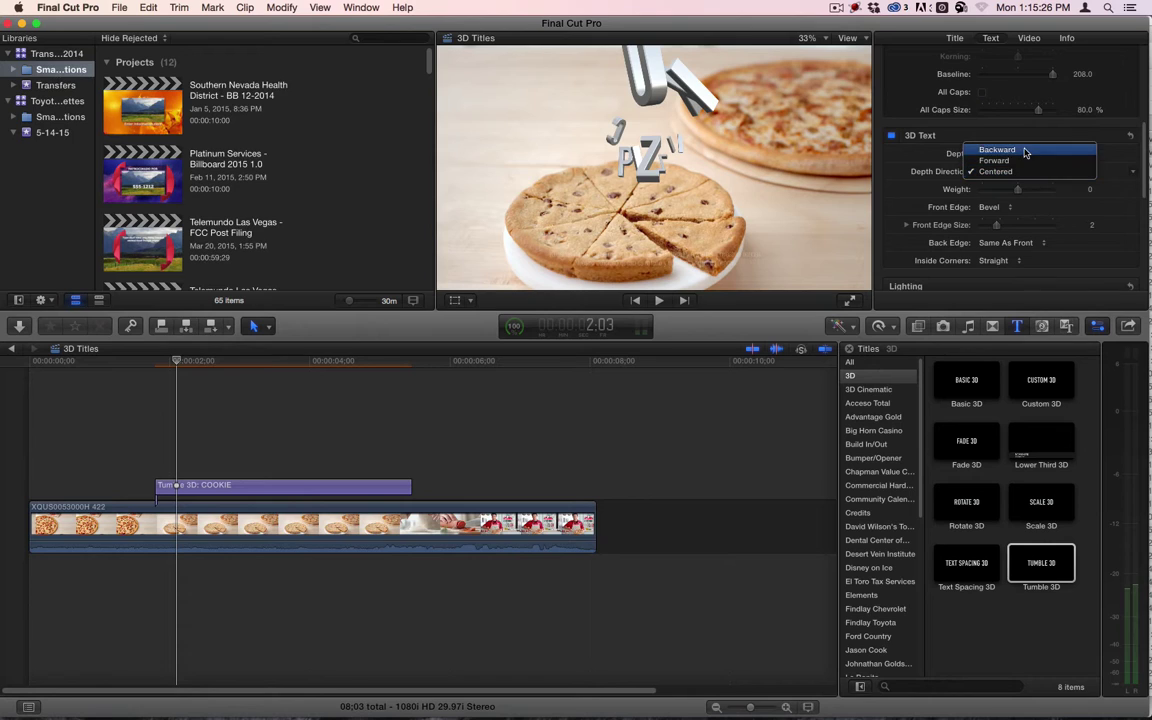
click(903, 160)
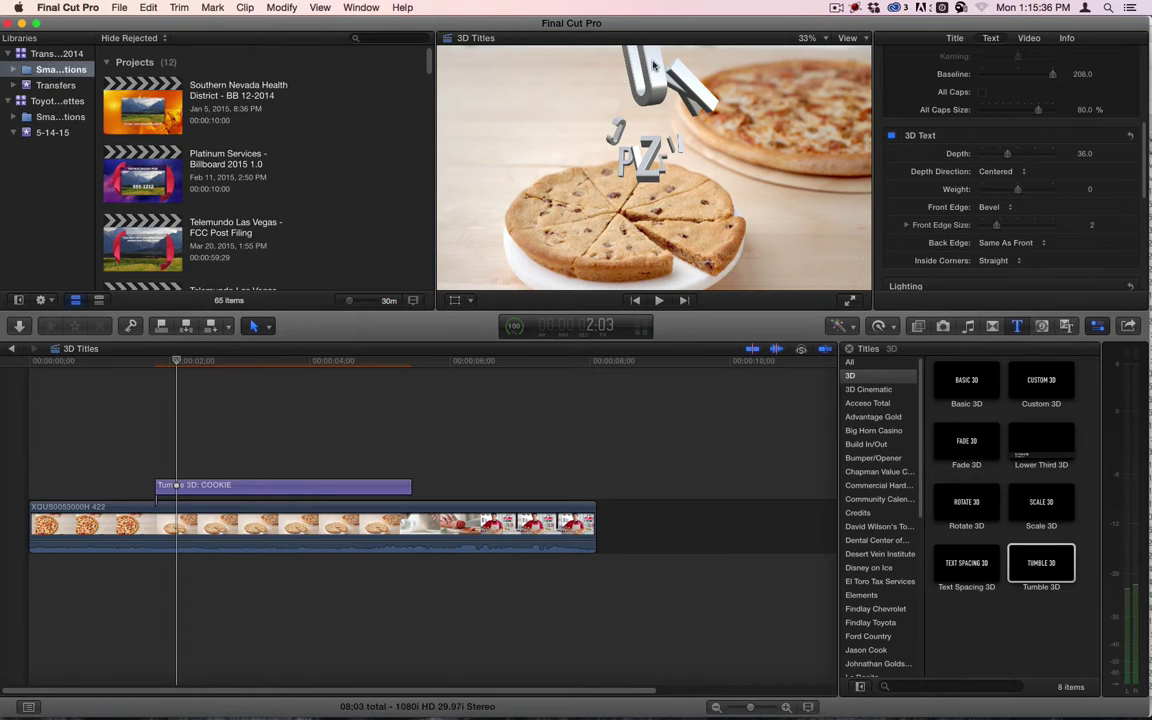
click(1010, 172)
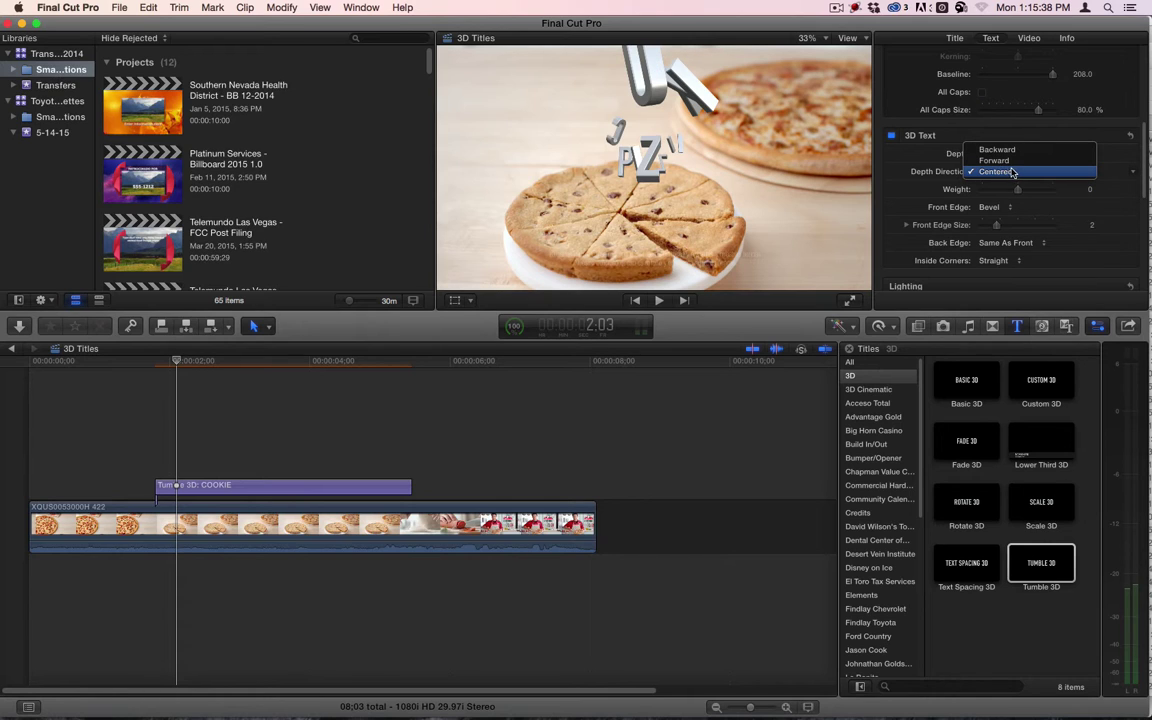
click(1030, 161)
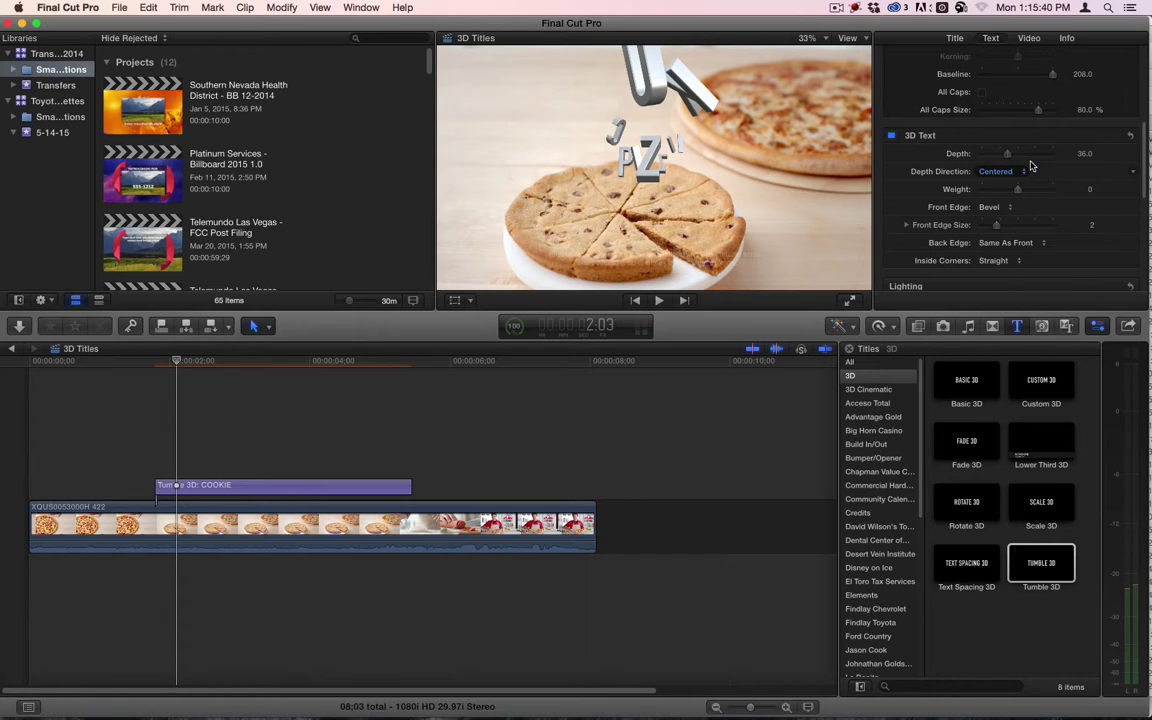
drag(1008, 155, 988, 168)
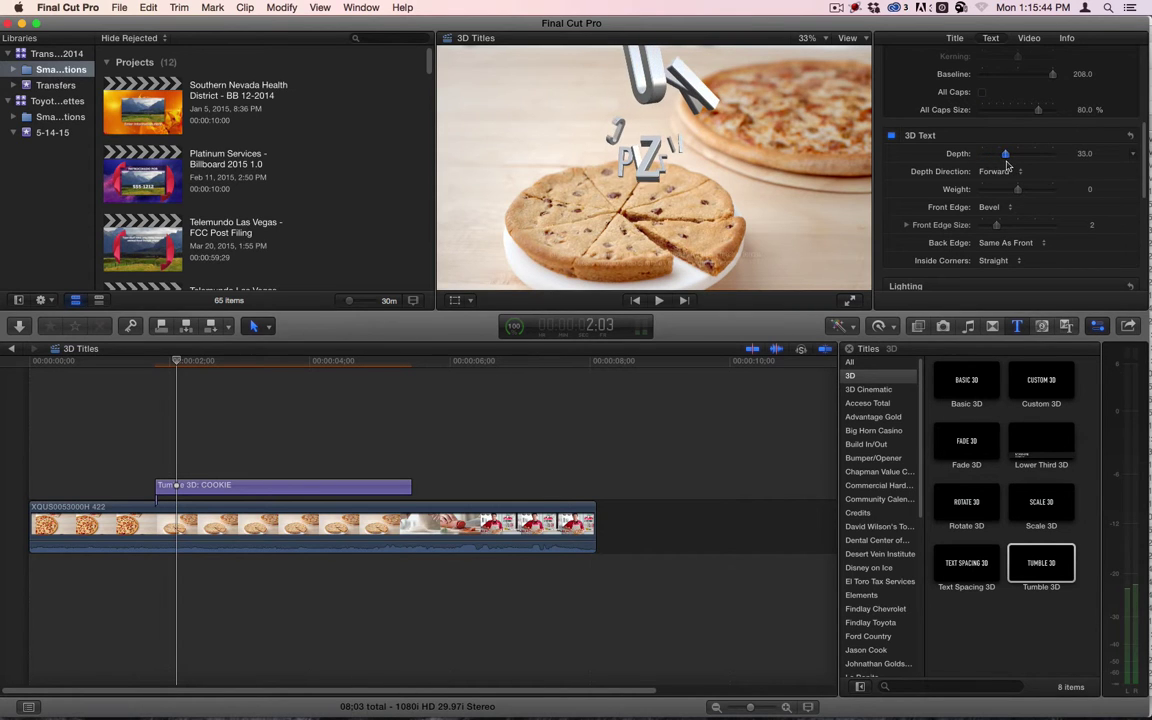
Try Backward as the 3D text's Depth Direction, set the Depth to 37, and change the direction to Centered.
click(1000, 172)
click(1005, 162)
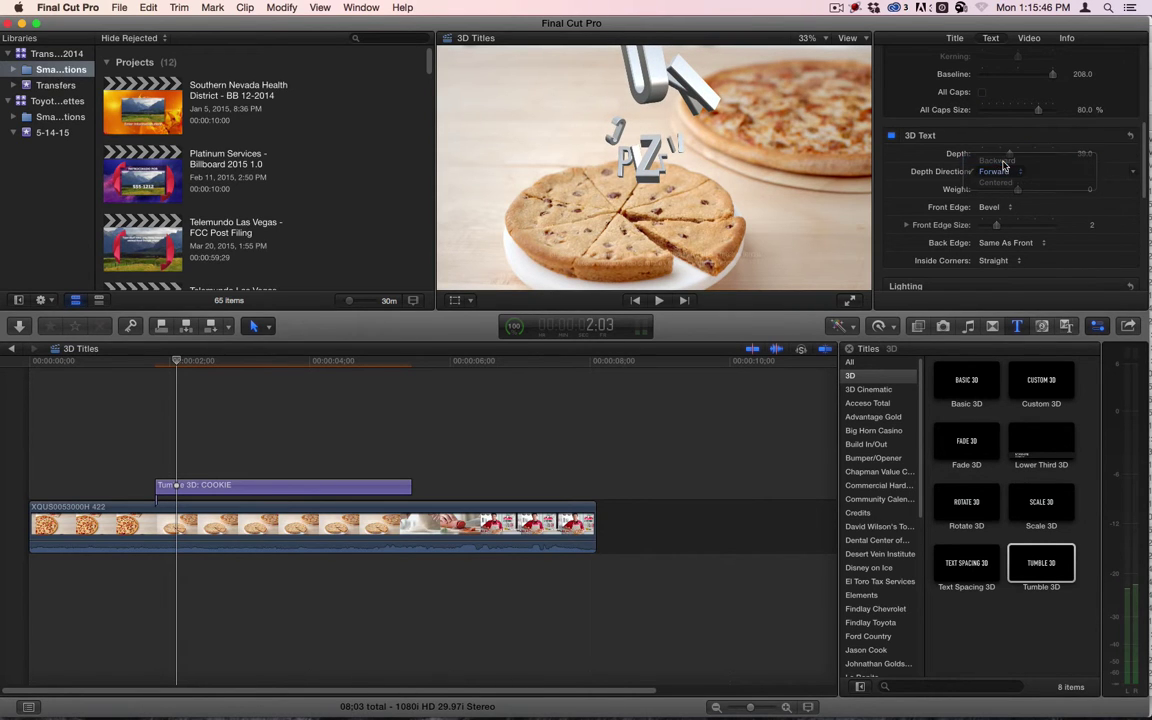
mouse_move(1008, 155)
mouse_down()
mouse_move(983, 155)
mouse_move(1007, 156)
mouse_up()
click(1000, 172)
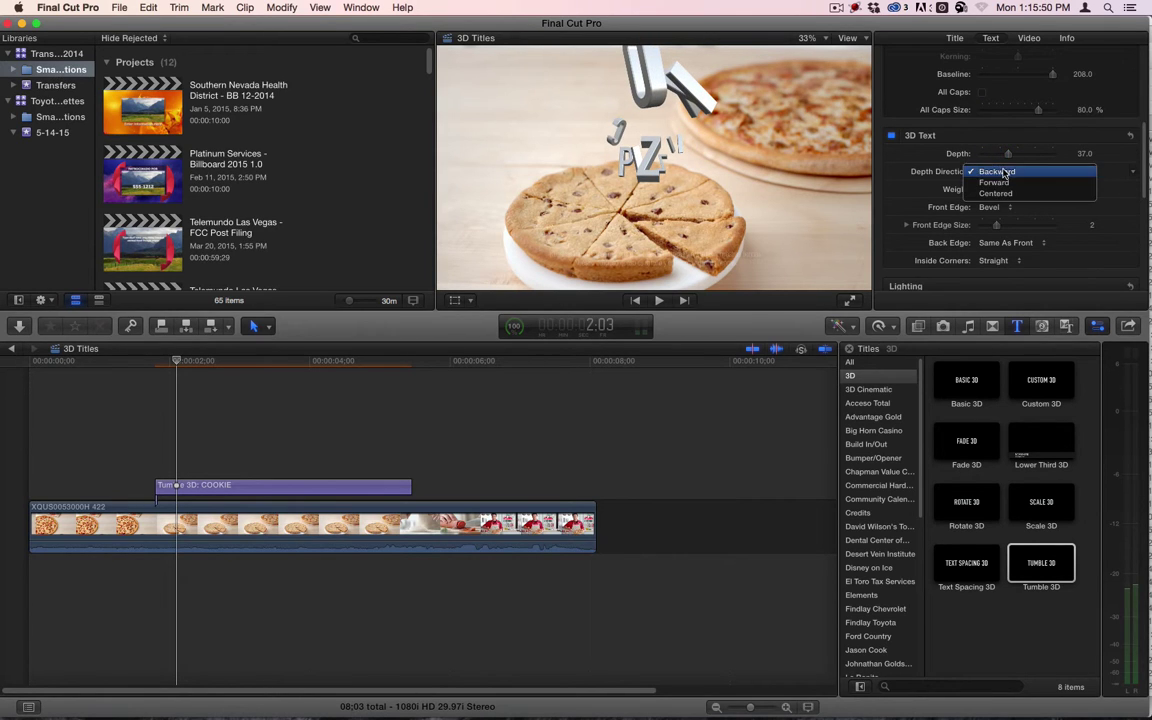
click(996, 212)
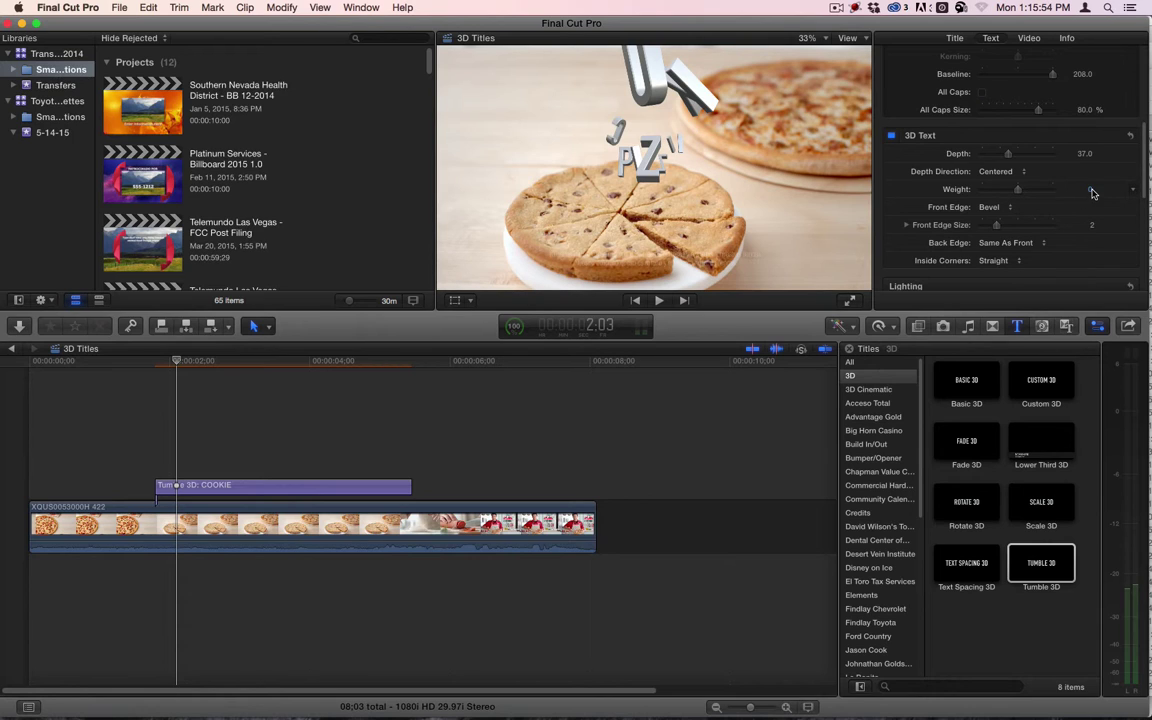
Raise the 3D text's Weight to 3, check the assembled title at 2:26, and reduce the Weight to 2.
drag(1089, 193, 1106, 191)
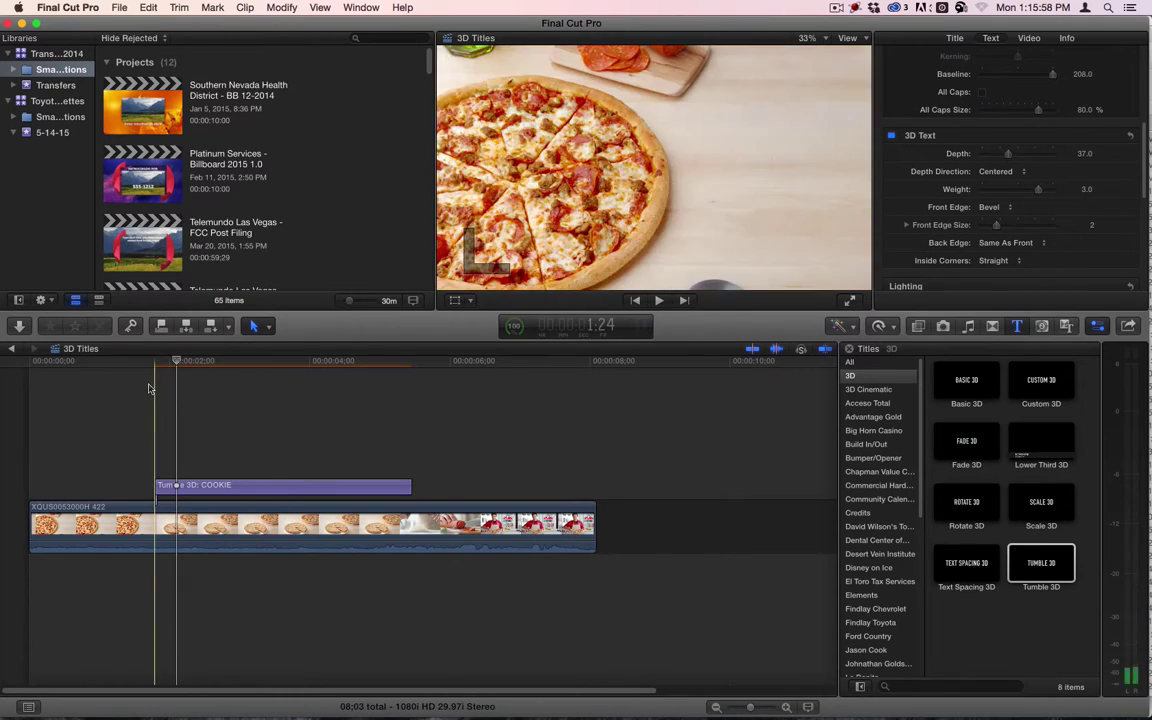
drag(176, 360, 230, 360)
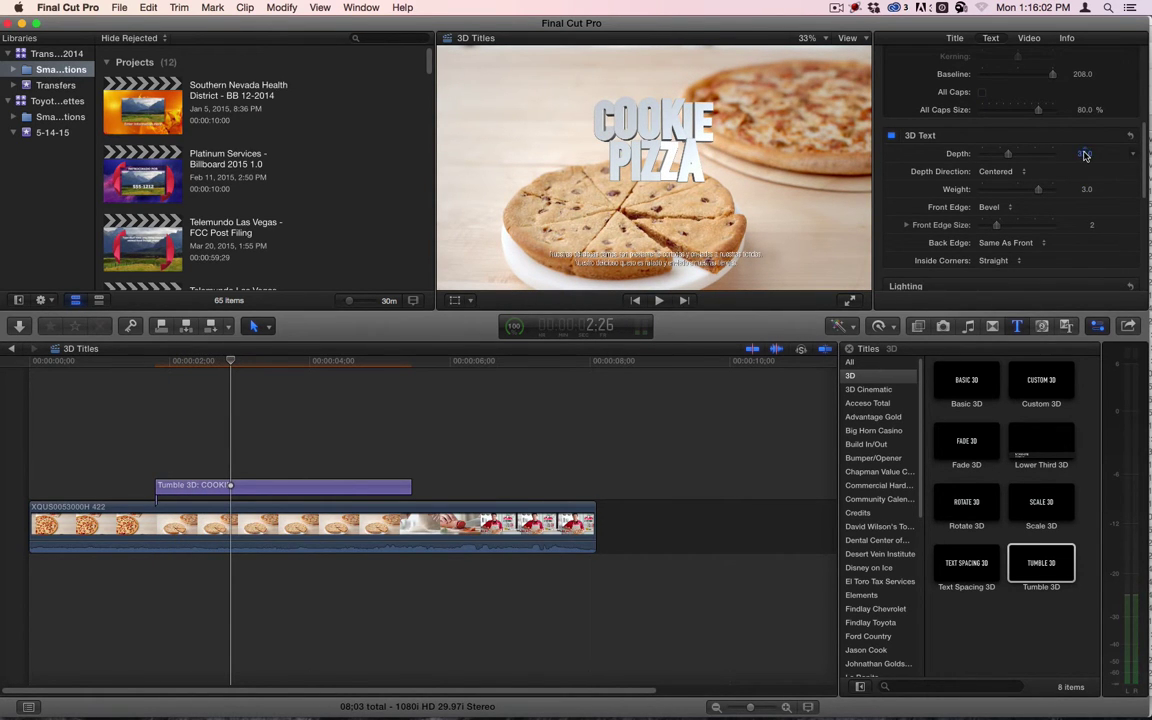
mouse_move(1087, 190)
mouse_down()
mouse_move(1087, 211)
mouse_move(1087, 170)
mouse_move(1087, 194)
mouse_up()
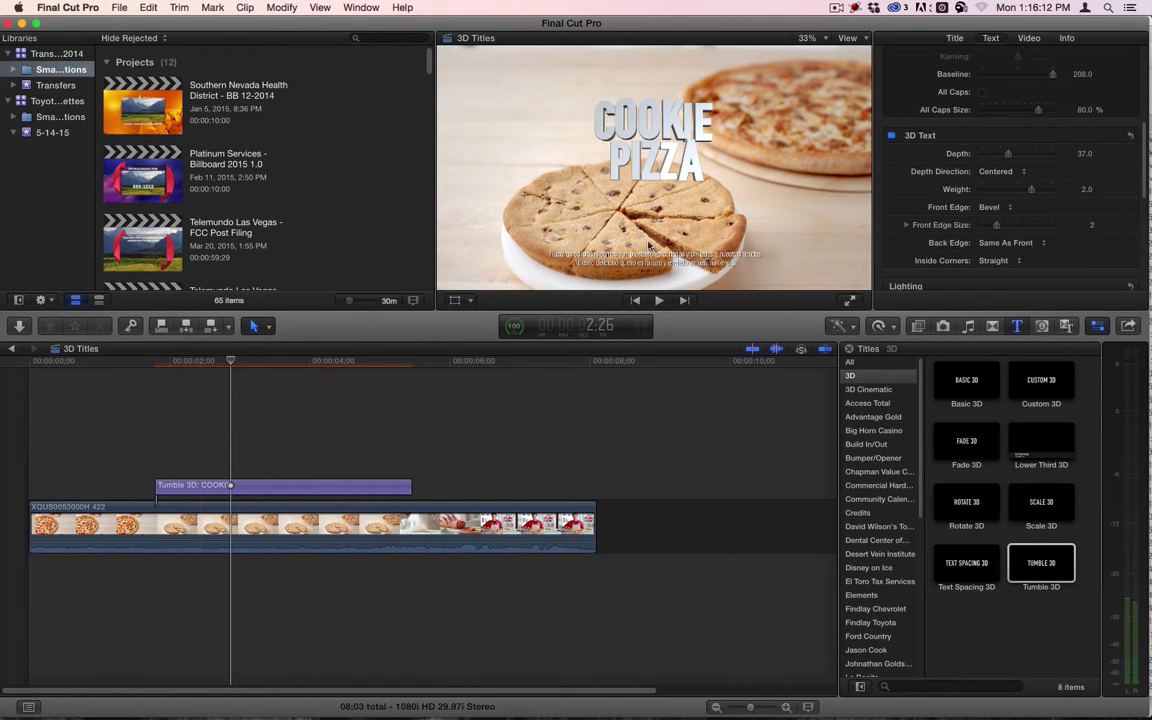
Enlarge the viewer by shrinking the timeline and browser areas, and move the playhead back to the tumbling letters at 2:05.
drag(480, 313, 425, 467)
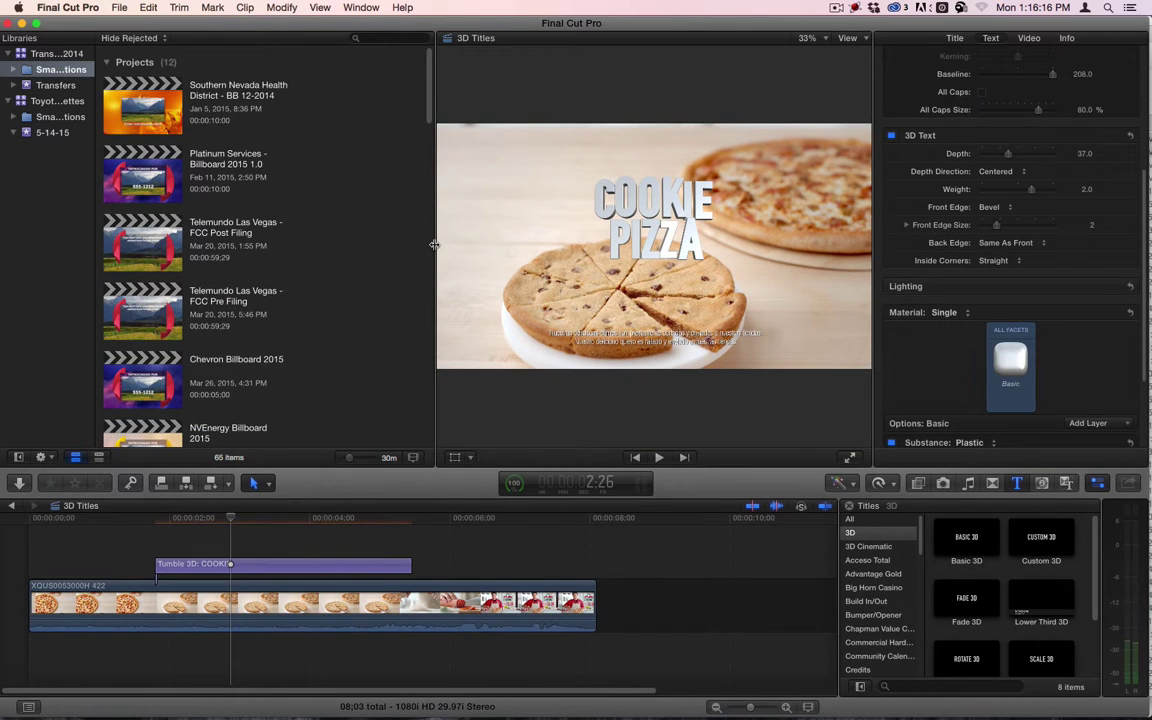
drag(434, 244, 292, 251)
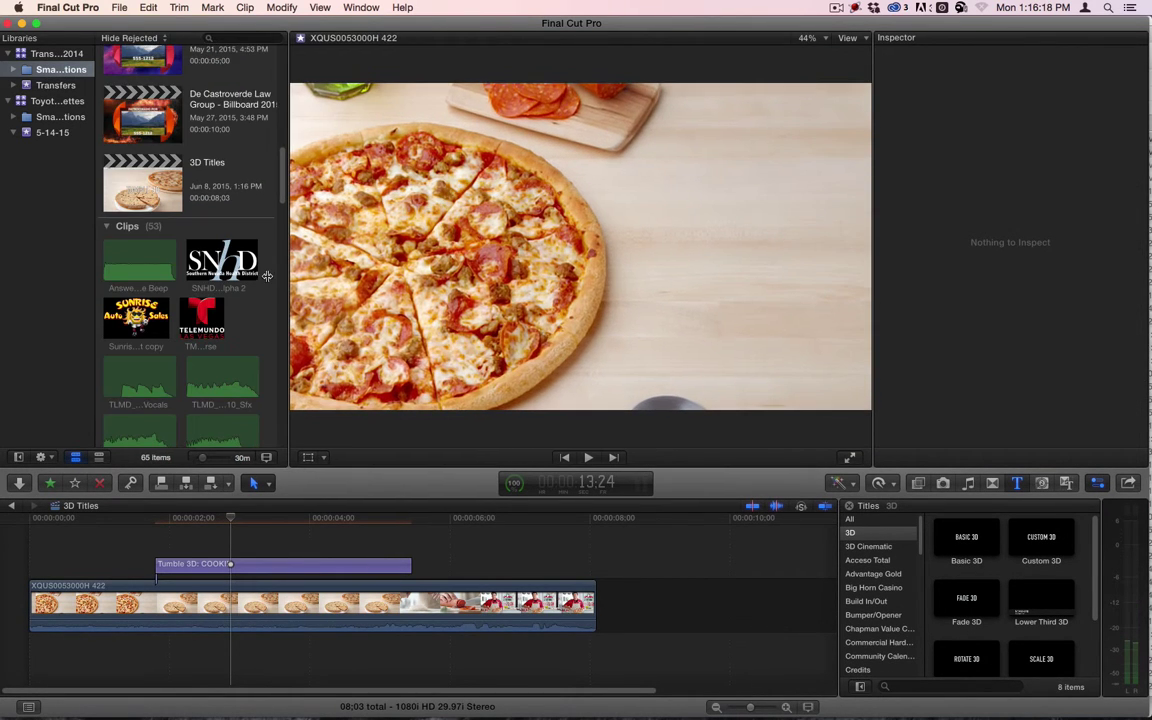
mouse_move(201, 525)
mouse_down()
mouse_move(226, 521)
mouse_move(162, 524)
mouse_move(181, 525)
mouse_up()
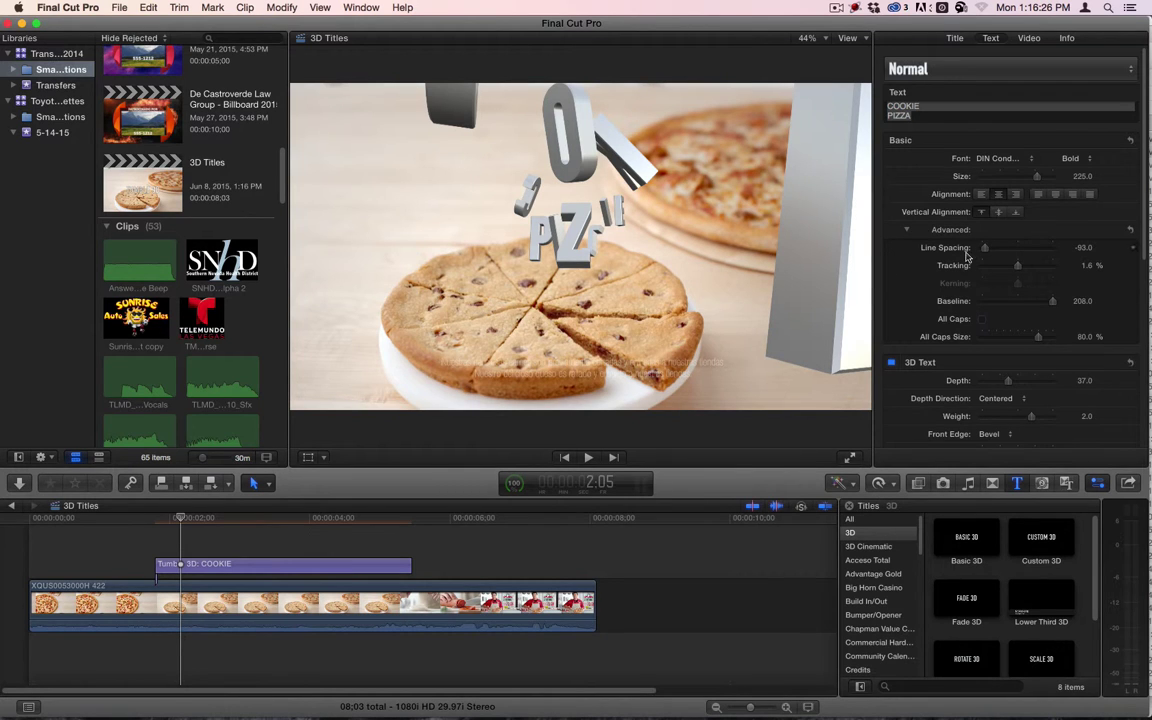
Try Square as the 3D text's Front Edge and look at the Inside Corners and Material choices without changing them.
scroll(960, 383, down, 6)
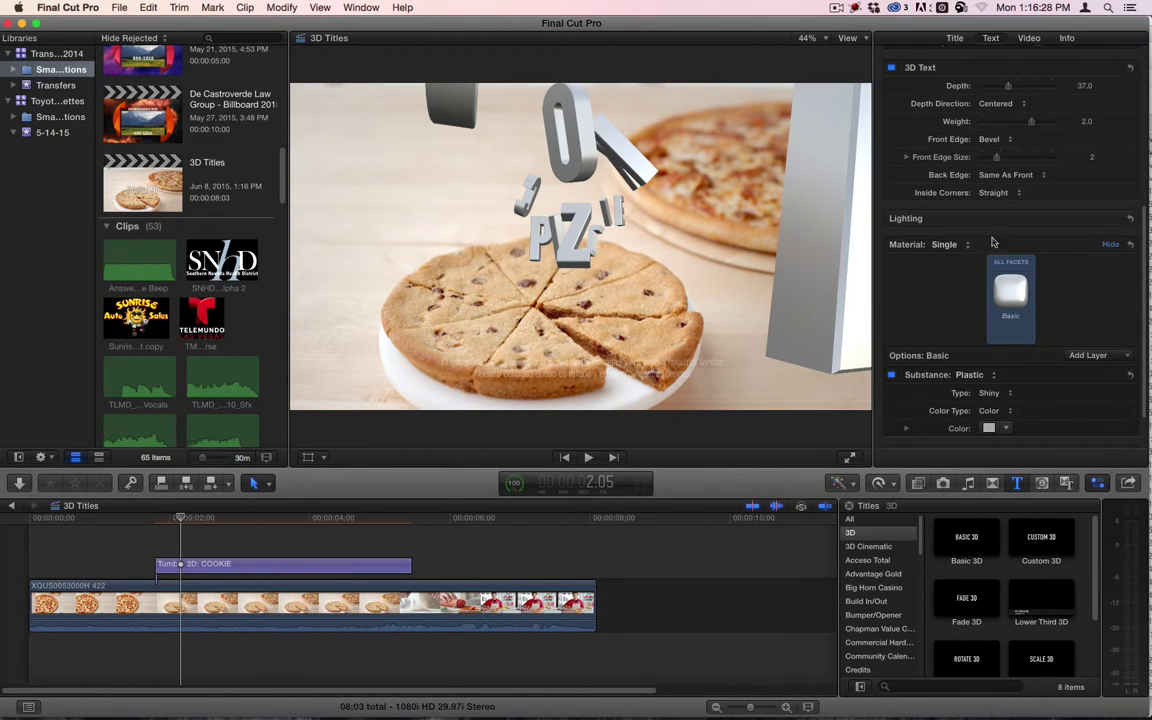
click(1004, 138)
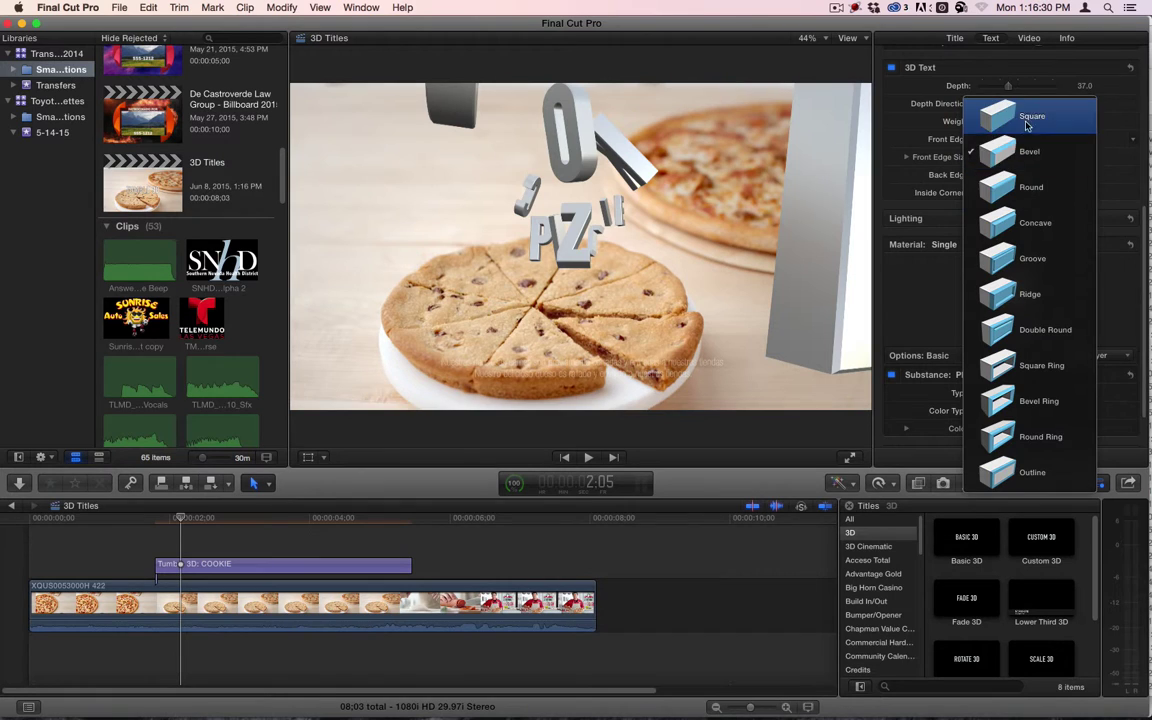
click(1027, 122)
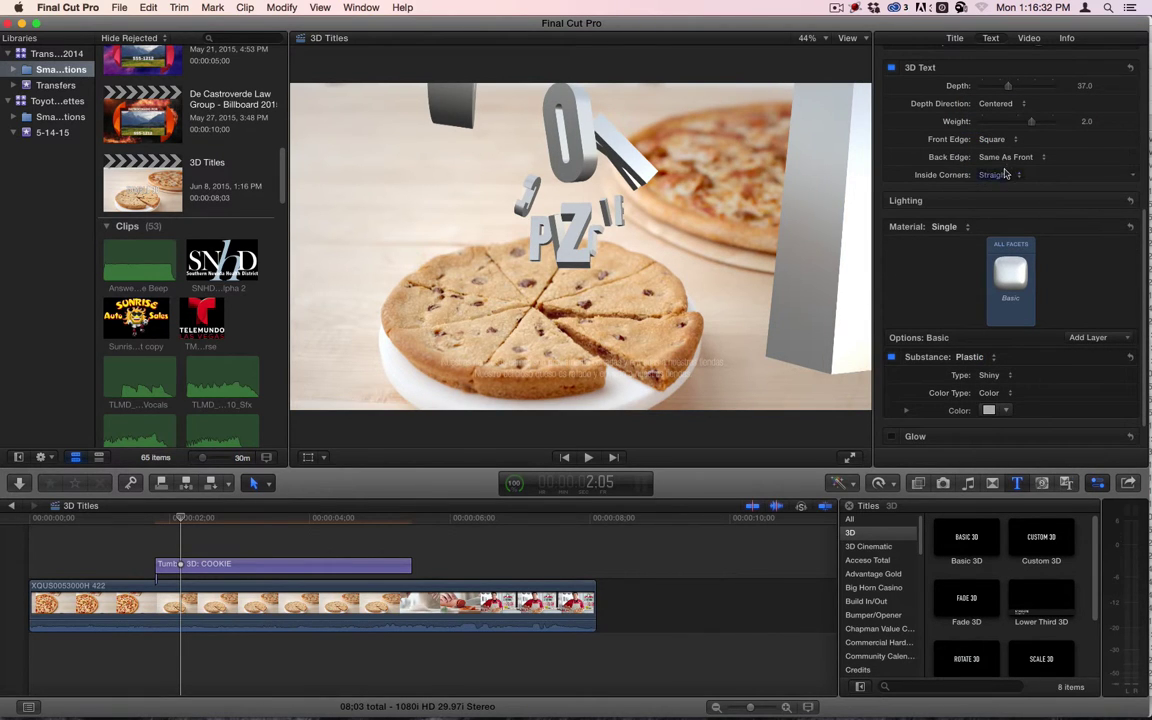
click(1000, 175)
click(945, 228)
click(945, 228)
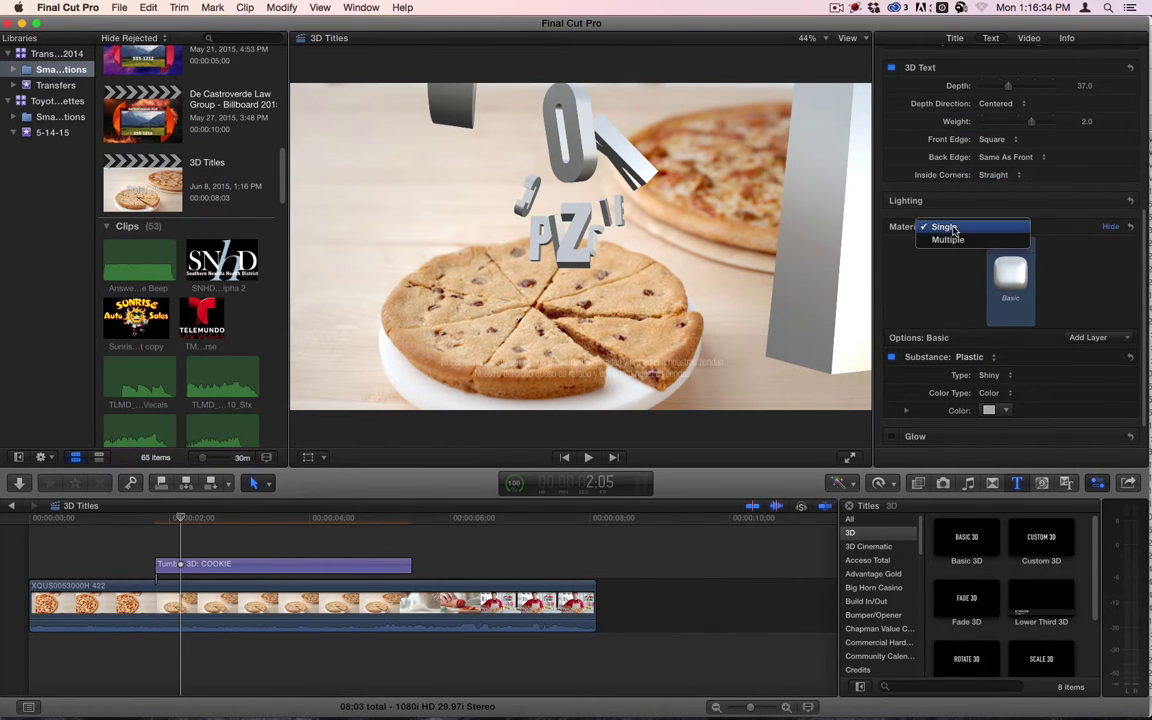
click(995, 196)
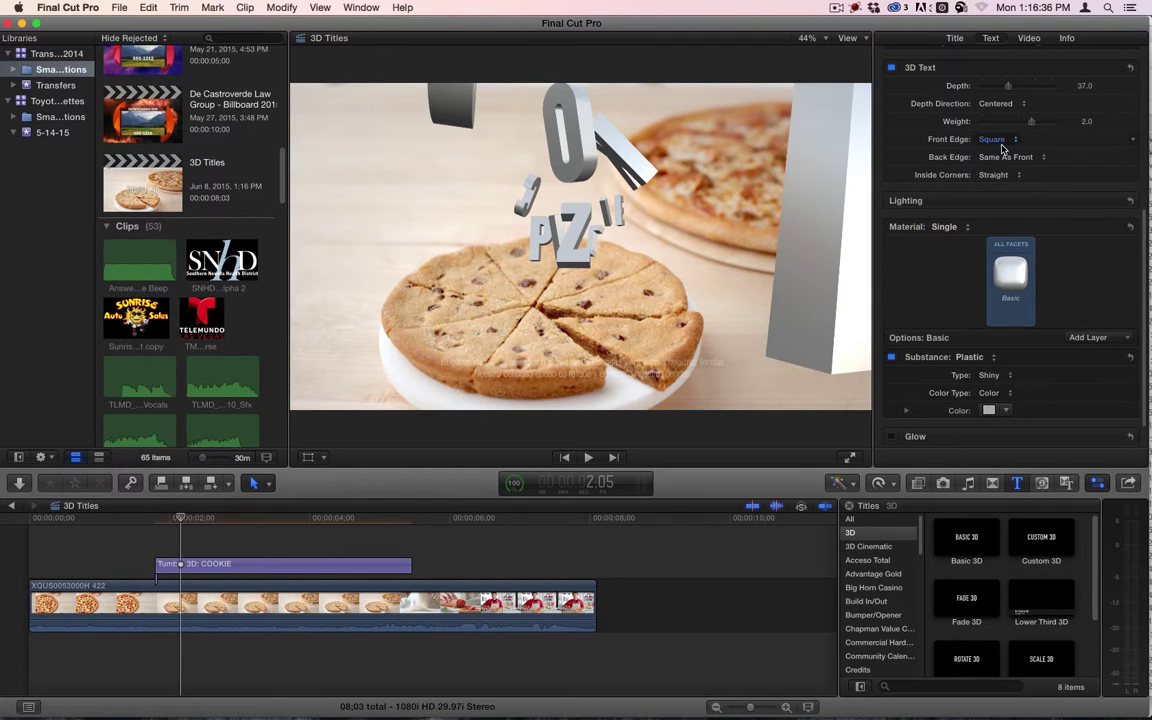
Try Concave and Square Ring as the Front Edge of the 3D text.
click(997, 140)
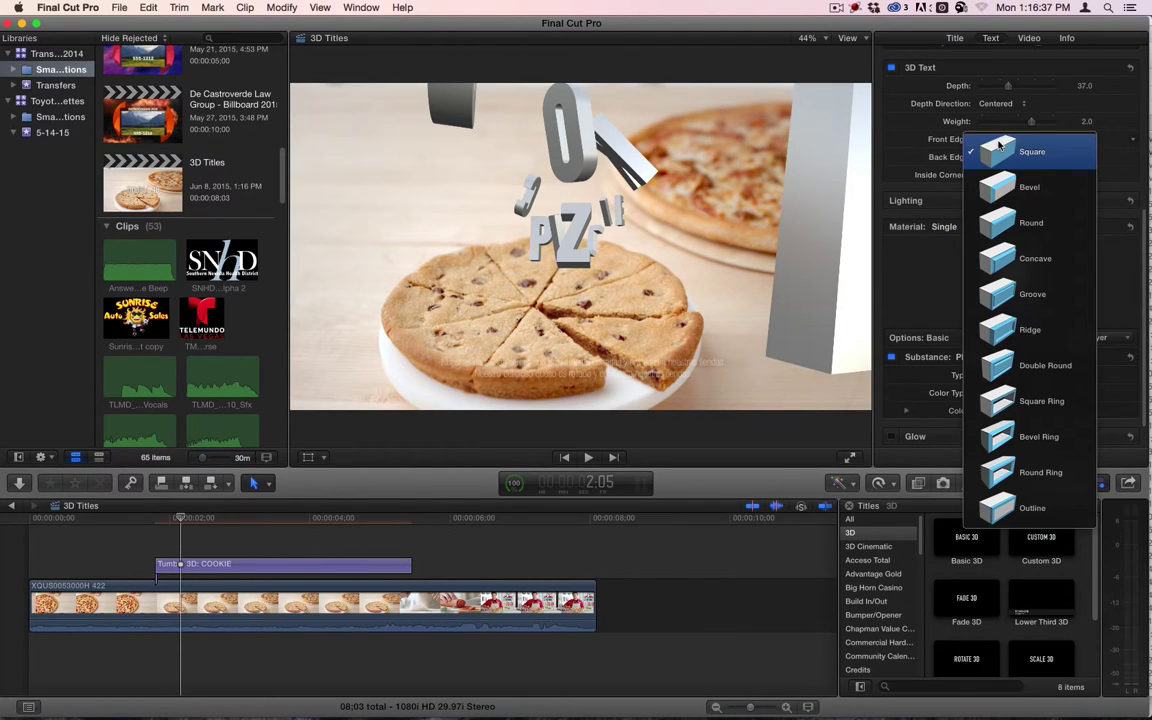
click(1012, 250)
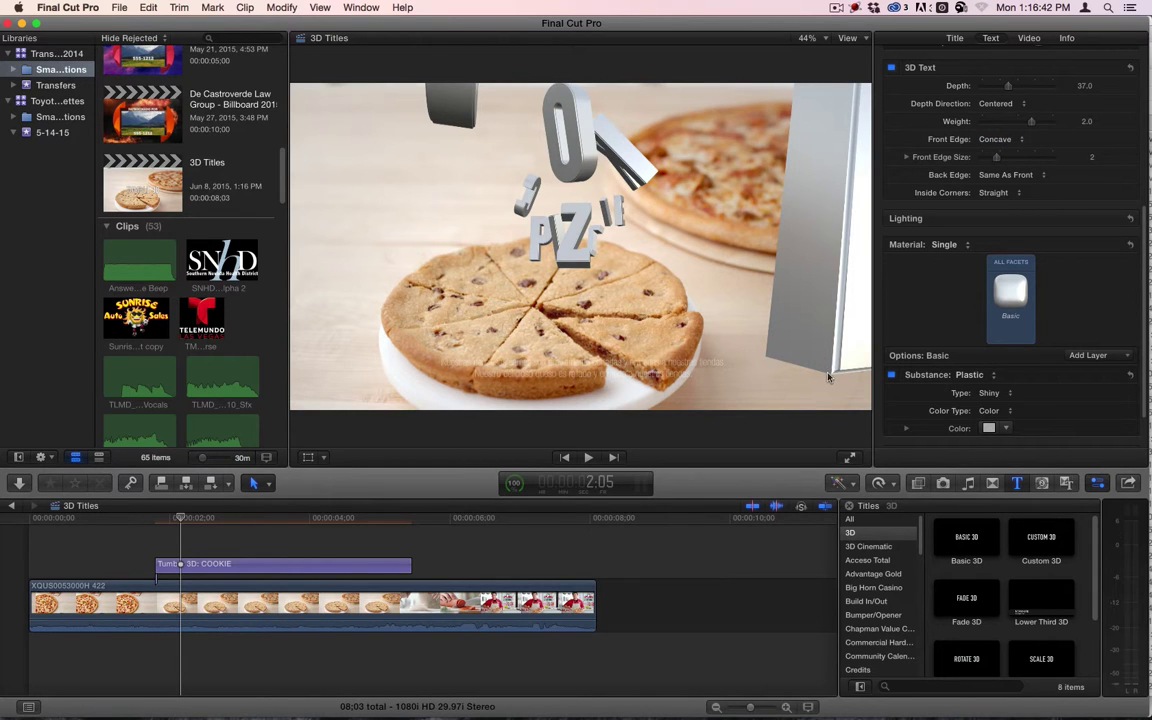
click(1017, 140)
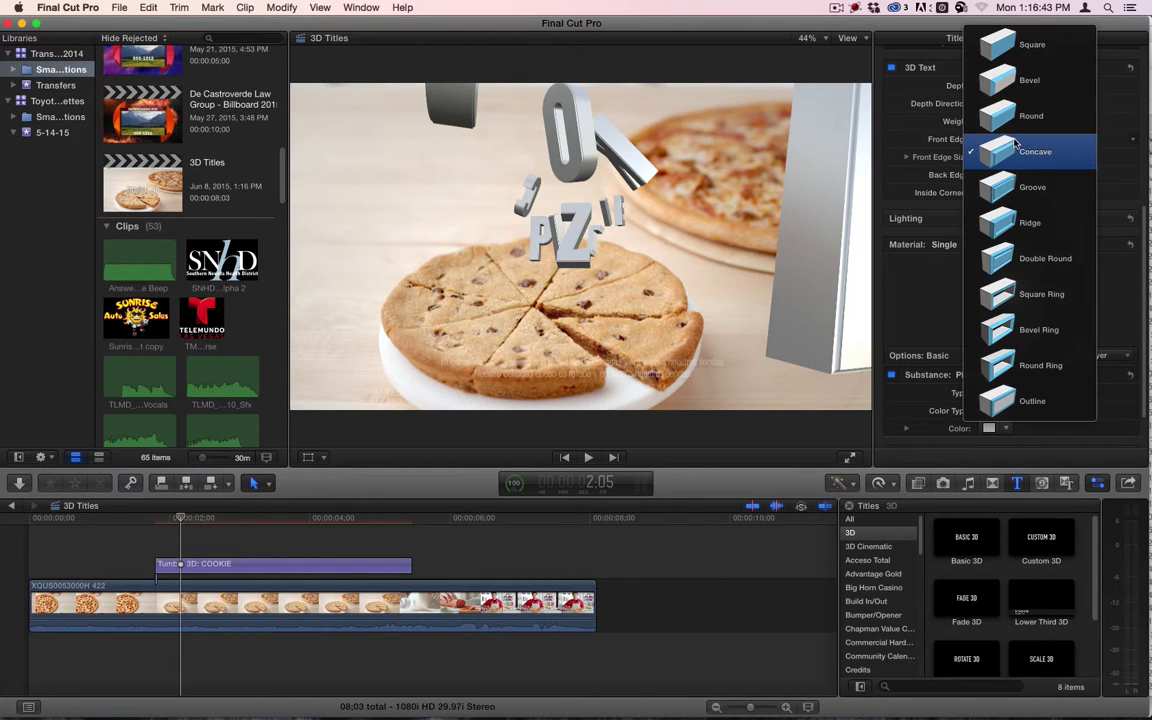
click(1030, 294)
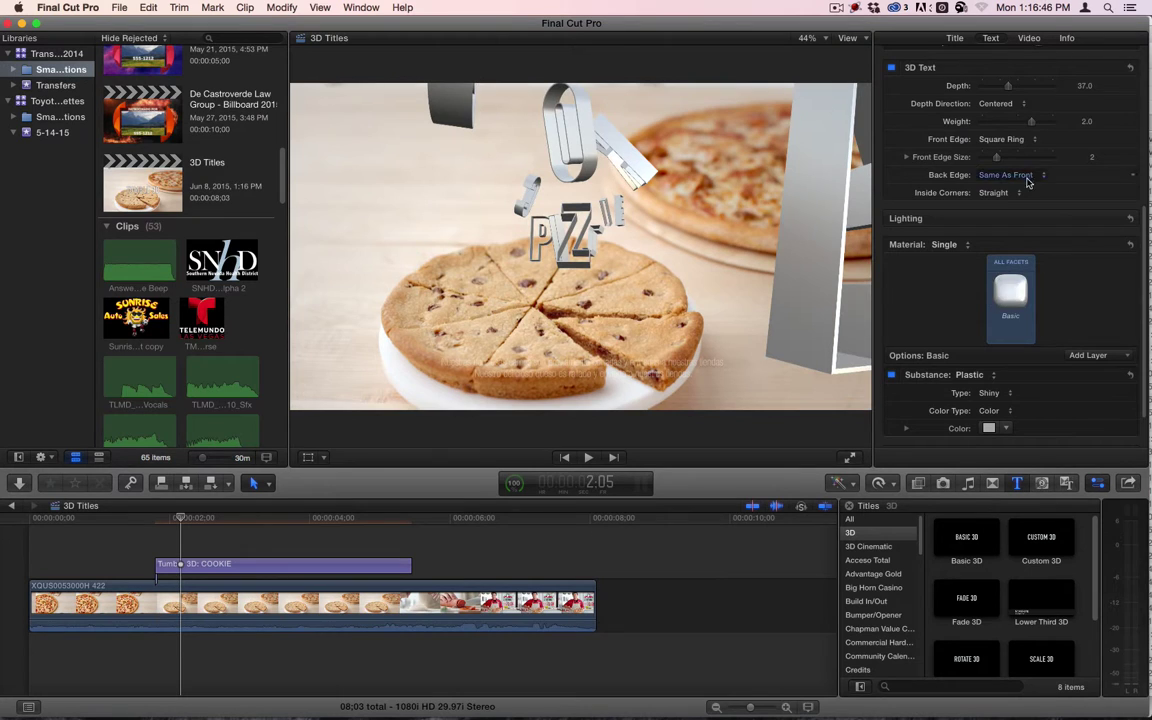
Try Bevel Ring and Outline as the Front Edge of the 3D text, leaving the Back Edge as Same As Front.
click(1020, 140)
click(1025, 176)
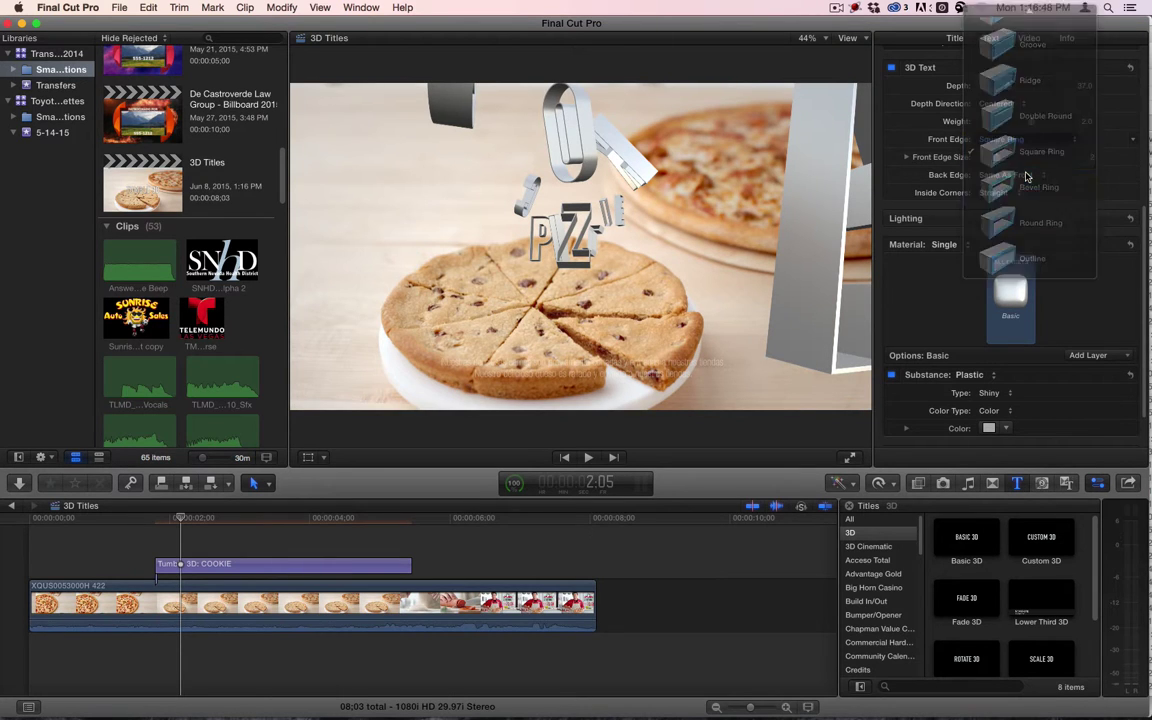
click(1012, 141)
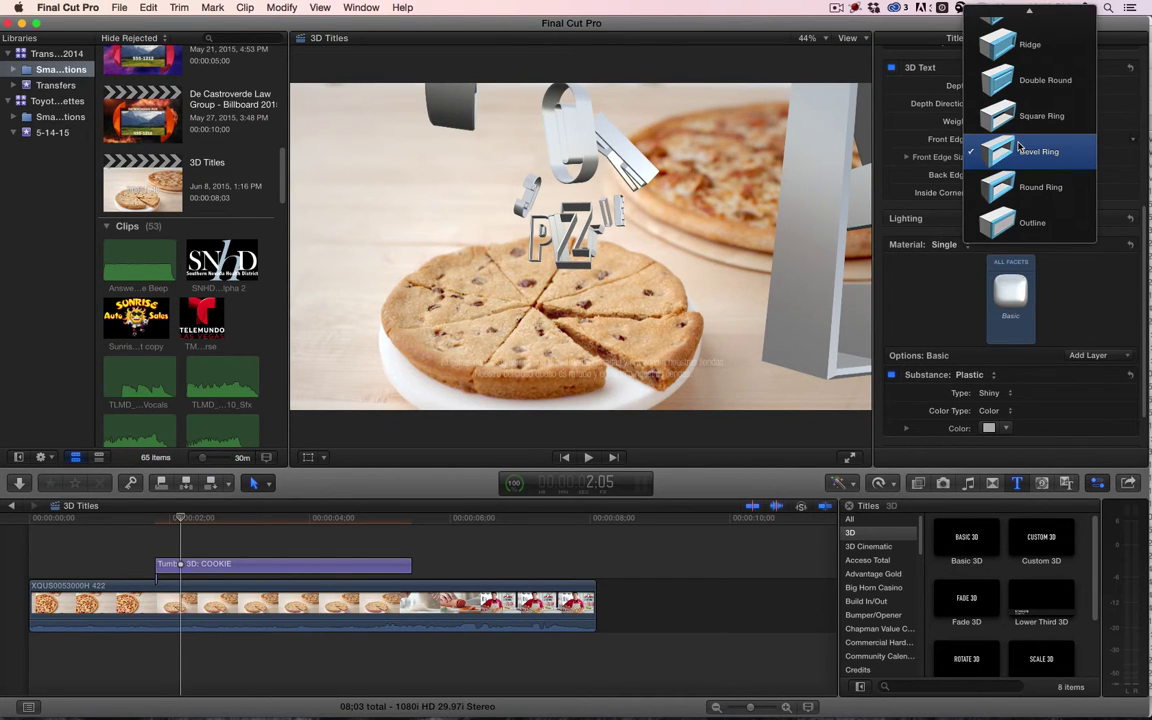
click(1017, 218)
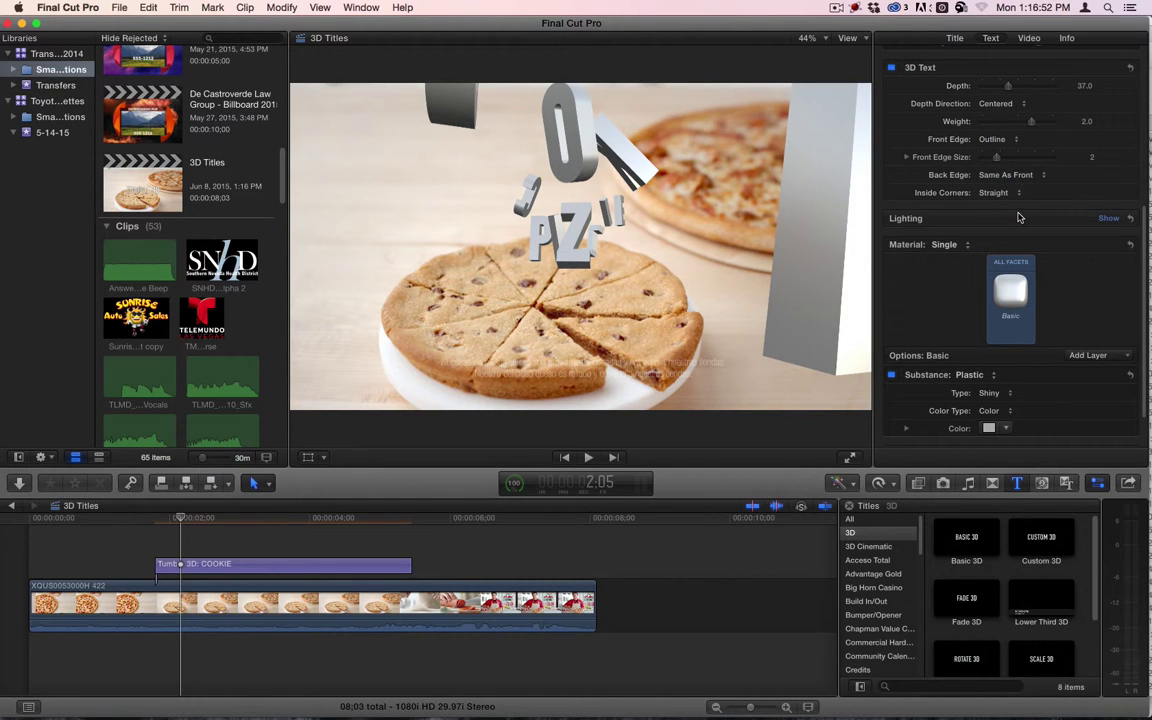
click(1017, 176)
click(1017, 176)
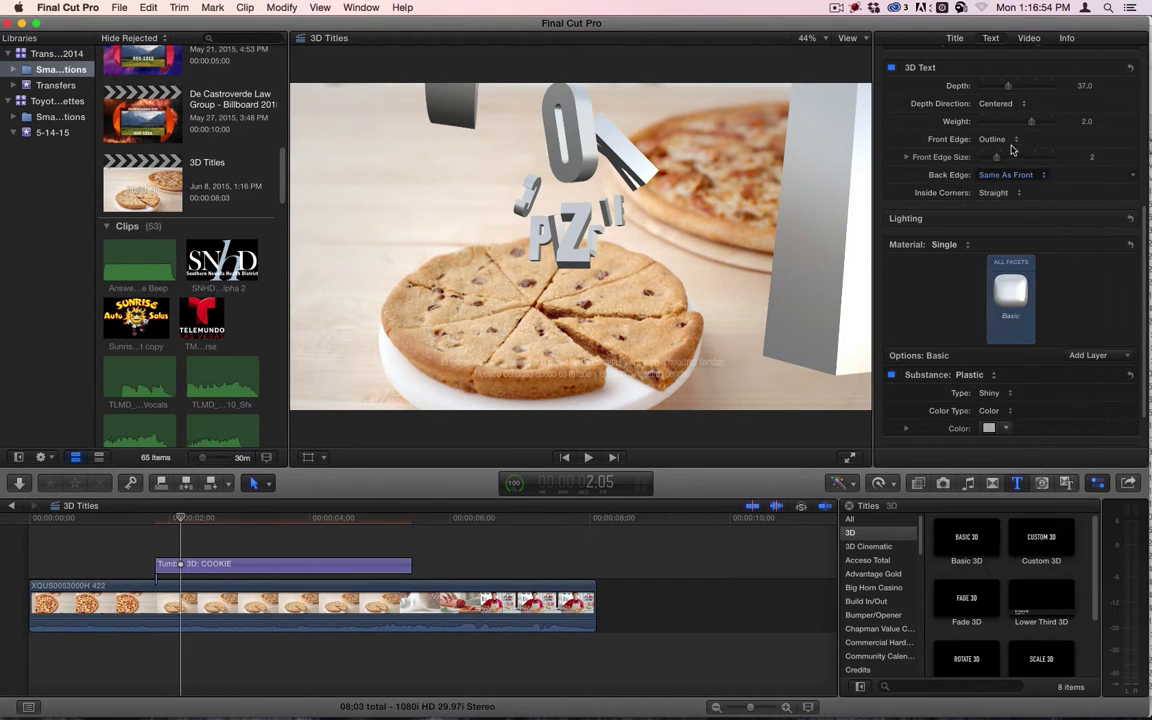
Try Round Ring, Double Round and Round as the Front Edge of the 3D text.
click(1012, 141)
click(1015, 118)
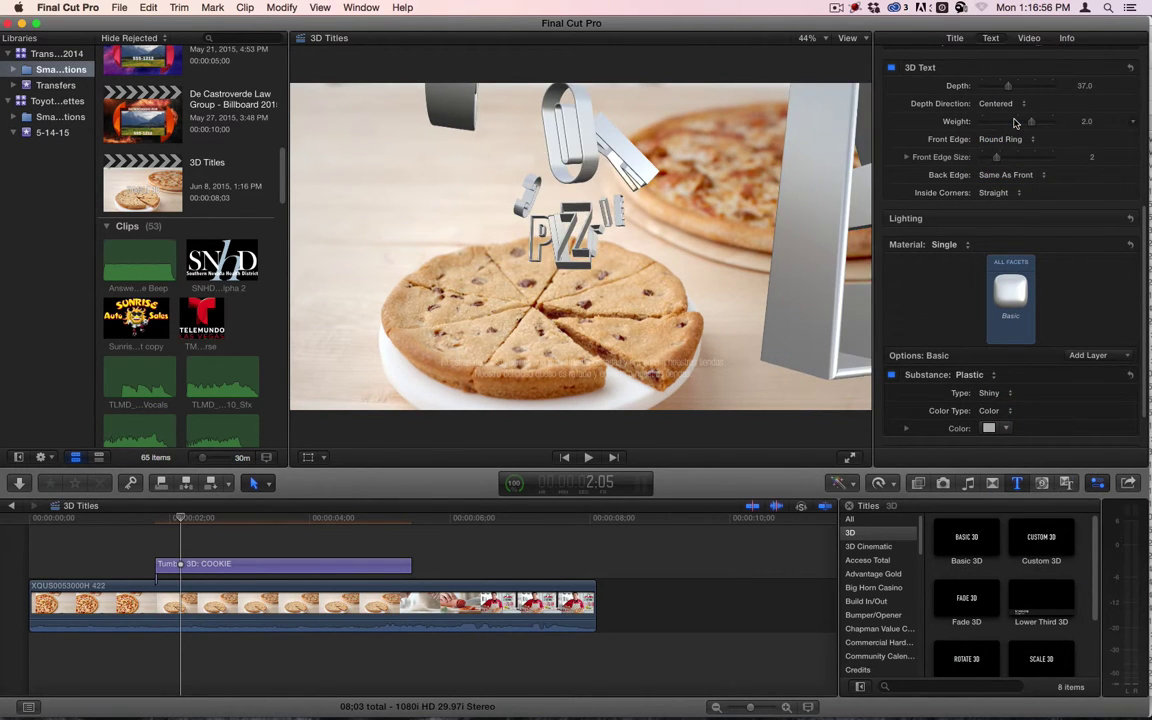
click(1003, 139)
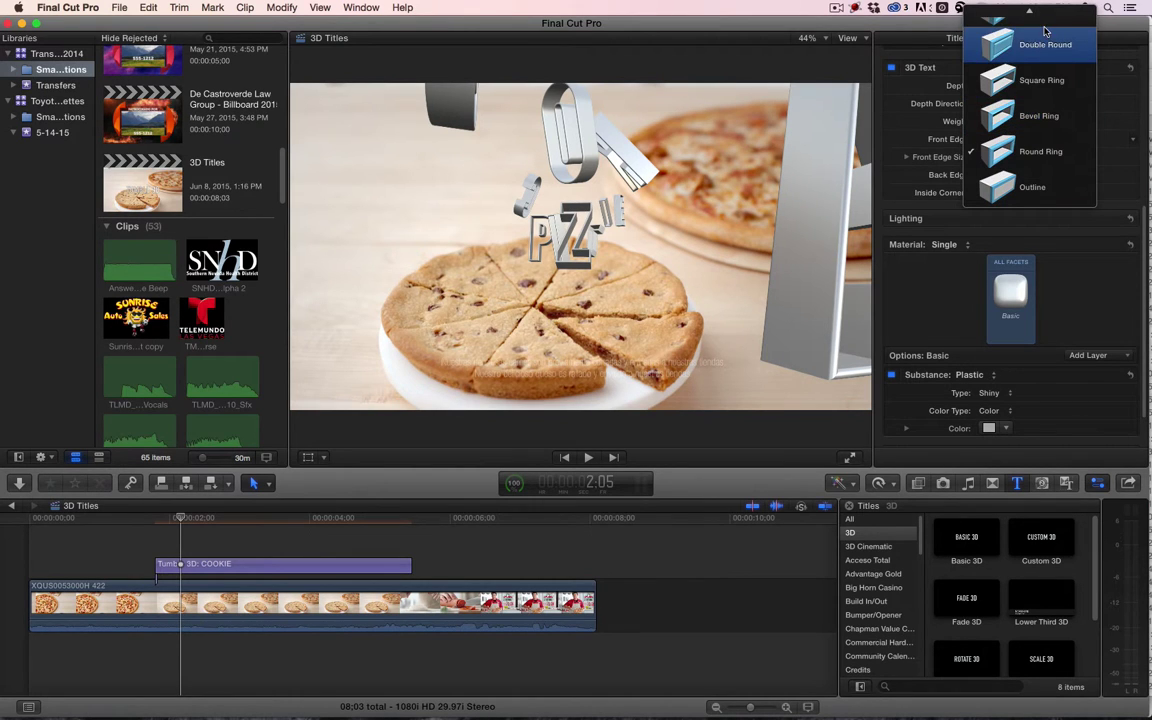
click(1035, 82)
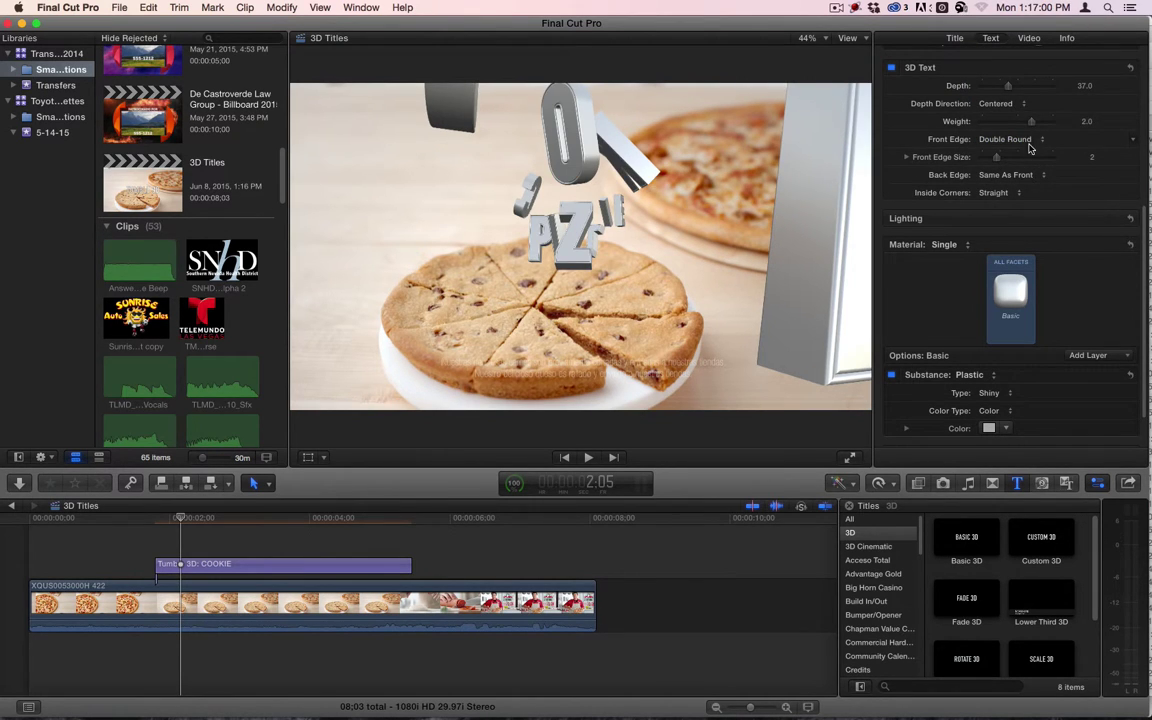
click(1018, 140)
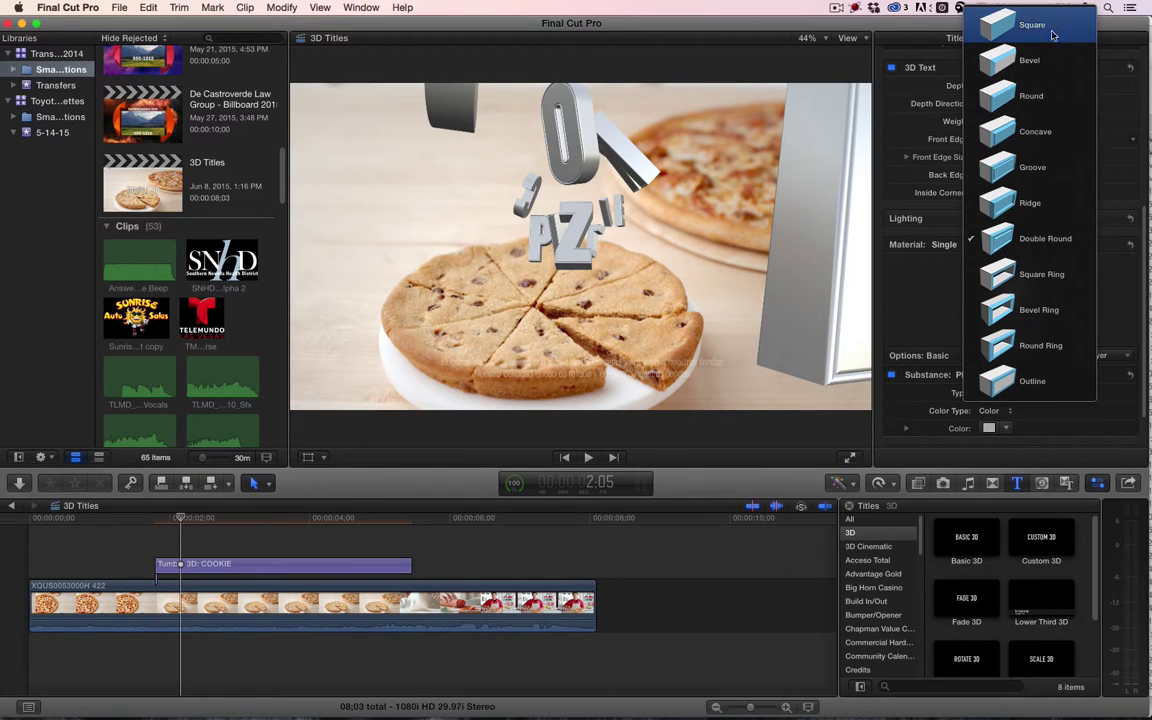
click(1037, 116)
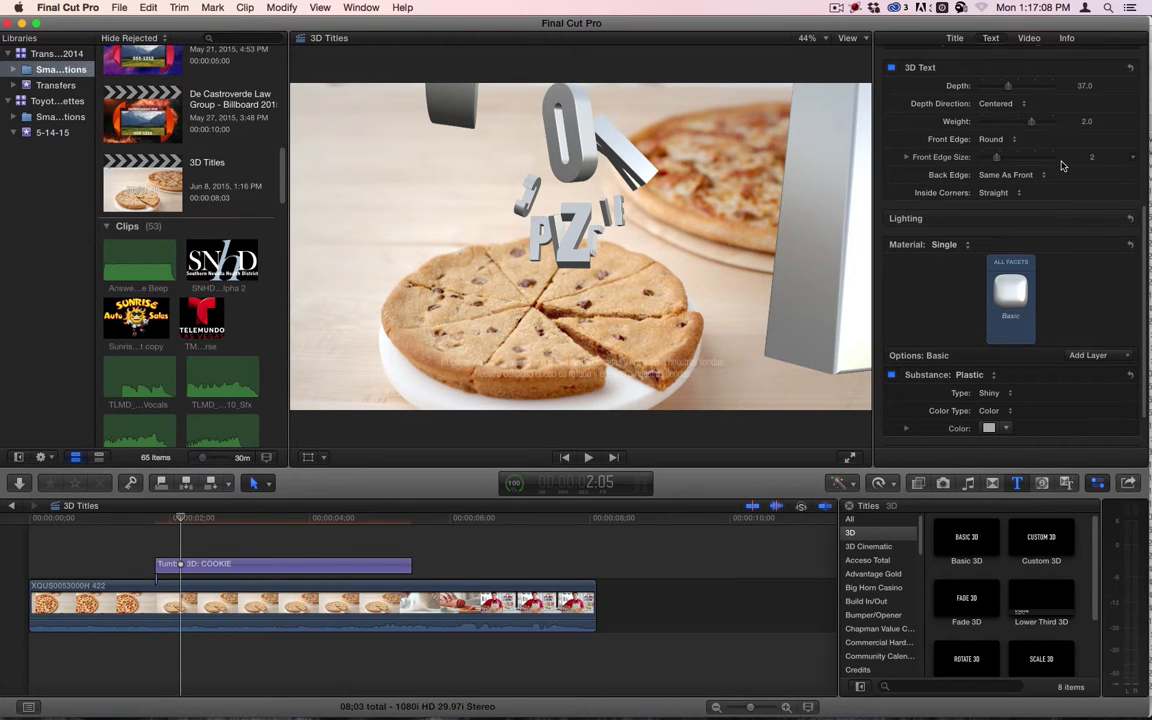
Set the 3D text's Front Edge to Bevel with a Front Edge Size of 2.67, keeping the Back Edge at Same As Front.
click(1004, 177)
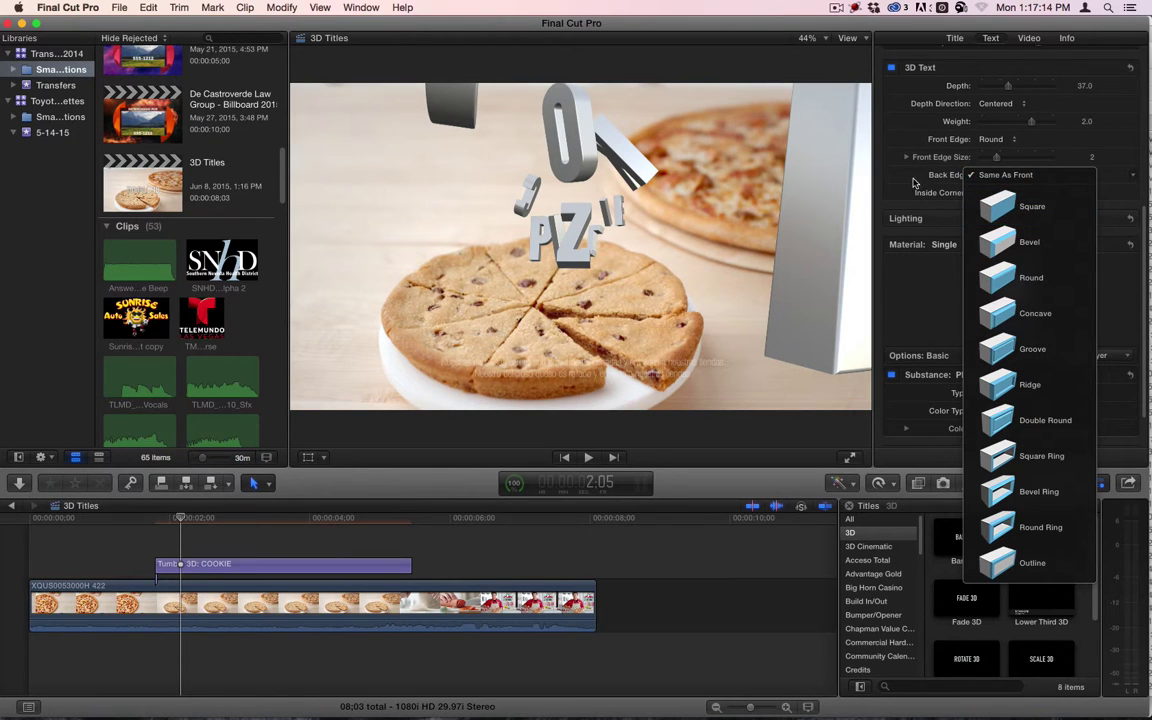
click(975, 174)
click(1003, 140)
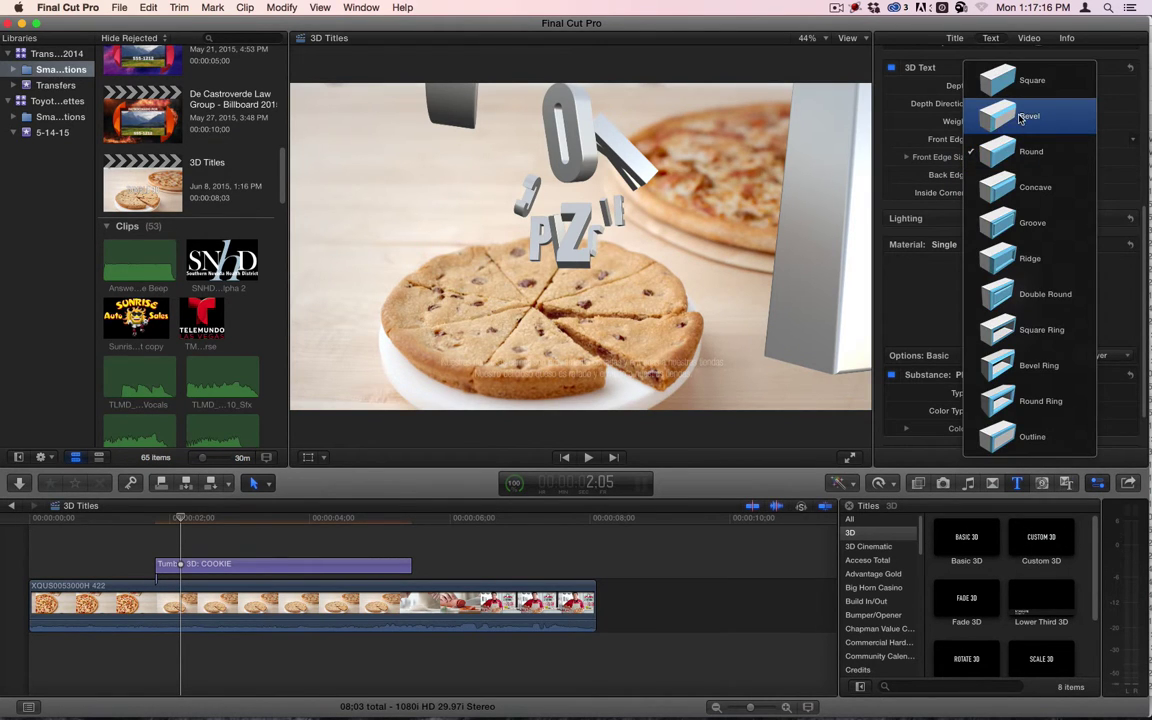
click(1019, 118)
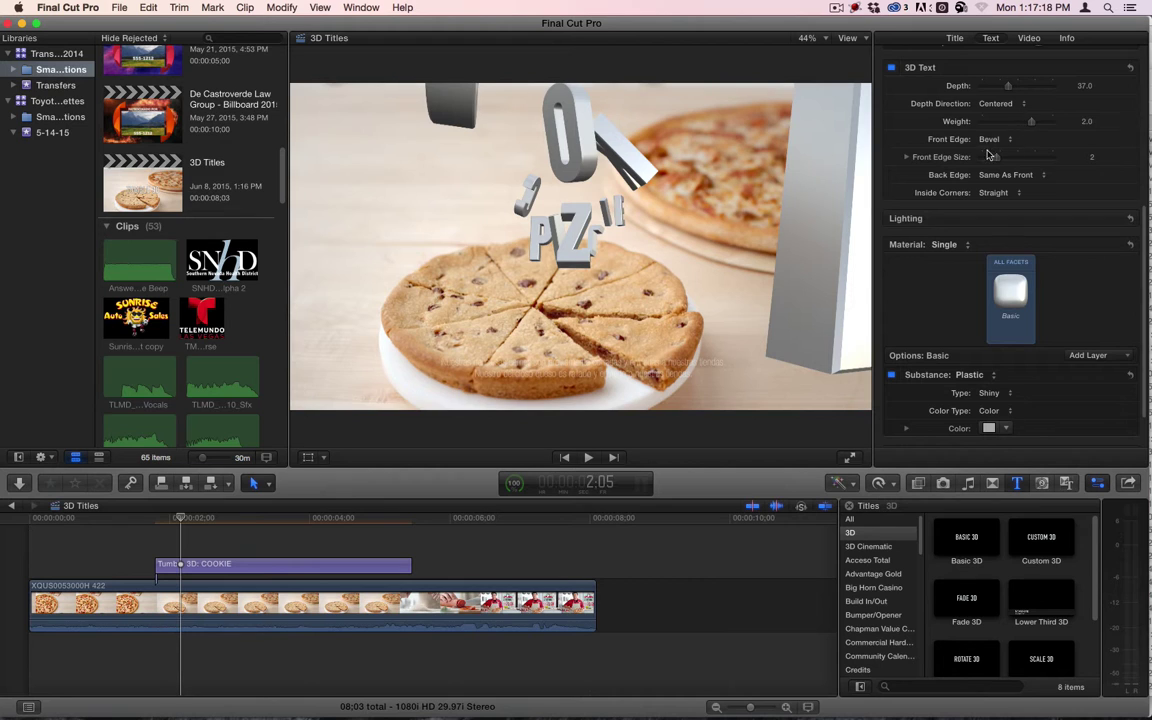
mouse_move(997, 158)
mouse_down()
mouse_move(1026, 158)
mouse_move(1022, 171)
mouse_move(1001, 168)
mouse_up()
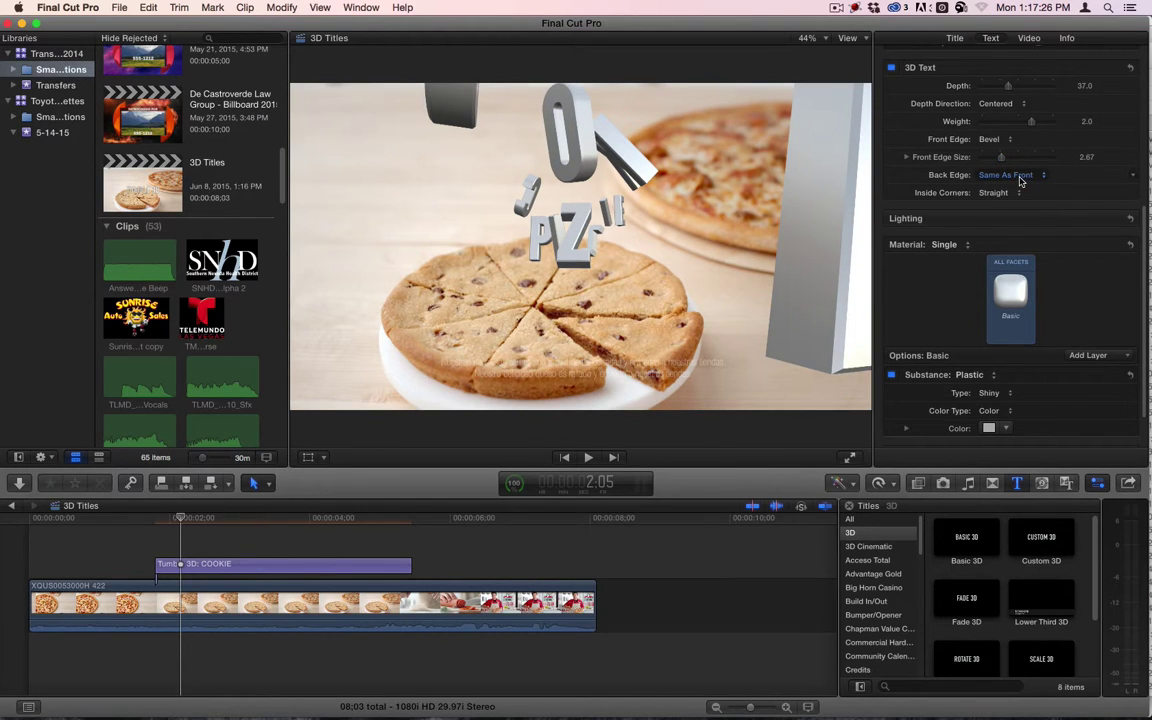
click(1019, 176)
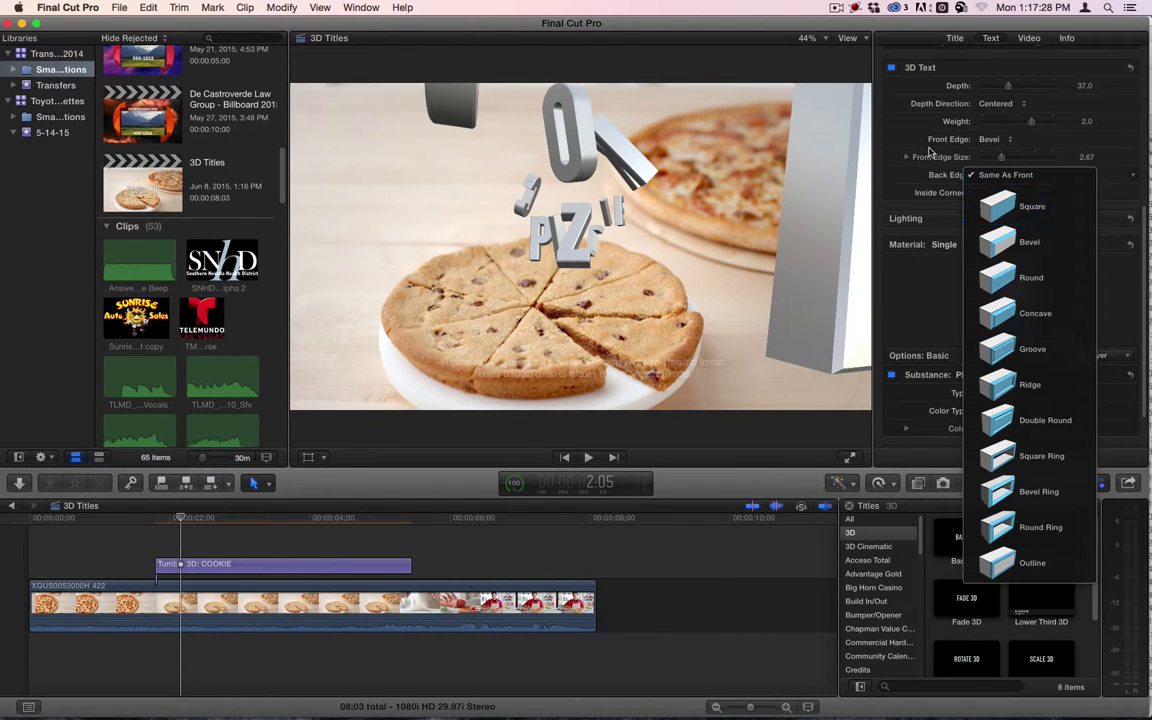
click(1000, 176)
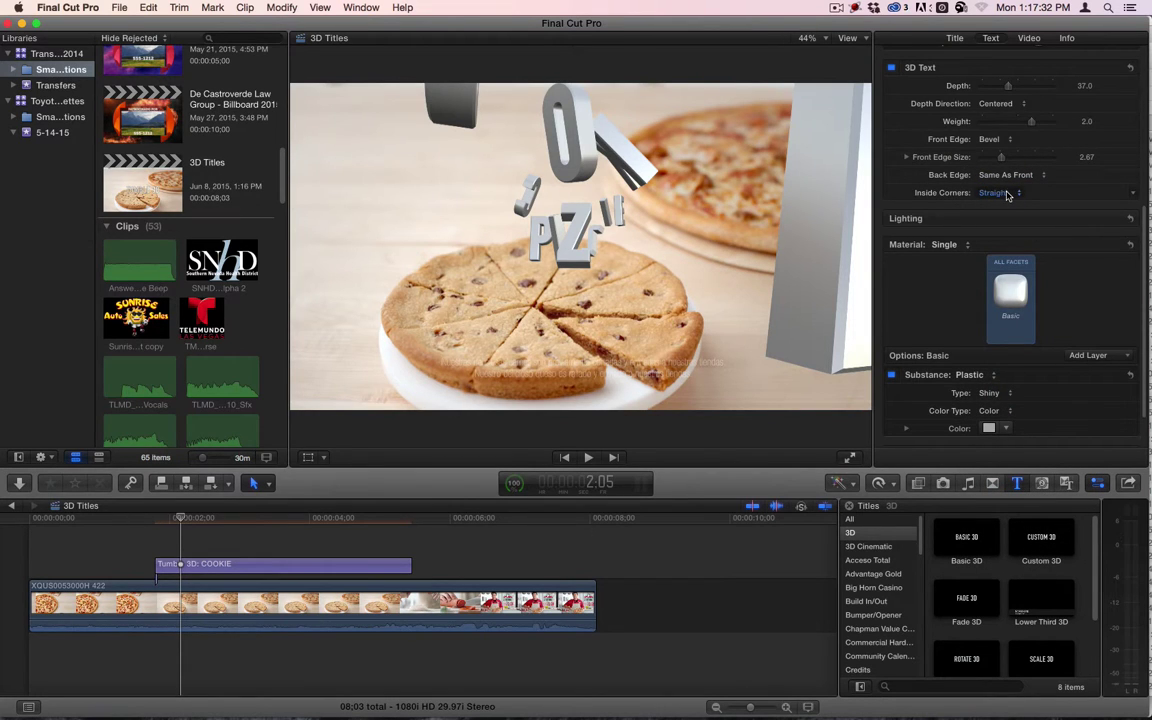
Expand the Front Edge Size settings and set the edge Width to 4.97.
click(906, 157)
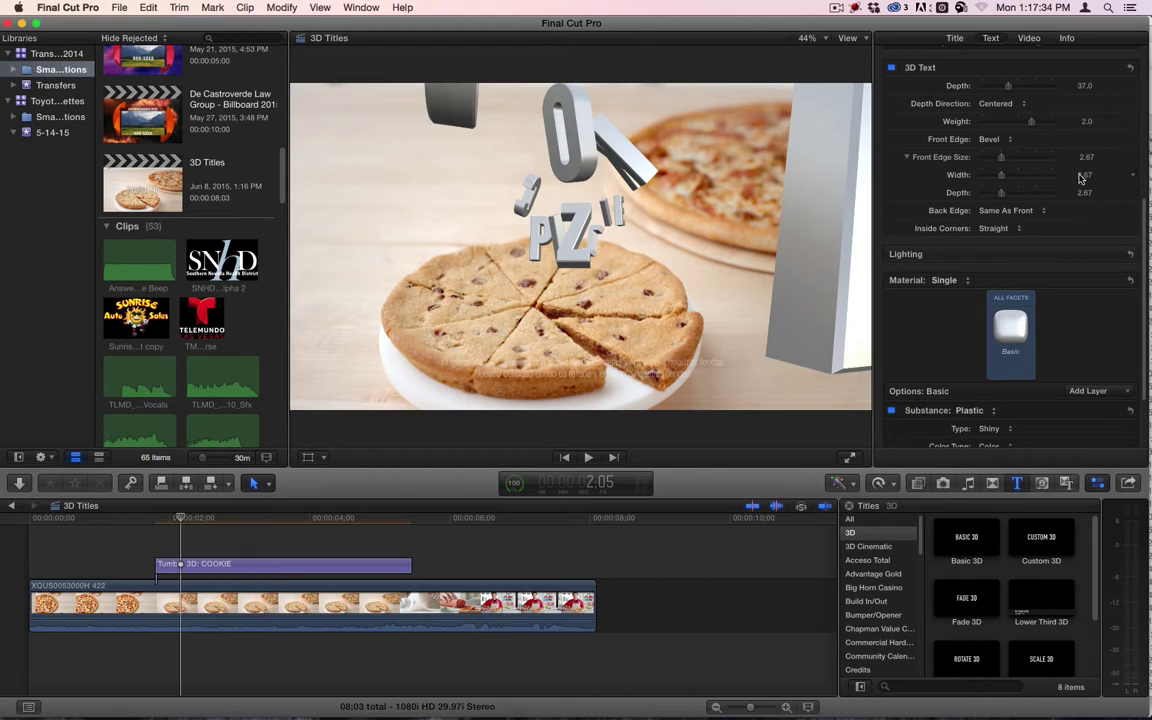
text(4.97)
key(Return)
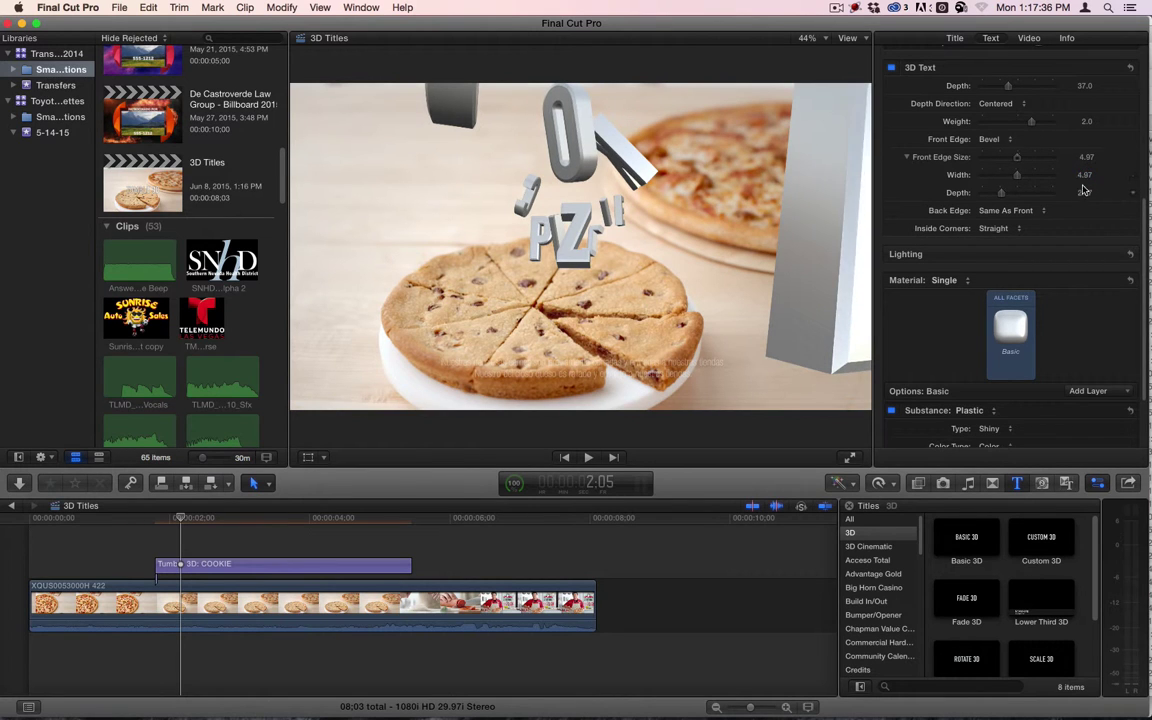
Try a front edge Depth of 6.27, and undo both the edge depth and width changes.
text(6.27)
key(Return)
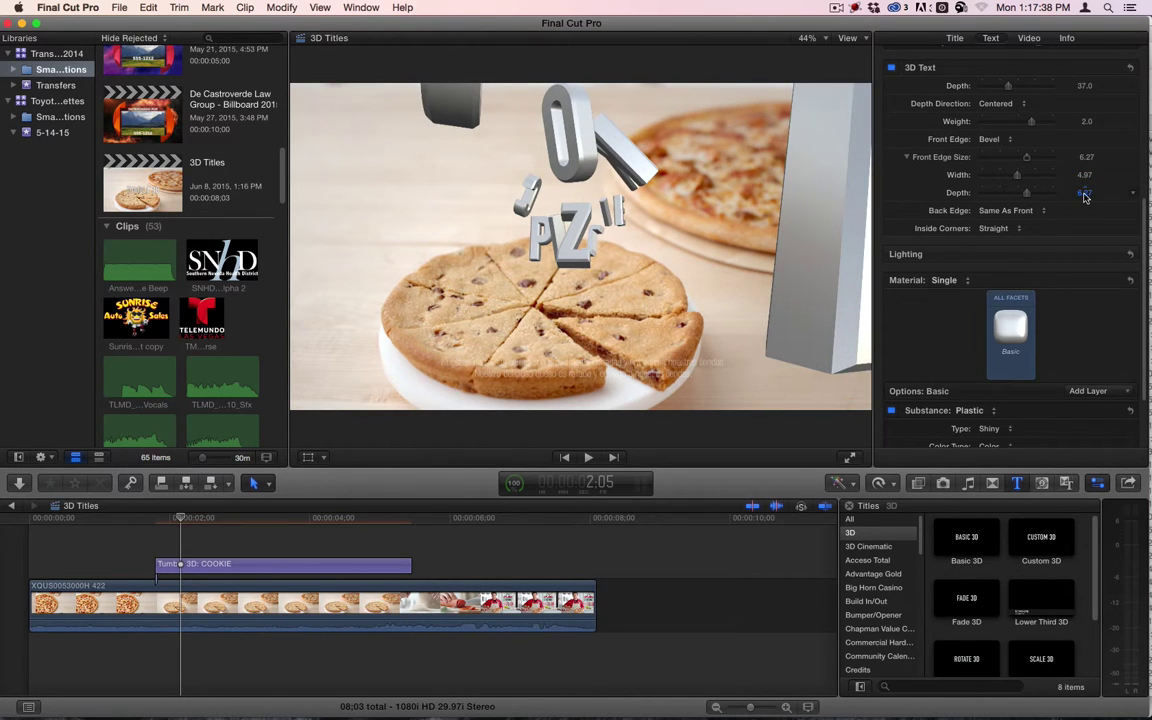
key(super+z)
key(super+z)
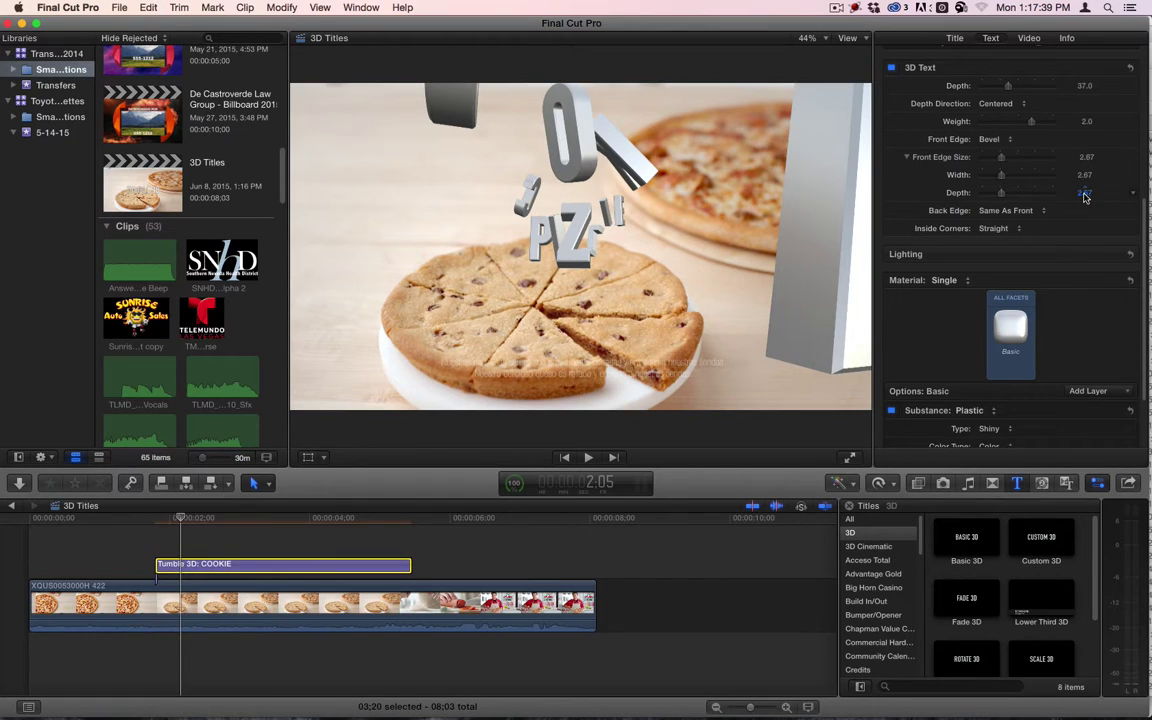
Try Bevel and Round as the 3D text's Back Edge, and return it to Same As Front.
click(1021, 214)
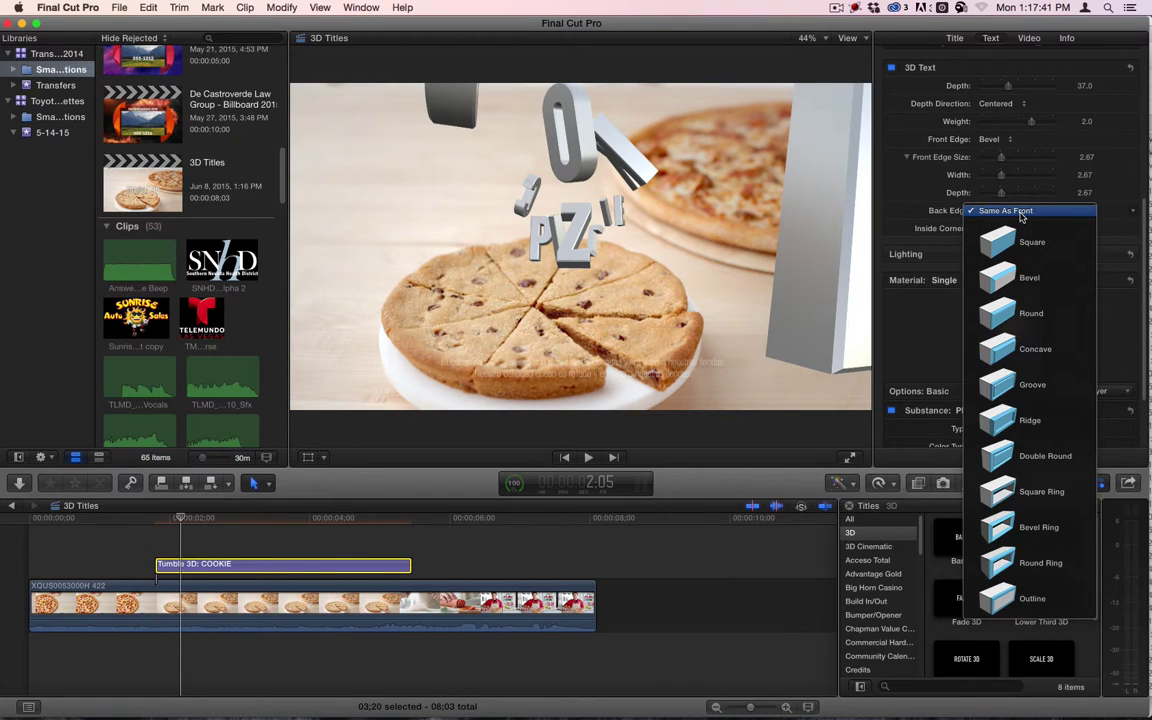
click(1030, 313)
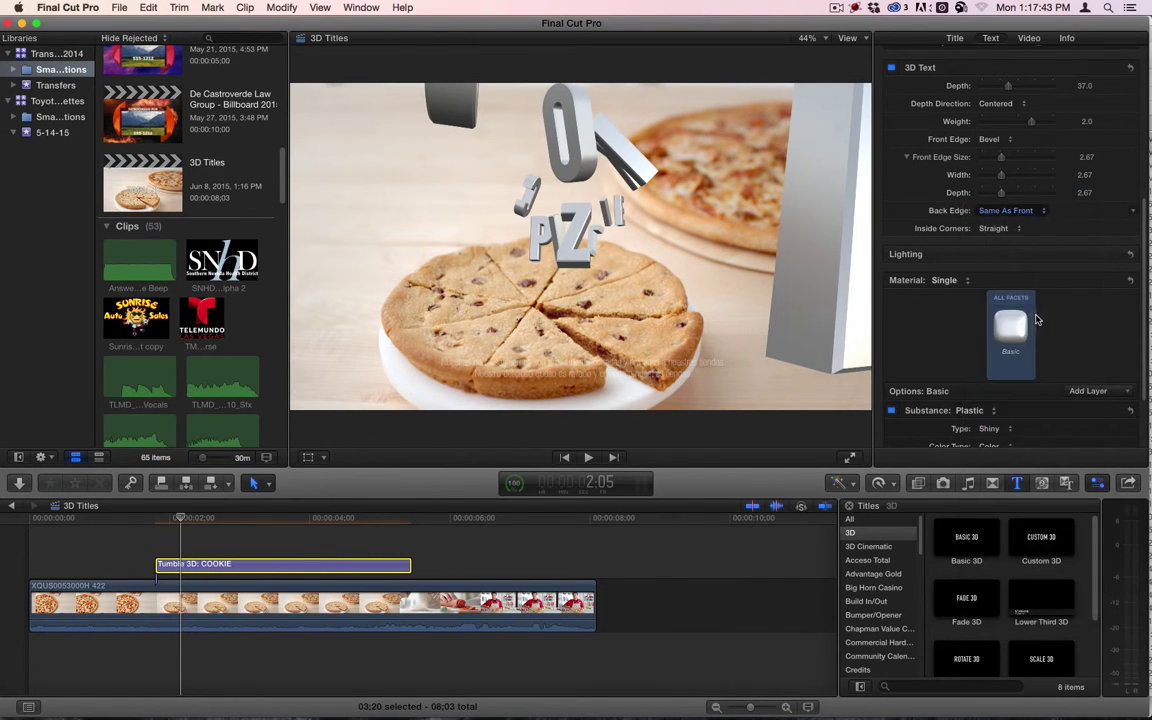
click(995, 210)
click(1010, 200)
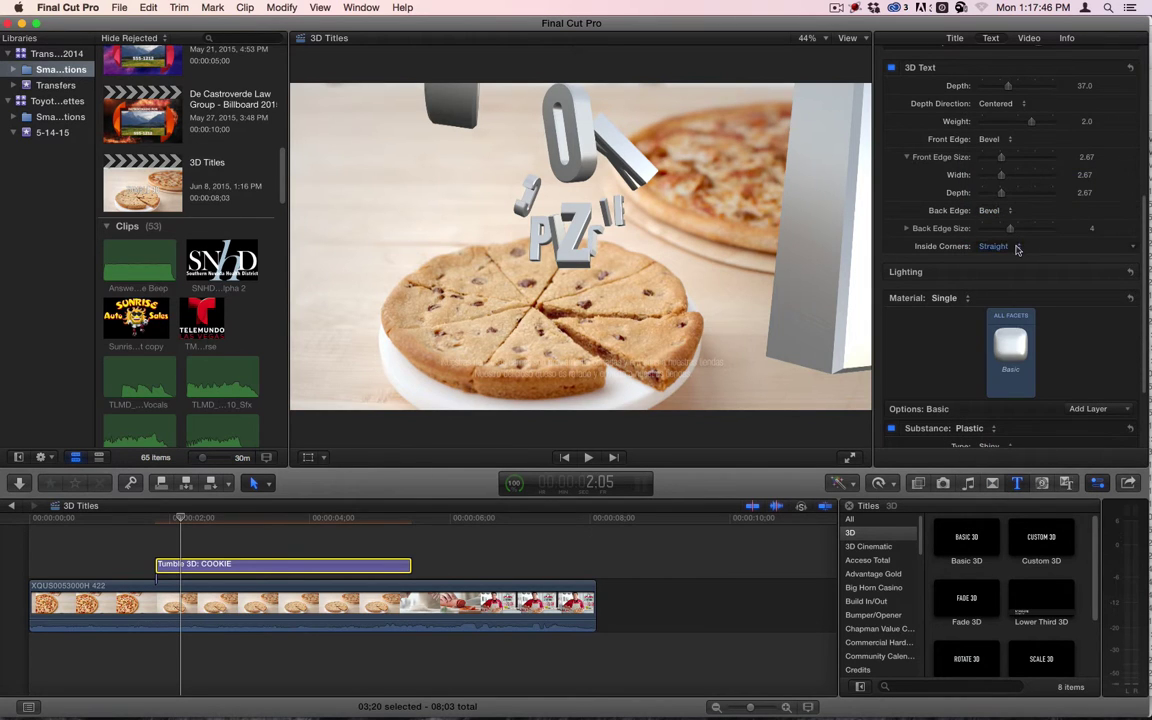
click(1010, 210)
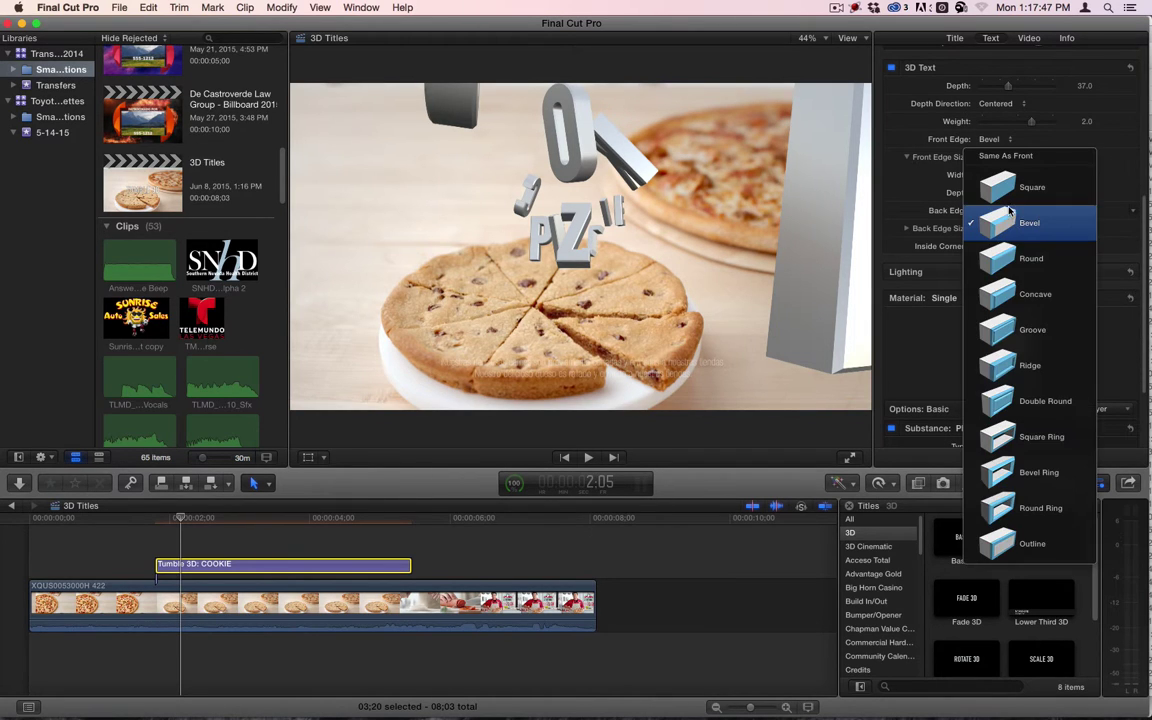
click(1020, 258)
drag(1092, 233, 1010, 229)
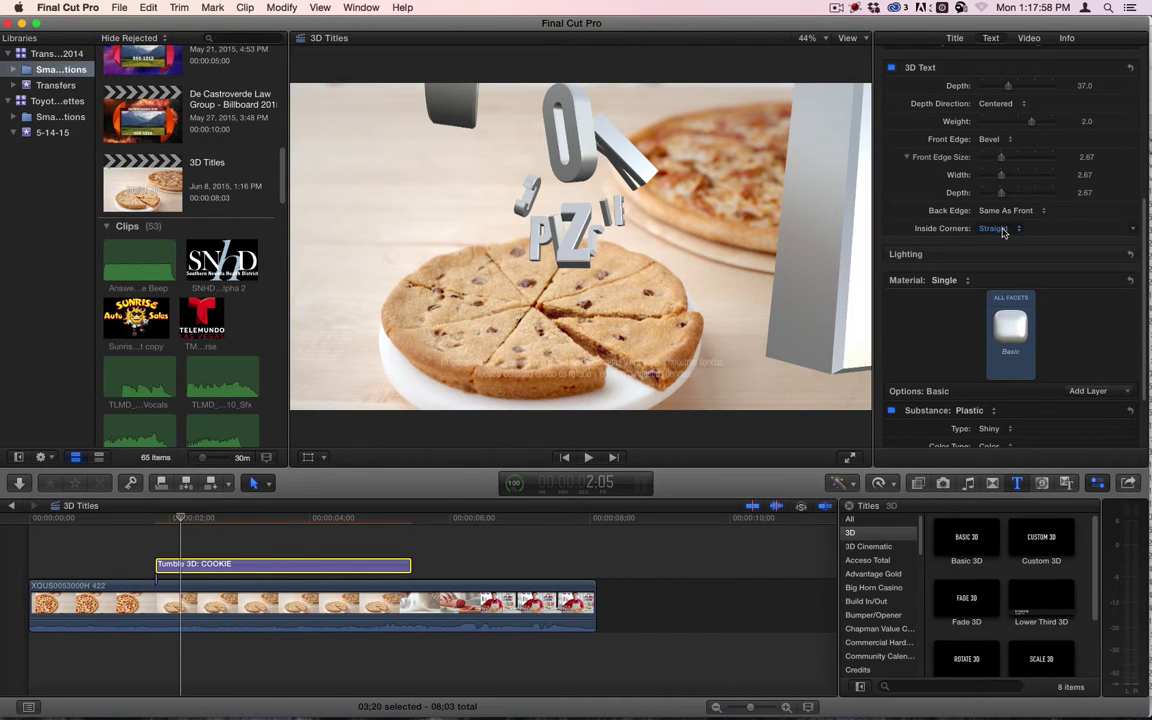
Try Round and Miter as the 3D text's Inside Corners, and return the setting to Straight.
click(1003, 231)
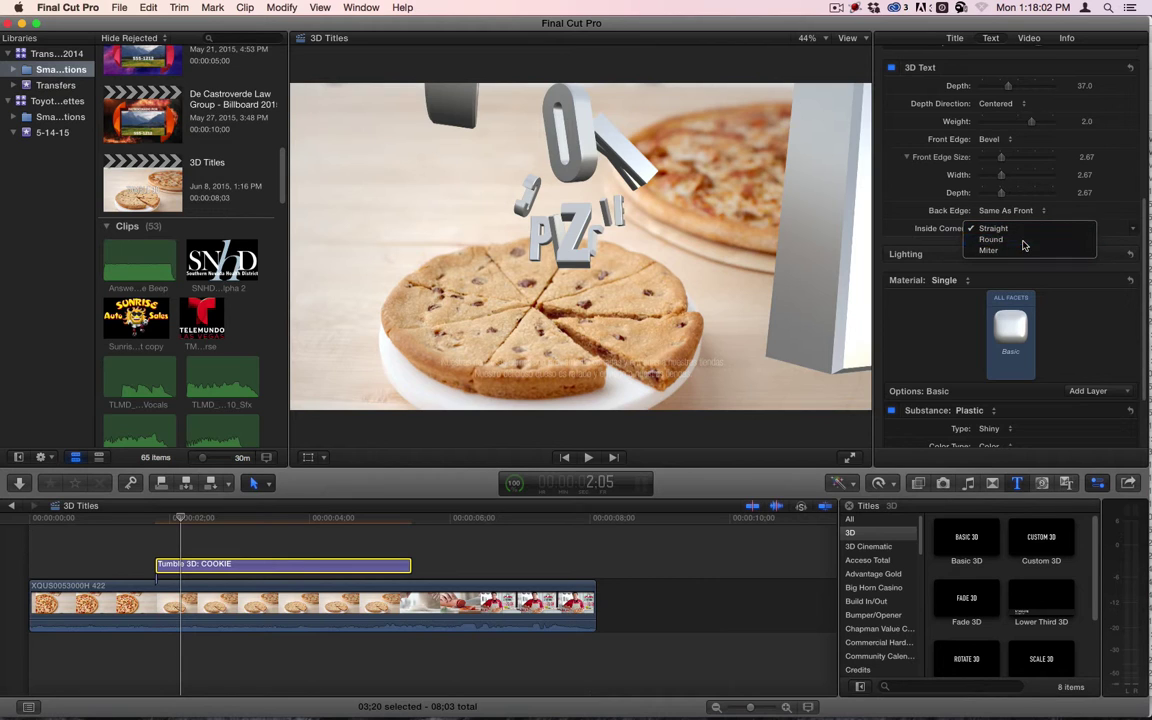
click(1023, 241)
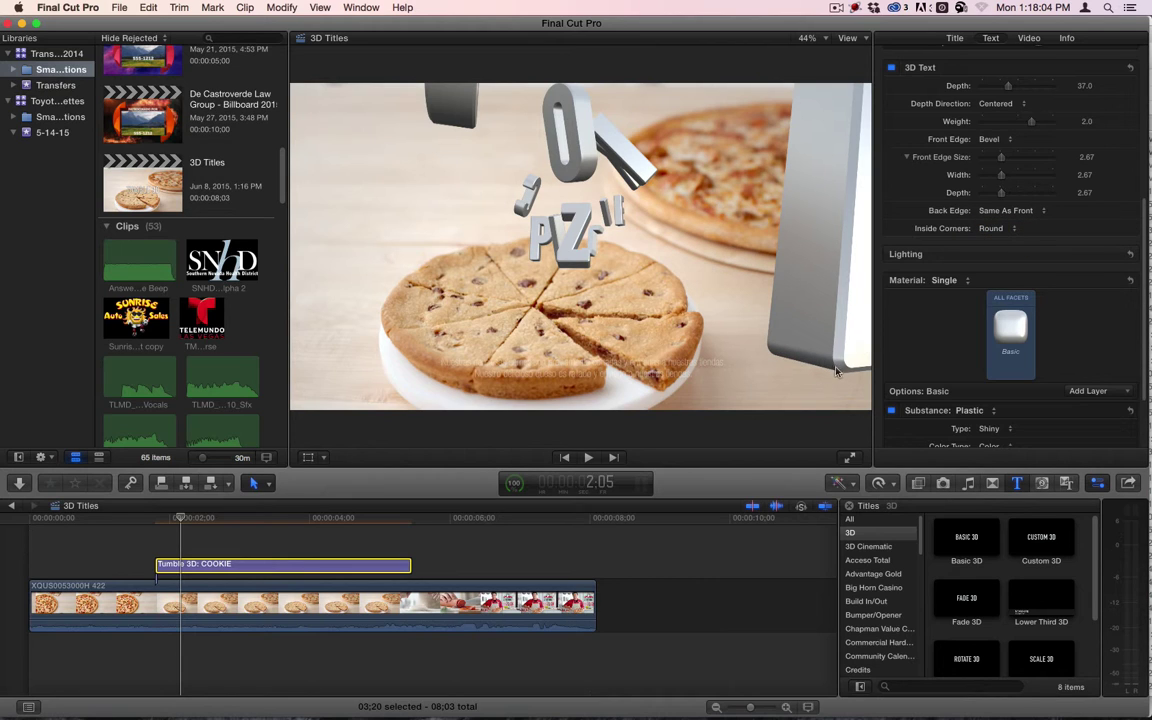
click(1003, 228)
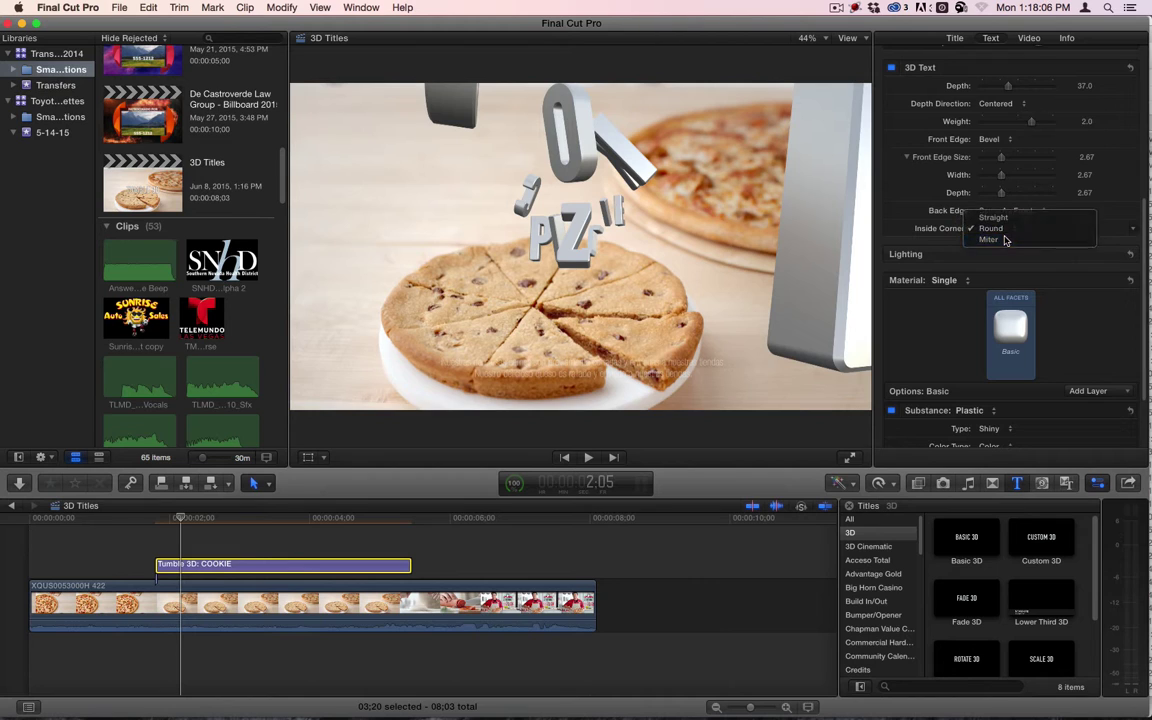
click(1003, 241)
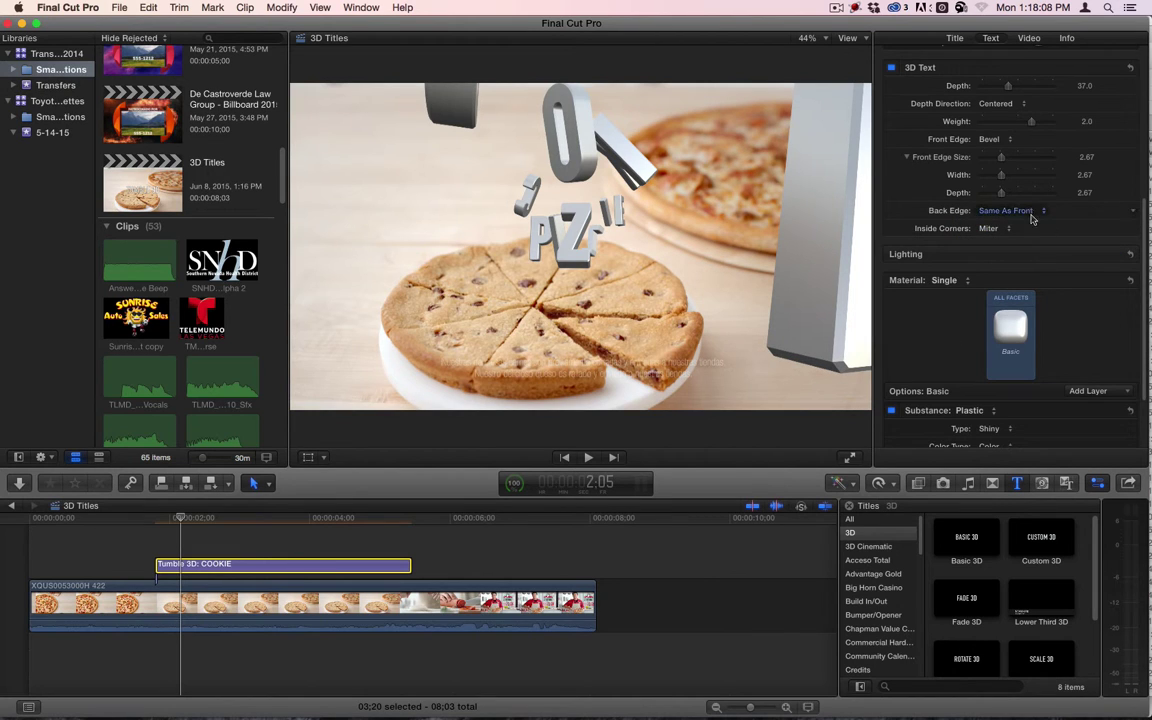
click(996, 228)
click(1037, 205)
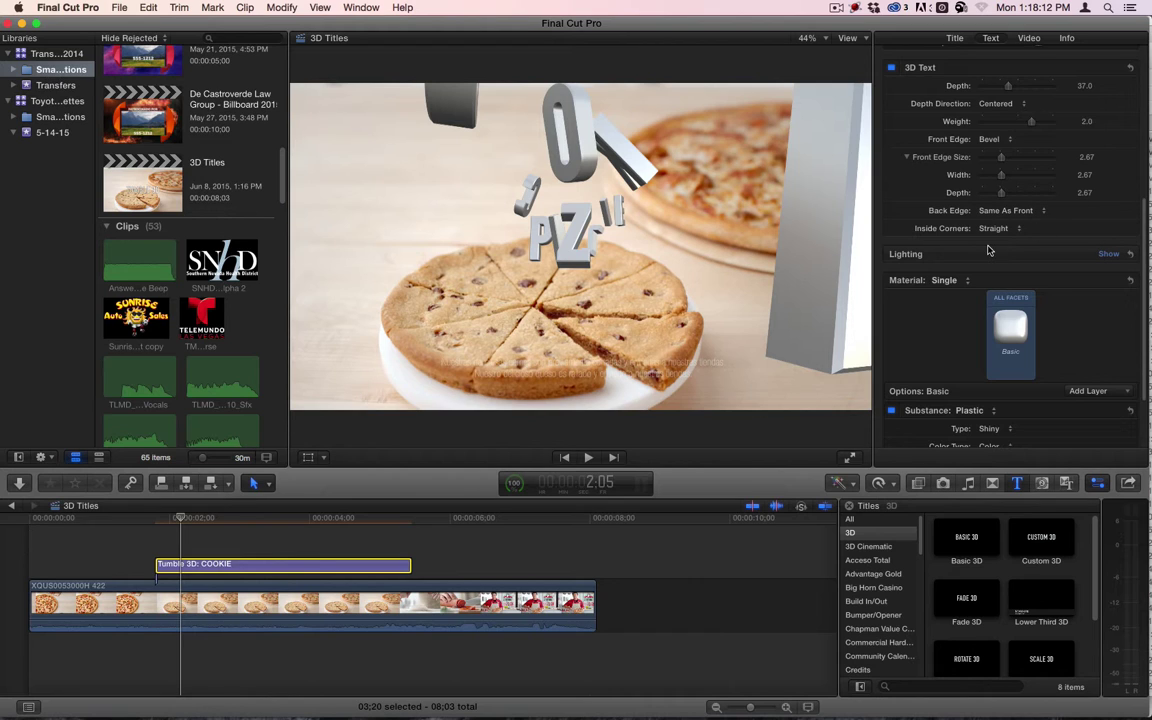
Show the 3D text's Lighting settings and try the Backlit, Drama Top Left and Drama Top Right lighting styles.
click(1108, 254)
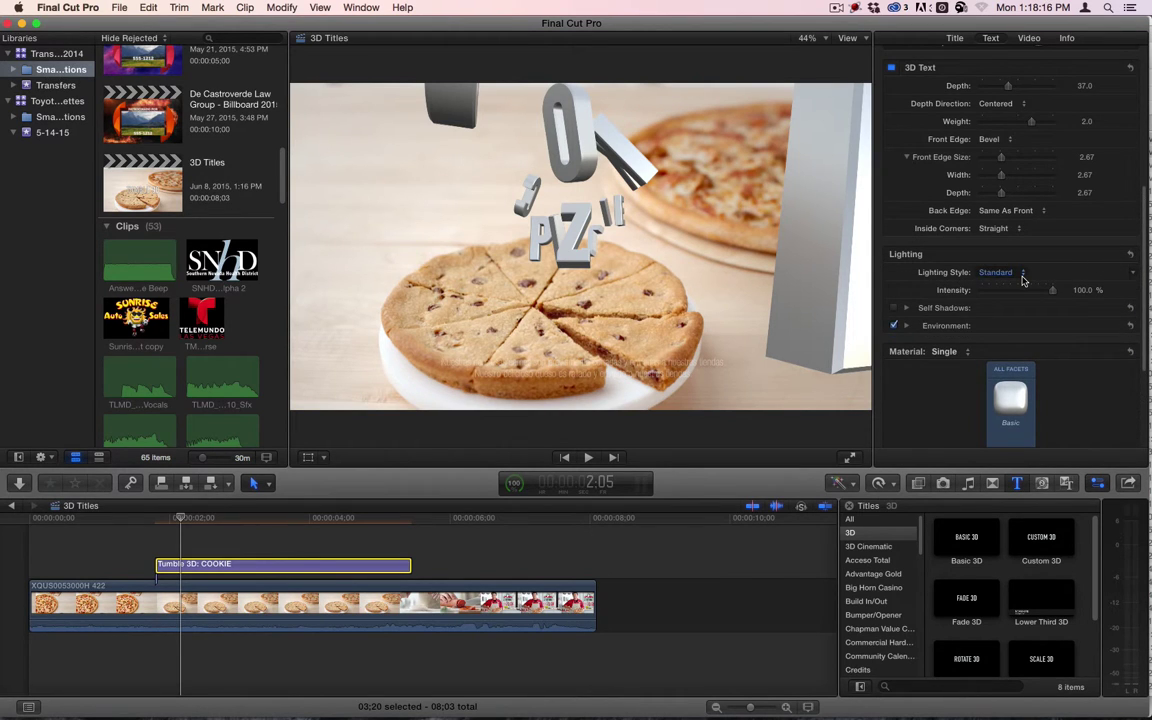
scroll(972, 320, down, 5)
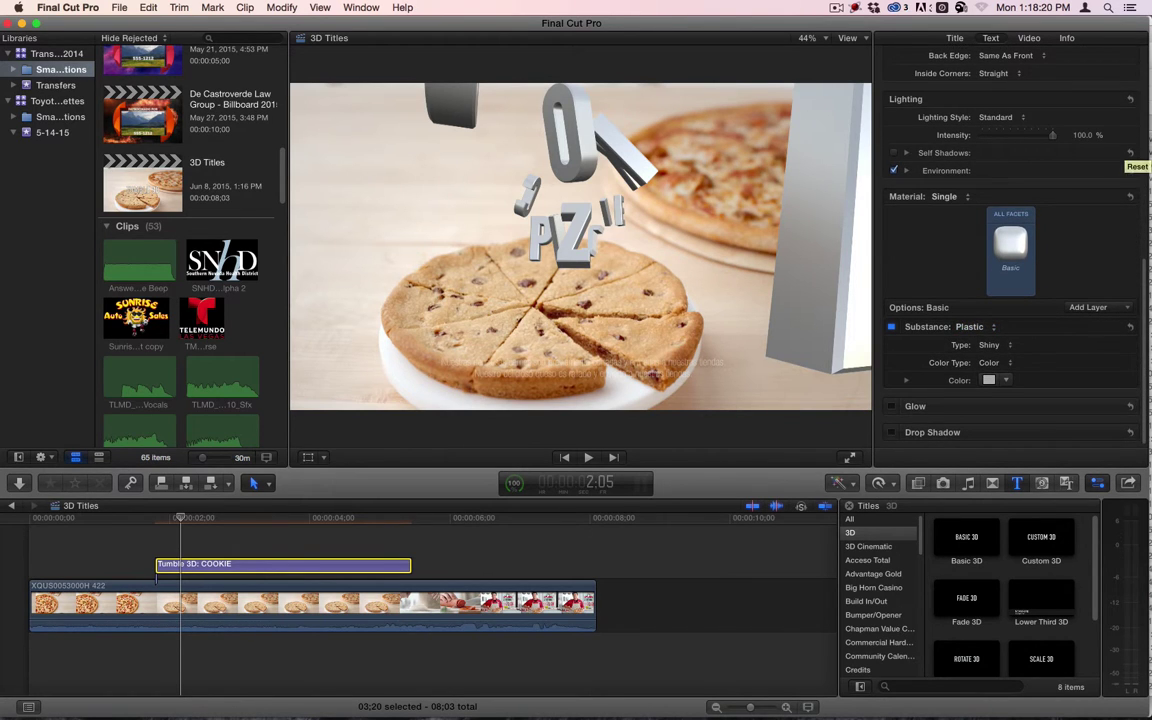
click(1005, 117)
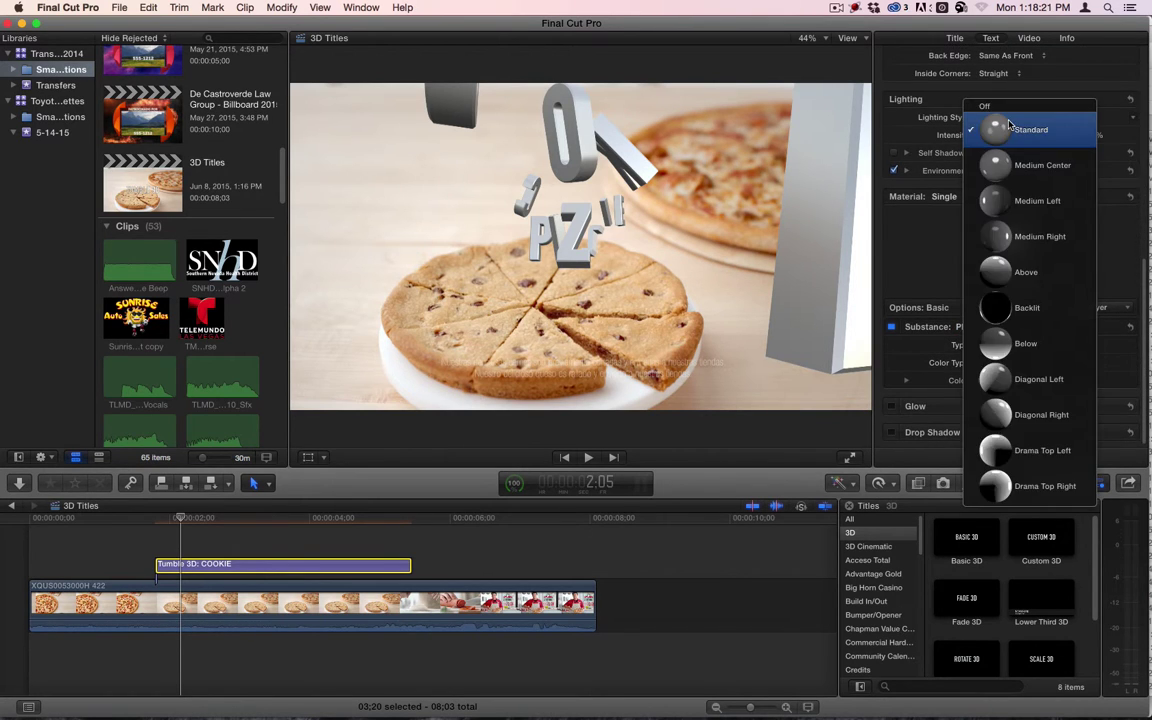
click(1033, 309)
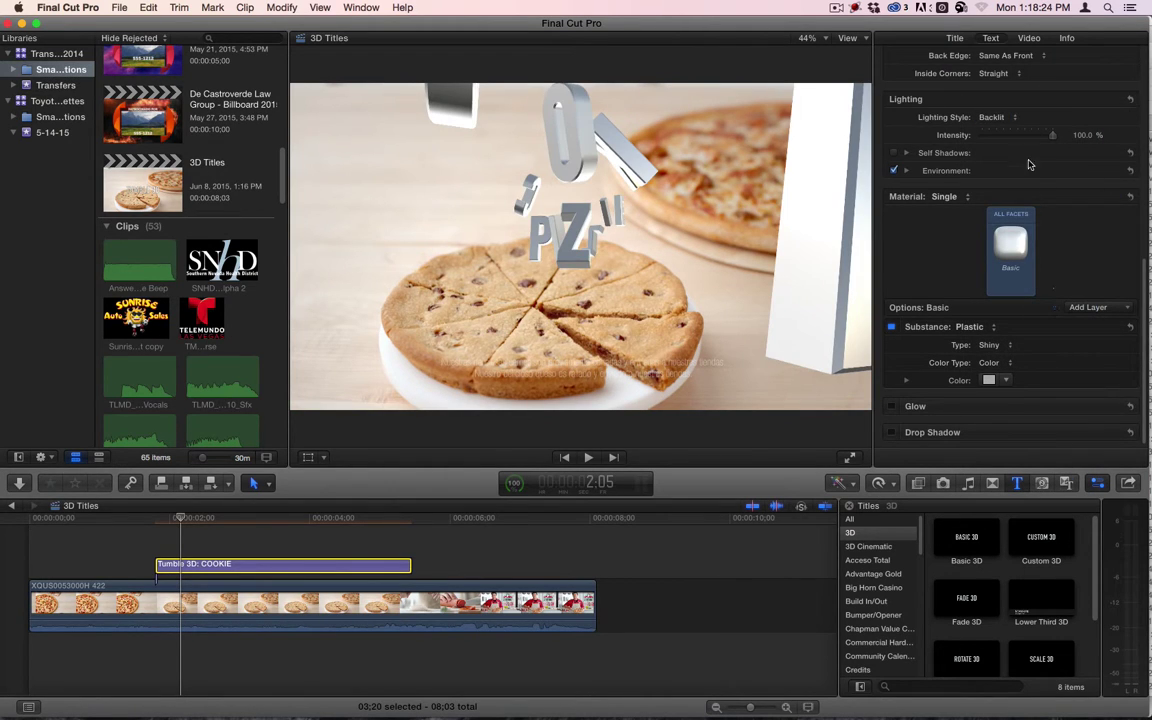
click(997, 118)
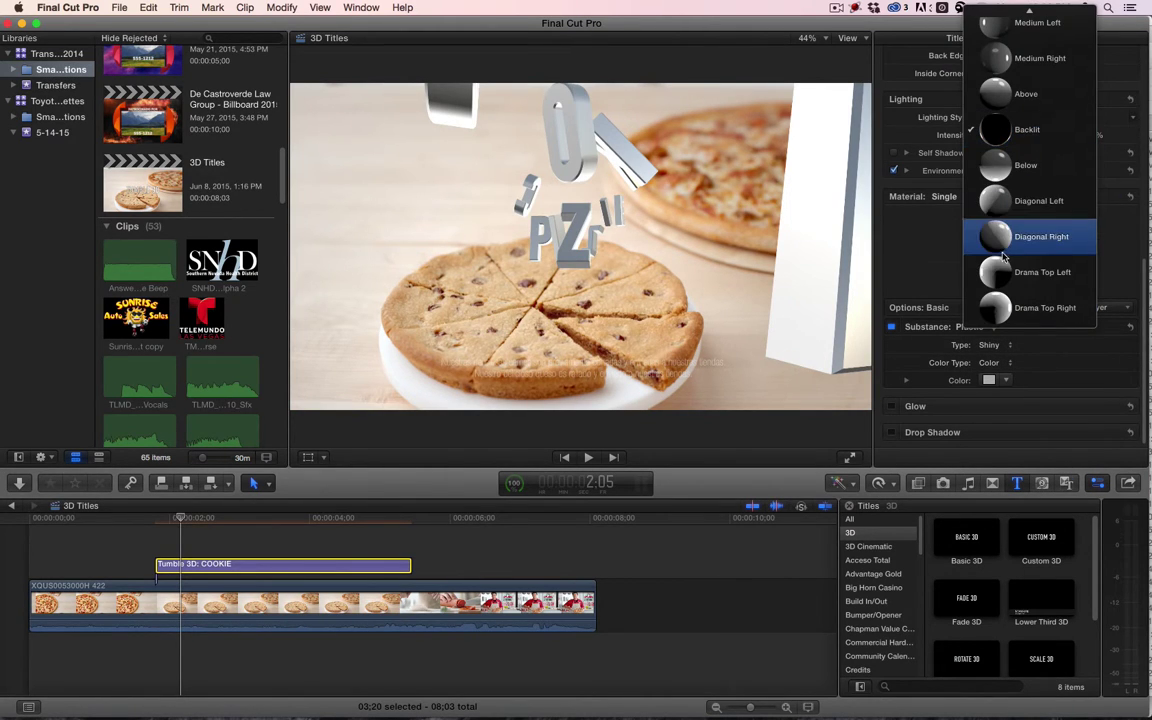
click(1002, 272)
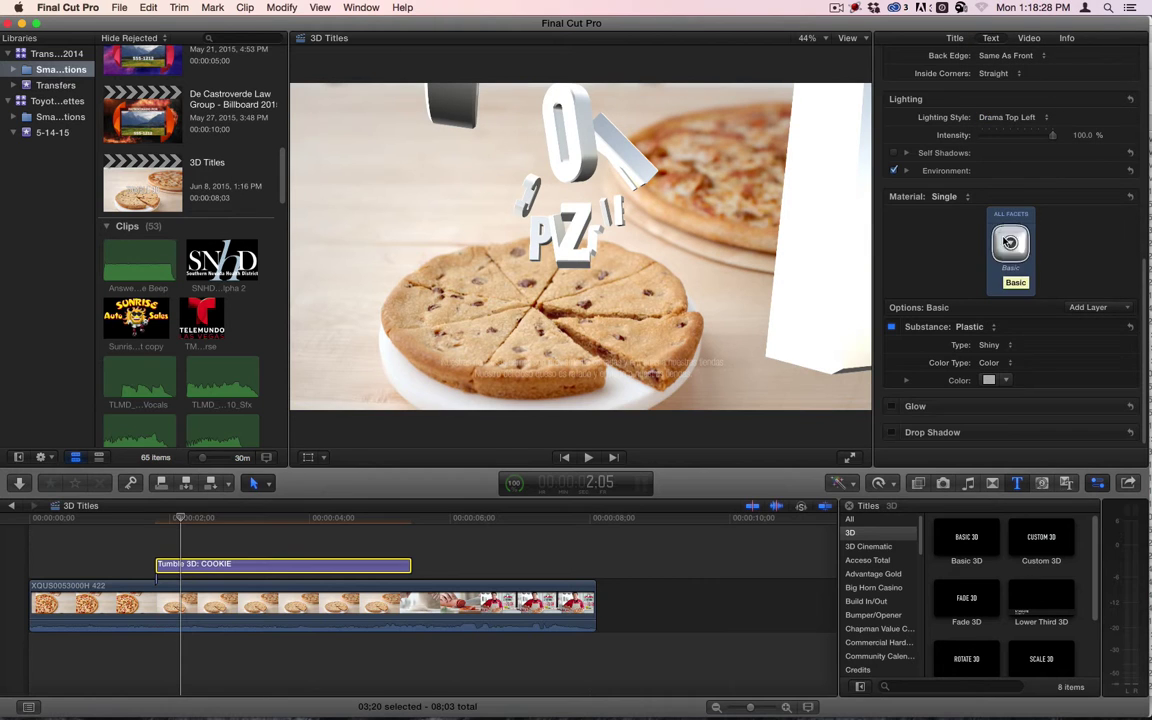
click(995, 118)
click(997, 163)
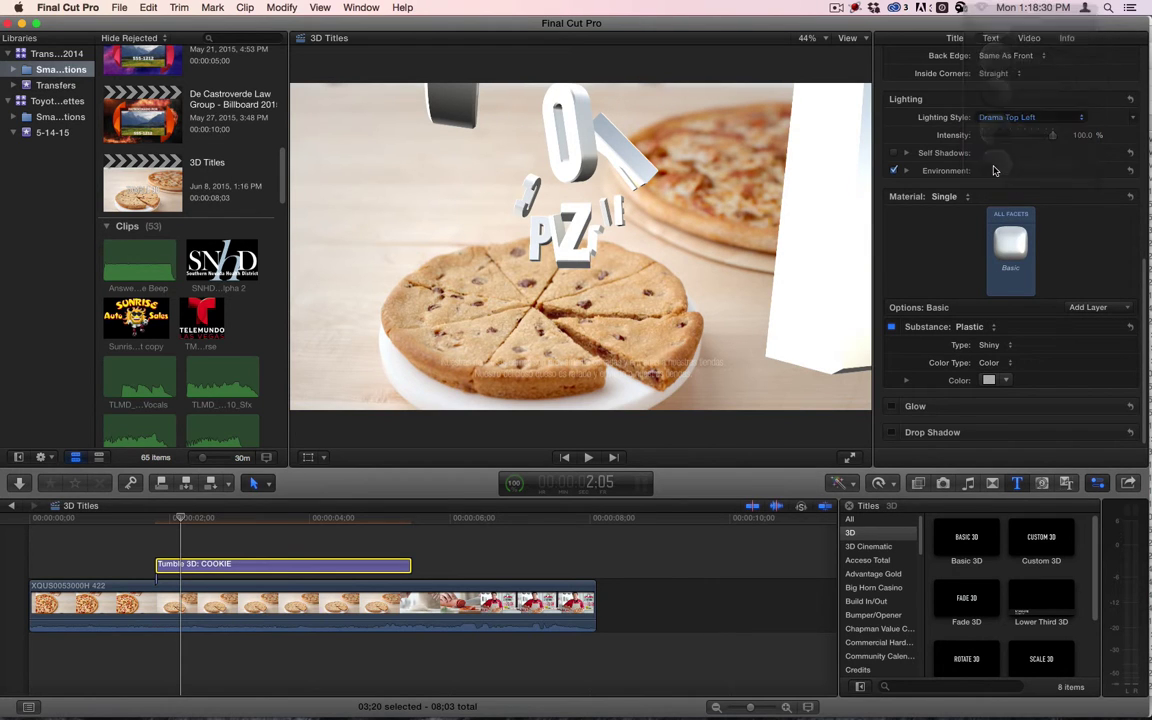
Set the Lighting Style to Below and lower its Intensity to 67.31%.
scroll(1053, 183, up, 4)
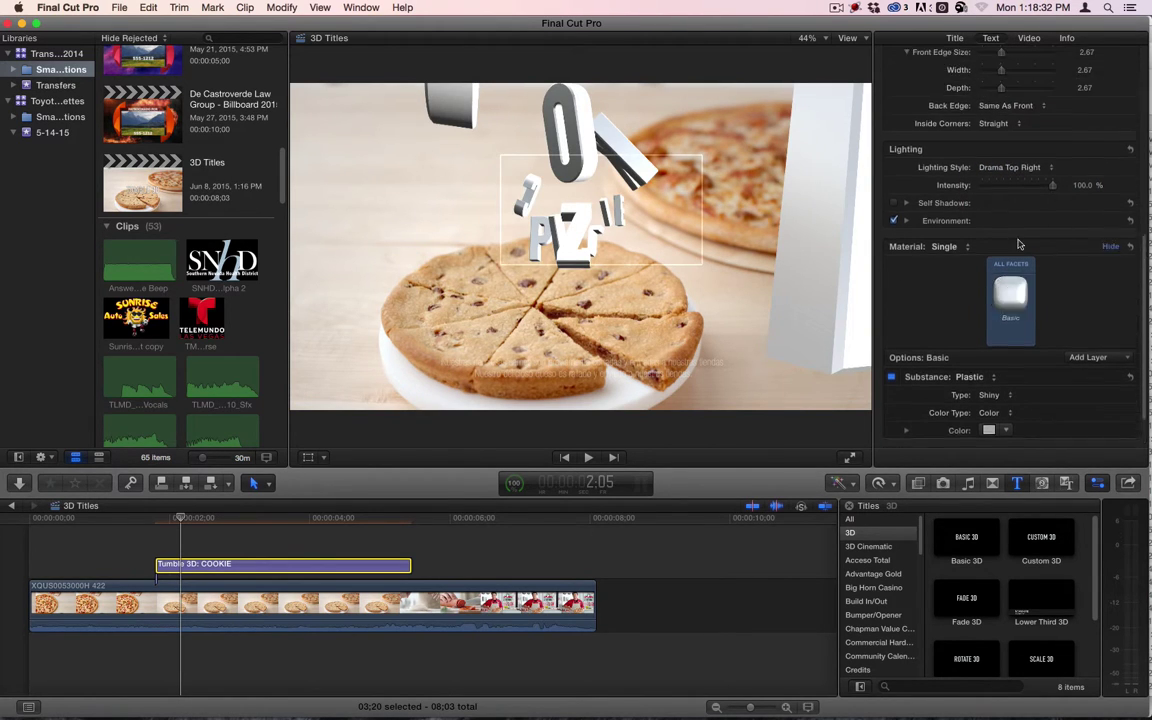
click(1010, 211)
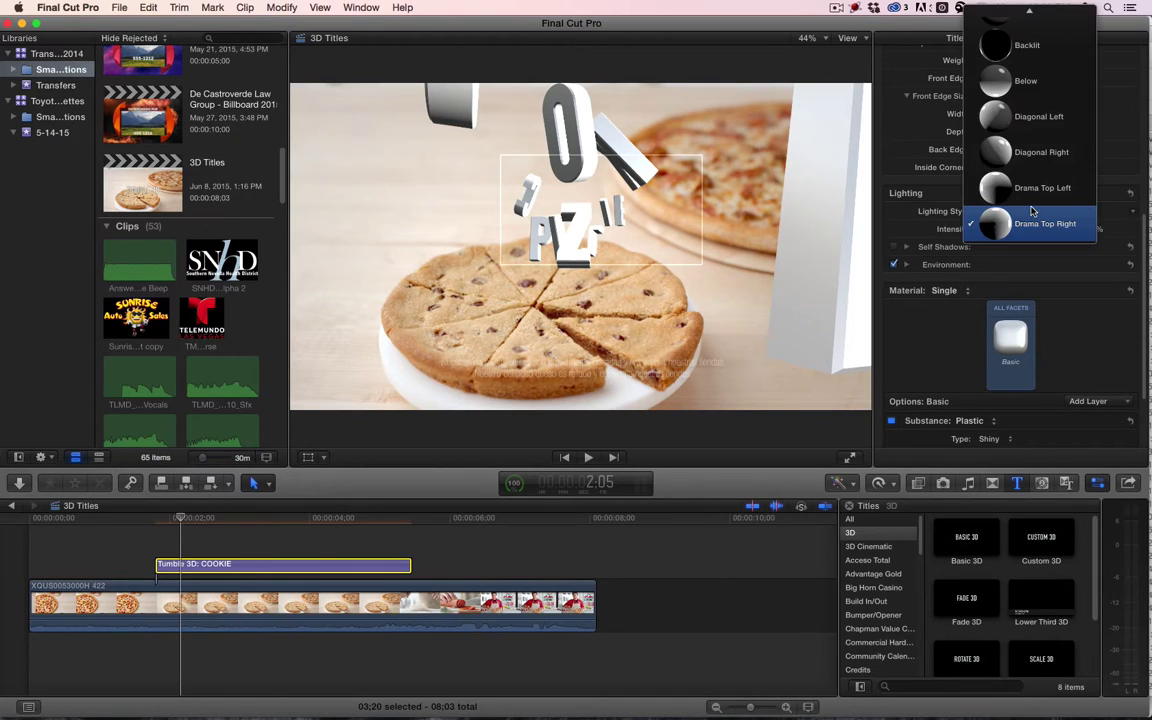
click(1055, 82)
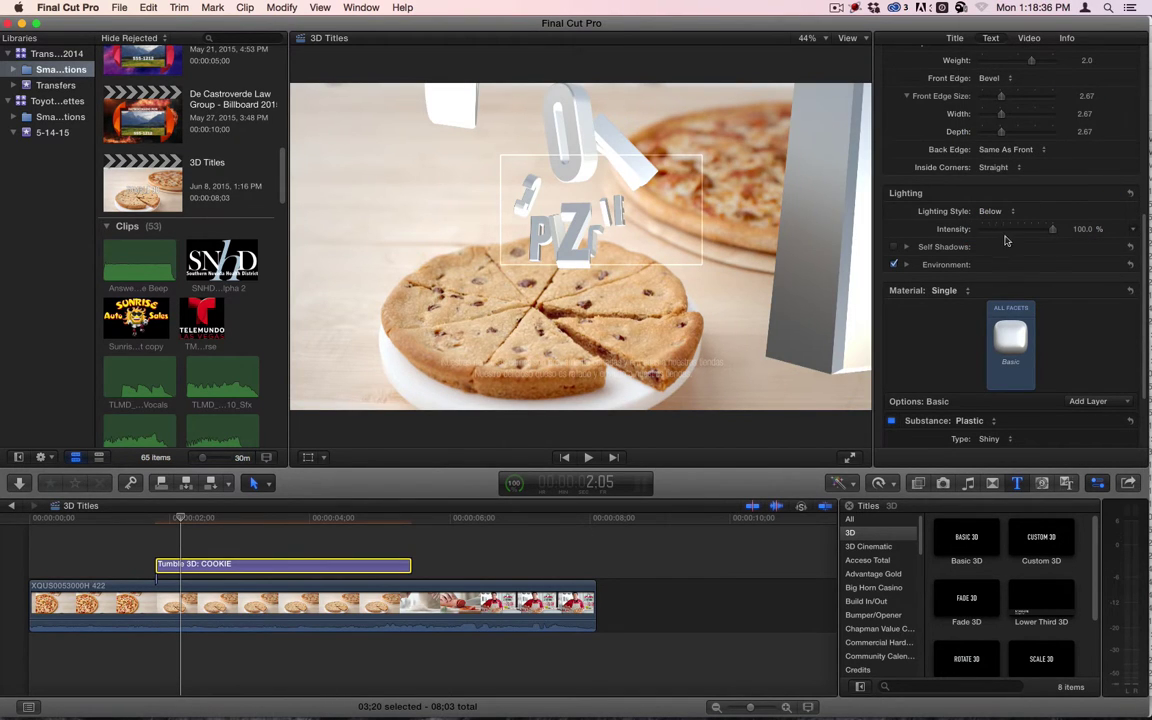
drag(1051, 229, 1026, 241)
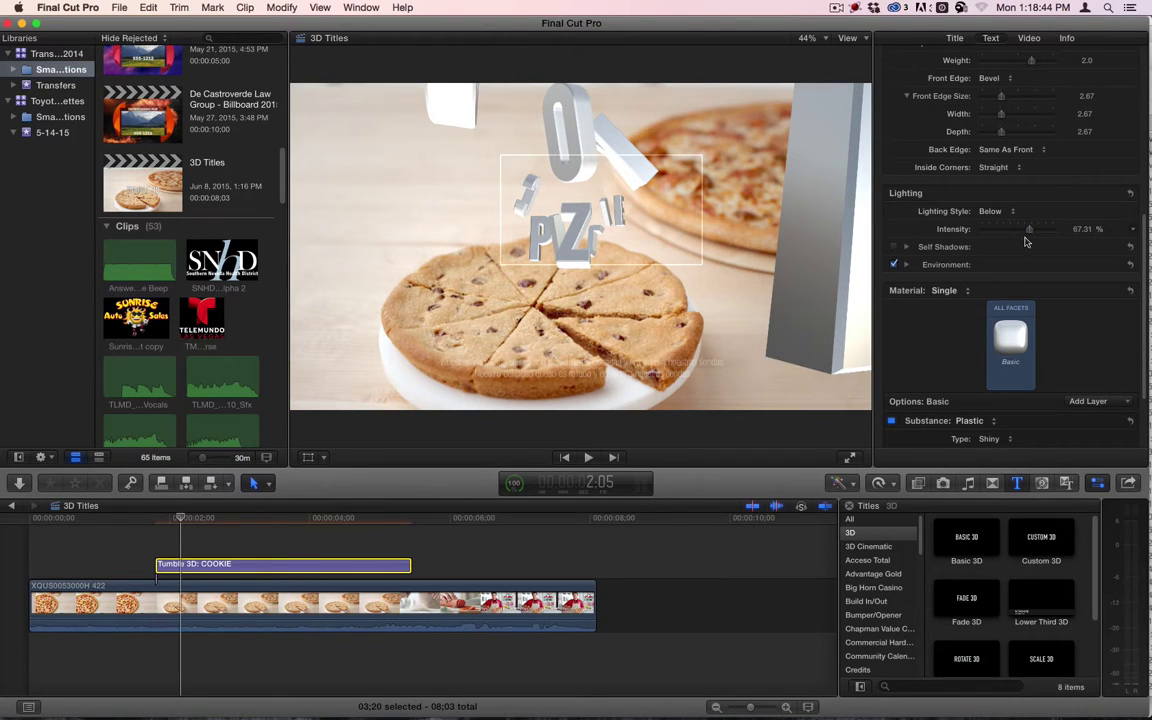
Enable Self Shadows for the 3D text and nudge the playhead slightly forward to show more of the letter A.
click(893, 247)
drag(180, 519, 182, 521)
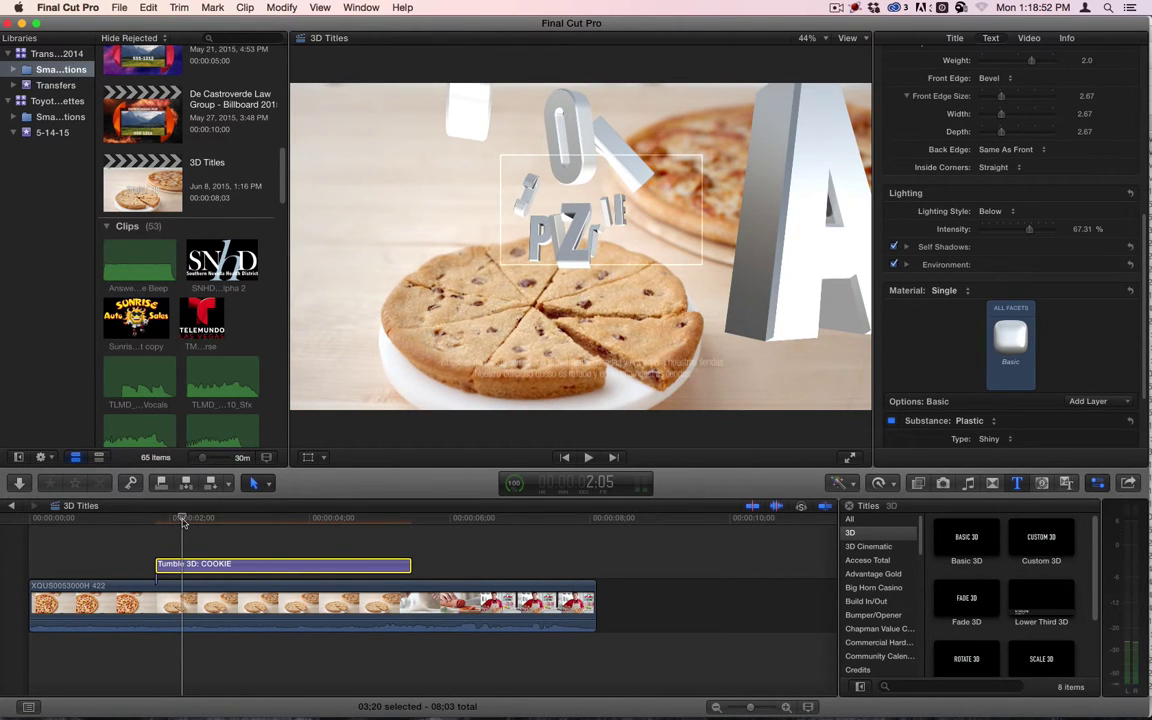
Compare the Diagonal Left, Drama Top Left and Backlit lighting styles, and set the Lighting Style to Medium Left.
click(1008, 211)
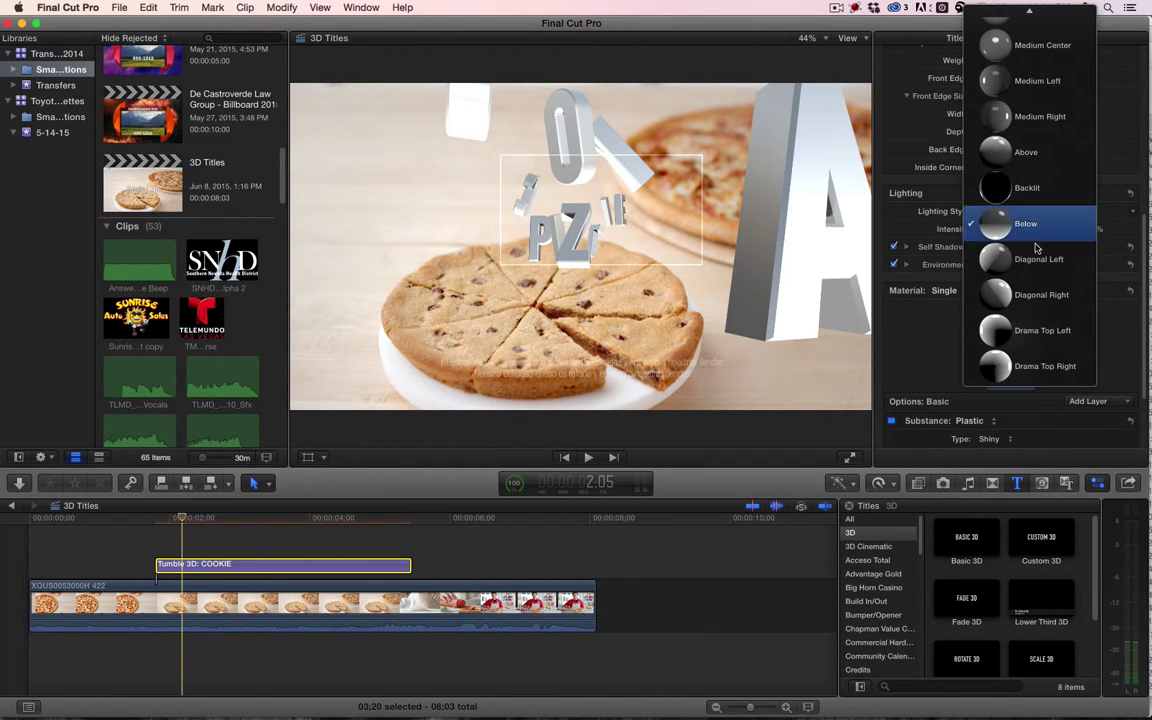
click(1000, 259)
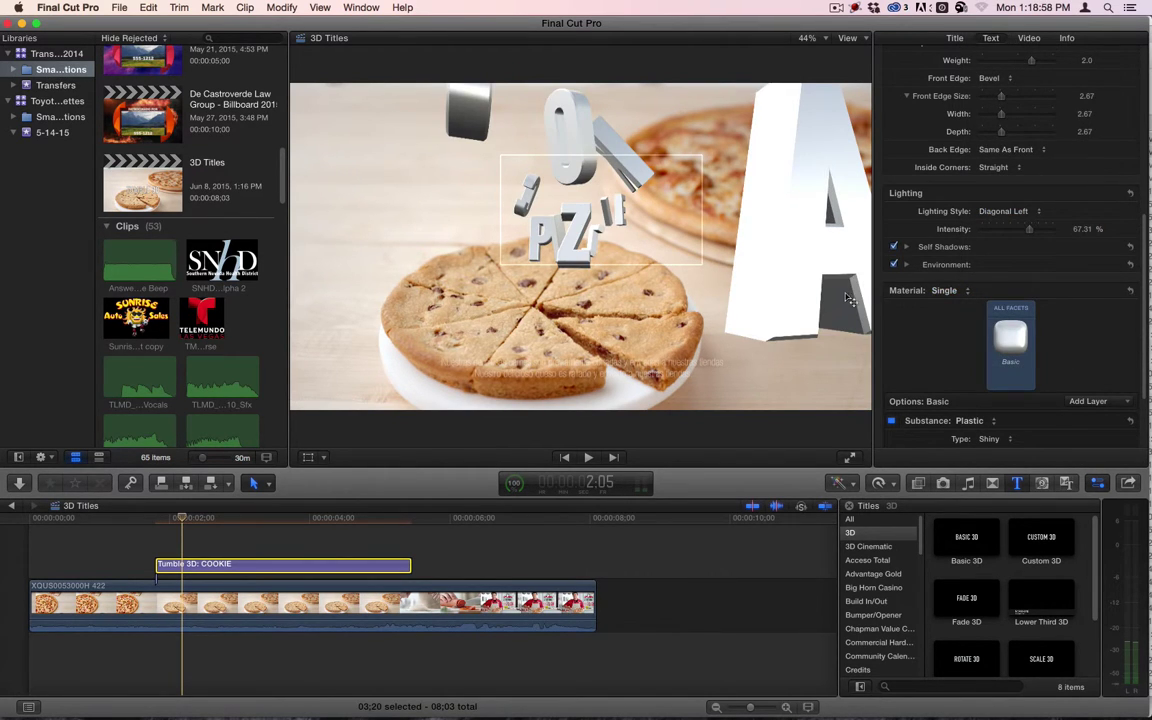
click(1022, 212)
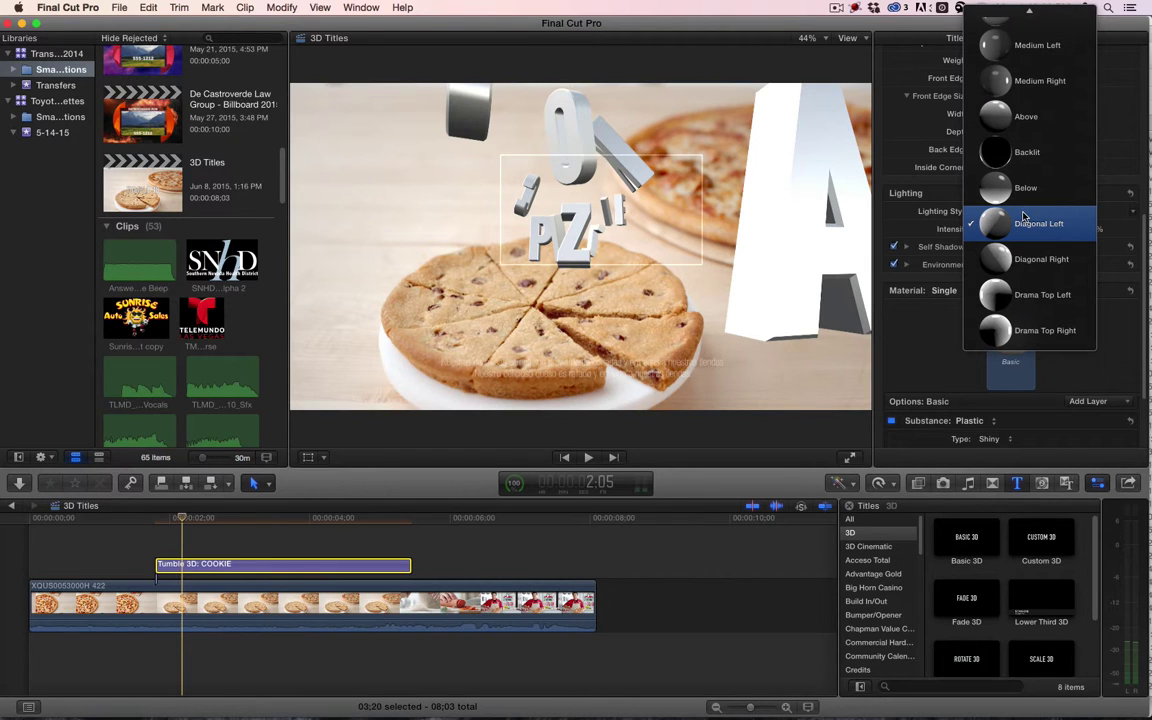
click(1035, 295)
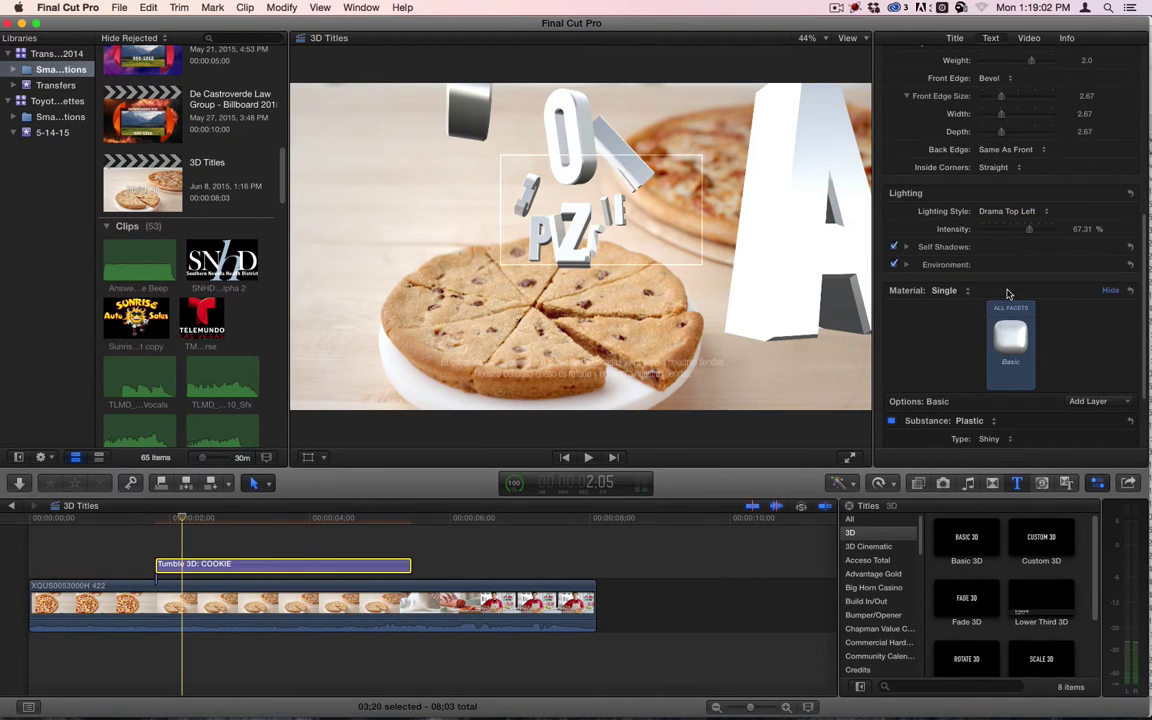
click(1012, 215)
scroll(1018, 190, up, 3)
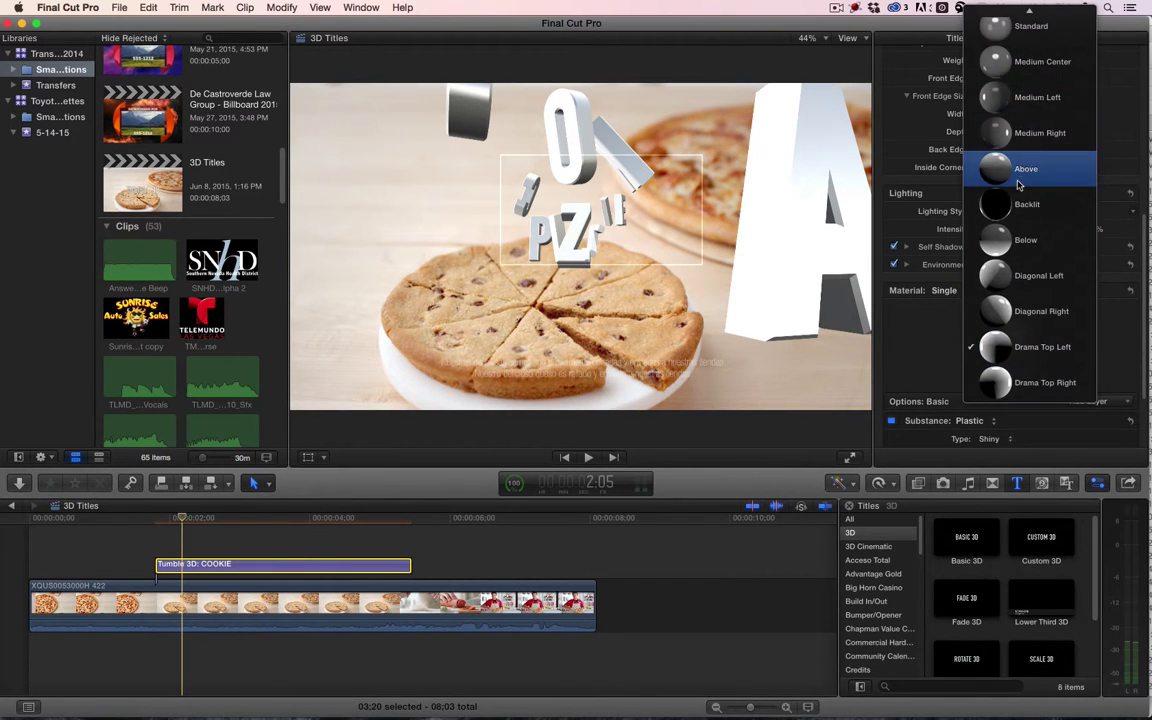
click(1022, 204)
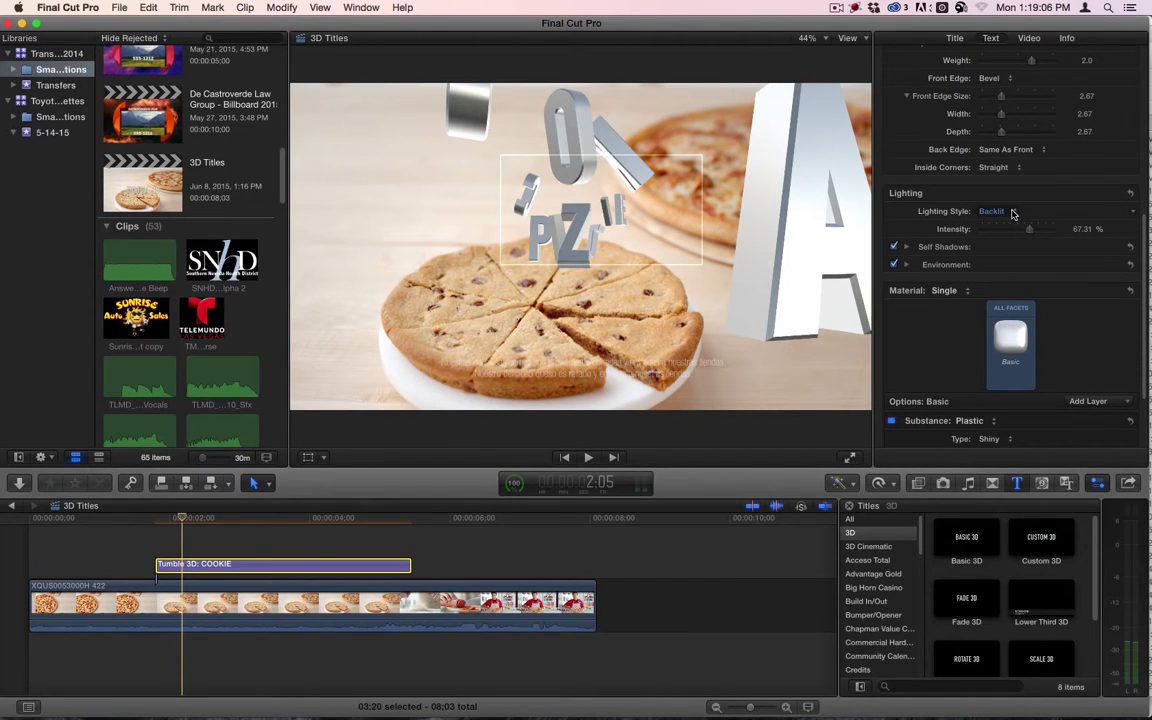
click(1010, 212)
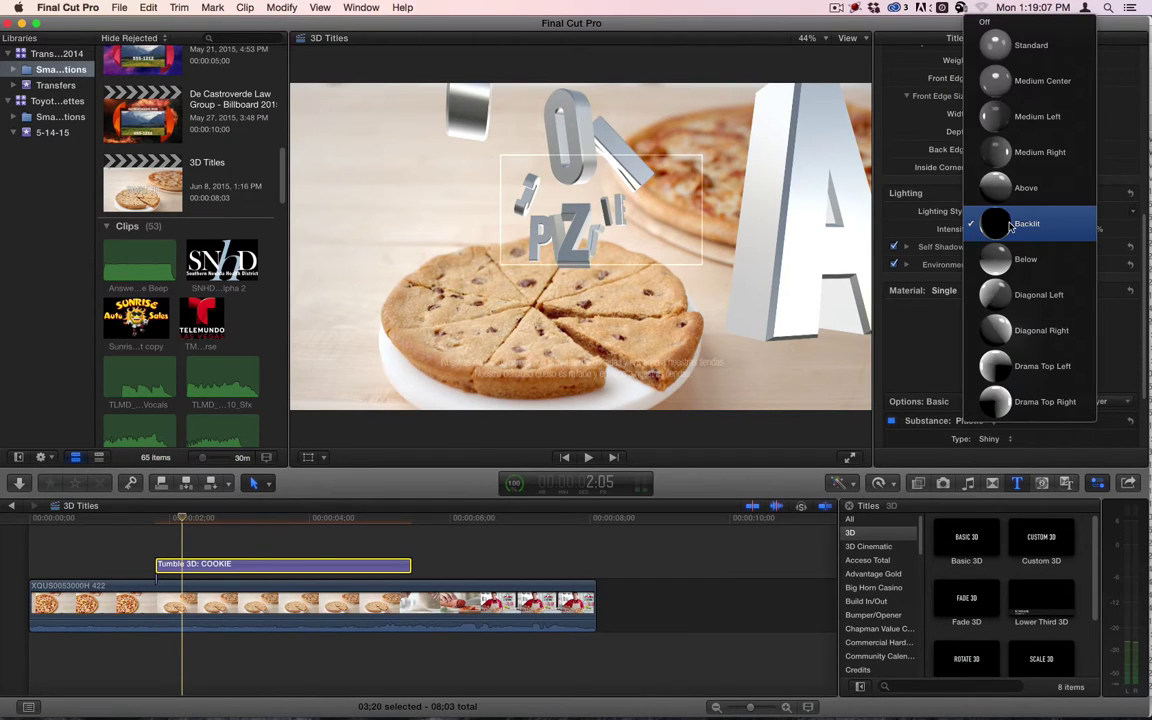
click(1025, 115)
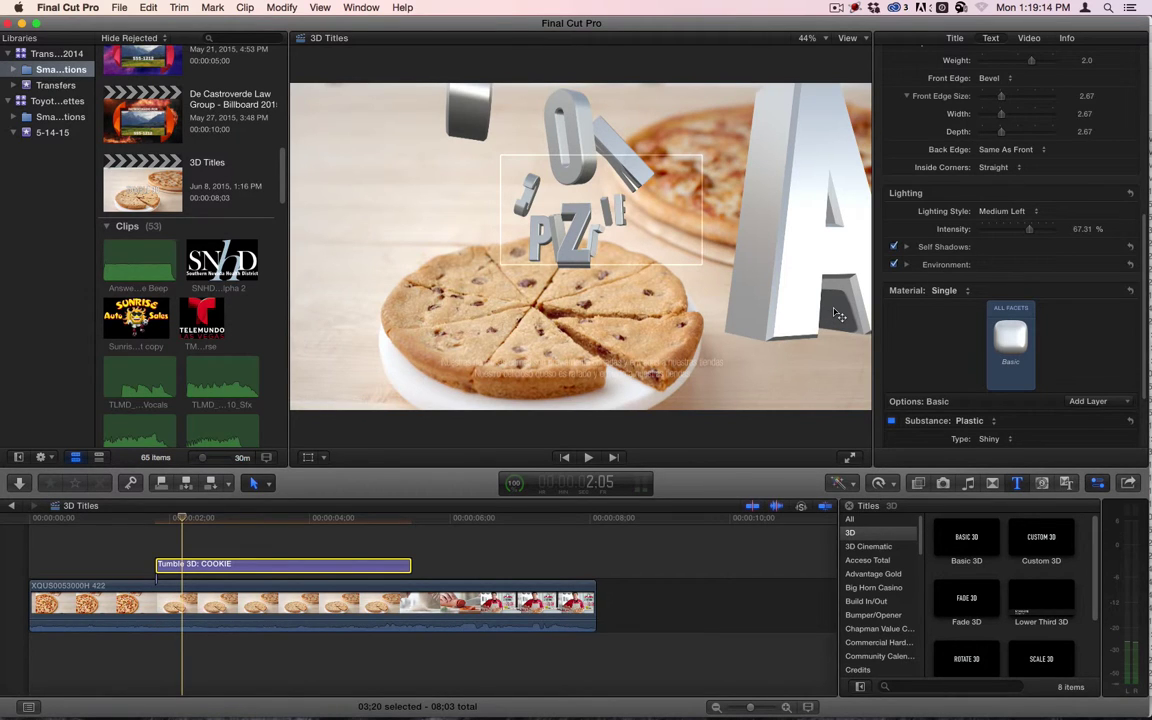
Expand the Self Shadows settings, try an Opacity of 0%, and raise the Opacity to 232%.
click(905, 247)
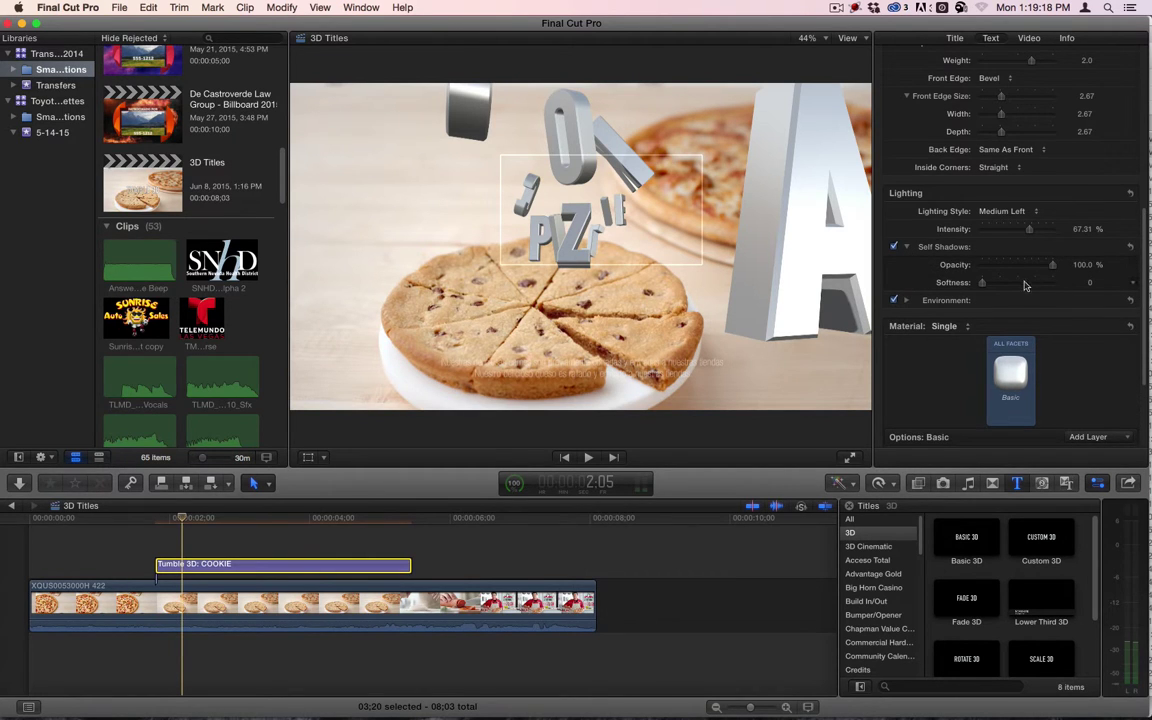
drag(985, 287, 946, 301)
text(0)
key(Return)
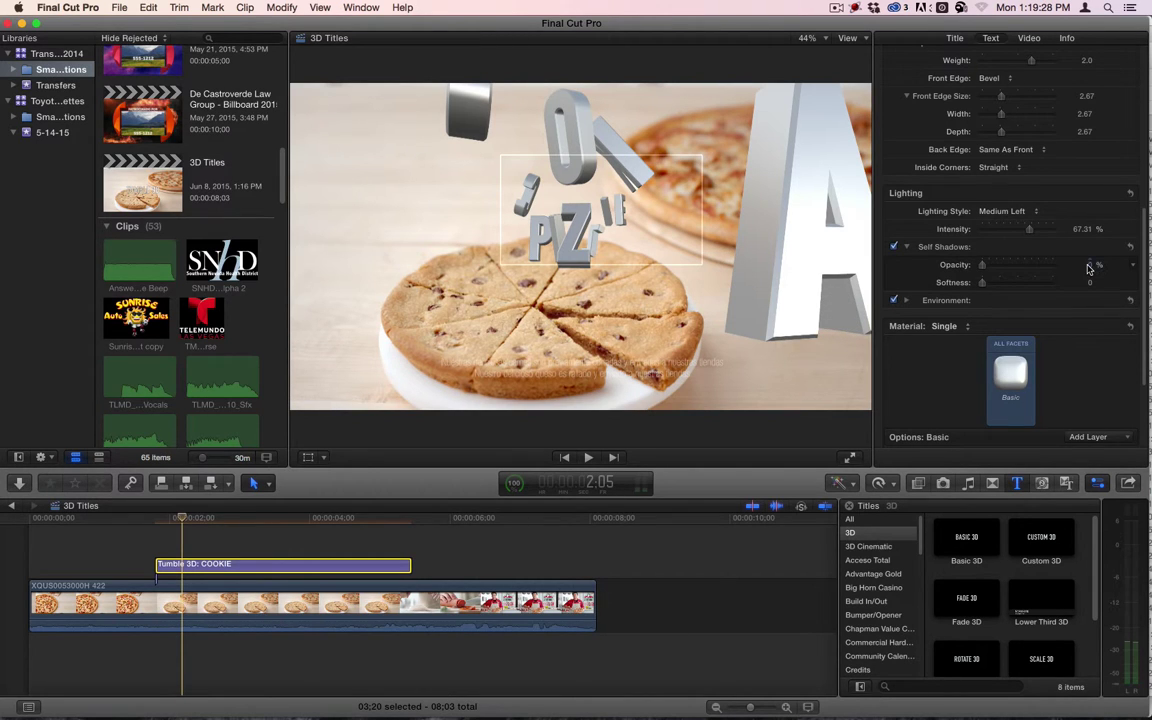
drag(1090, 268, 1085, 220)
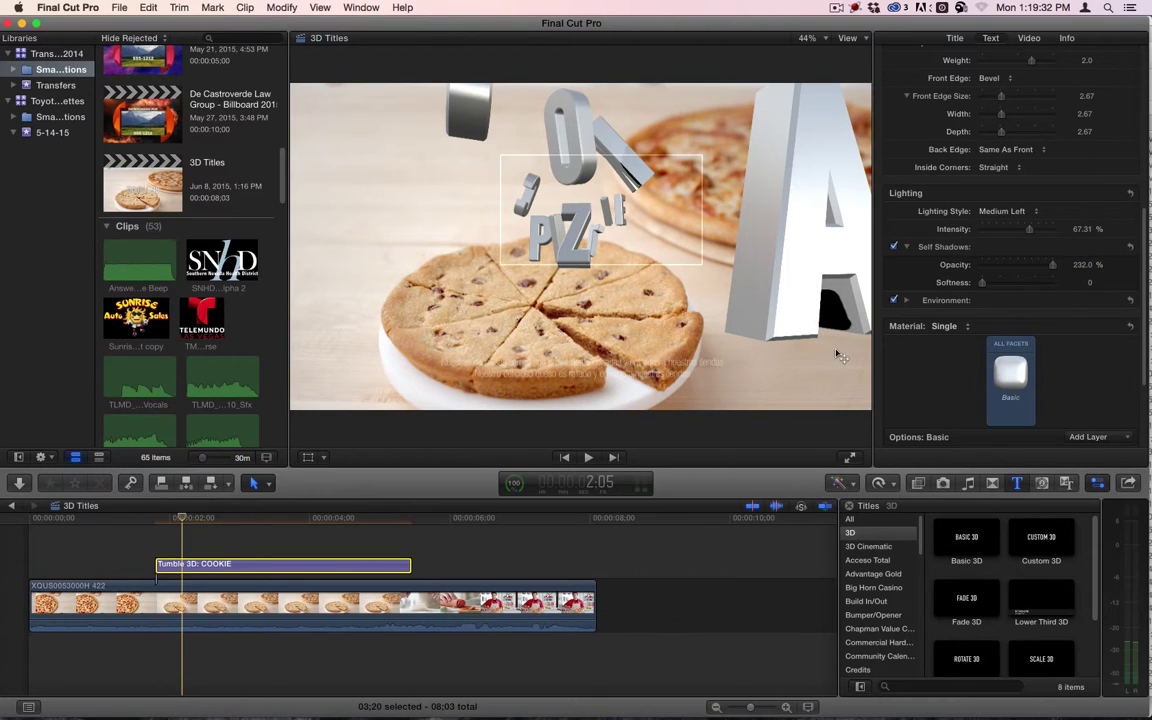
Expand the Environment settings, view the available environment types, and move the playhead to 3:15 to show the assembled title.
click(906, 301)
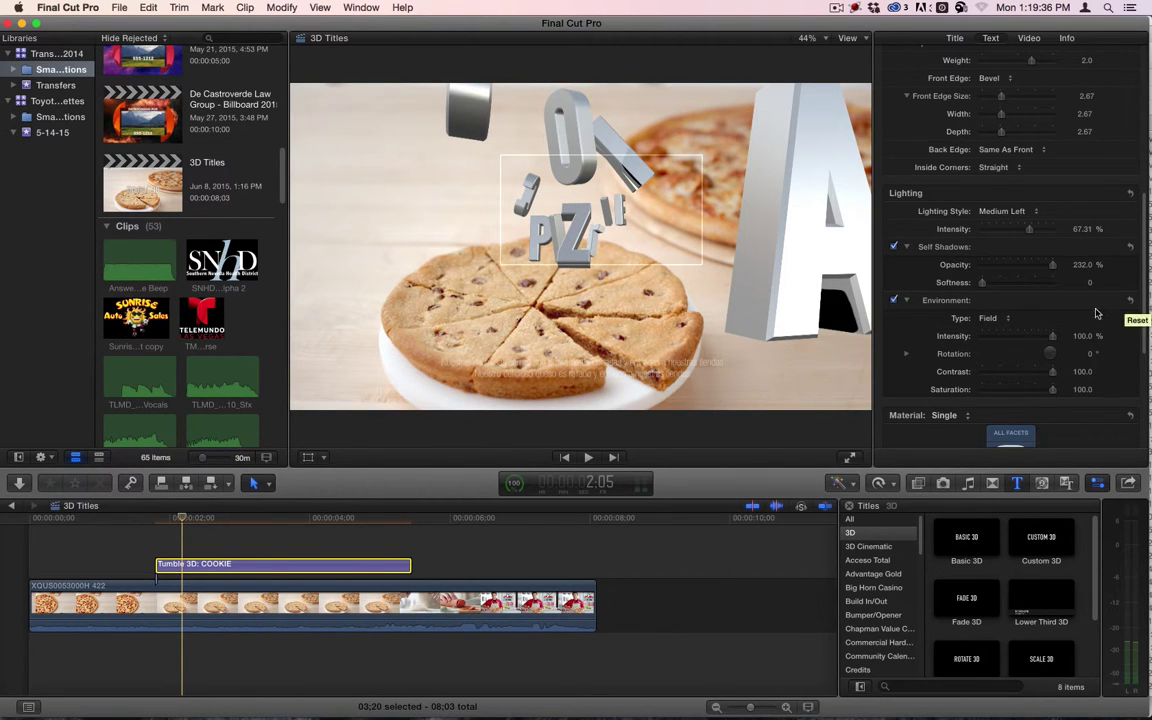
click(990, 320)
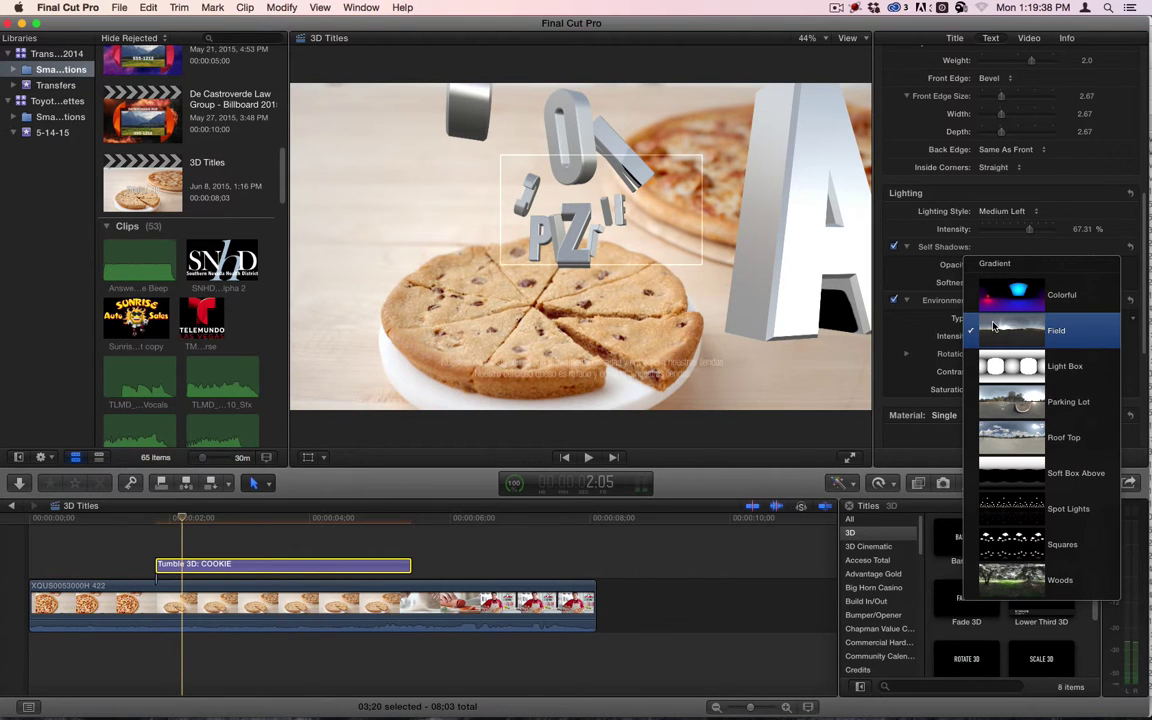
click(106, 559)
drag(172, 518, 274, 517)
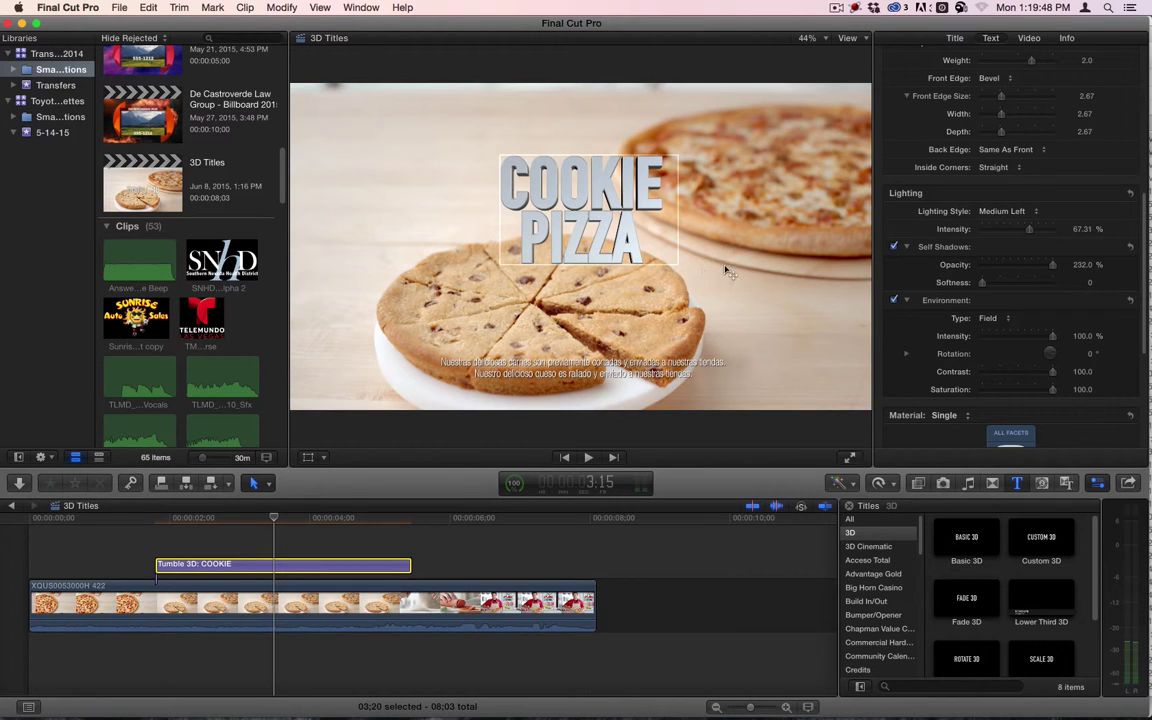
Try the Parking Lot environment with a Rotation of 1239°, and switch the environment type to Roof Top.
click(993, 319)
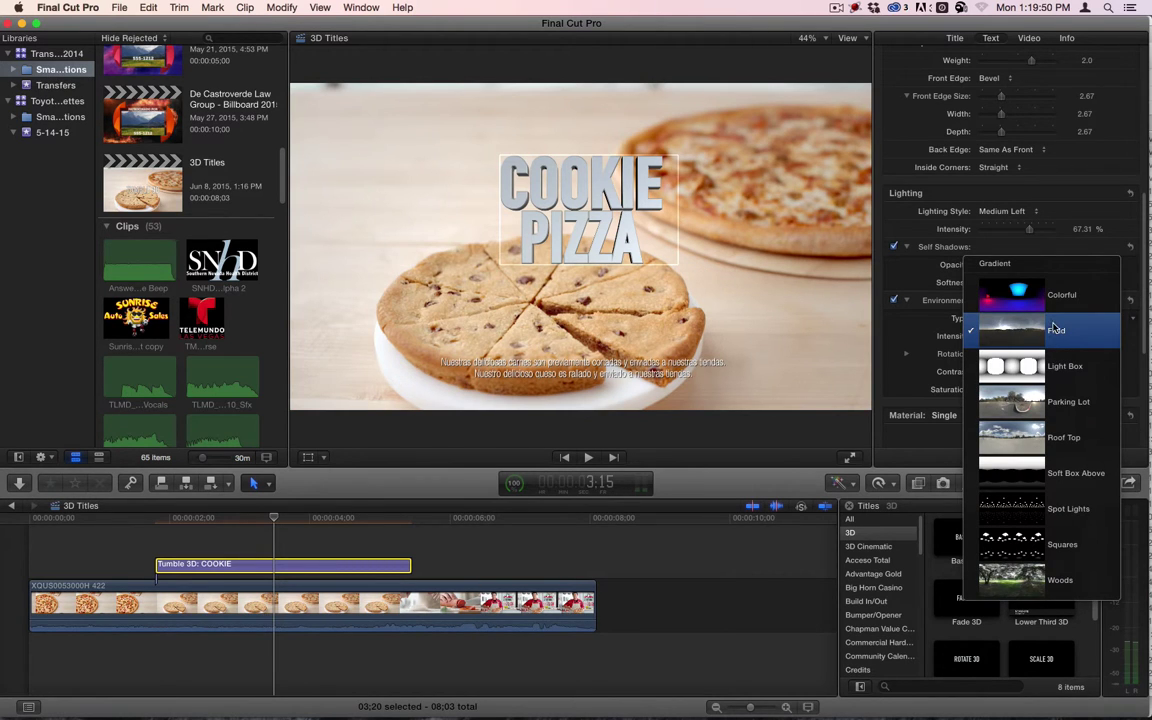
click(1050, 402)
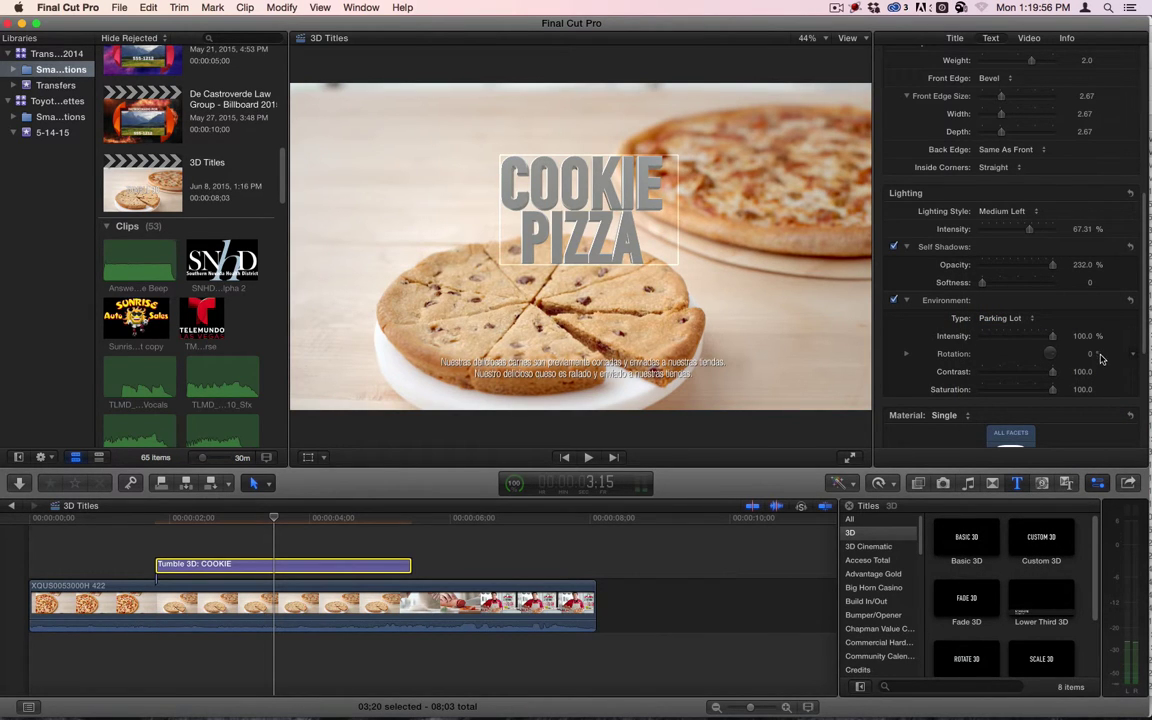
mouse_move(1098, 354)
mouse_down()
mouse_move(1140, 354)
mouse_move(1088, 354)
mouse_up()
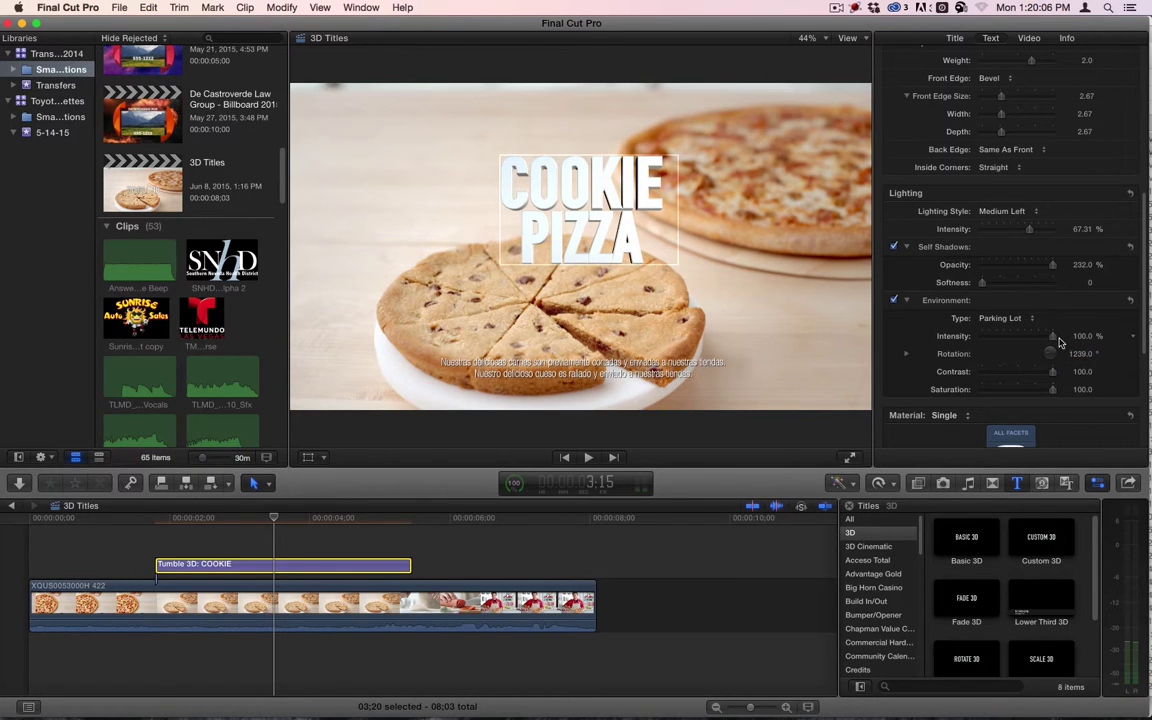
click(1005, 318)
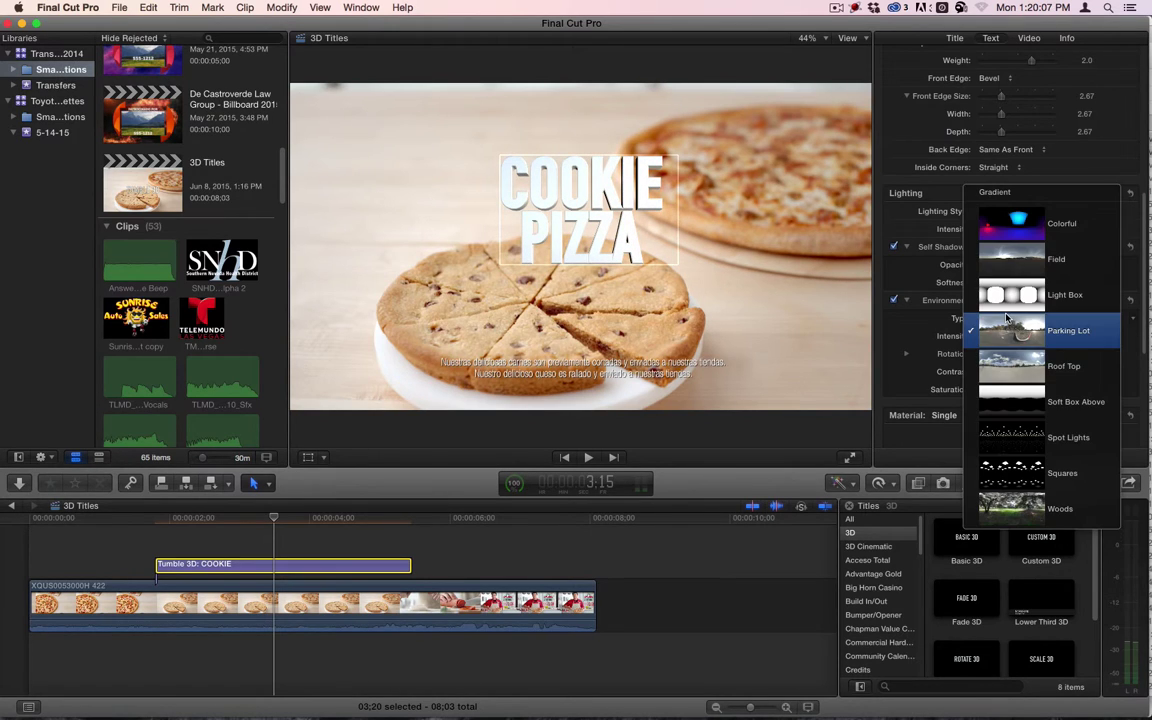
click(1045, 366)
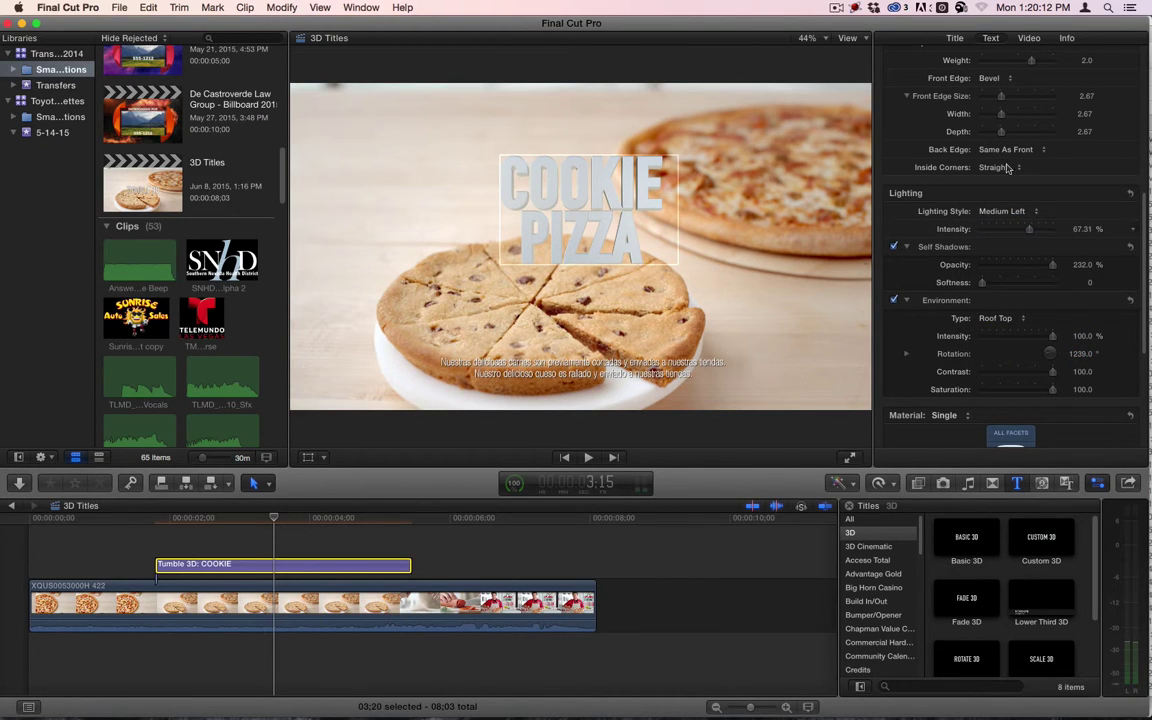
Enlarge the COOKIE PIZZA text to a Size of 545.
click(957, 38)
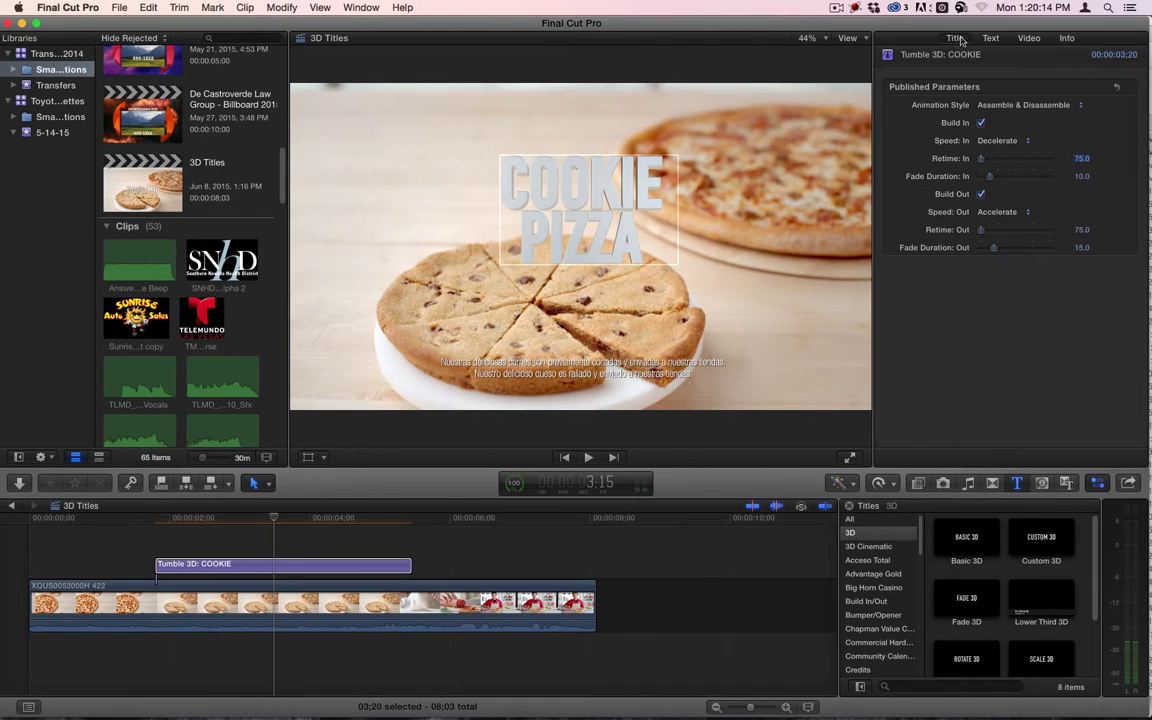
click(991, 38)
scroll(1073, 181, up, 10)
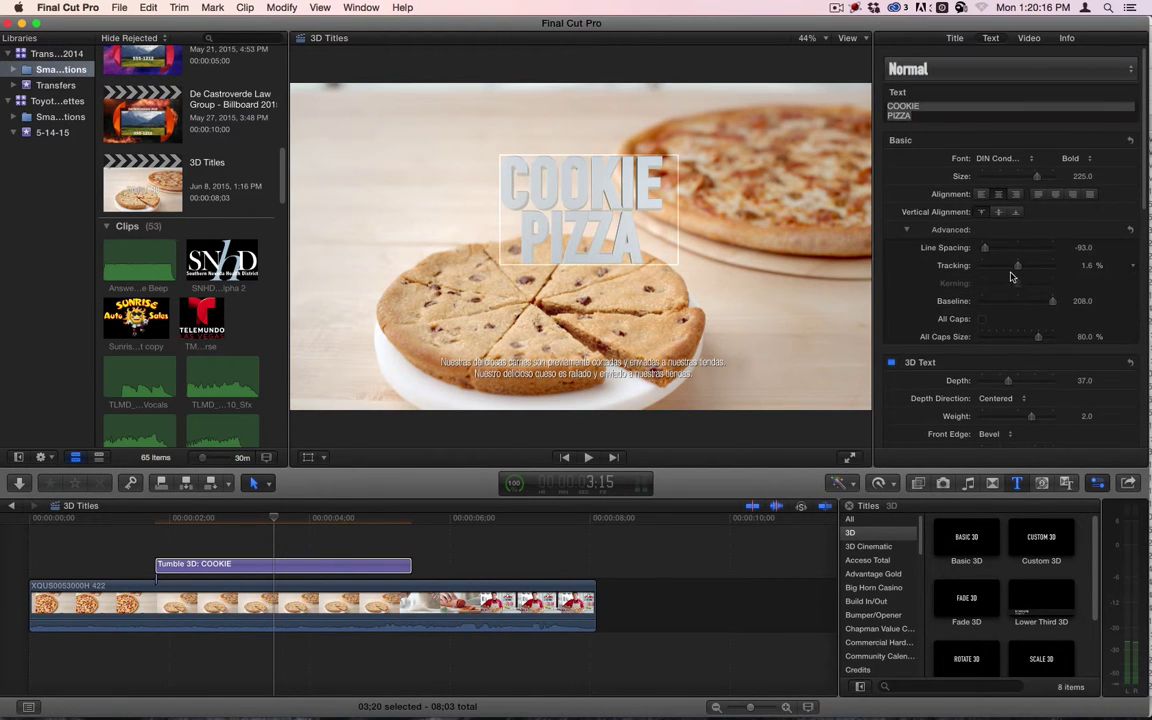
click(1081, 177)
drag(1083, 176, 1083, 100)
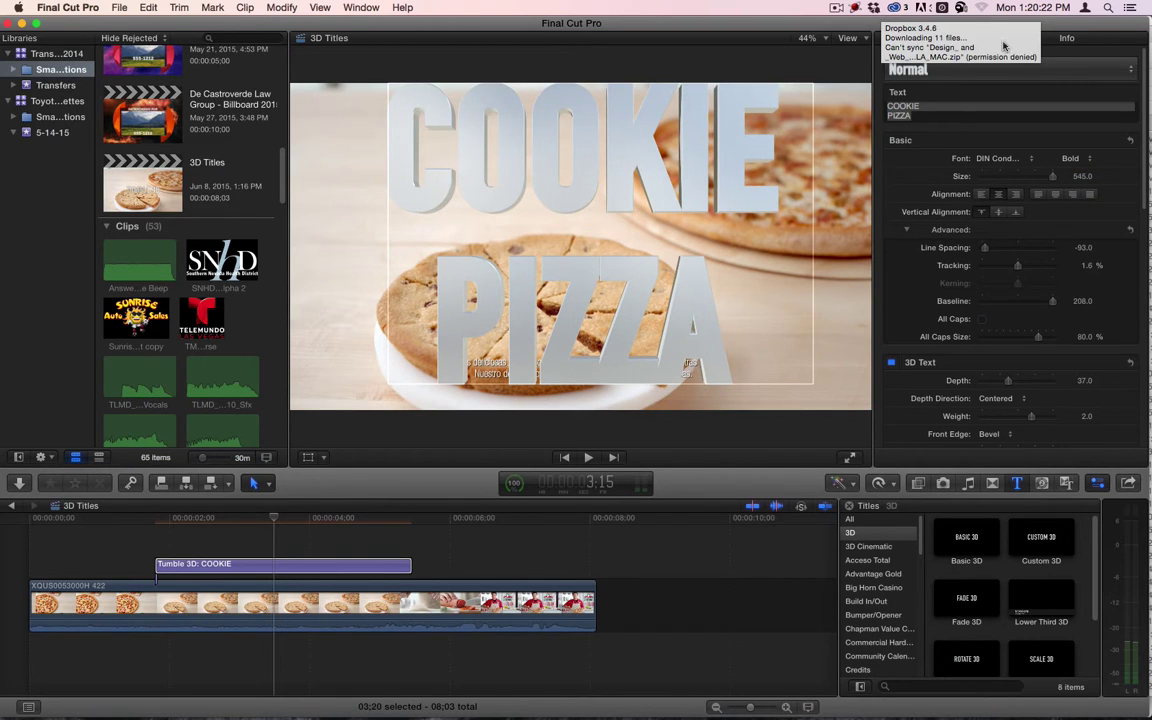
Set the environment type to Light Box, try different rotations, and set the environment Rotation to 0°.
click(955, 38)
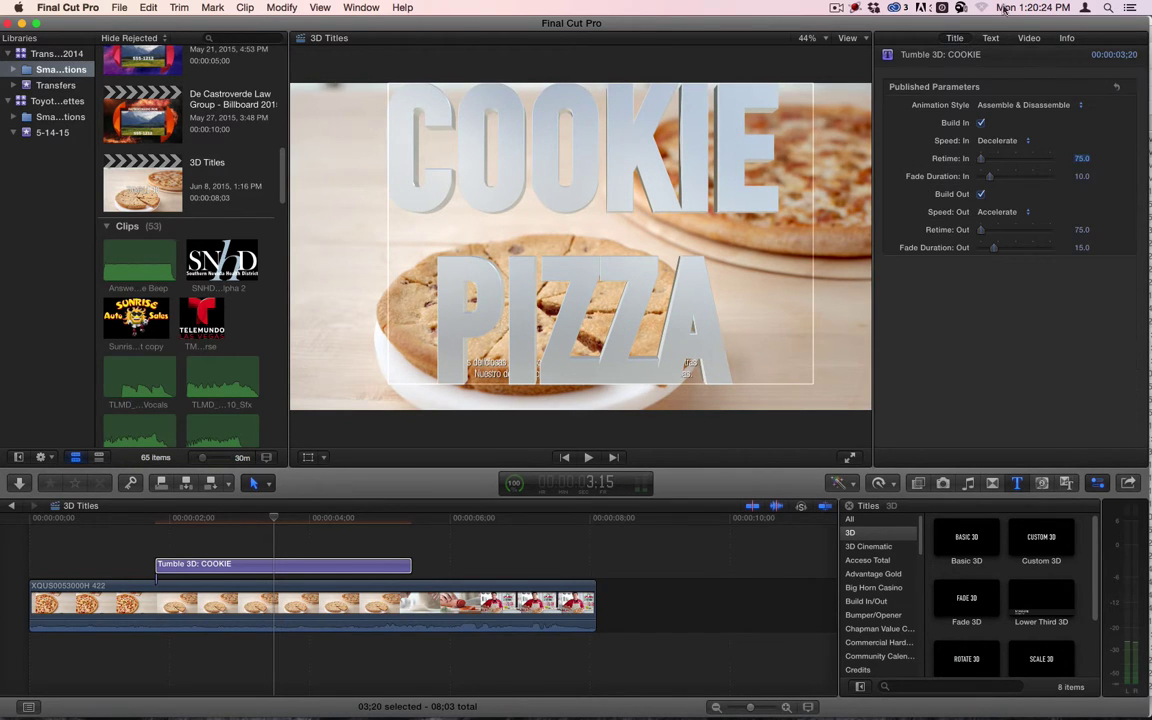
click(990, 38)
scroll(1005, 228, down, 10)
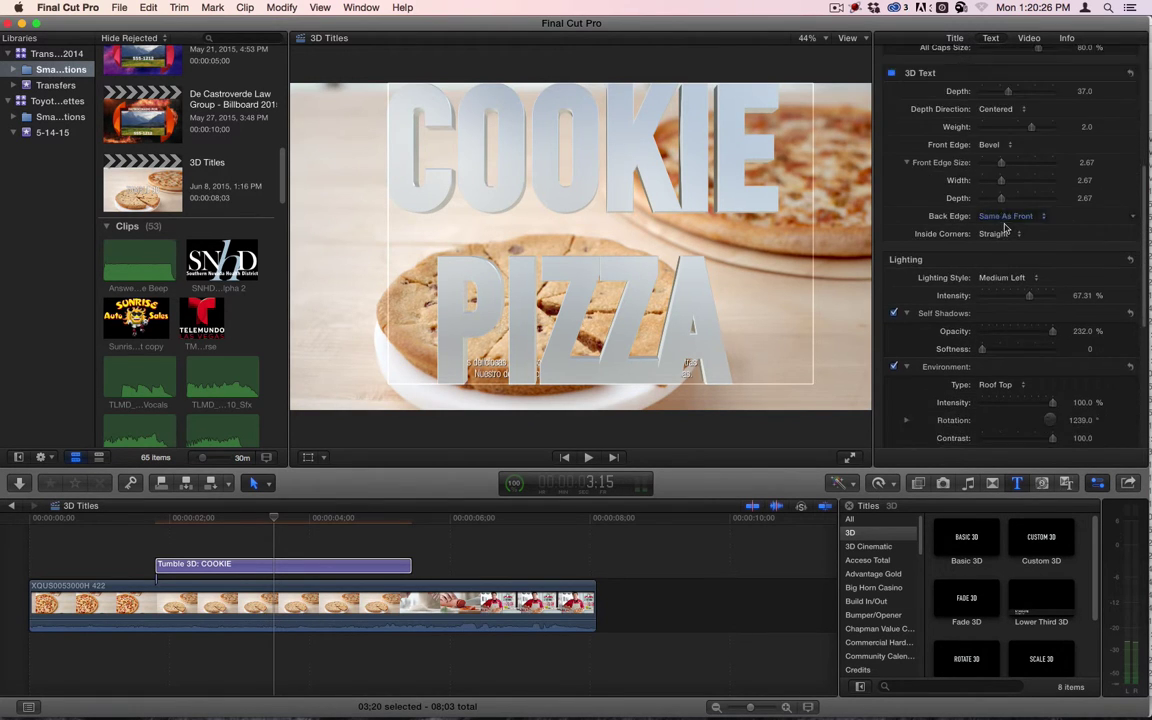
scroll(1005, 229, down, 3)
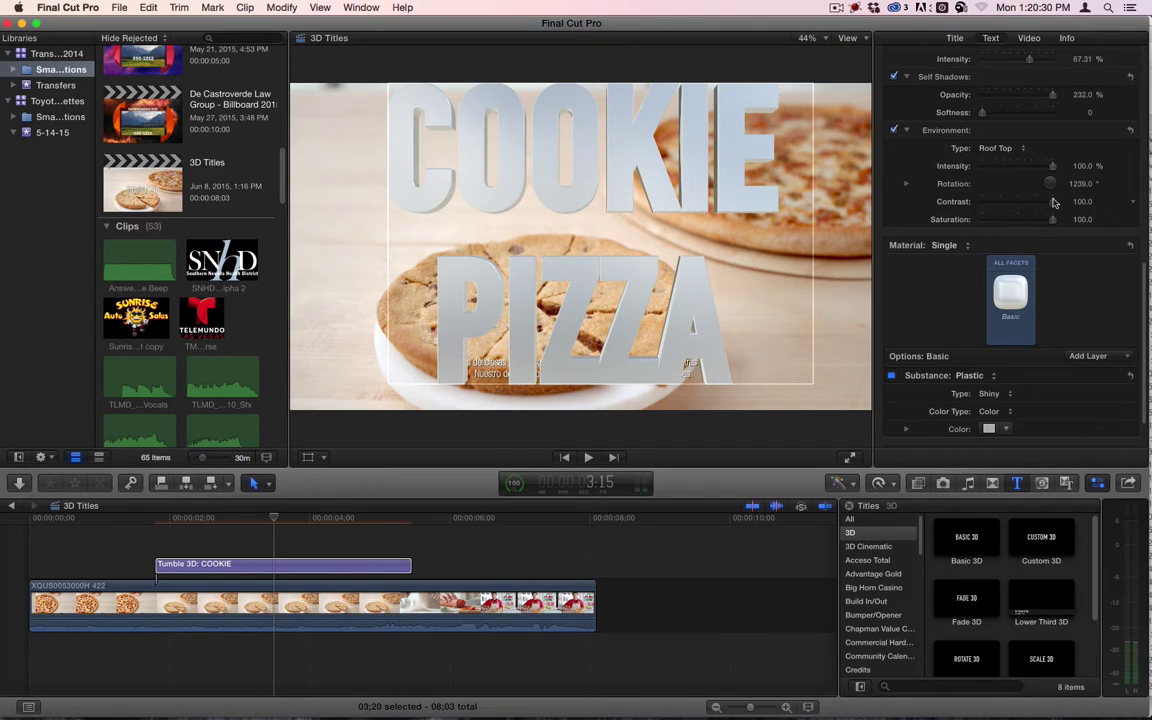
click(995, 148)
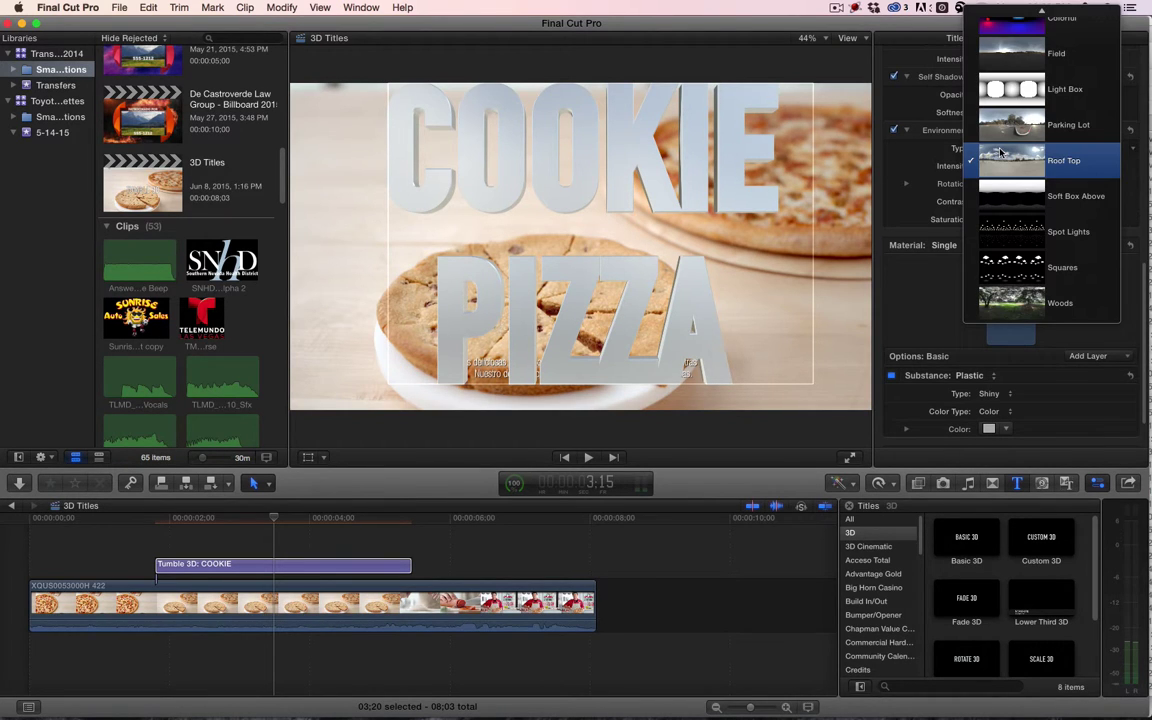
click(1062, 89)
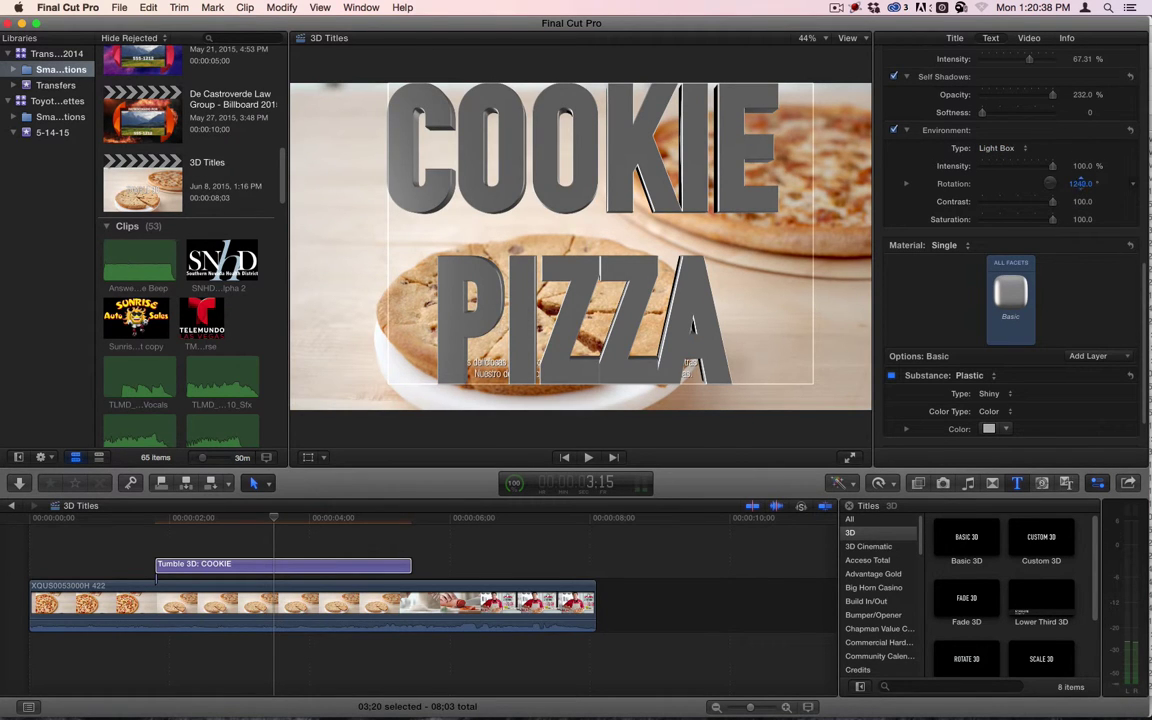
drag(1080, 183, 975, 183)
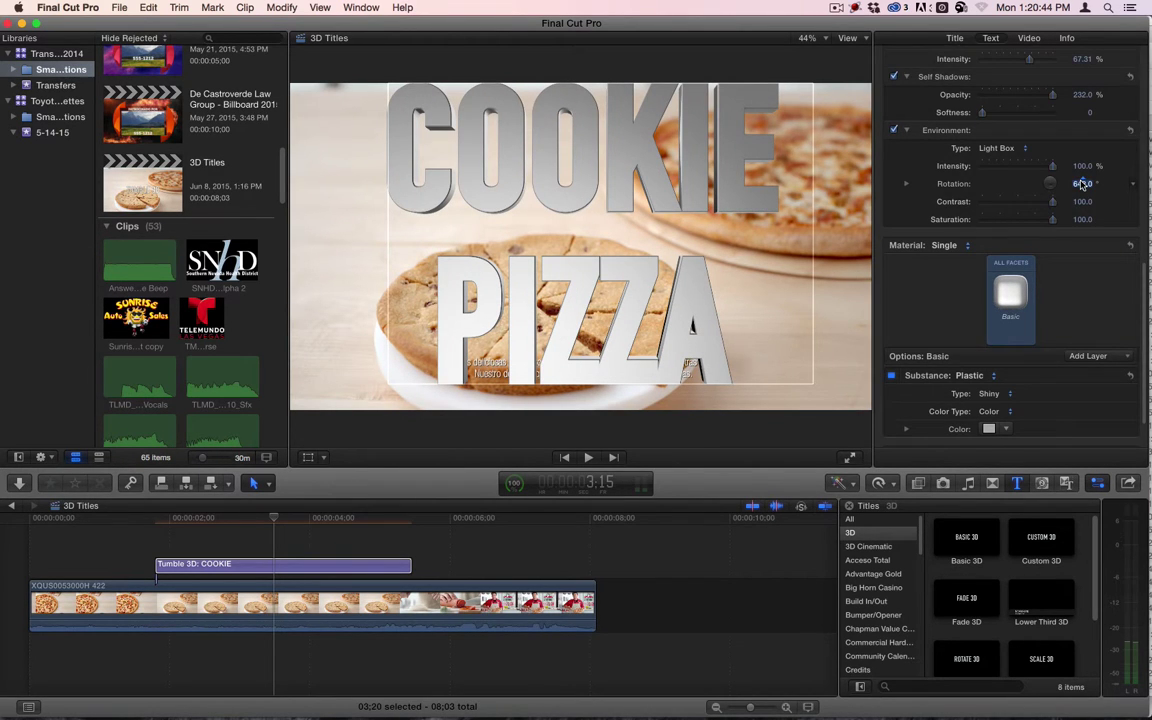
key(Return)
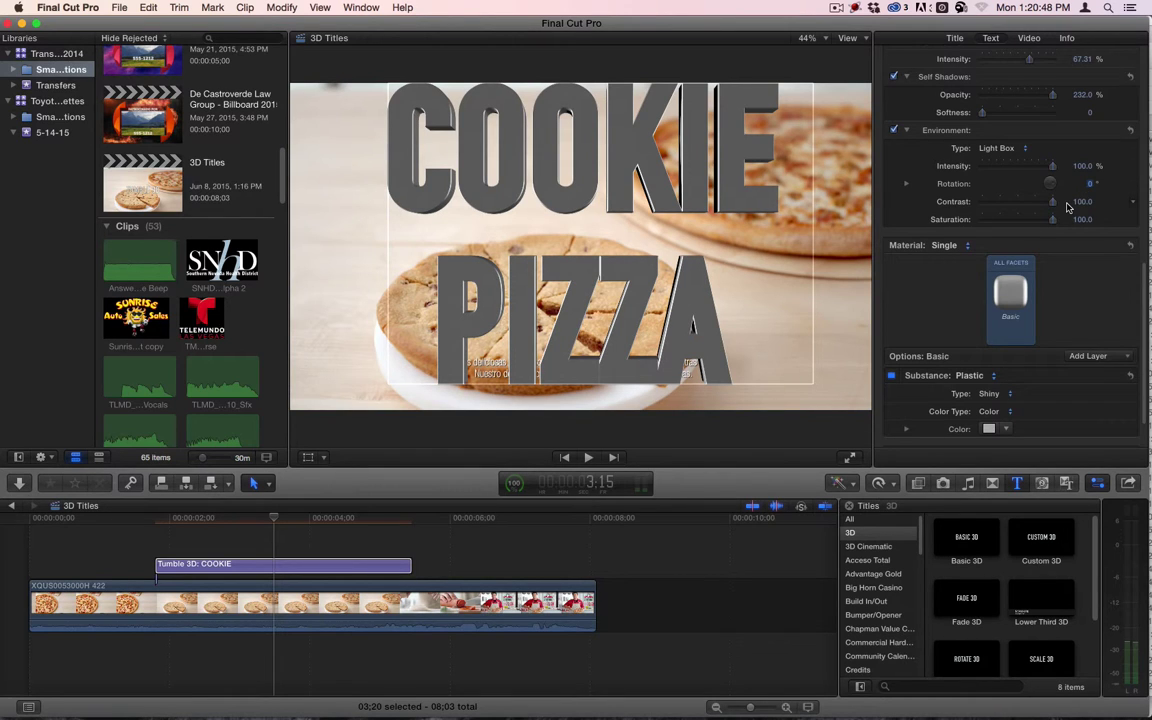
Try an environment Contrast of -8 and a Saturation of -1271, and undo both changes.
mouse_move(1079, 205)
mouse_down()
mouse_move(1020, 205)
mouse_move(1081, 222)
mouse_up()
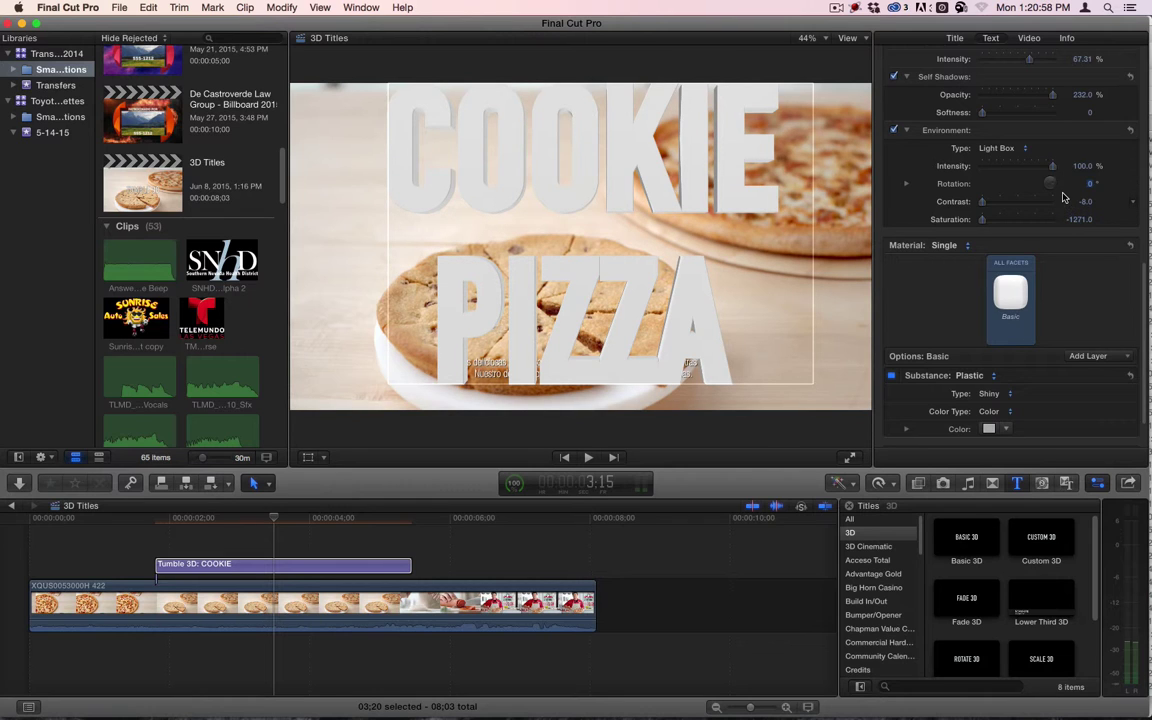
key(super+z)
key(super+z)
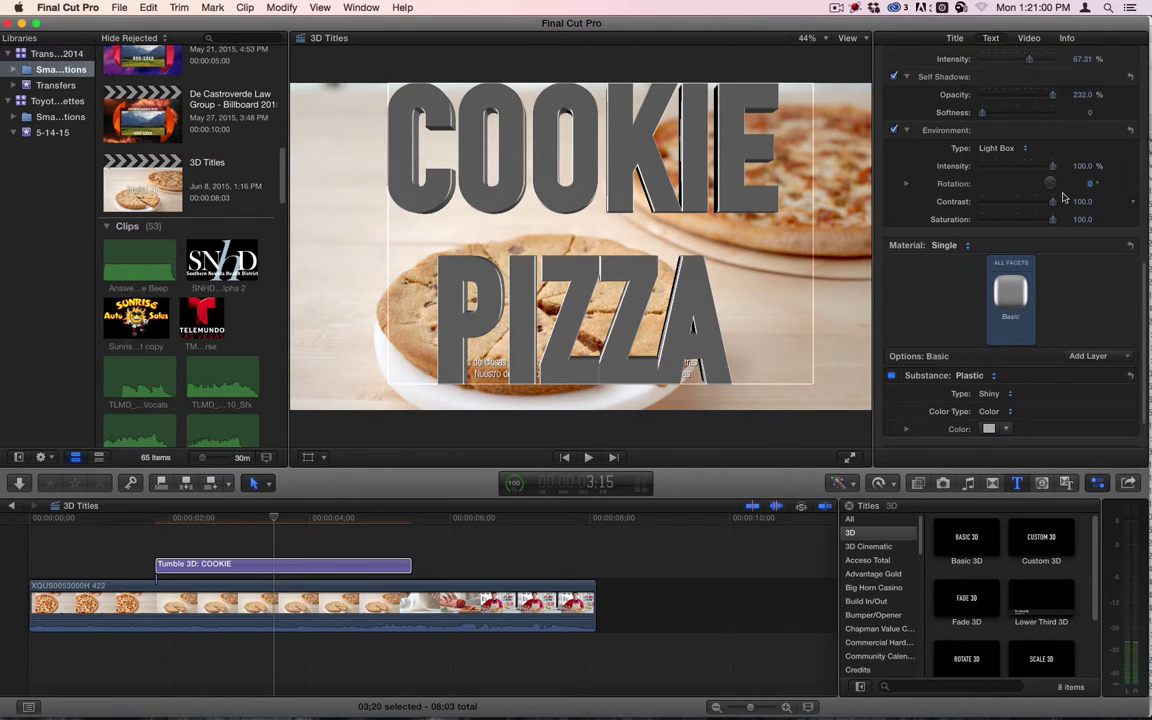
Apply the Chrome metal material to all facets of the 3D text.
scroll(1033, 175, up, 3)
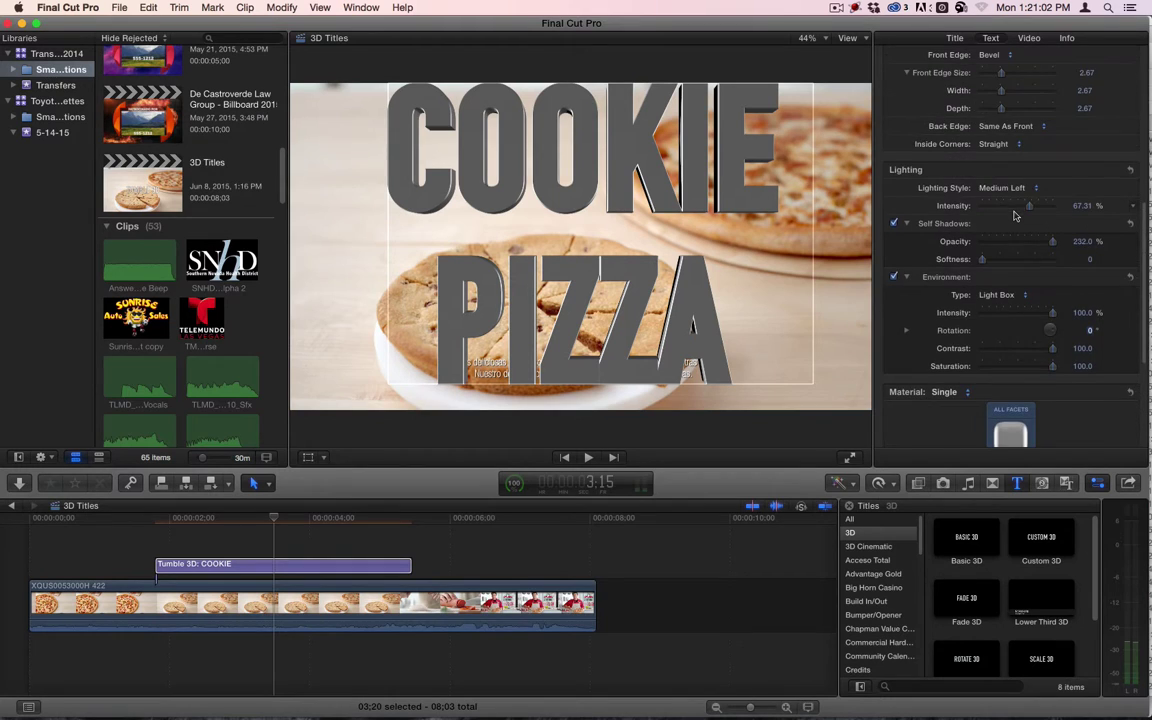
scroll(1015, 210, down, 3)
scroll(1013, 215, down, 2)
mouse_move(1010, 278)
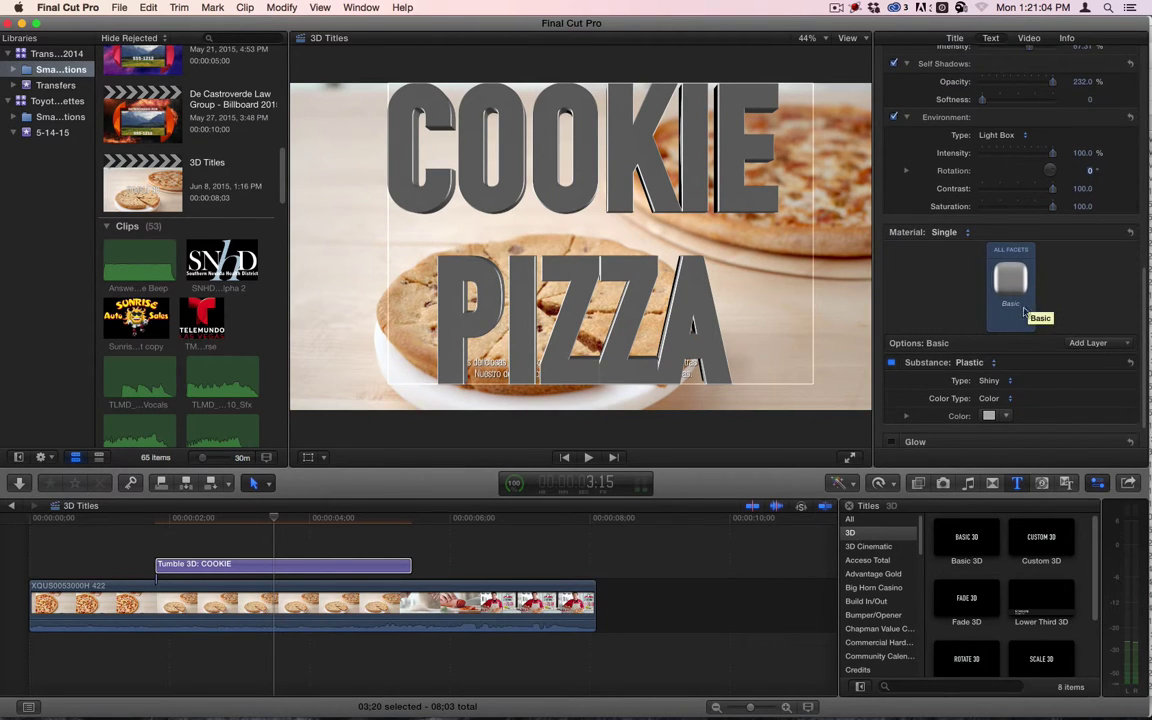
click(1010, 278)
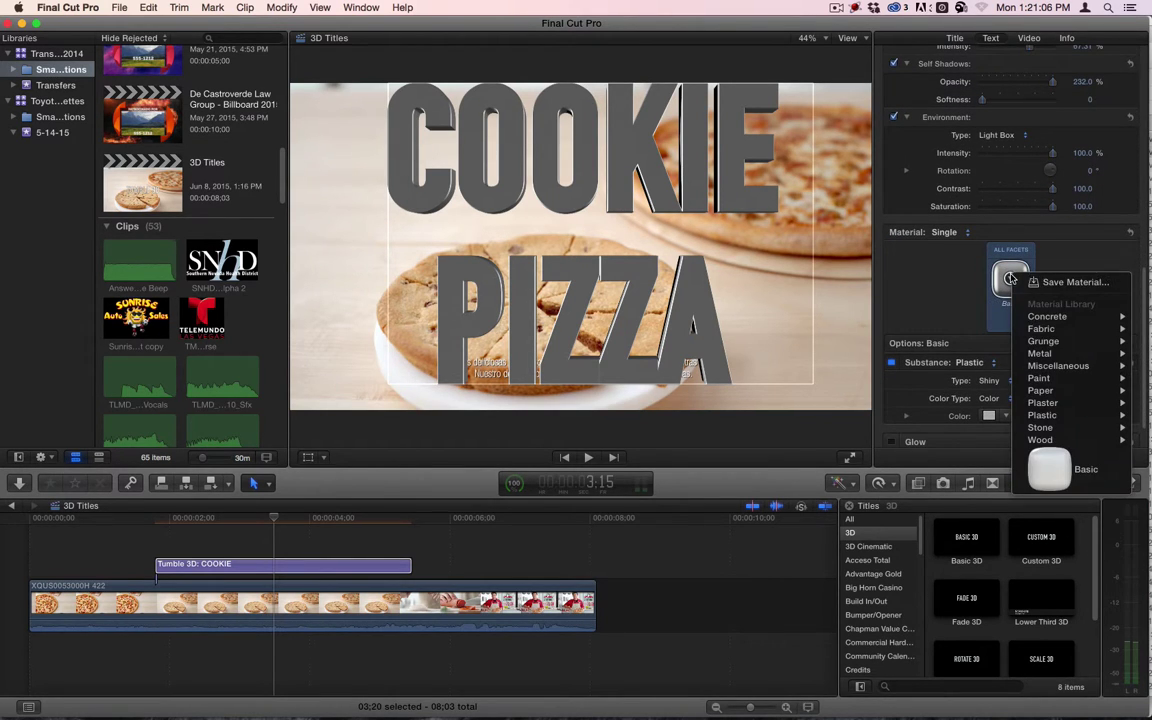
mouse_move(1066, 356)
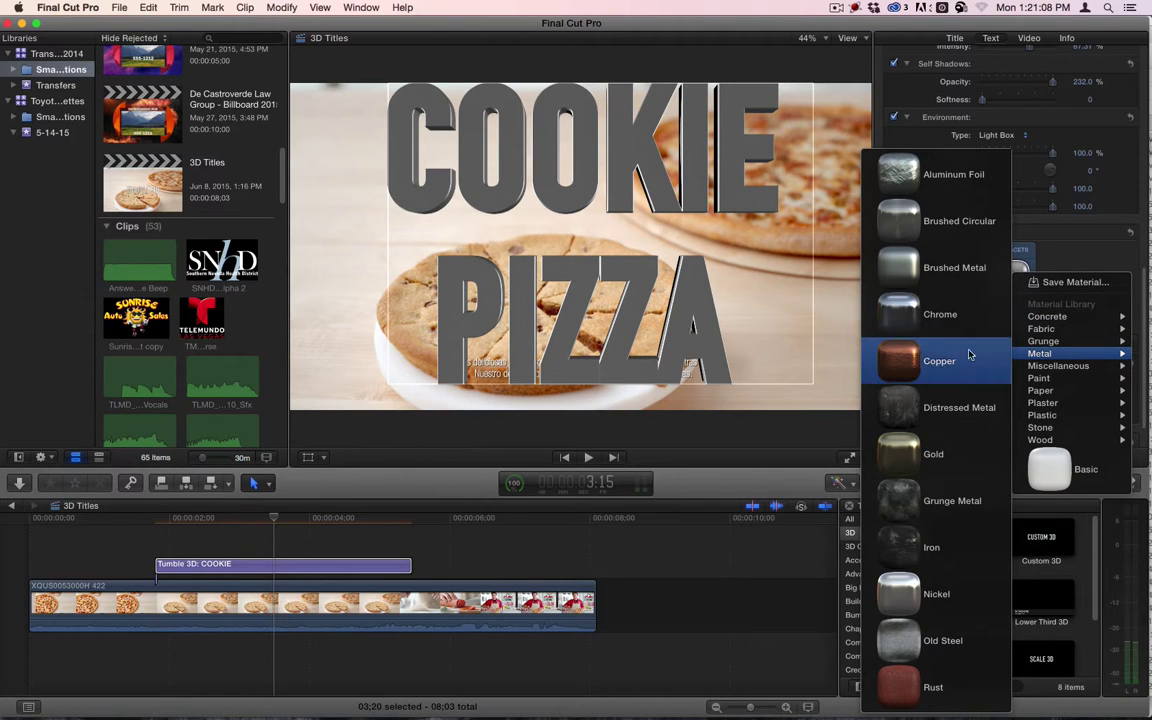
click(931, 313)
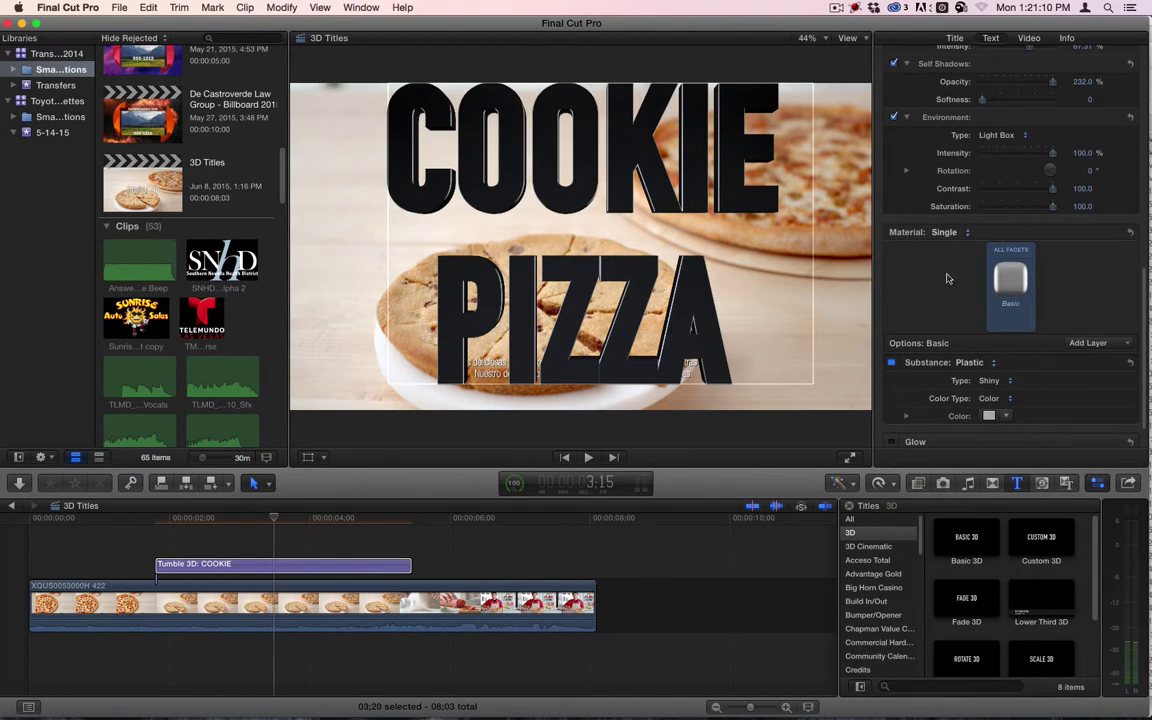
Try the Light Box environment on the chrome text with a Rotation of 339°, and the Field environment with a Rotation of 65°.
click(1008, 136)
click(1012, 143)
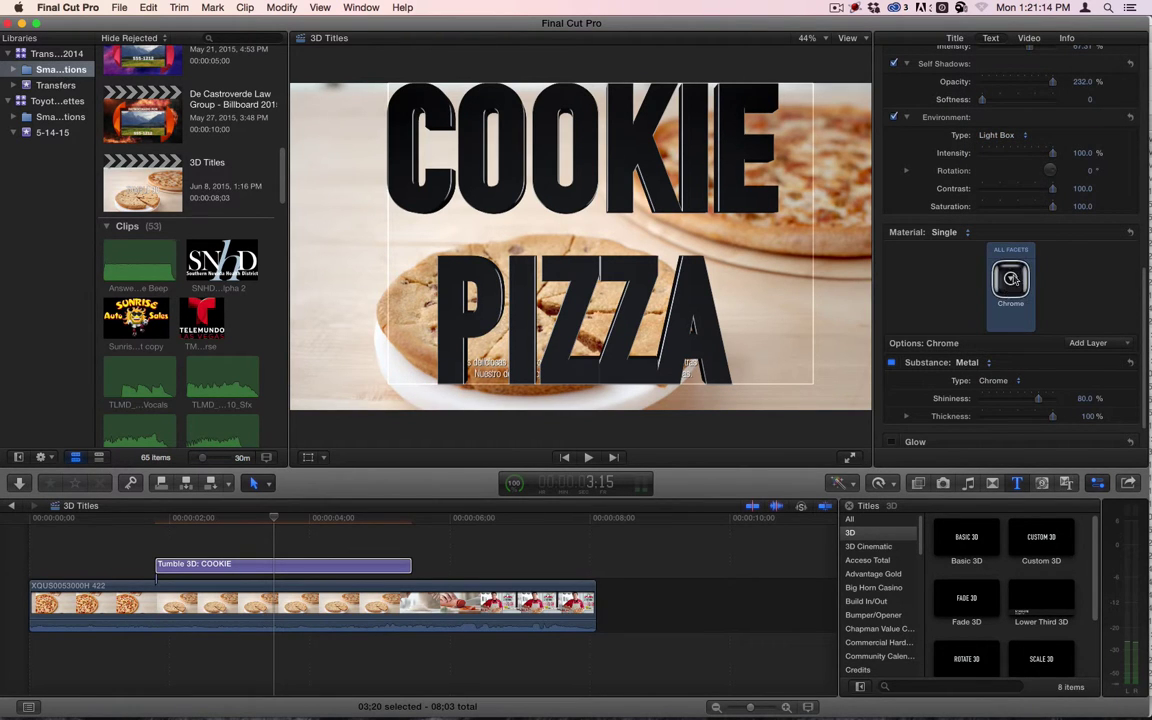
drag(1092, 175, 1128, 165)
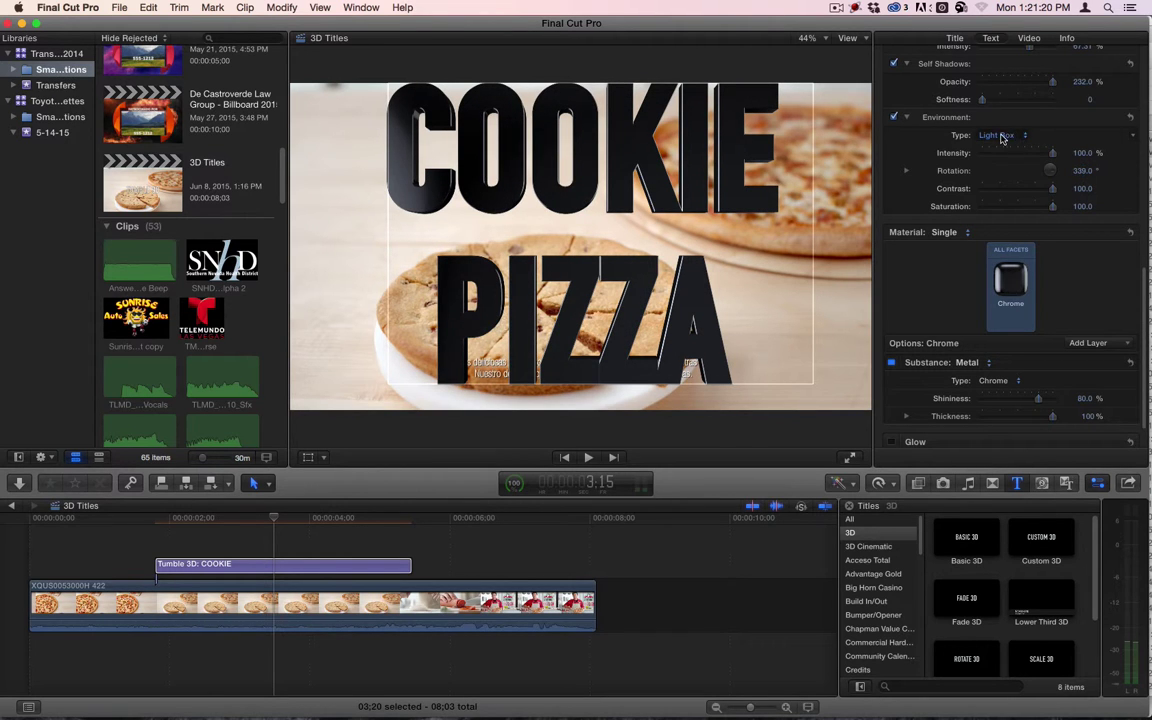
click(1001, 136)
click(1012, 108)
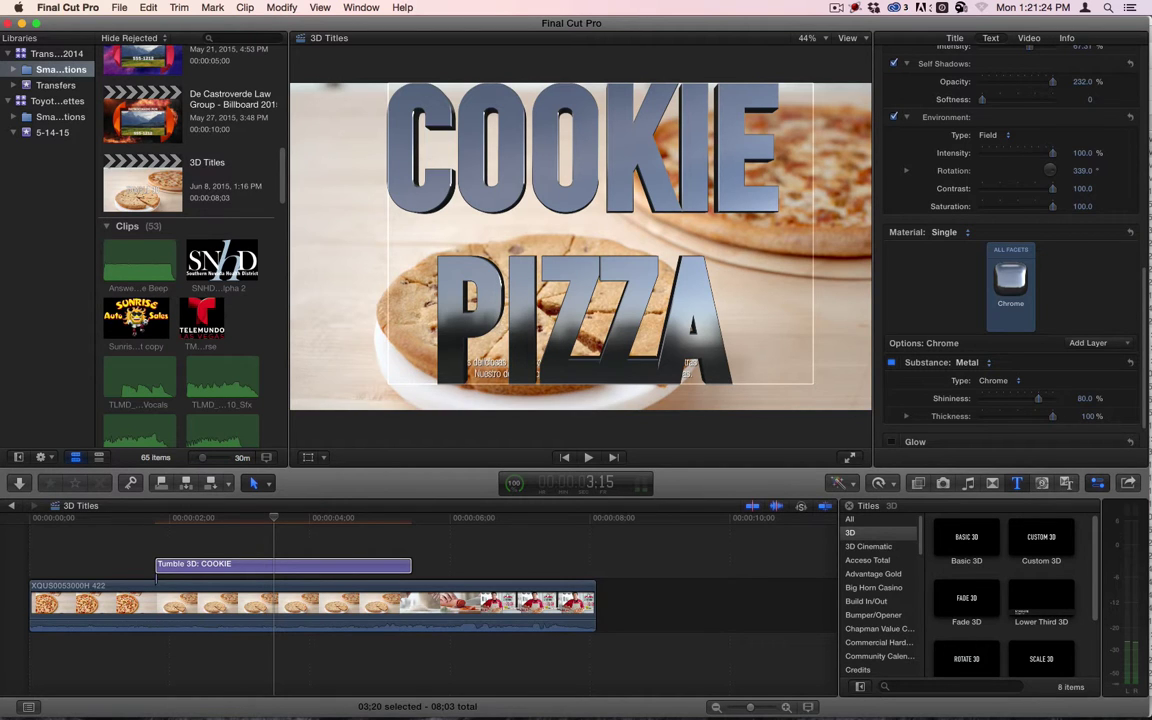
drag(1089, 174, 994, 176)
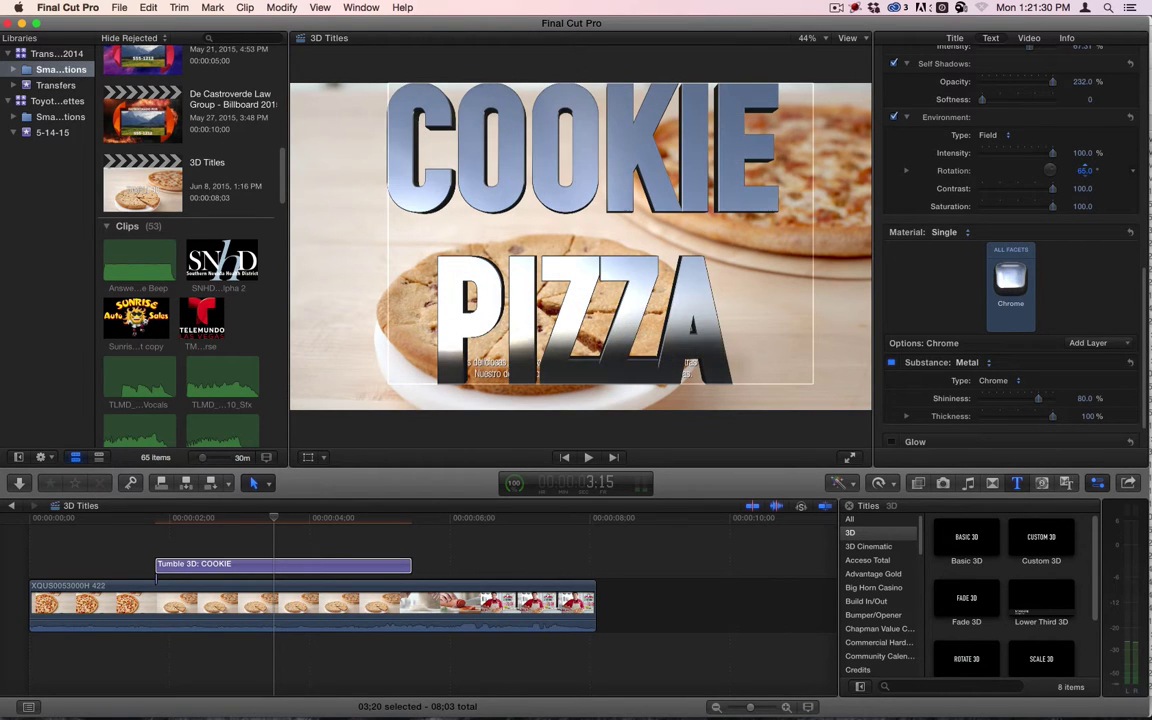
Set the environment type to Parking Lot with a Rotation of -237°.
click(996, 134)
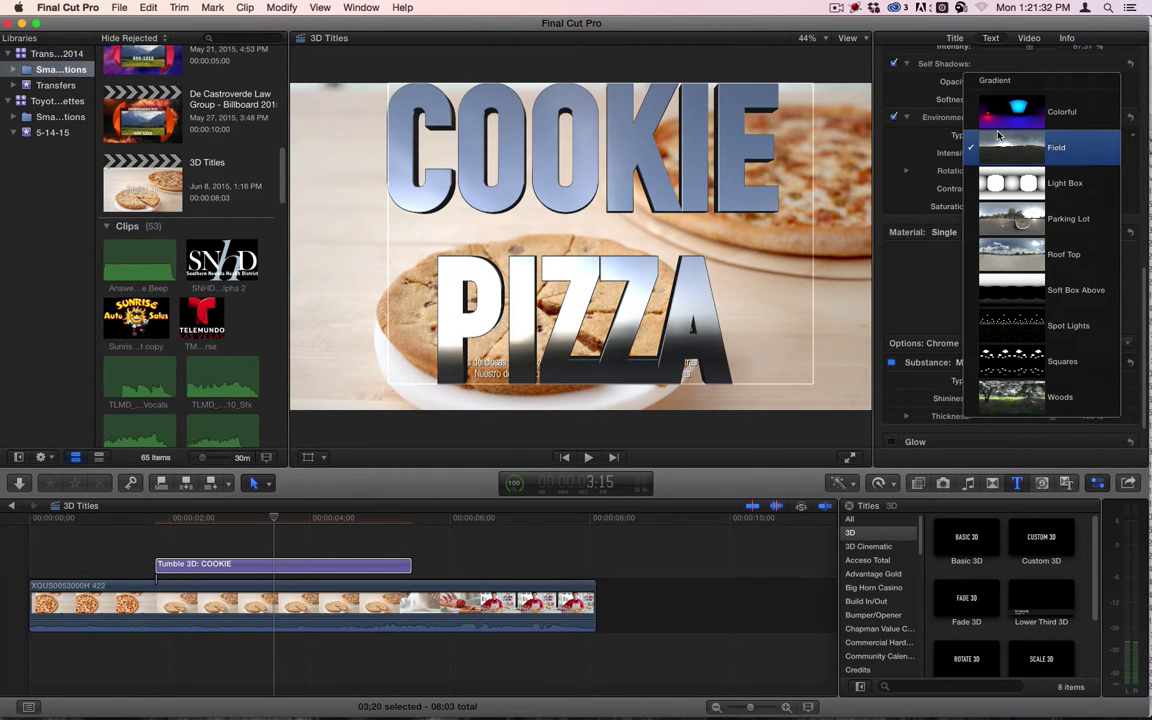
click(1052, 218)
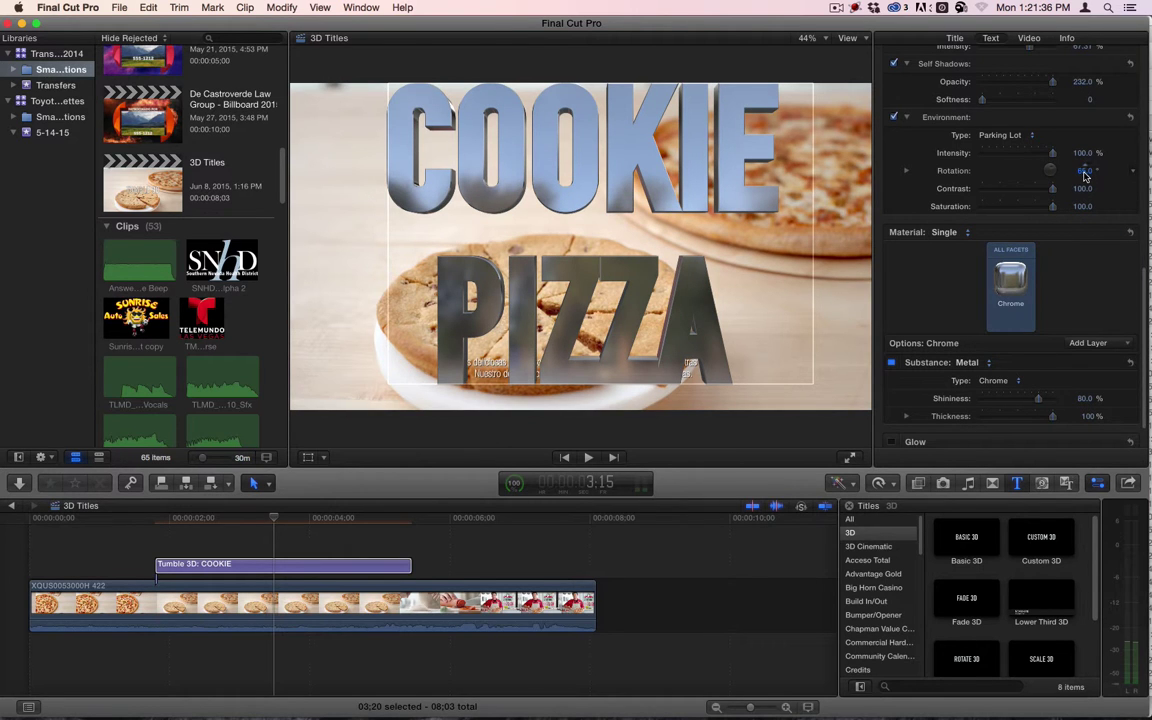
mouse_move(1085, 176)
mouse_down()
mouse_move(1126, 176)
mouse_move(1096, 176)
mouse_move(1126, 176)
mouse_move(1090, 160)
mouse_up()
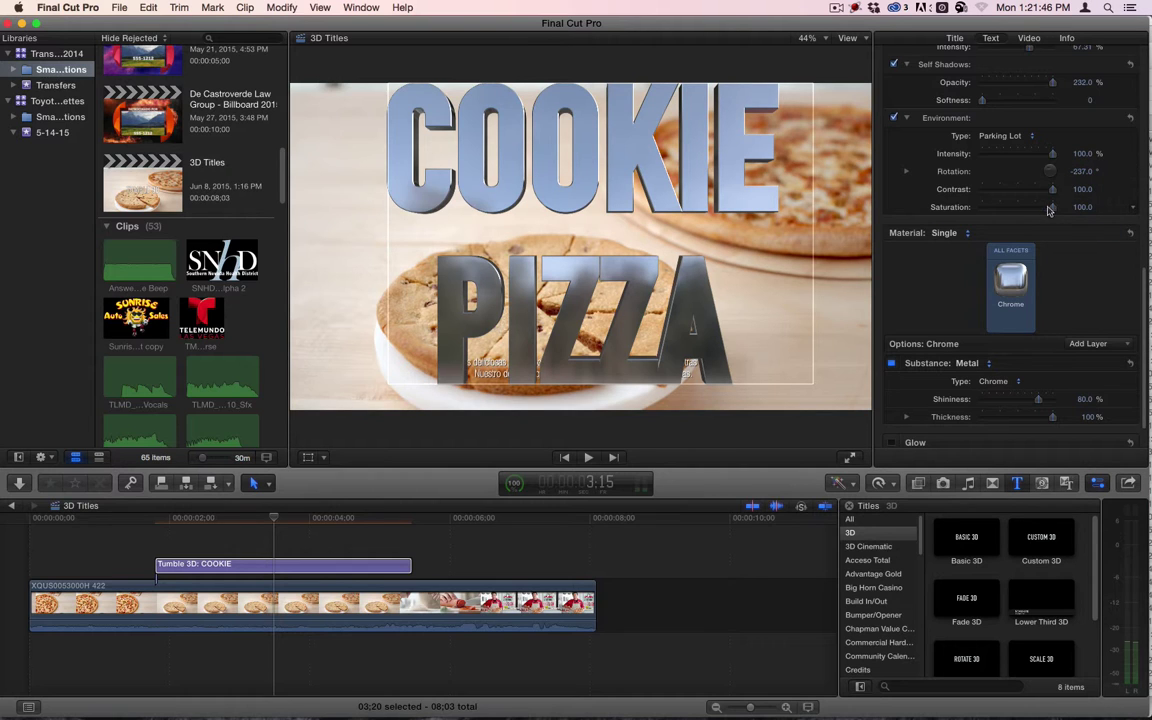
Try an environment Saturation of 440, and set it back to 100.
mouse_move(1082, 207)
mouse_down()
mouse_move(1115, 207)
mouse_move(1048, 207)
mouse_move(1090, 197)
mouse_move(1080, 207)
mouse_up()
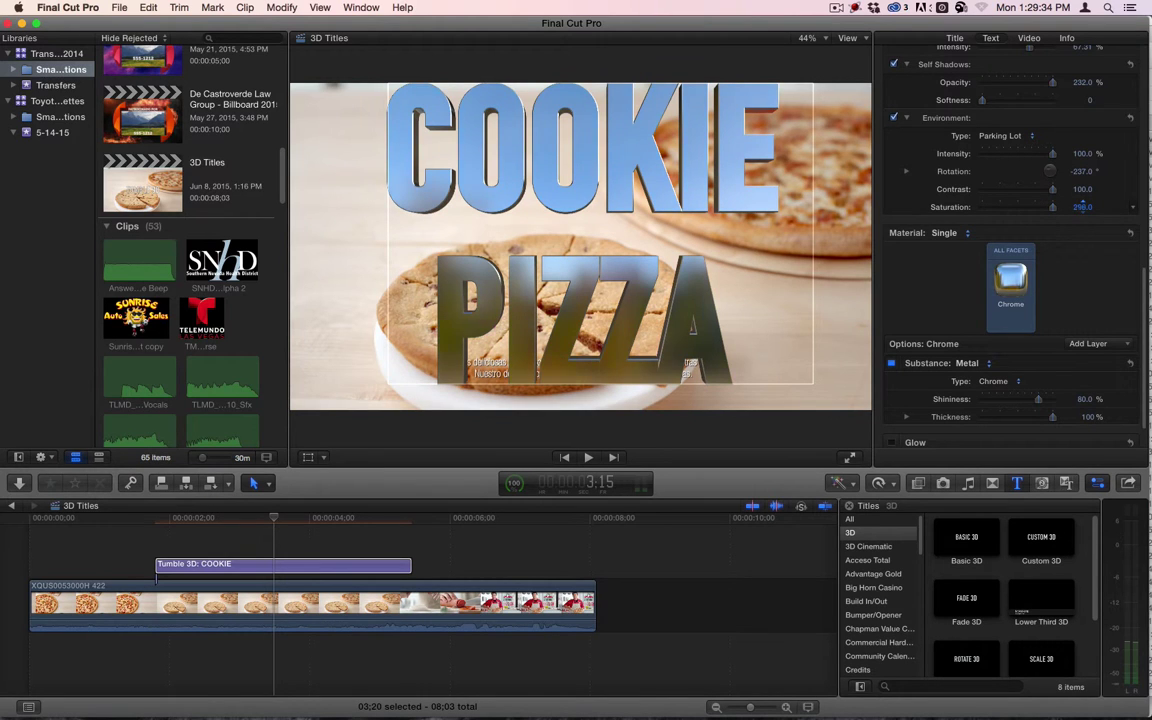
drag(1082, 207, 1080, 207)
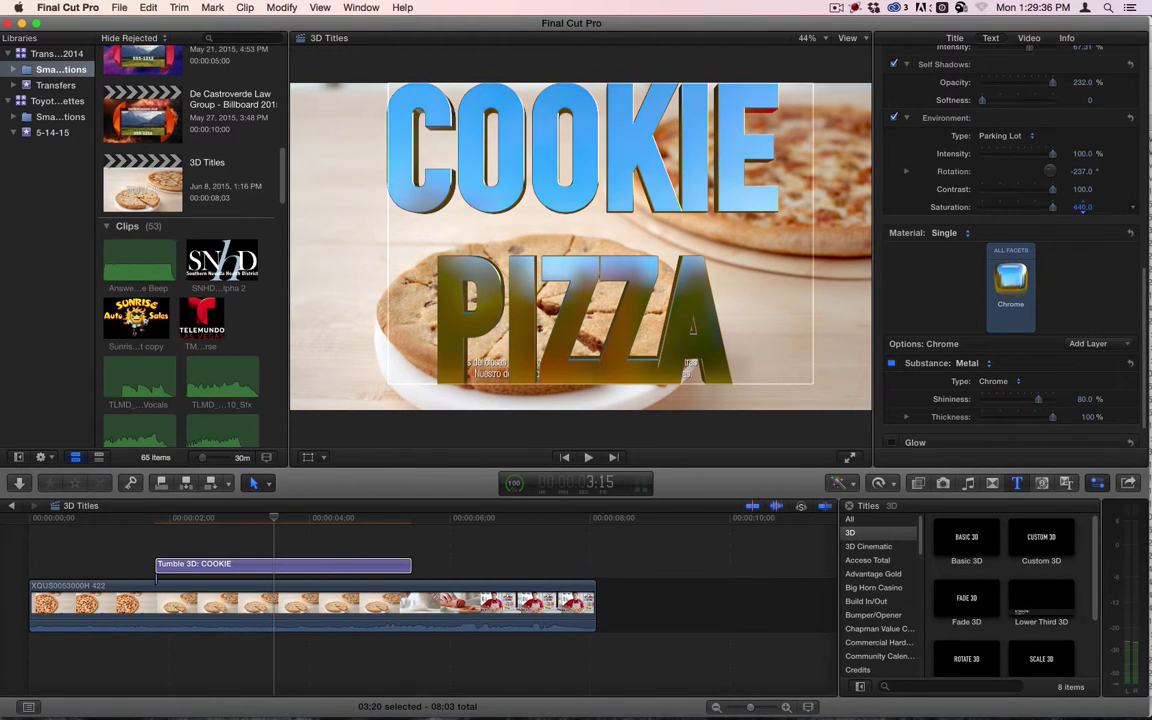
click(1082, 207)
text(1)
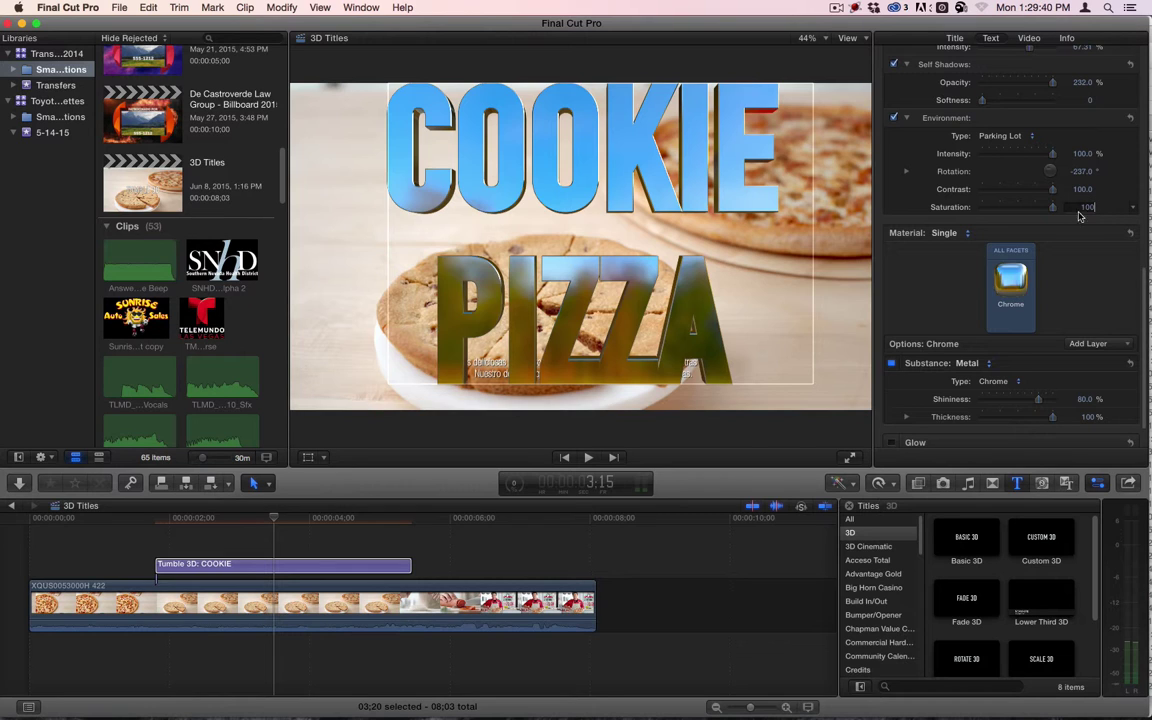
text(00)
key(Return)
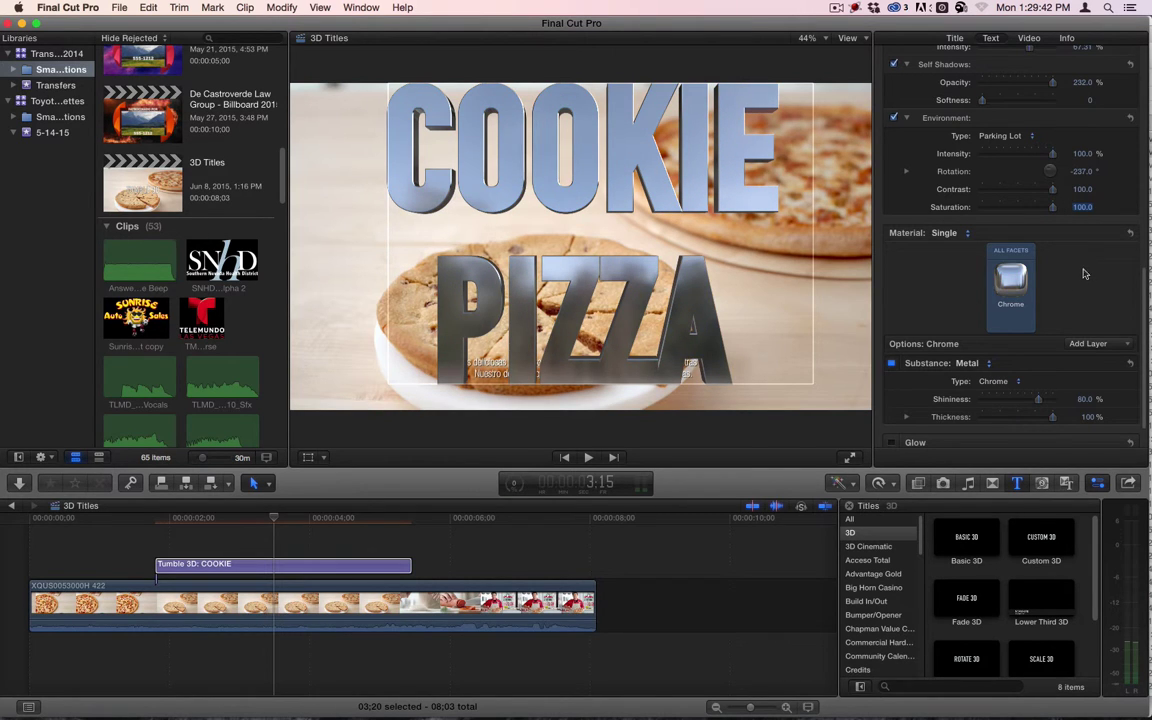
Keep the Single material mode and try the Old Planks wood material on all facets of the 3D text.
click(948, 234)
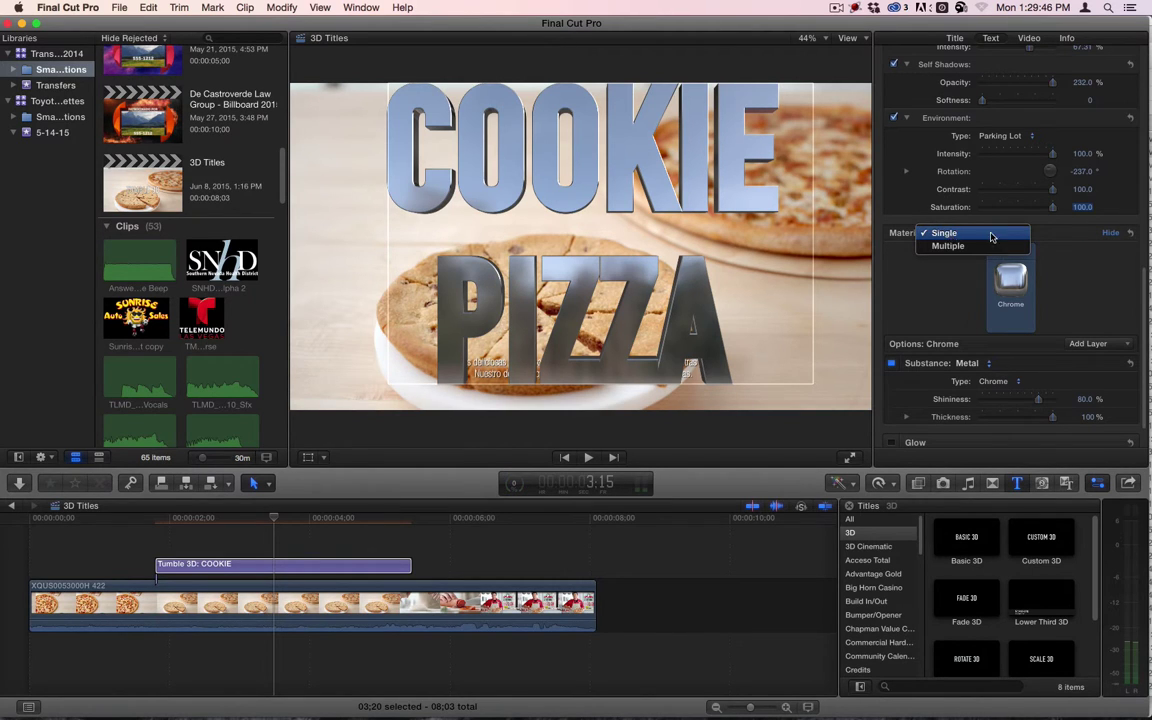
click(991, 233)
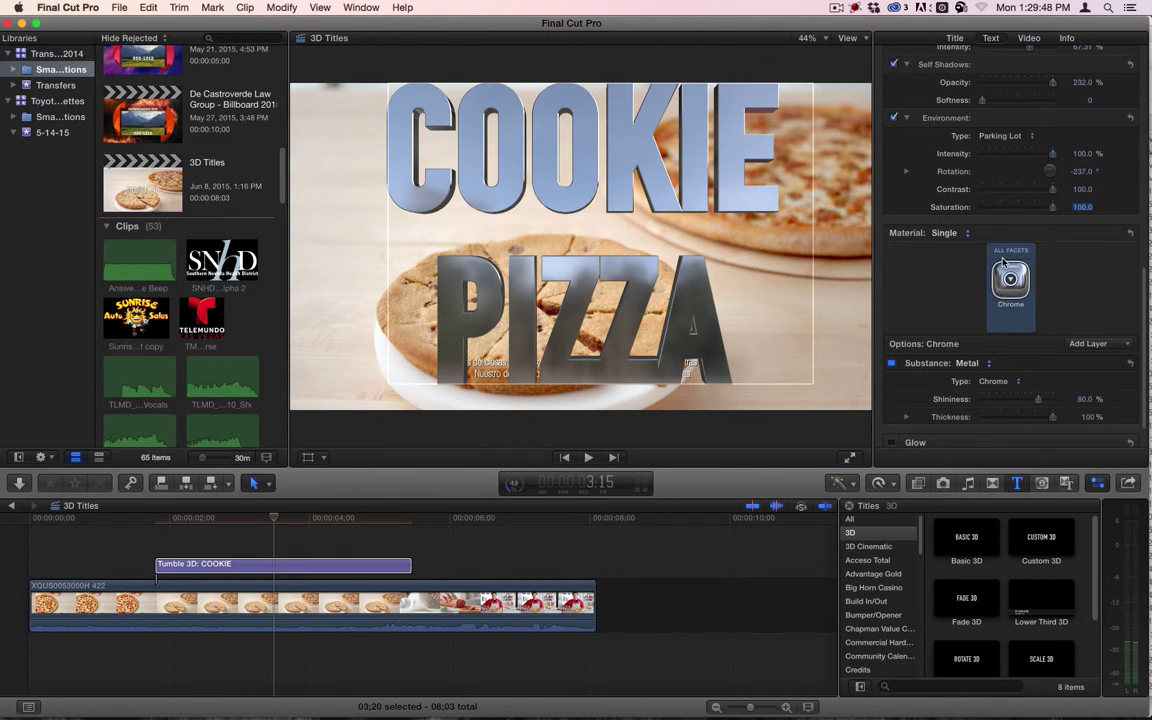
click(1009, 278)
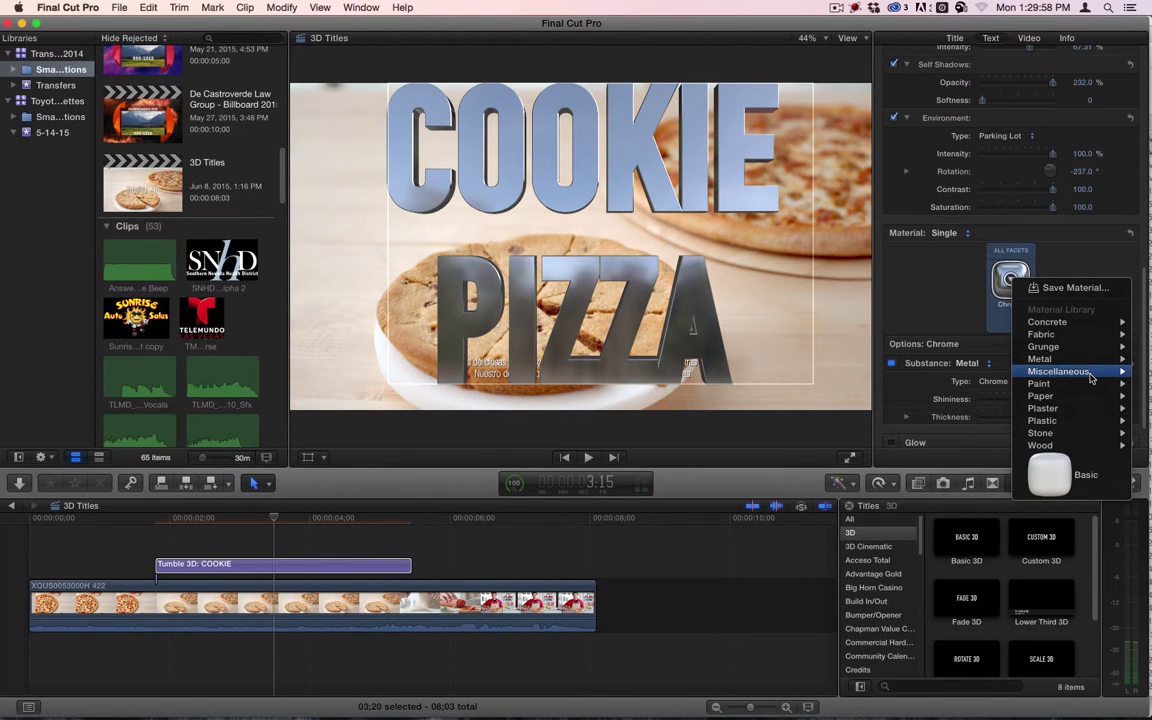
mouse_move(1090, 377)
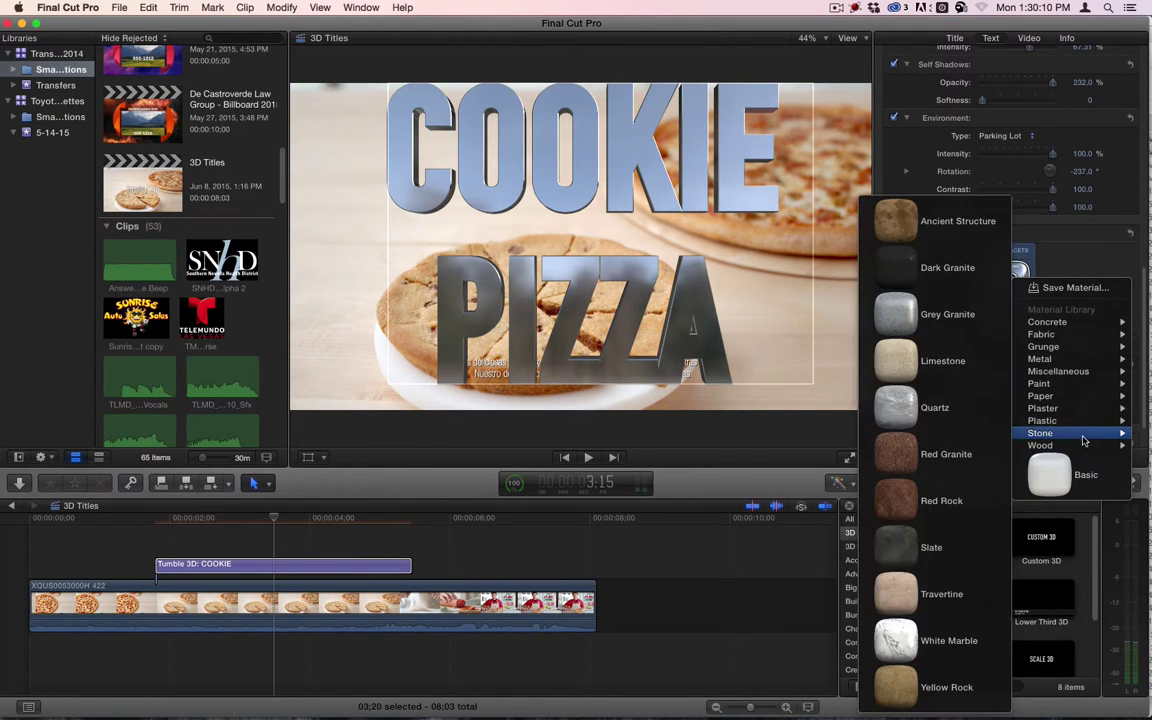
mouse_move(1083, 447)
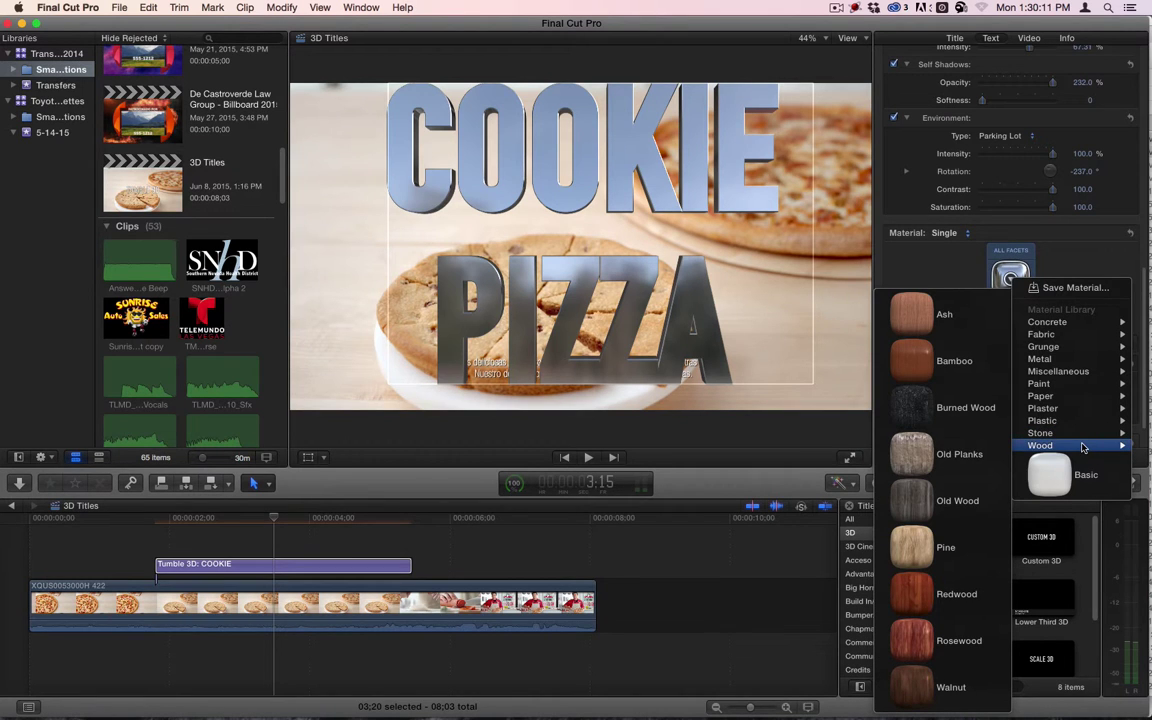
click(969, 455)
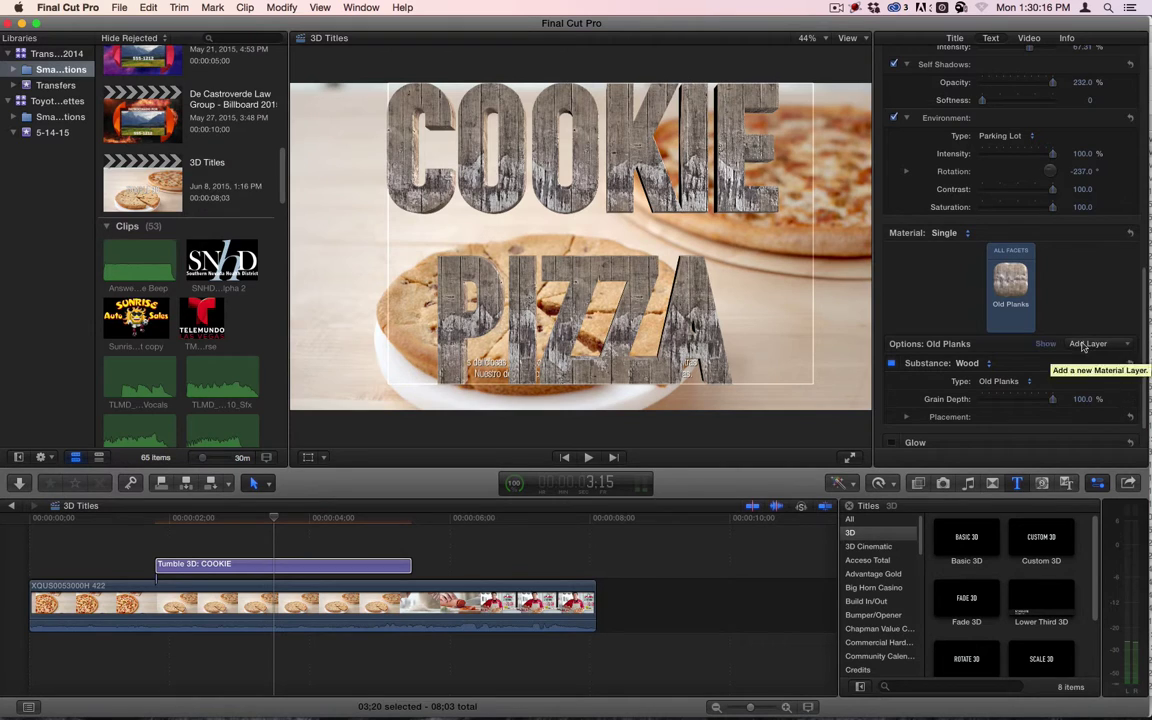
Try the Basic material on all facets of the 3D text and look over its plastic substance options.
mouse_move(1020, 277)
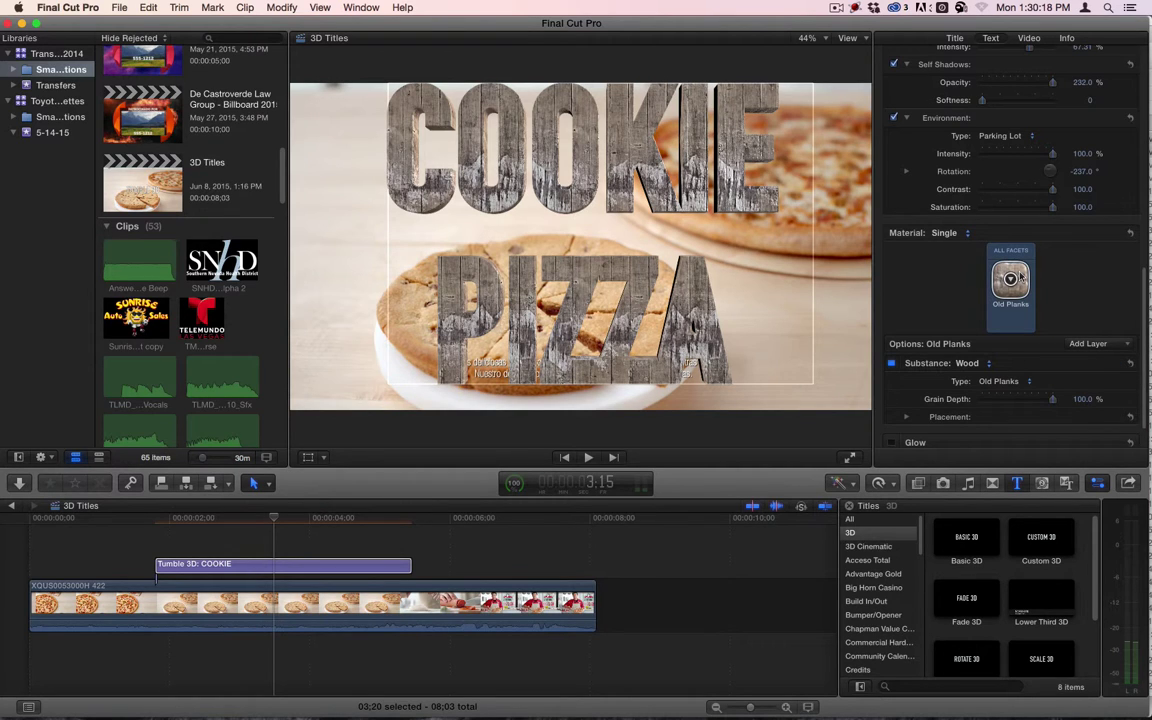
click(1012, 279)
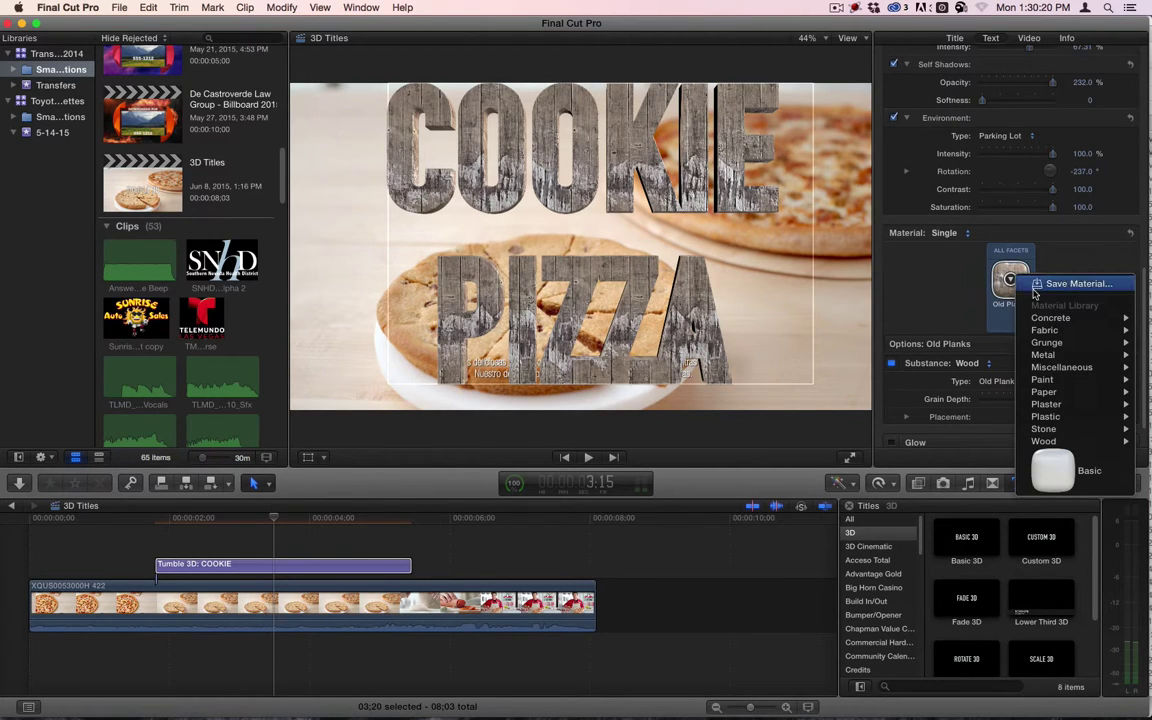
click(1078, 472)
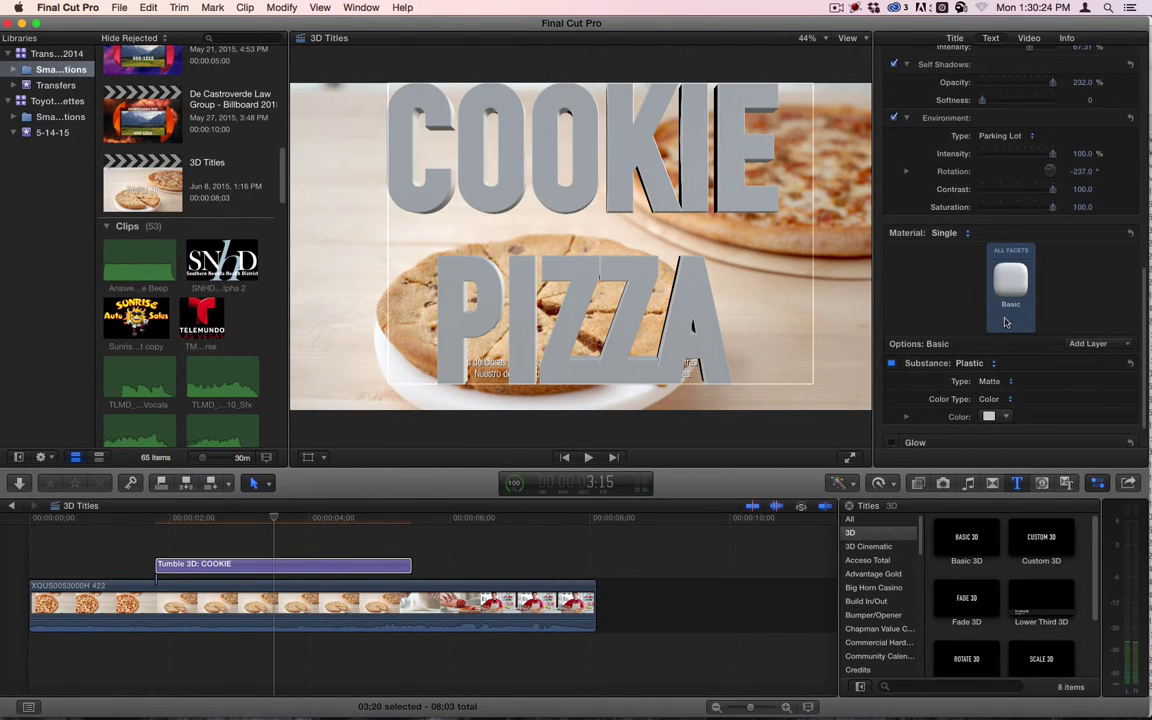
scroll(1006, 322, up, 2)
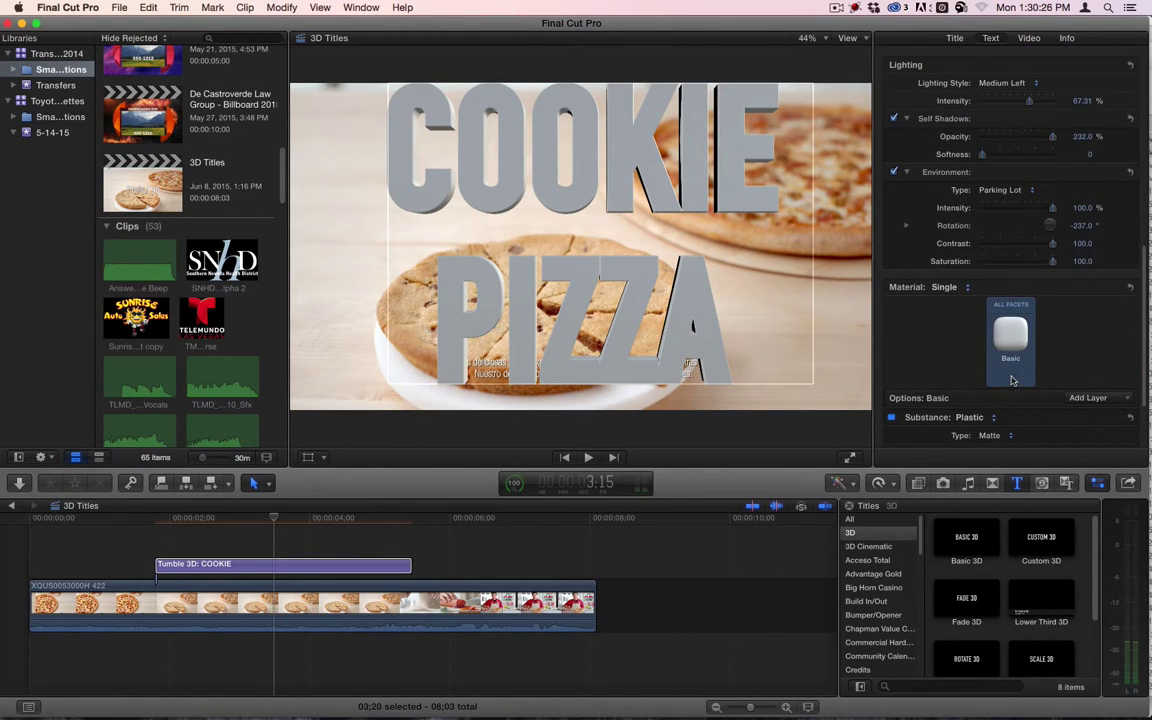
scroll(1078, 360, down, 3)
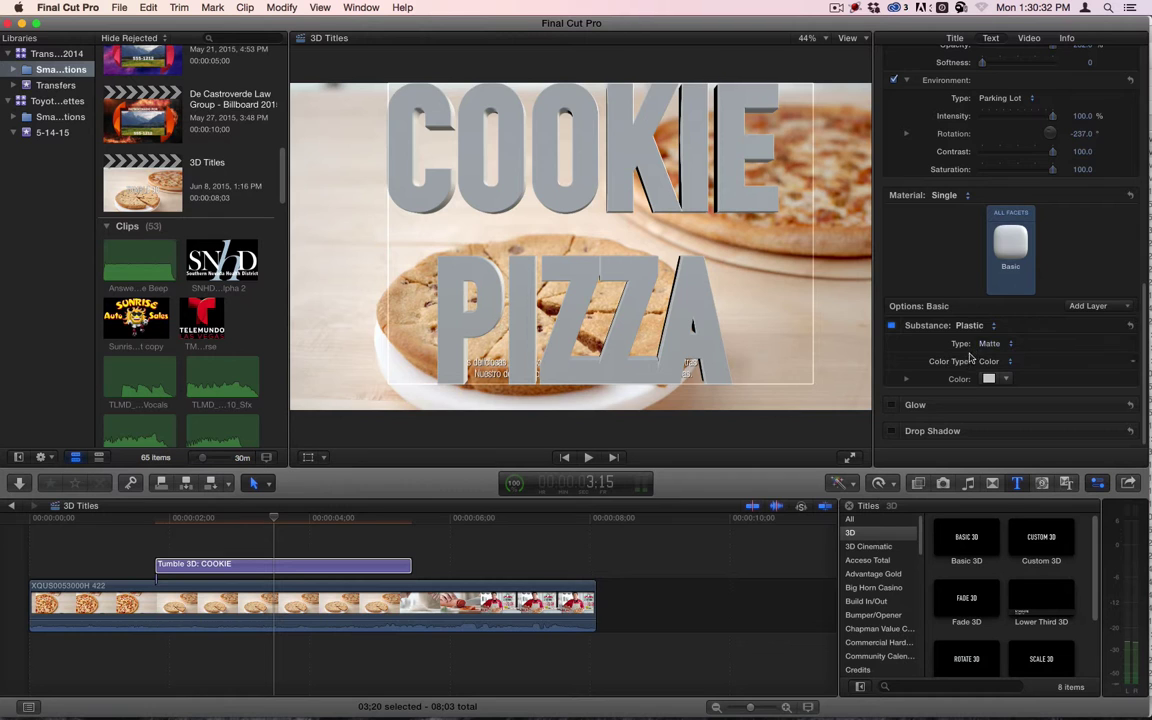
Apply the Chrome material from the Metal category to all facets of the text.
click(1009, 243)
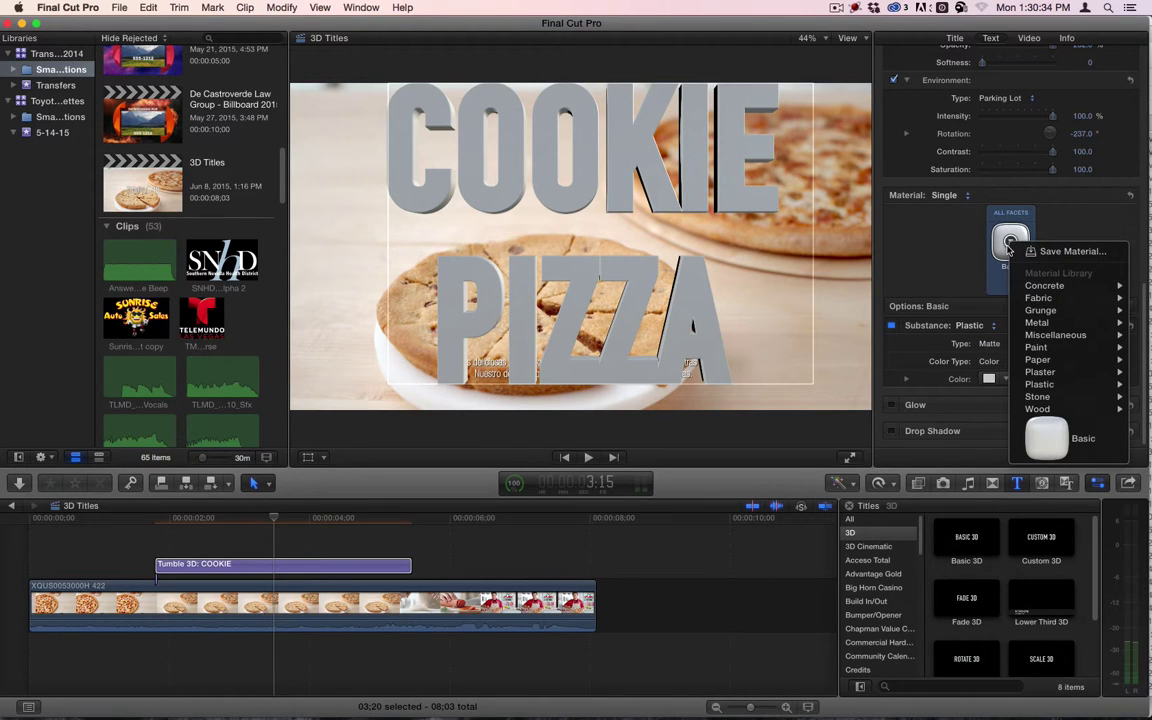
mouse_move(1040, 321)
click(940, 326)
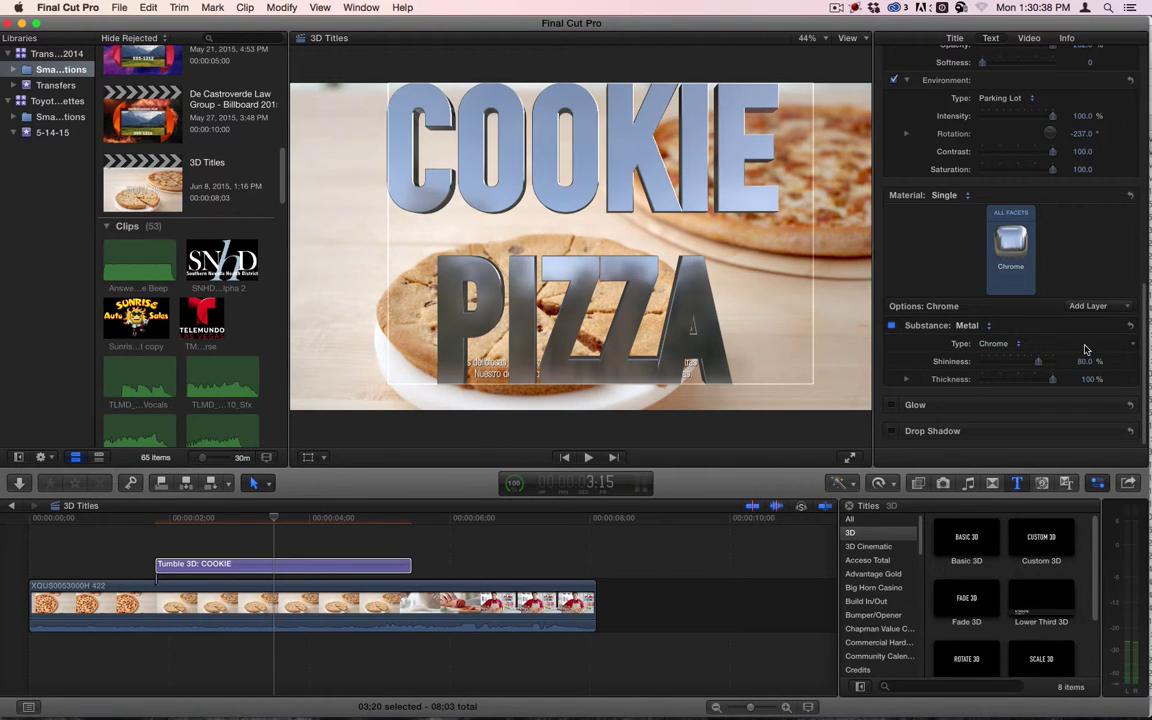
Try the Brass metal type with a Shininess of 100%, and expand the Thickness settings.
click(1035, 347)
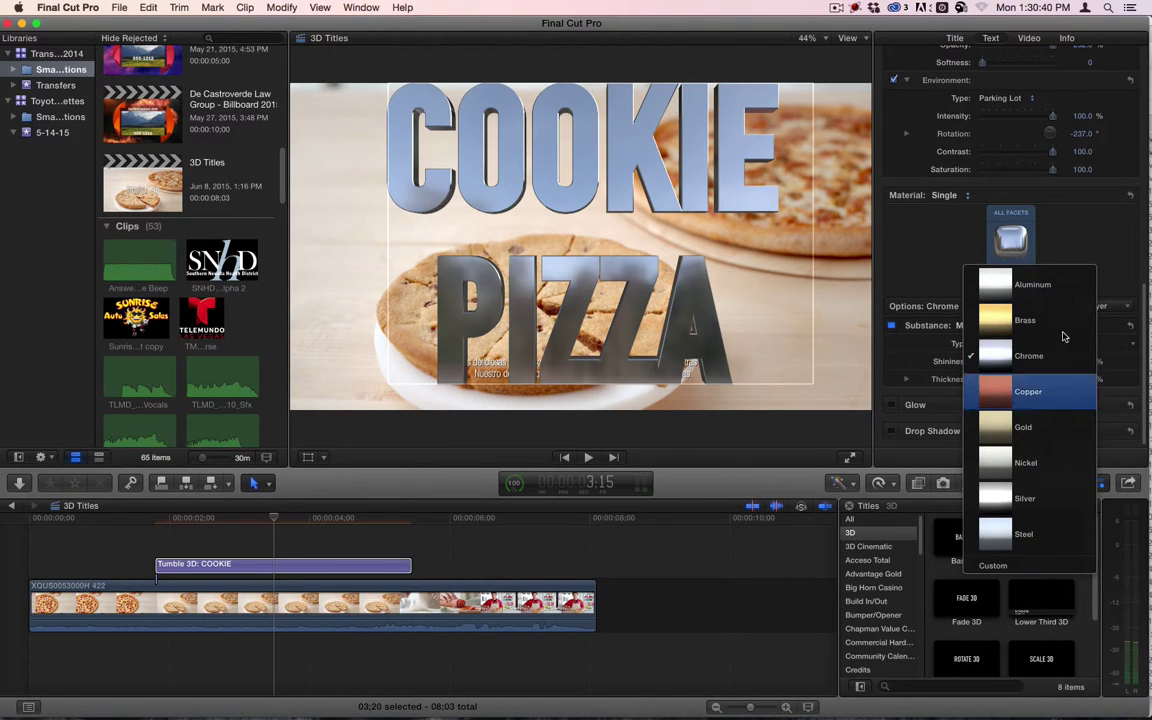
click(1049, 321)
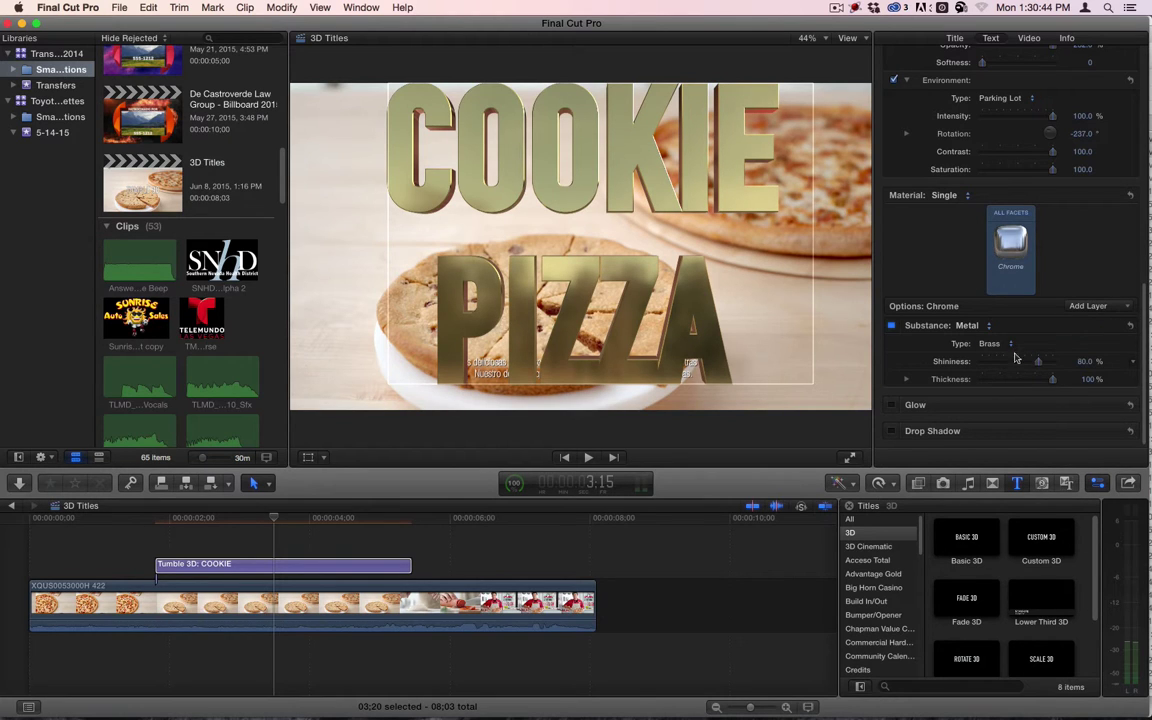
mouse_move(1036, 364)
mouse_down()
mouse_move(988, 371)
mouse_move(1060, 371)
mouse_move(1011, 380)
mouse_move(1066, 386)
mouse_up()
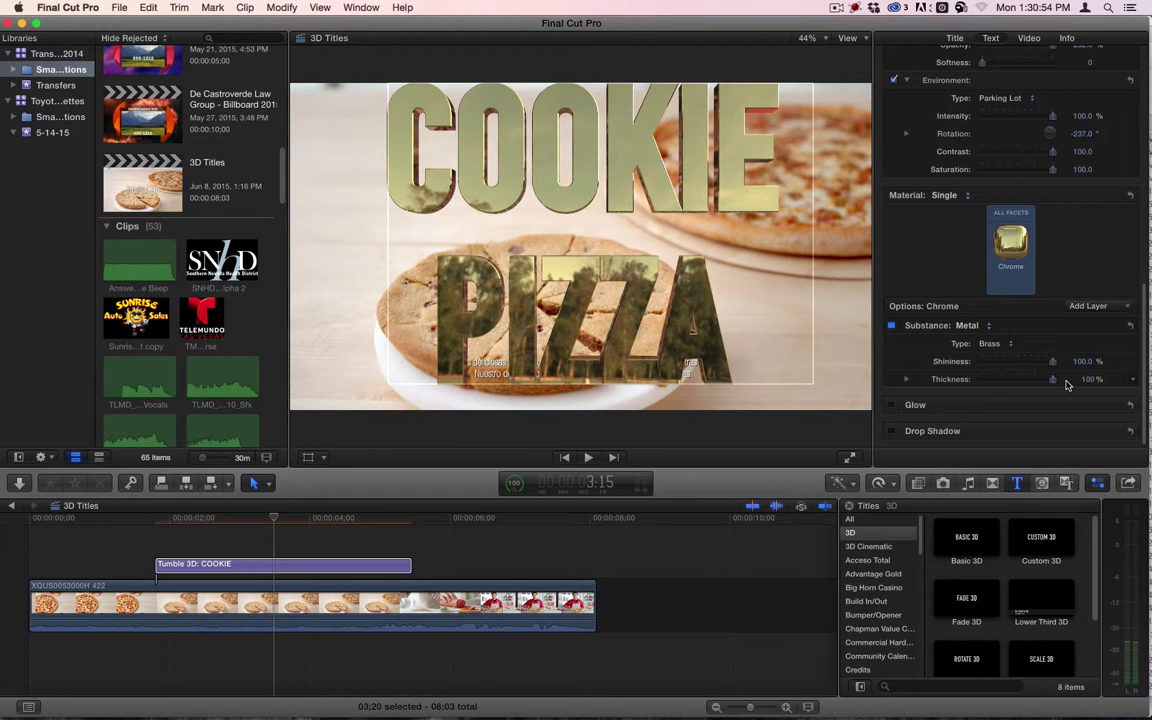
click(905, 380)
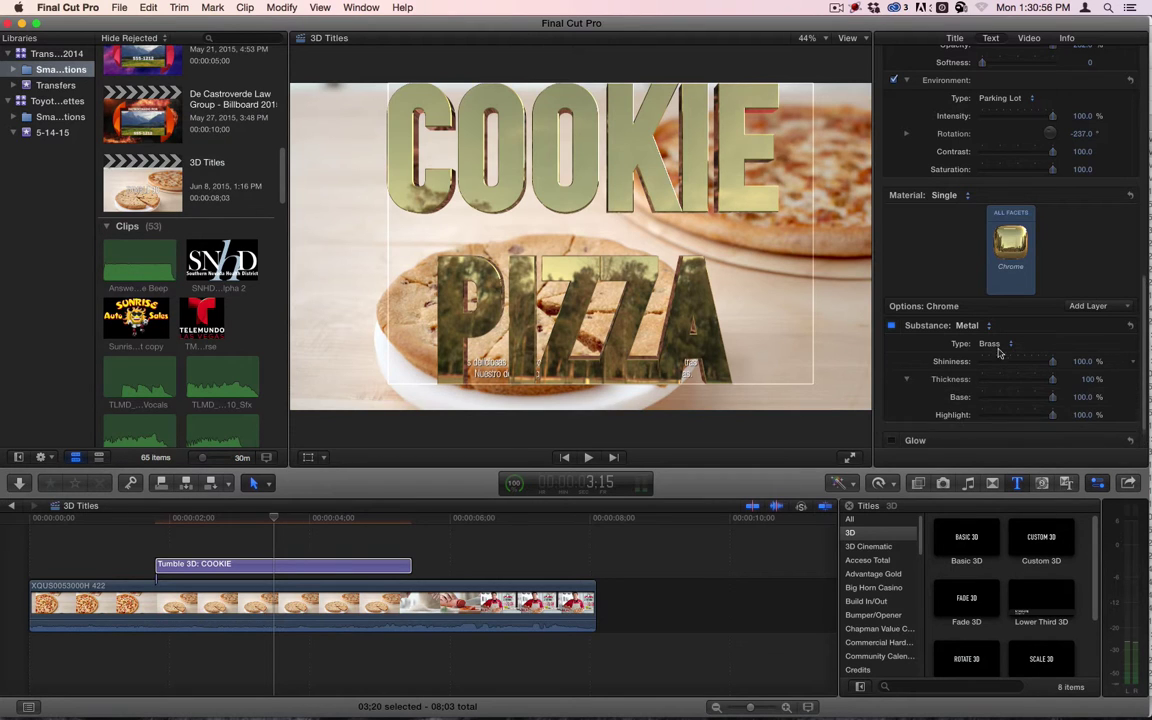
scroll(1041, 355, down, 1)
drag(1050, 355, 1084, 361)
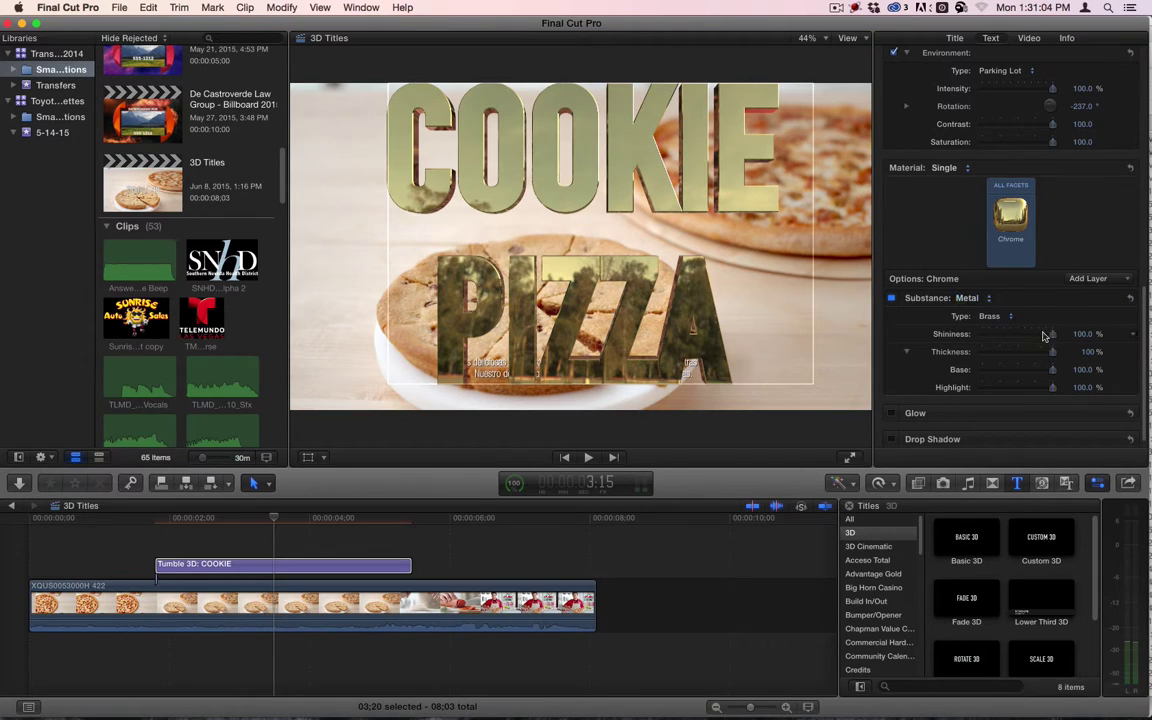
Try a Shininess of 16.83% and a Base thickness of 50.96% on the brass text, viewed at 2:13.
drag(1052, 334, 993, 334)
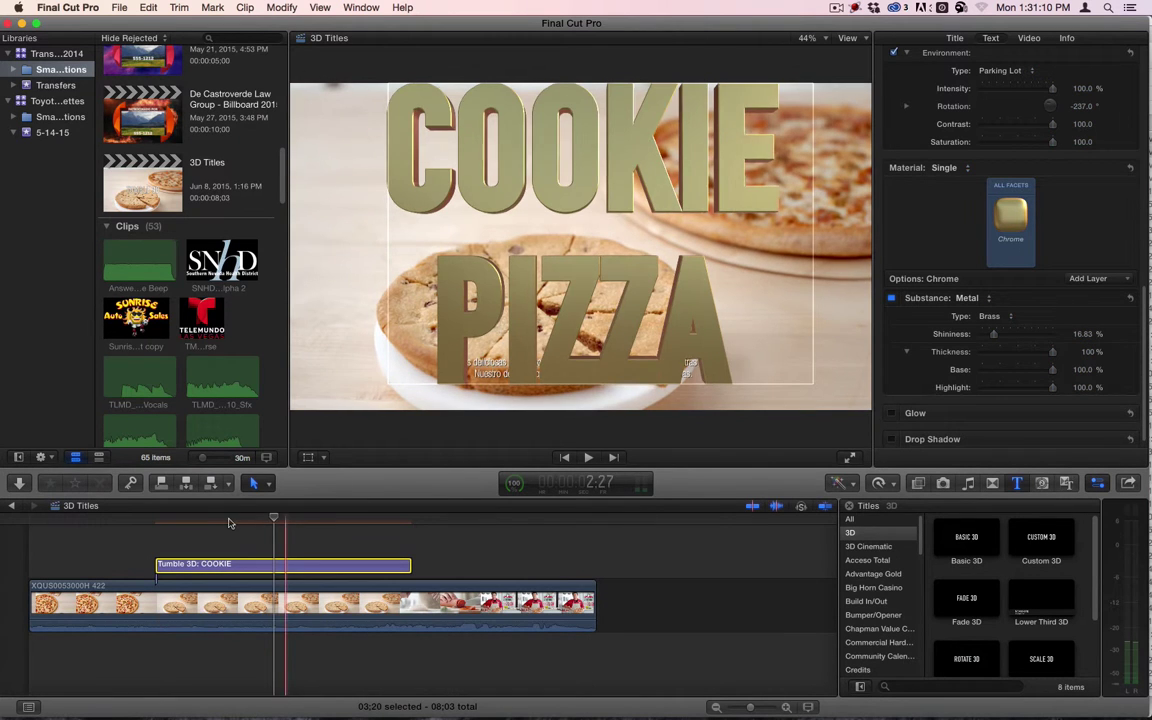
drag(228, 519, 200, 519)
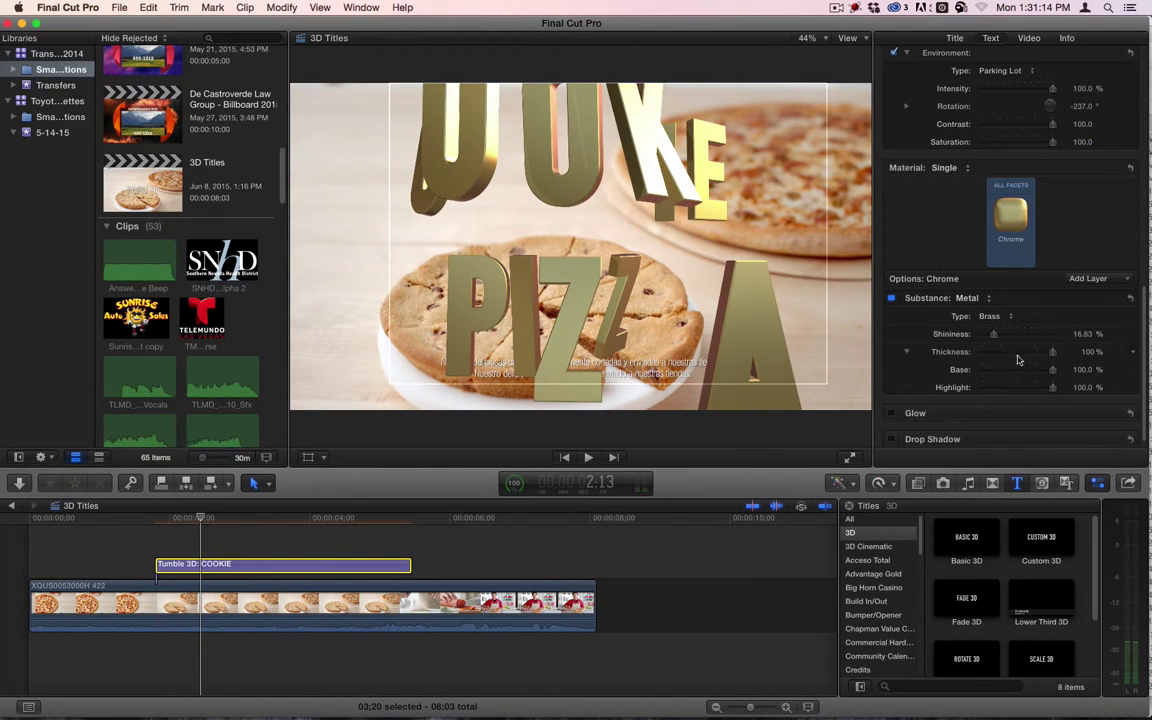
drag(1052, 352, 1010, 374)
Set the metal type to Chrome with Shininess at 100% and Base thickness at 100%.
click(988, 317)
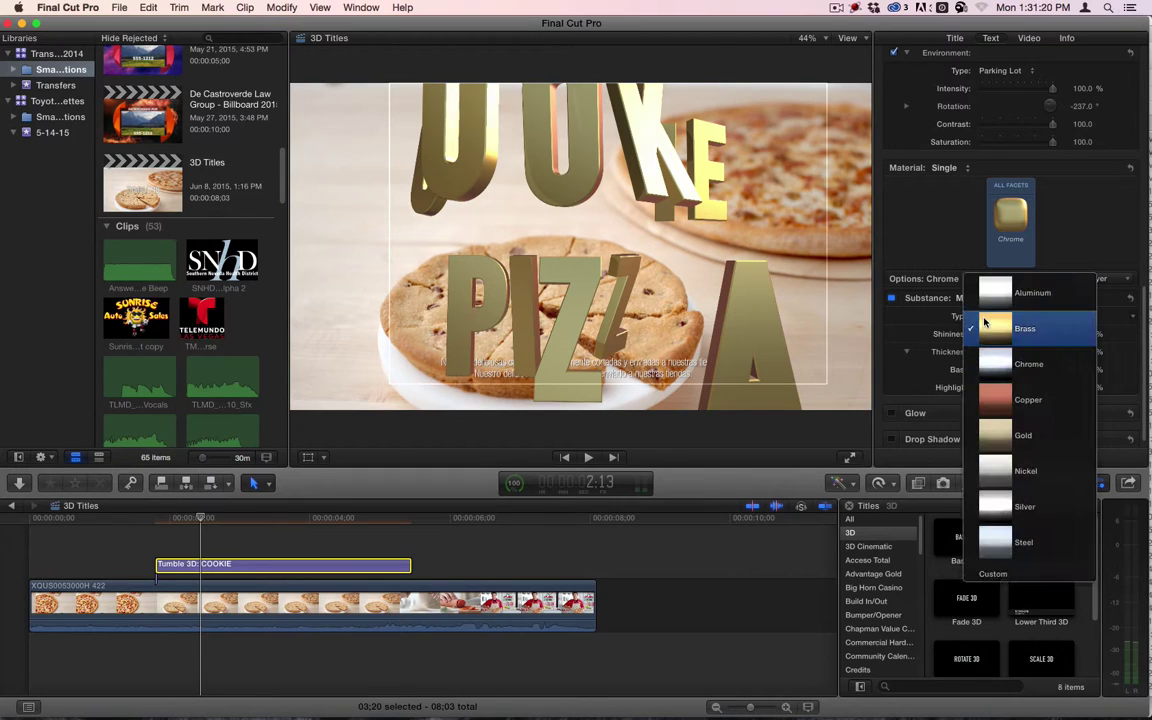
click(1030, 358)
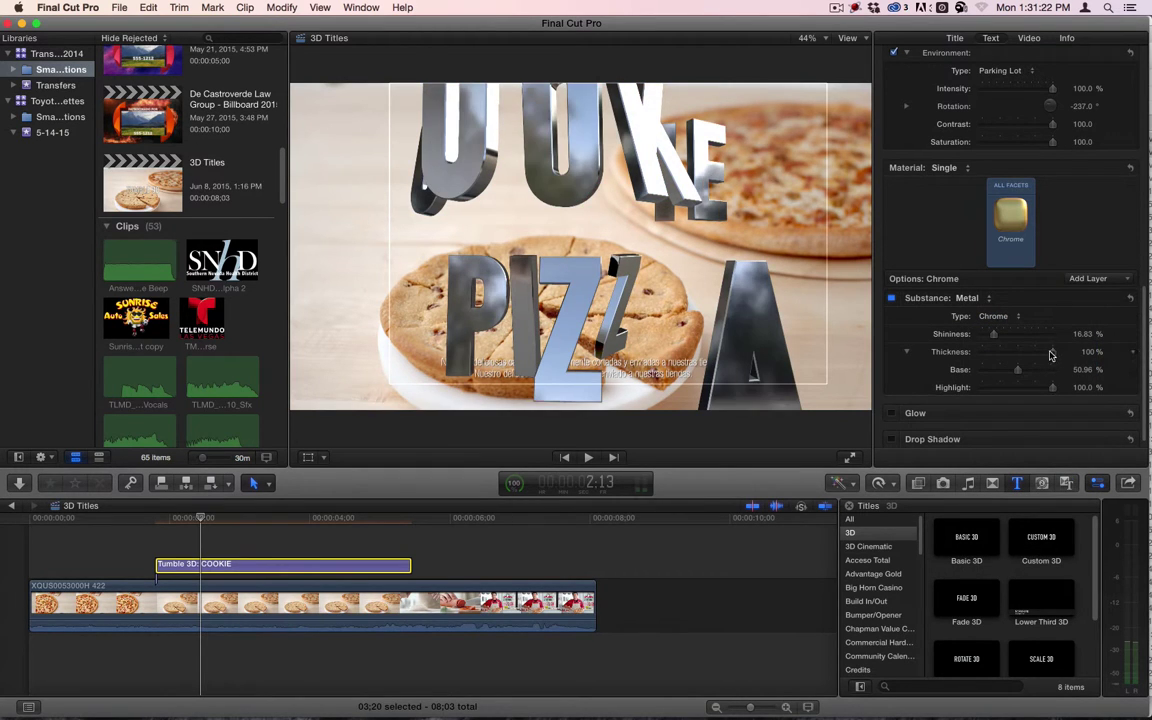
drag(1043, 359, 970, 372)
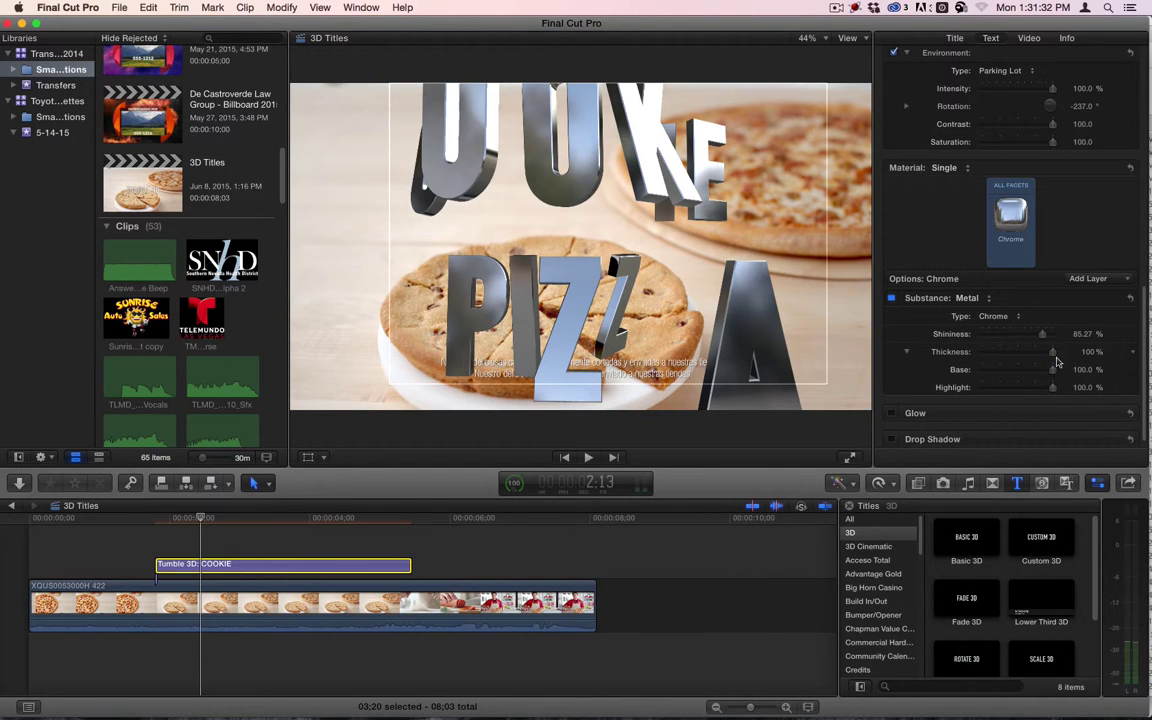
click(996, 318)
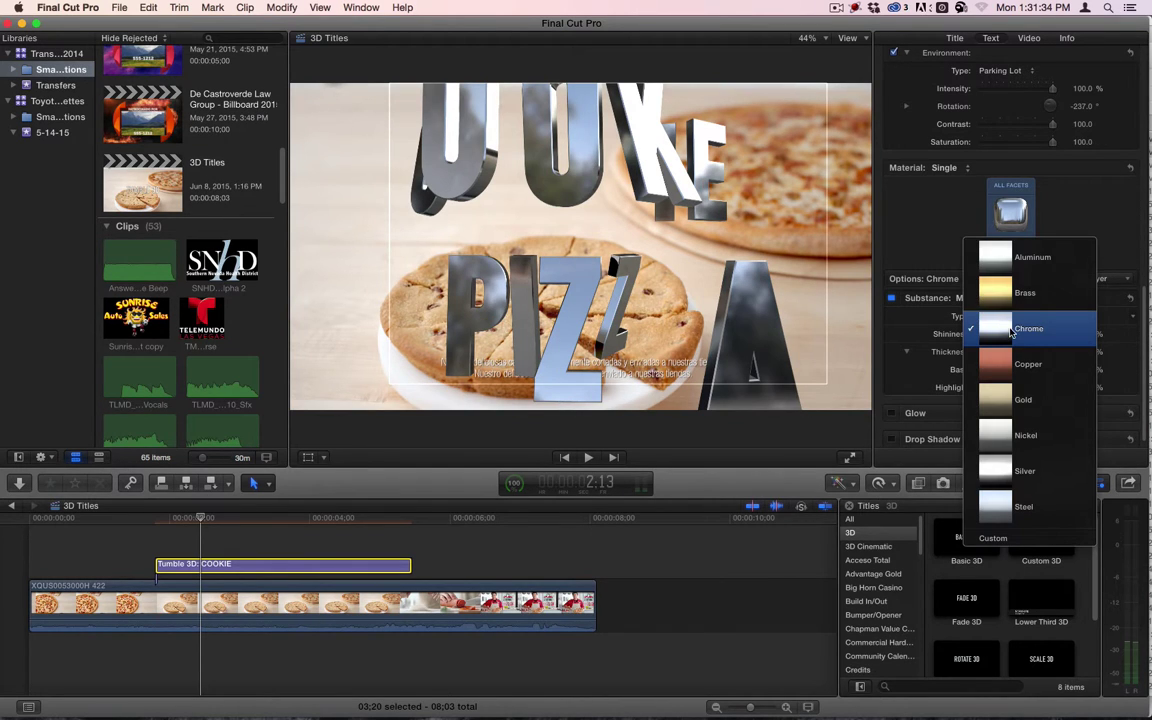
click(1011, 332)
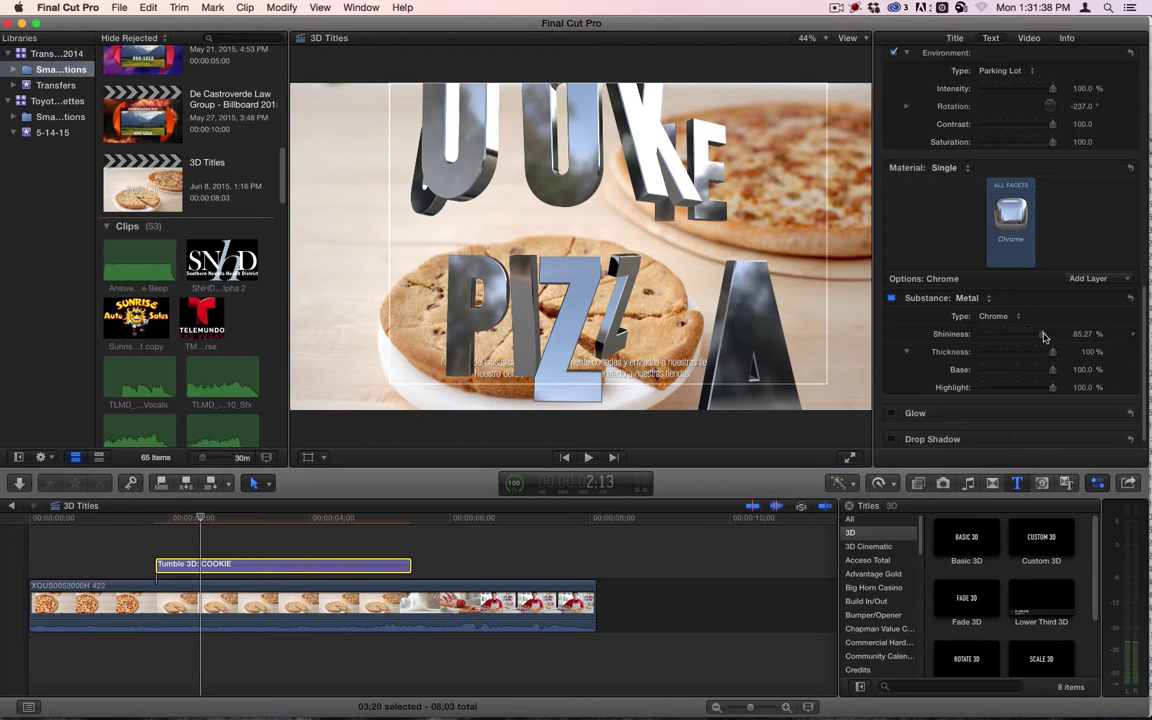
drag(1043, 337, 1068, 335)
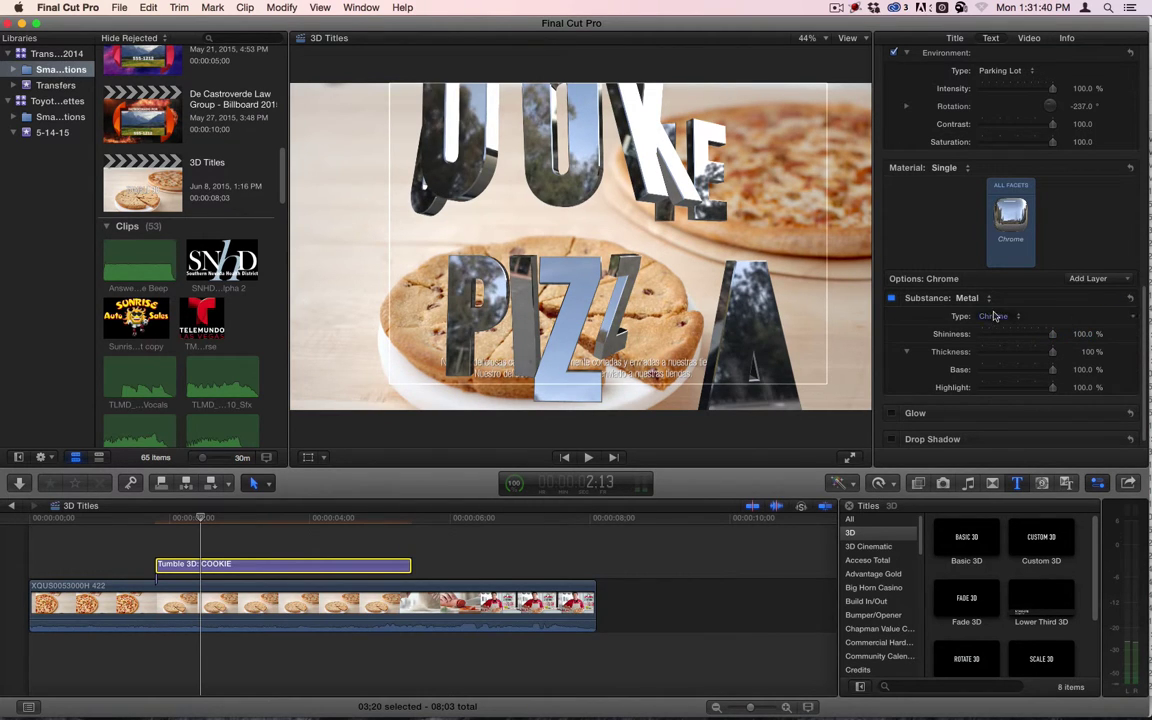
Move the playhead to 3:07 and set the Parking Lot environment's Rotation to 49°.
drag(200, 518, 258, 520)
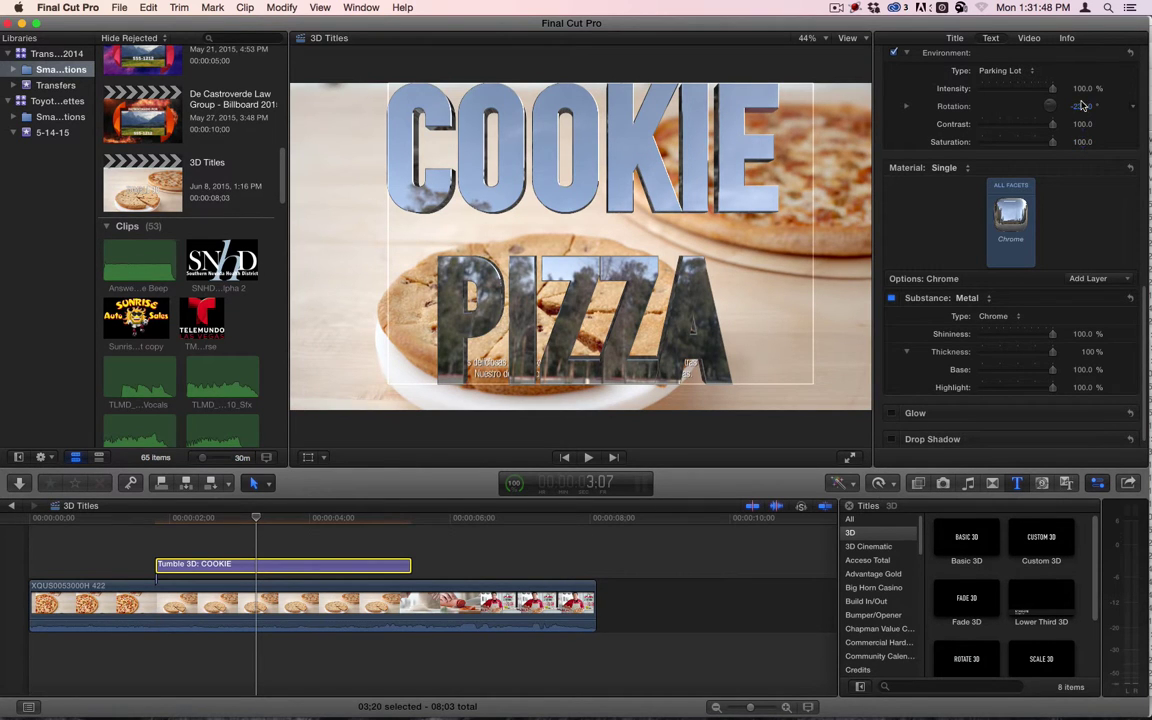
drag(1085, 108, 1140, 108)
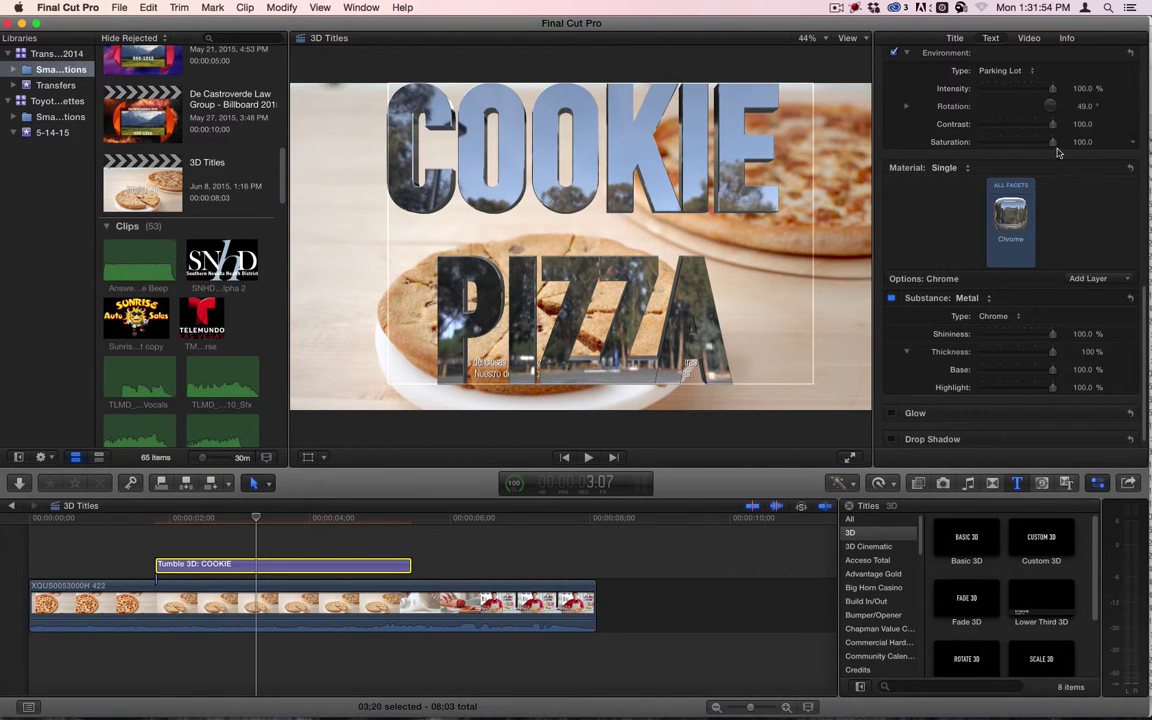
Change the environment type to Squares and set its Rotation to -184°.
click(1044, 74)
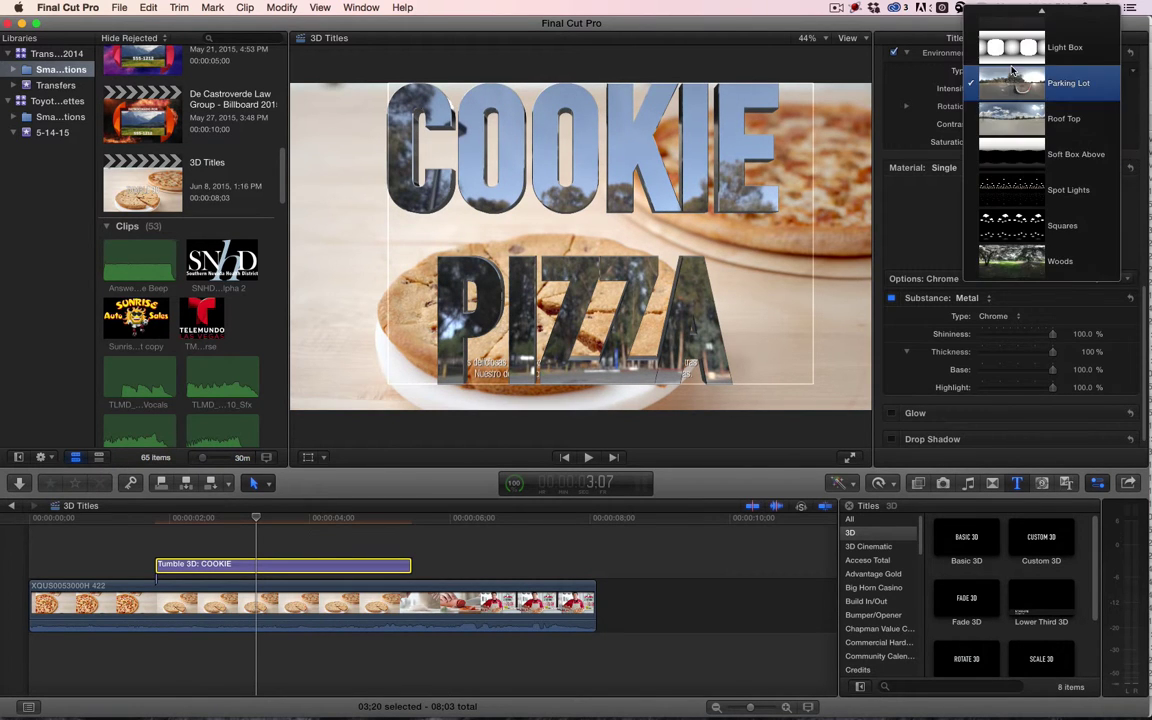
click(1044, 226)
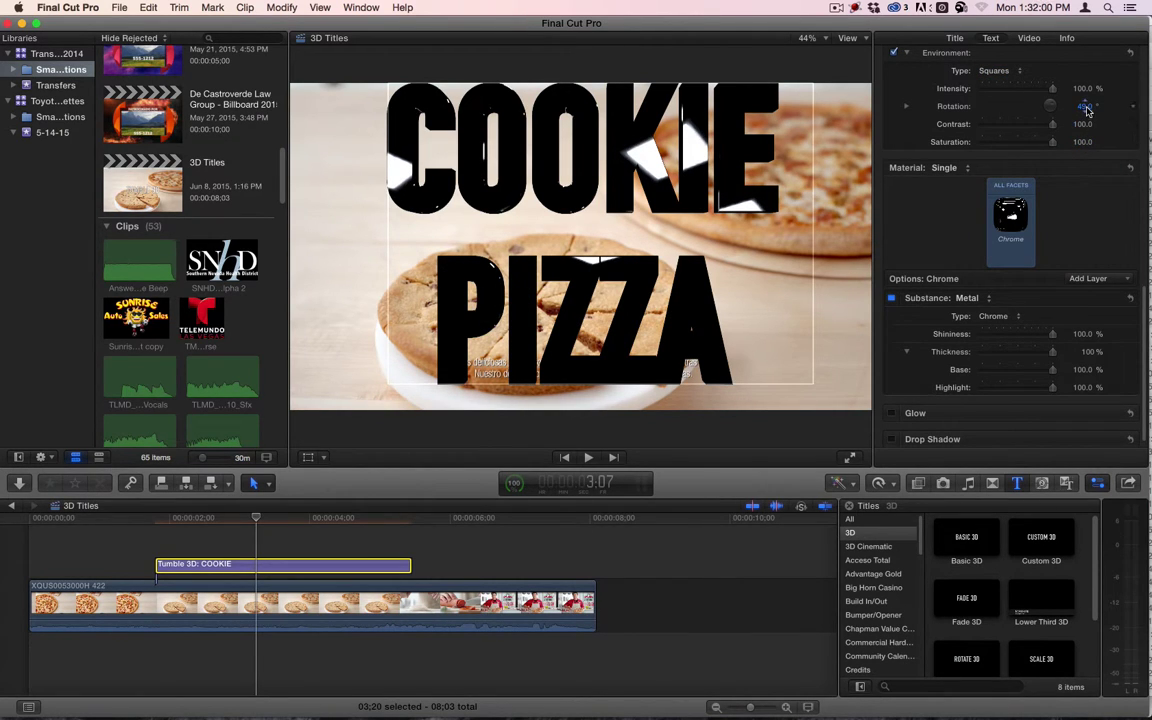
drag(1087, 110, 1087, 250)
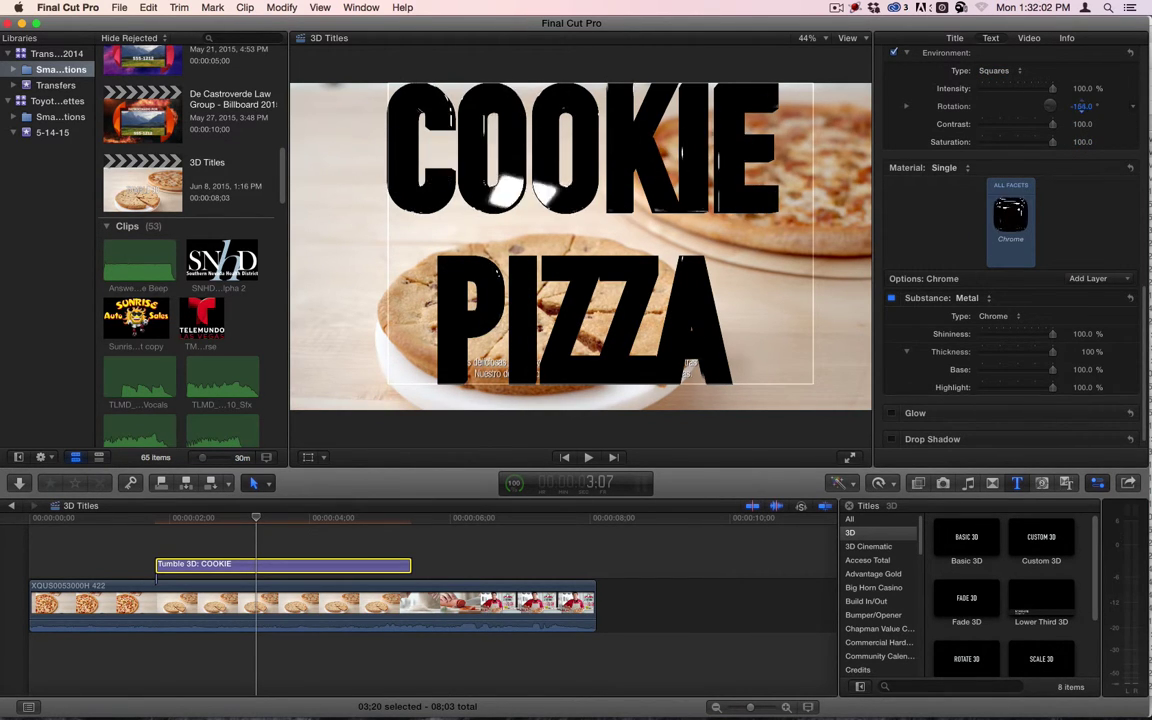
Change the environment type to Colorful with a Rotation of 310° and move the playhead to 3:14.
click(1000, 71)
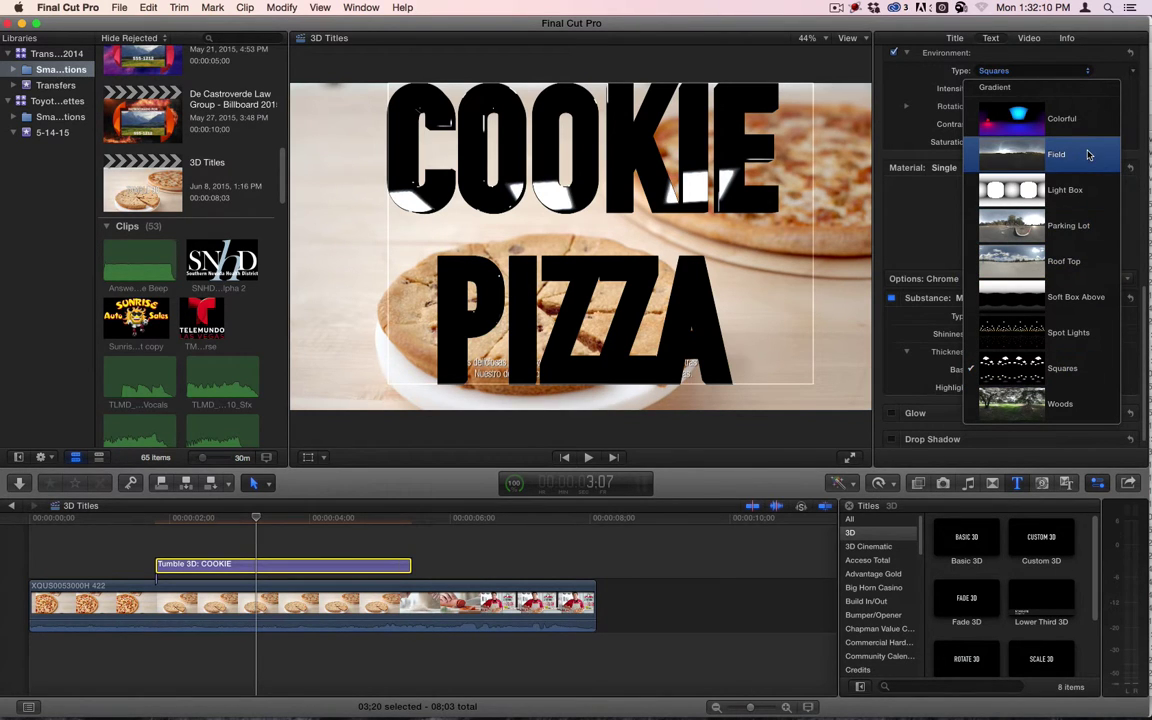
key(Escape)
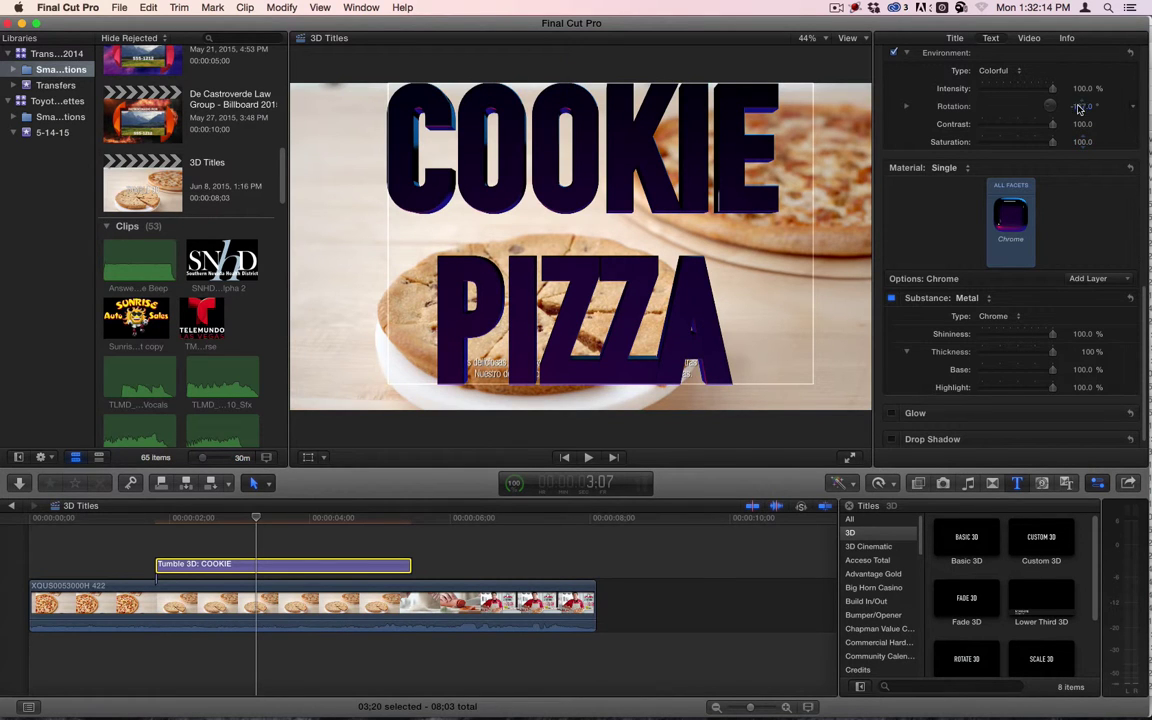
mouse_move(1078, 110)
mouse_down()
mouse_move(1046, 110)
mouse_move(1088, 107)
mouse_up()
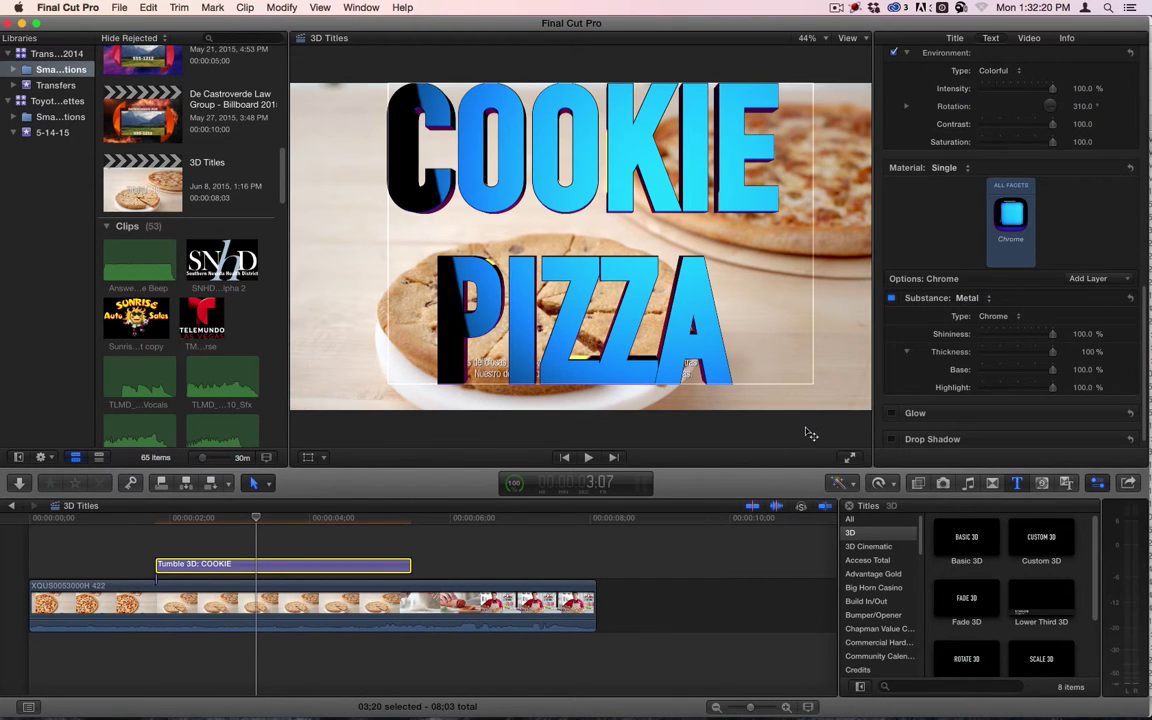
click(230, 519)
drag(230, 519, 274, 524)
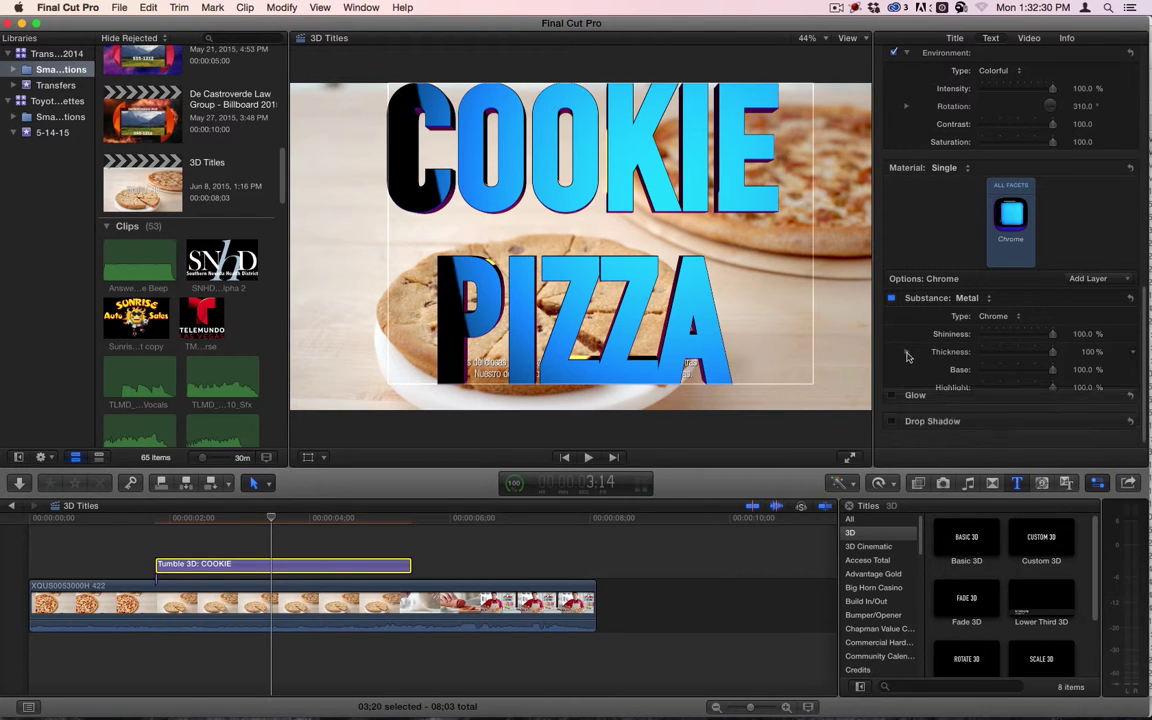
Replace the title's Chrome material with the Basic preset from the material library.
scroll(950, 340, up, 2)
click(972, 326)
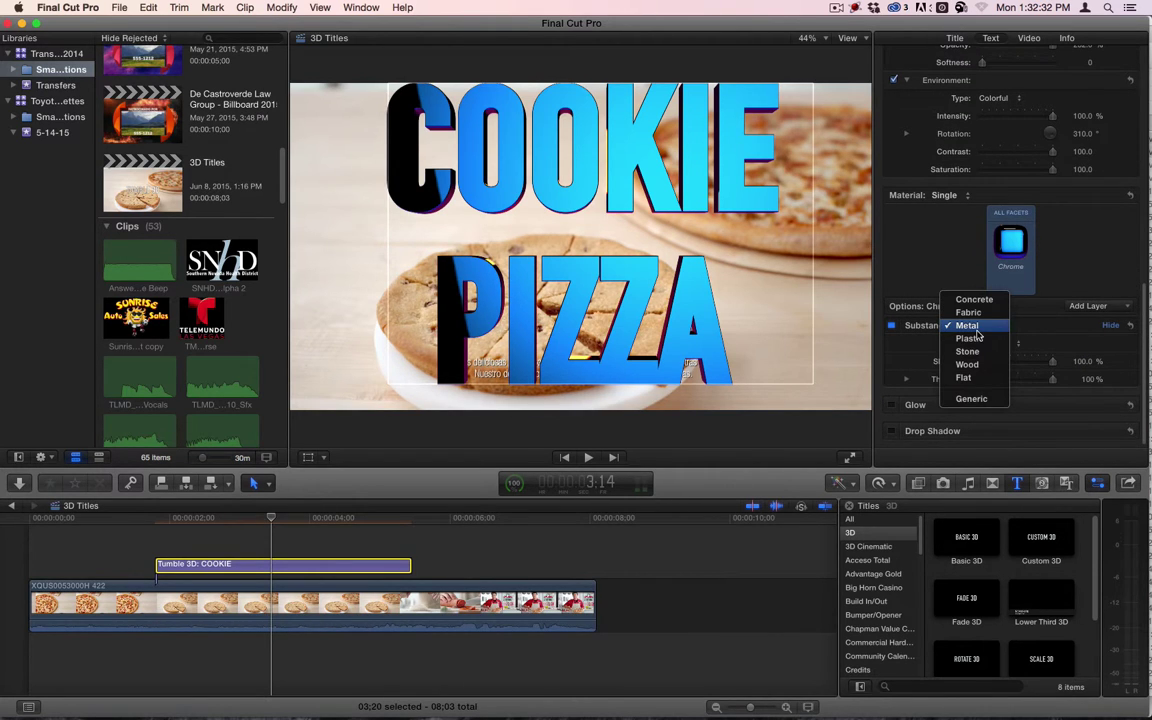
click(968, 326)
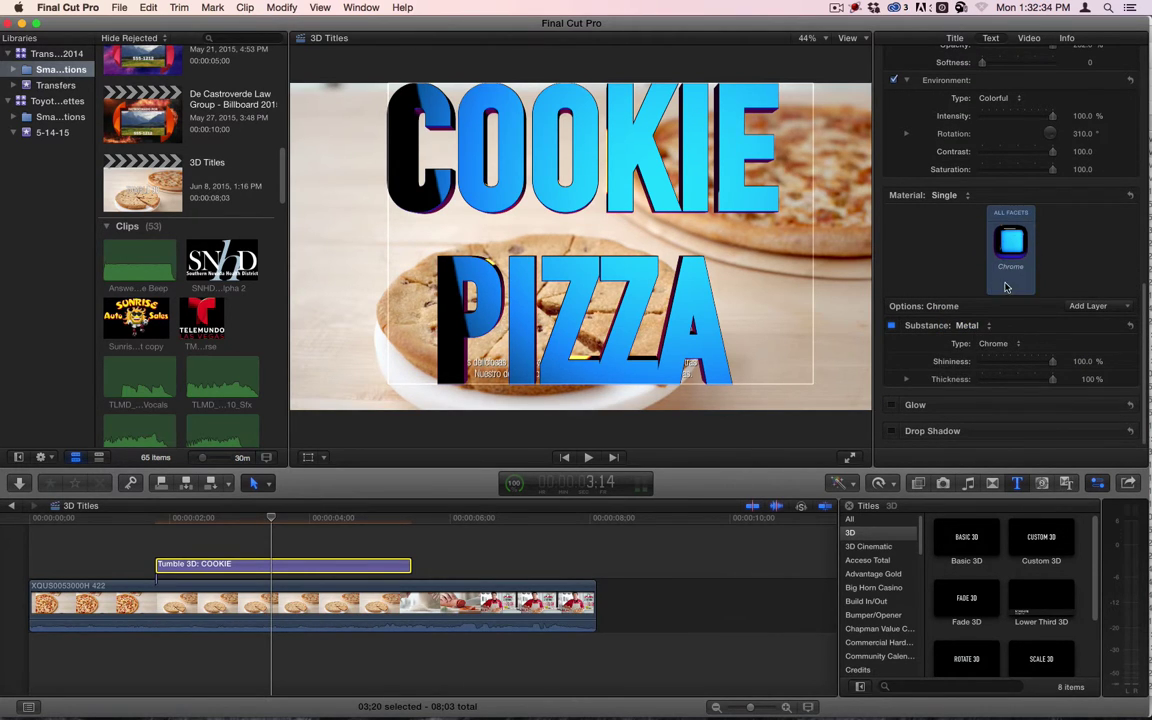
scroll(1006, 287, up, 4)
click(1012, 333)
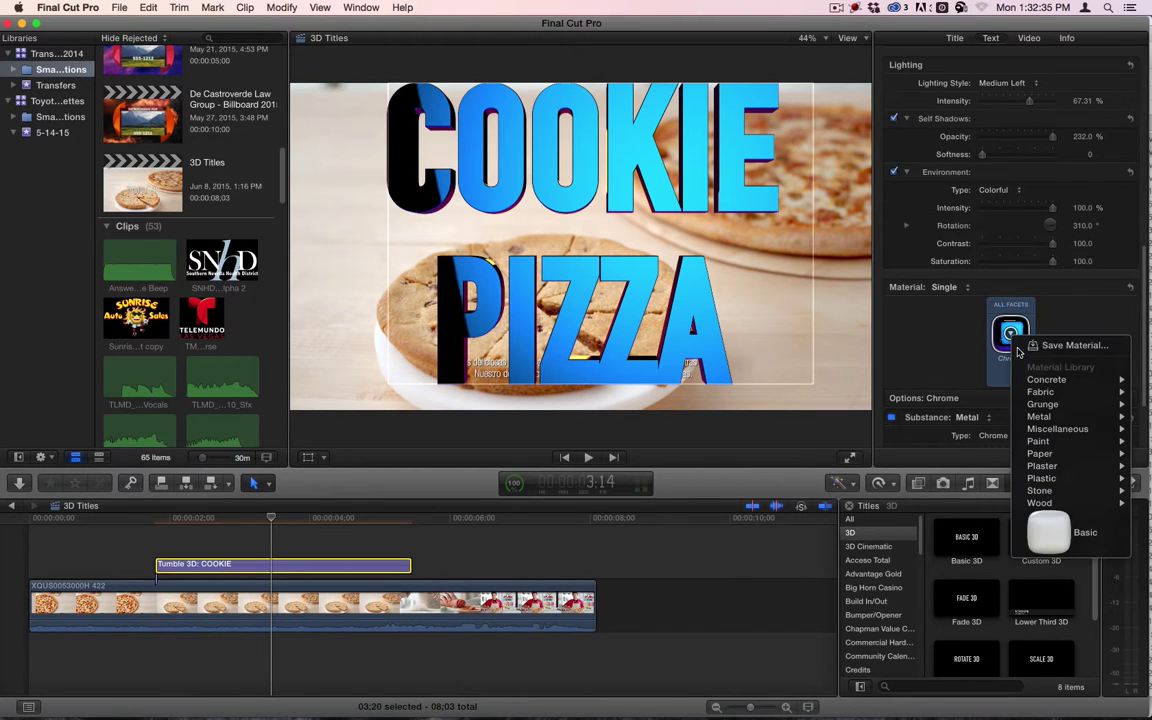
click(1044, 518)
Try an Aluminum Metal substance on the title with Shininess at 100% and Thickness at 31%.
scroll(966, 370, down, 4)
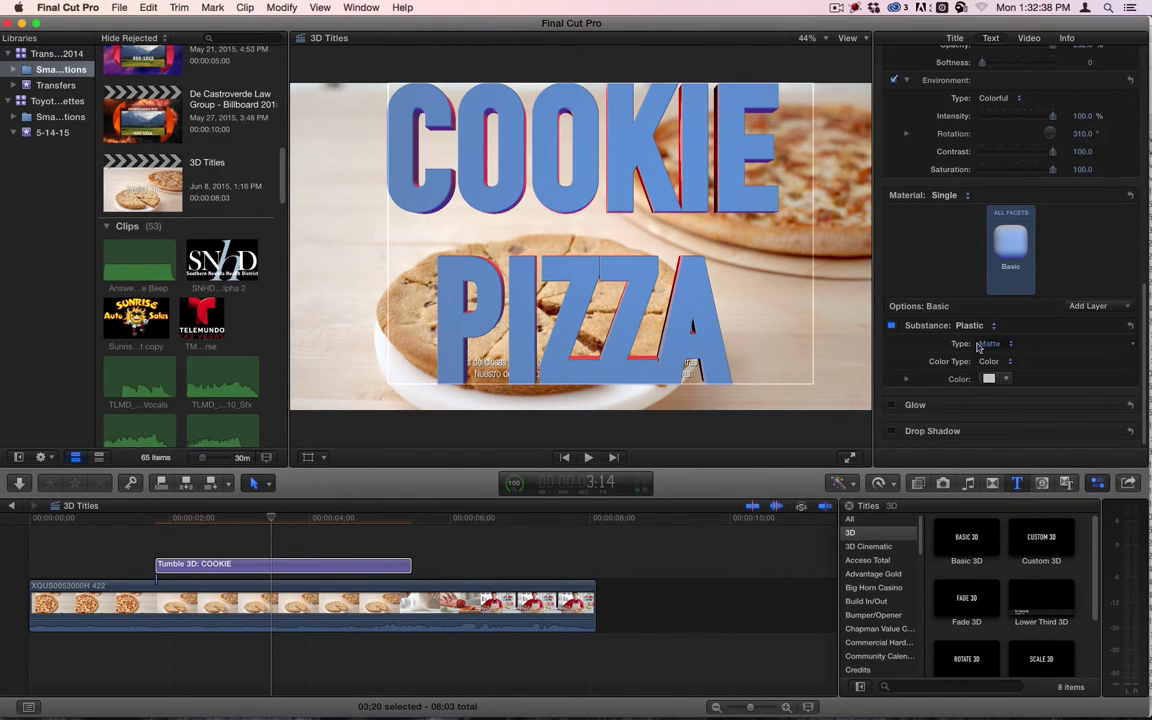
click(975, 326)
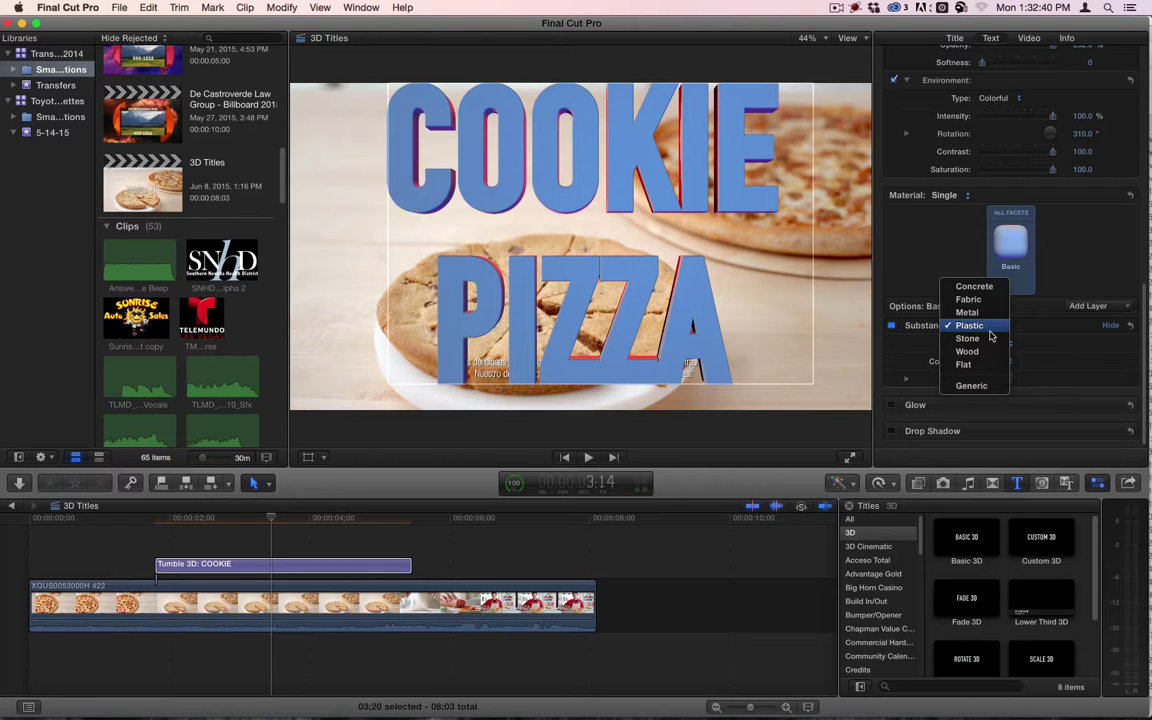
click(985, 312)
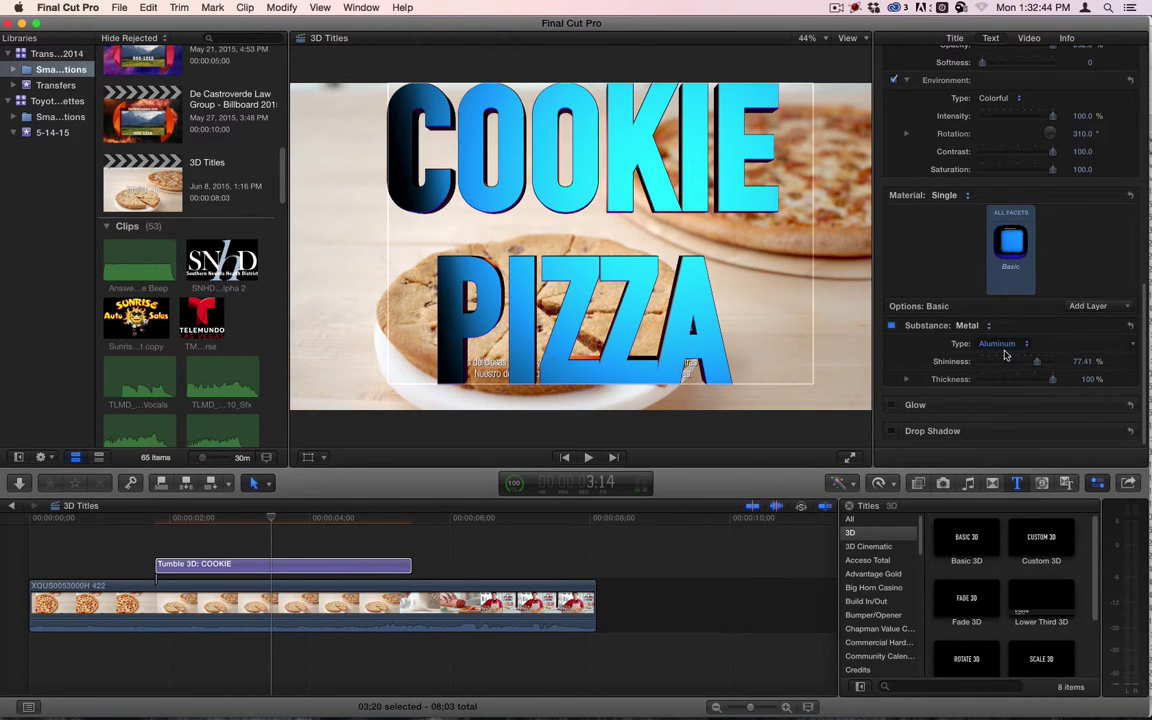
mouse_move(1037, 366)
mouse_down()
mouse_move(1060, 367)
mouse_move(1044, 381)
mouse_up()
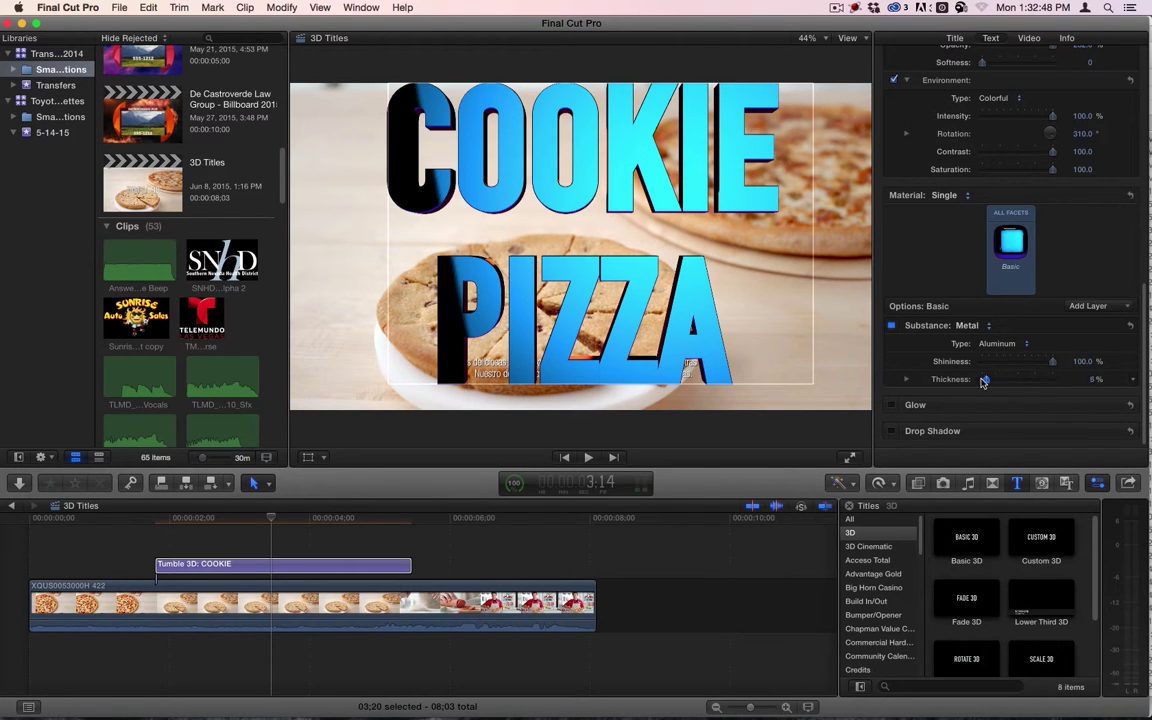
click(998, 344)
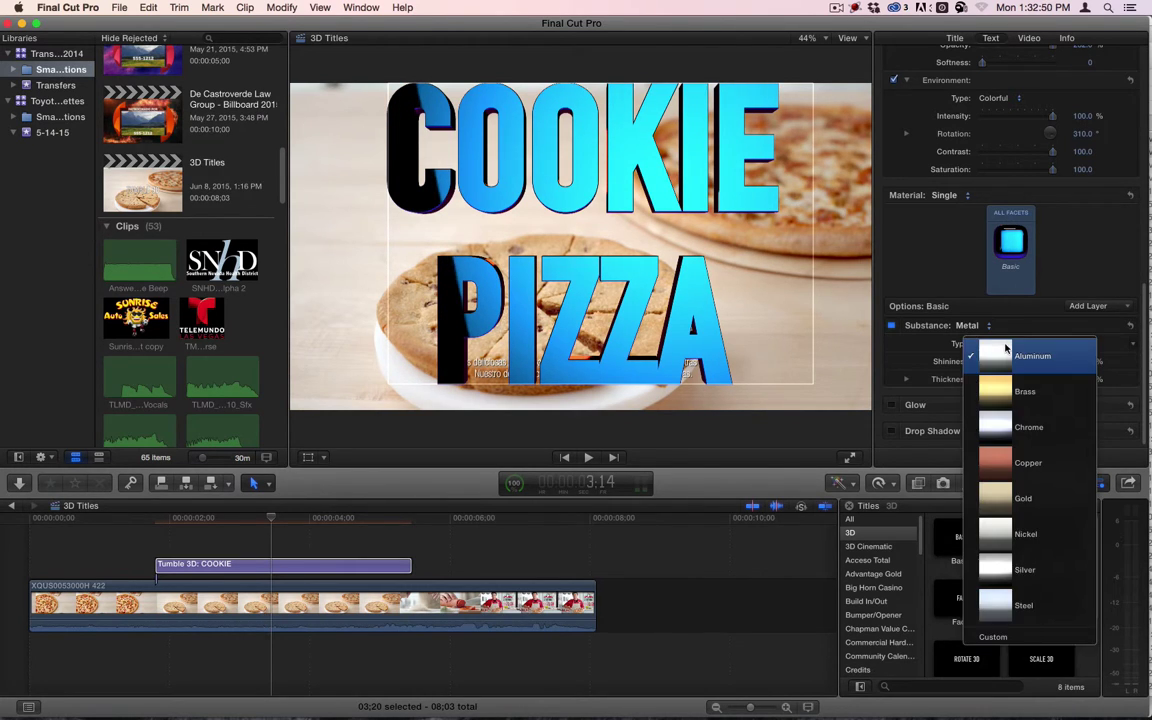
click(960, 350)
Change the substance to Plastic, keeping the type Shiny and the color type Color.
click(980, 327)
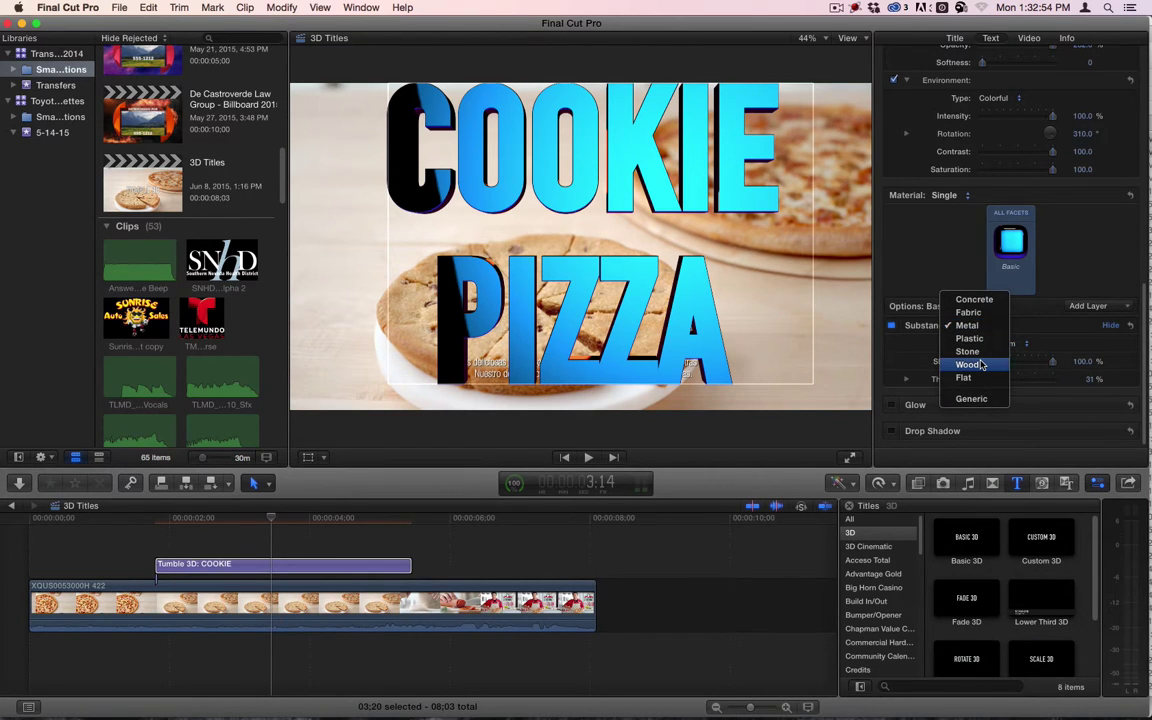
click(987, 340)
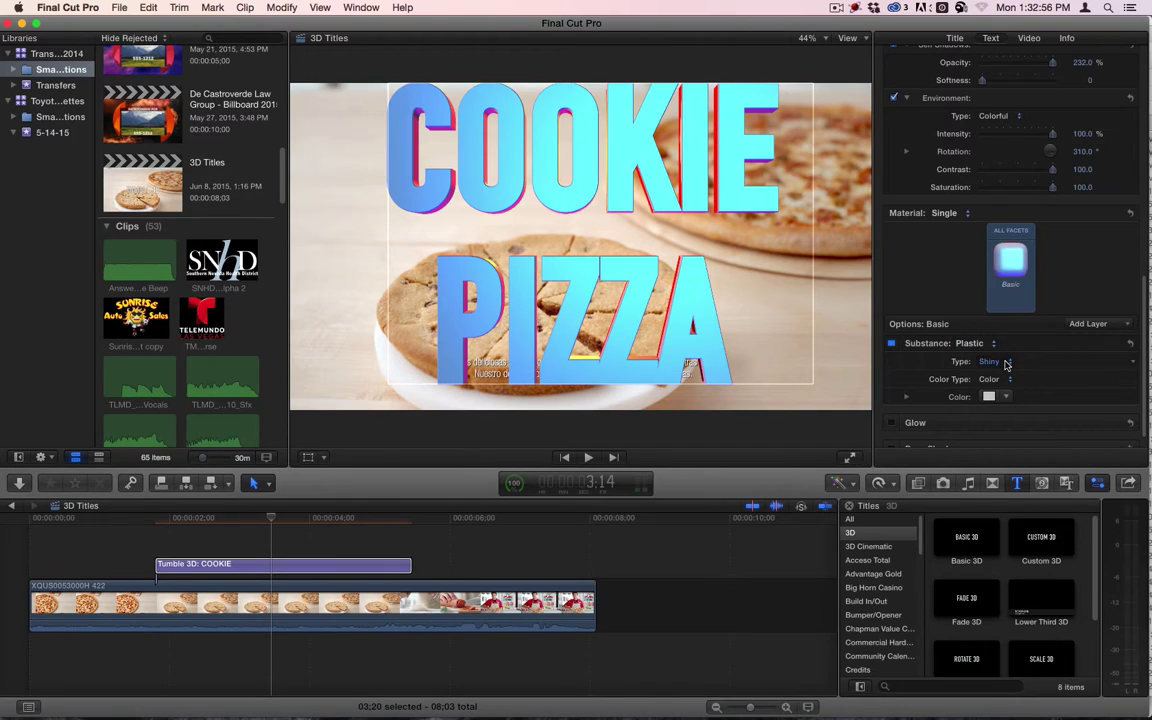
click(1003, 366)
click(1026, 371)
click(1001, 381)
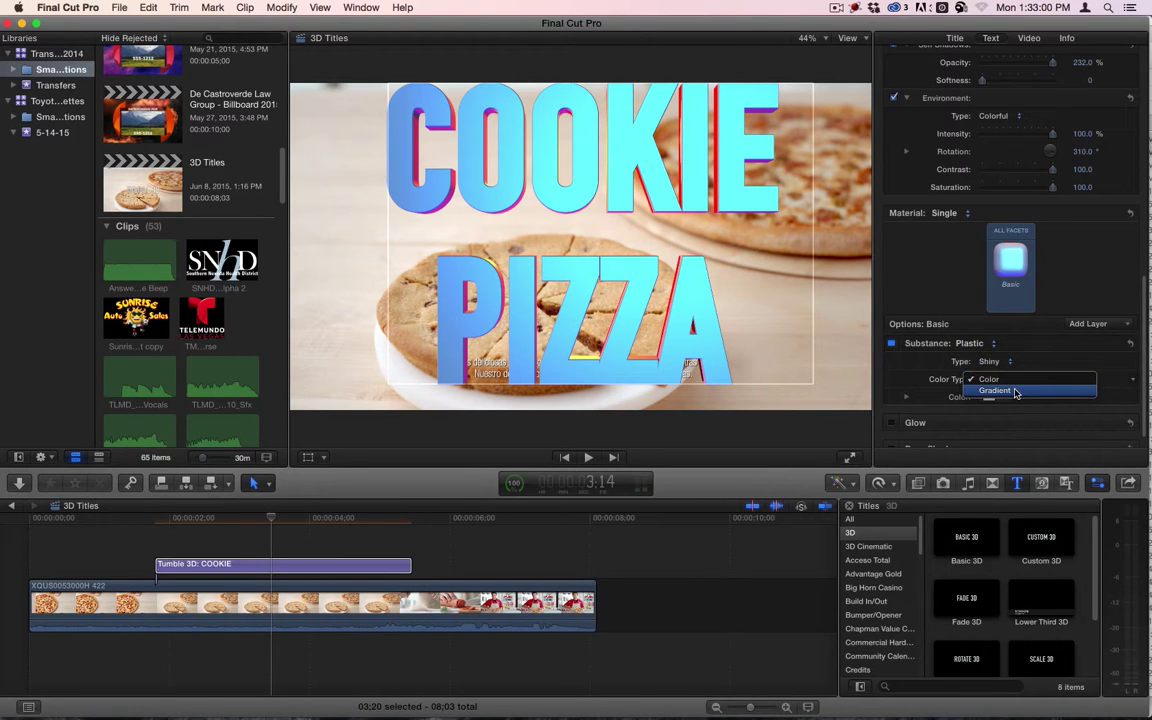
click(958, 397)
Expand the plastic's color channels and set Red to 0.18.
click(907, 400)
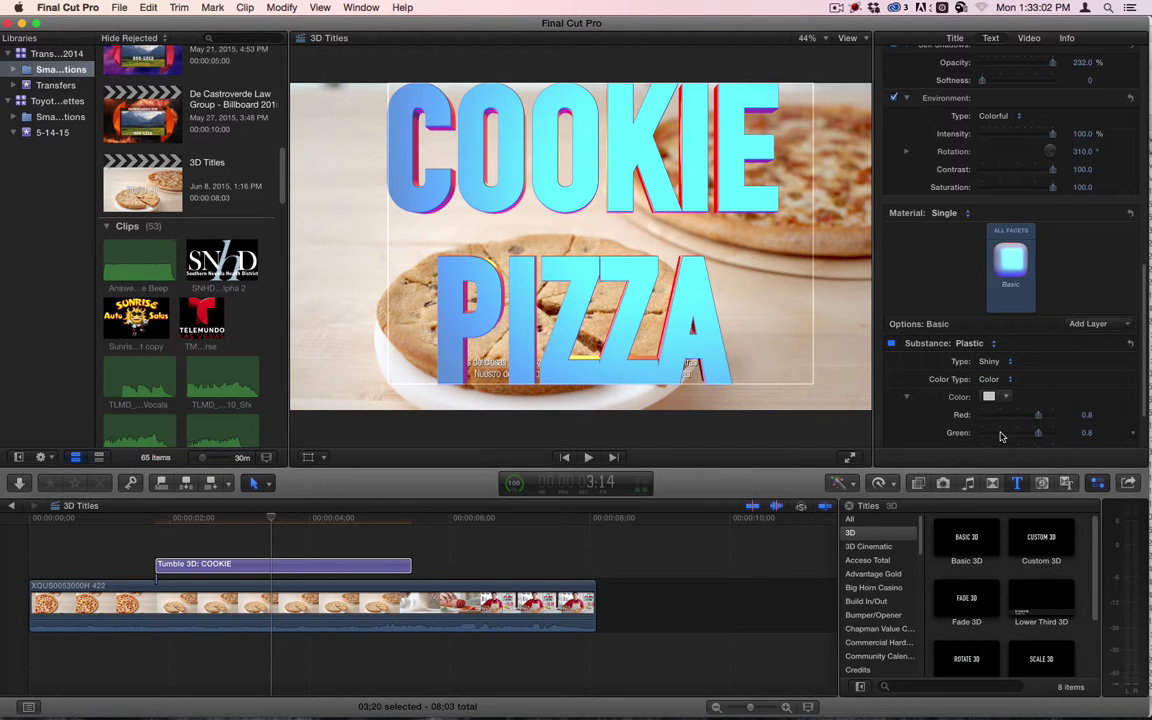
click(1005, 418)
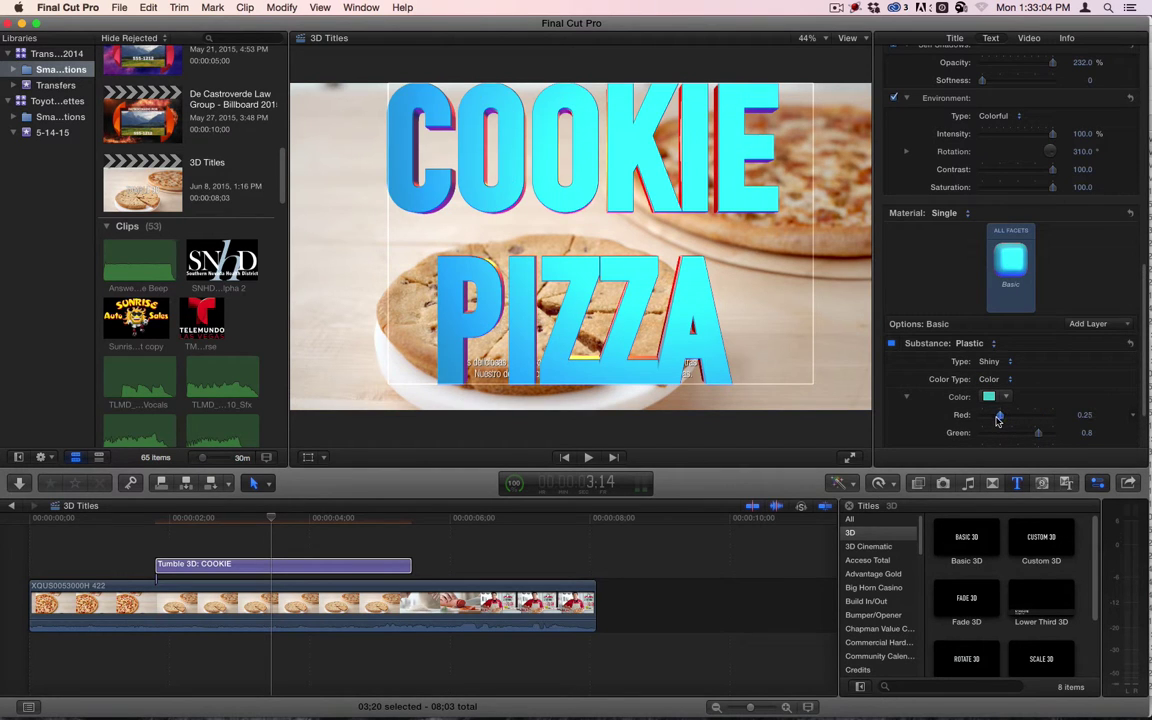
scroll(1039, 421, down, 3)
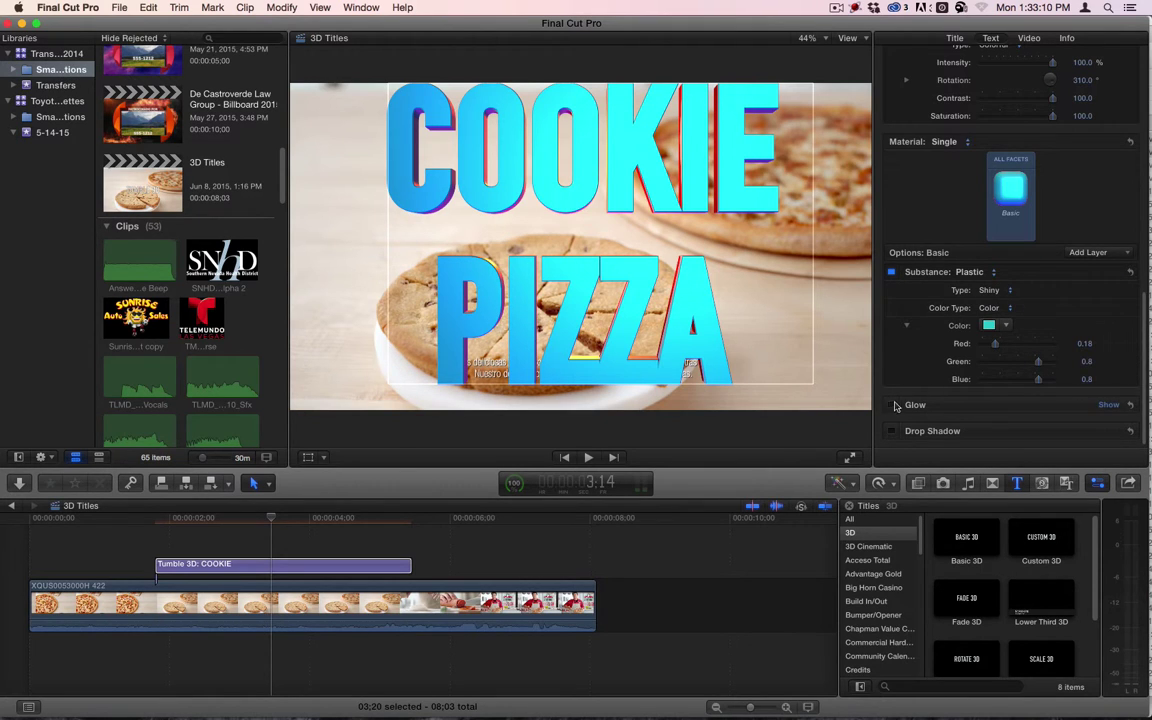
Enable the title's drop shadow with 100% Opacity and a Distance of 60, and strongly increase its Blur.
click(891, 431)
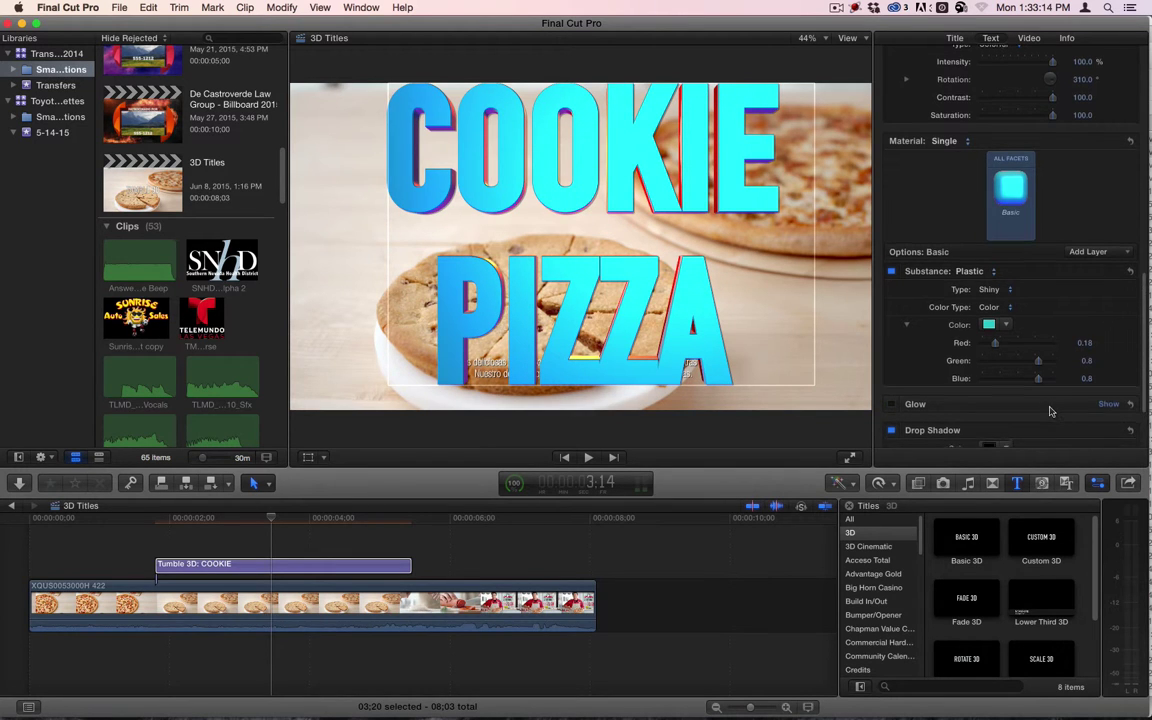
scroll(1049, 425, down, 3)
drag(981, 399, 1054, 379)
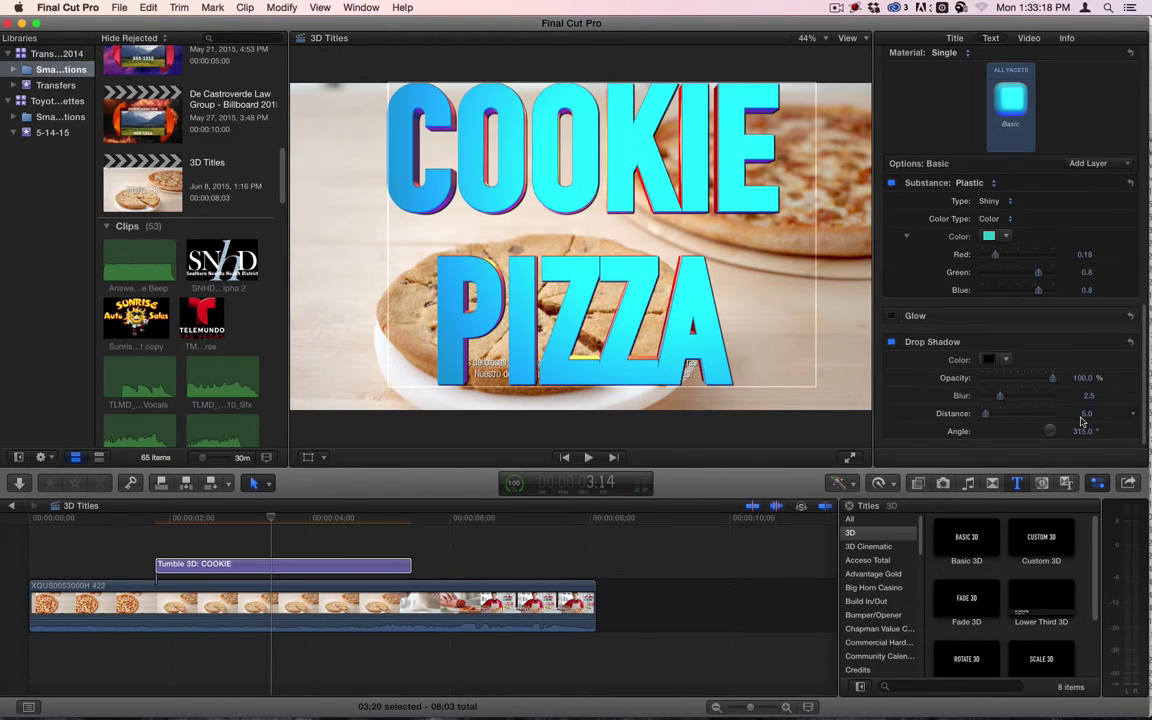
drag(1085, 418, 1085, 388)
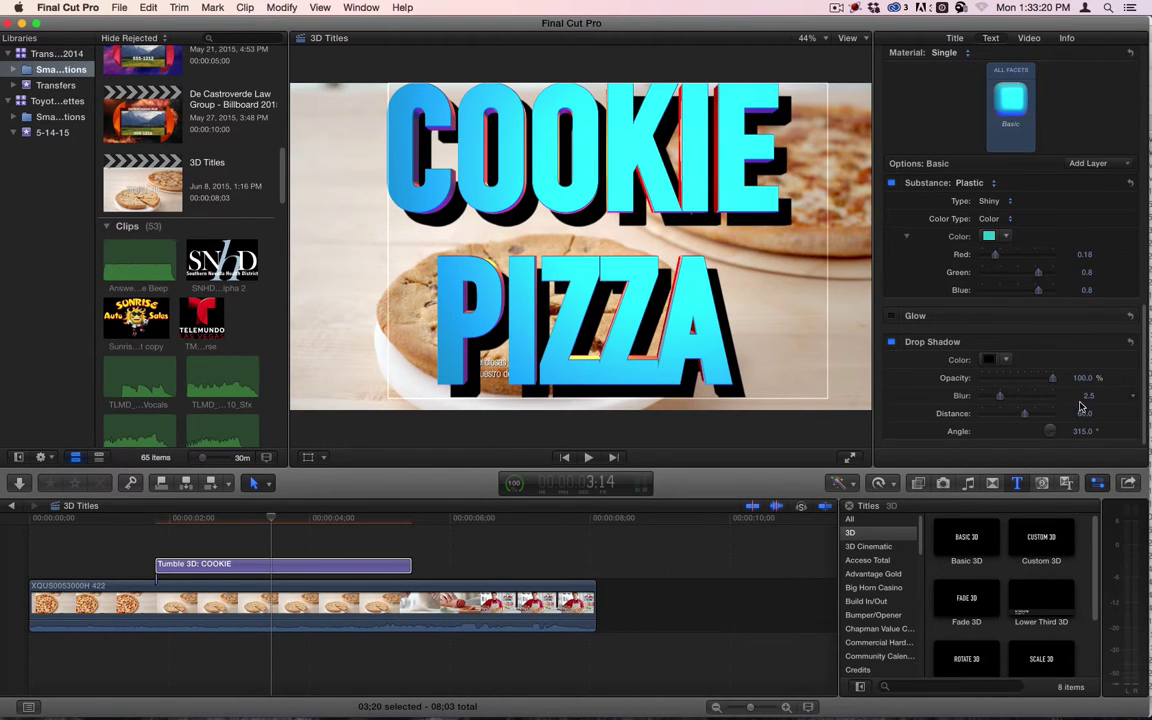
drag(1000, 395, 1052, 395)
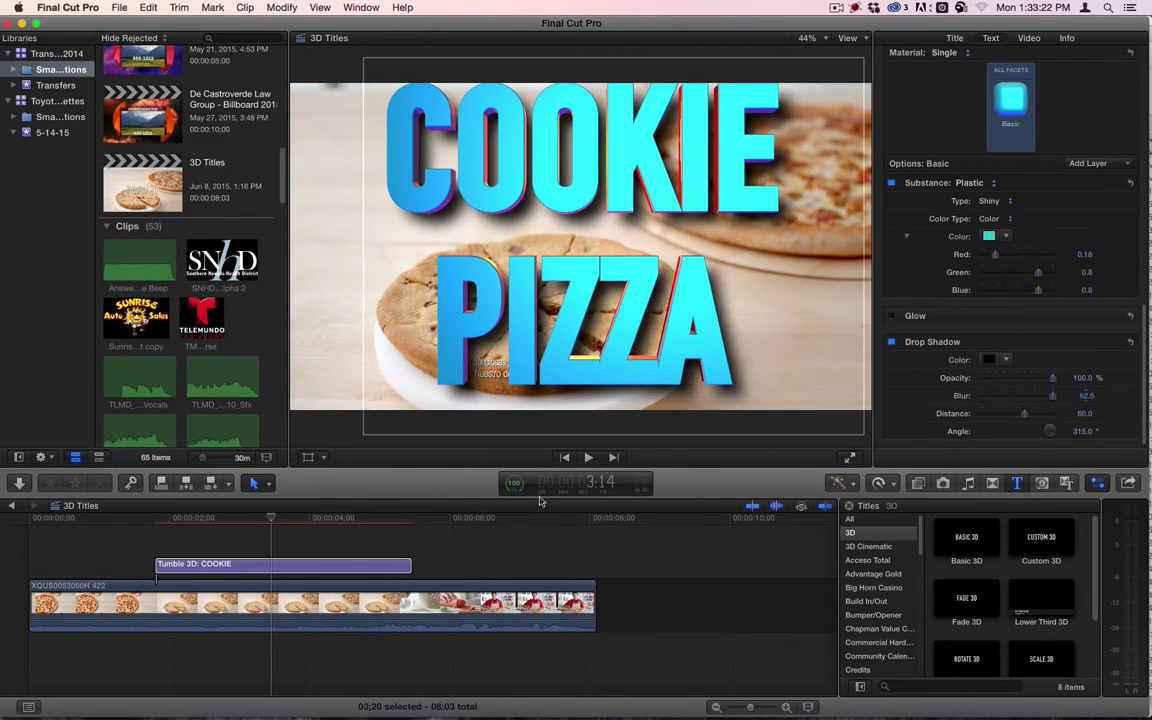
Move the playhead to 2:11 to check the shadowed title in mid-tumble.
click(253, 538)
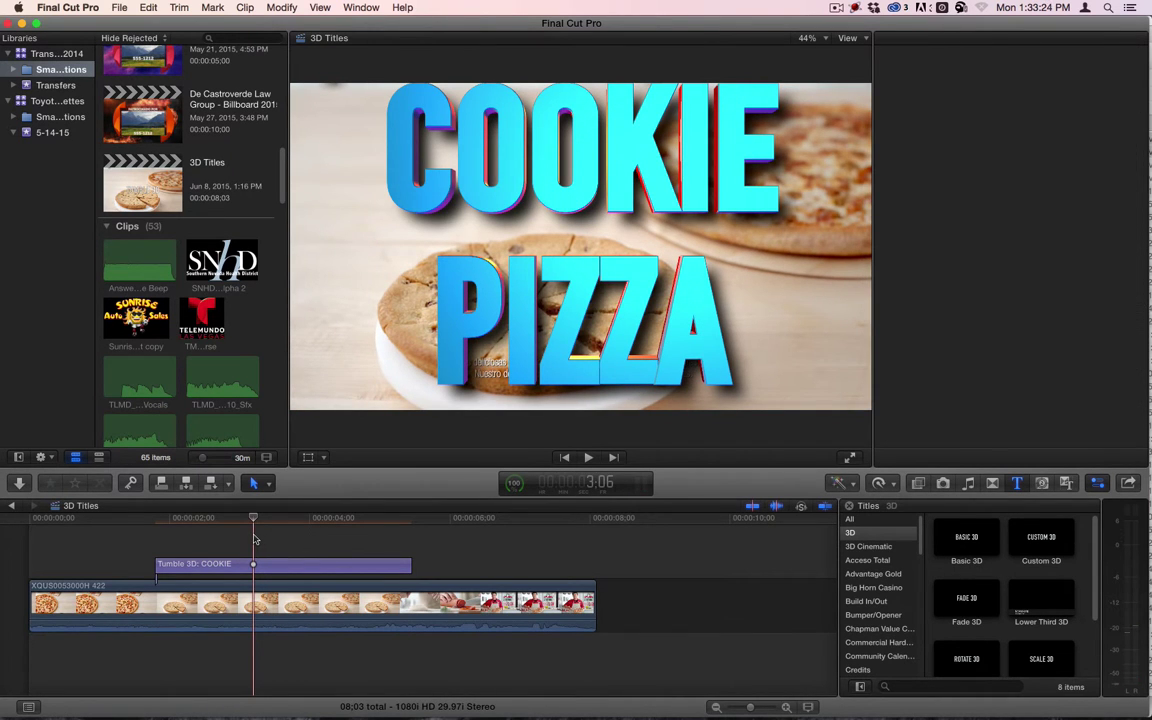
drag(253, 520, 197, 547)
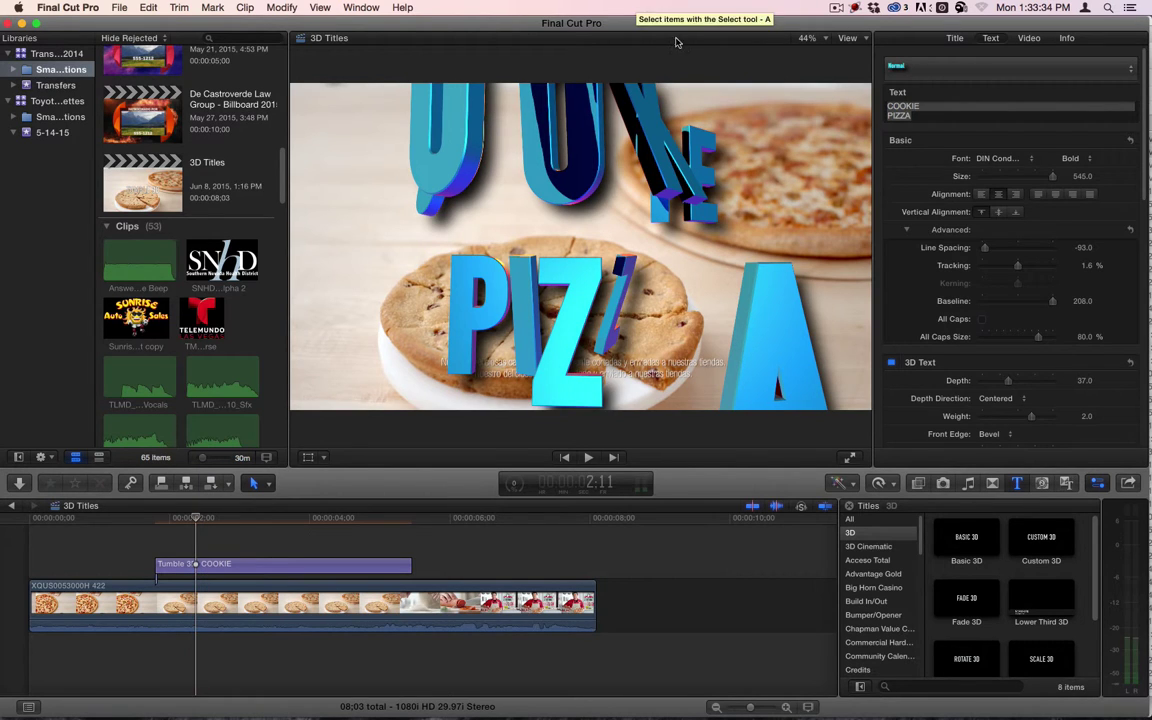
click(610, 68)
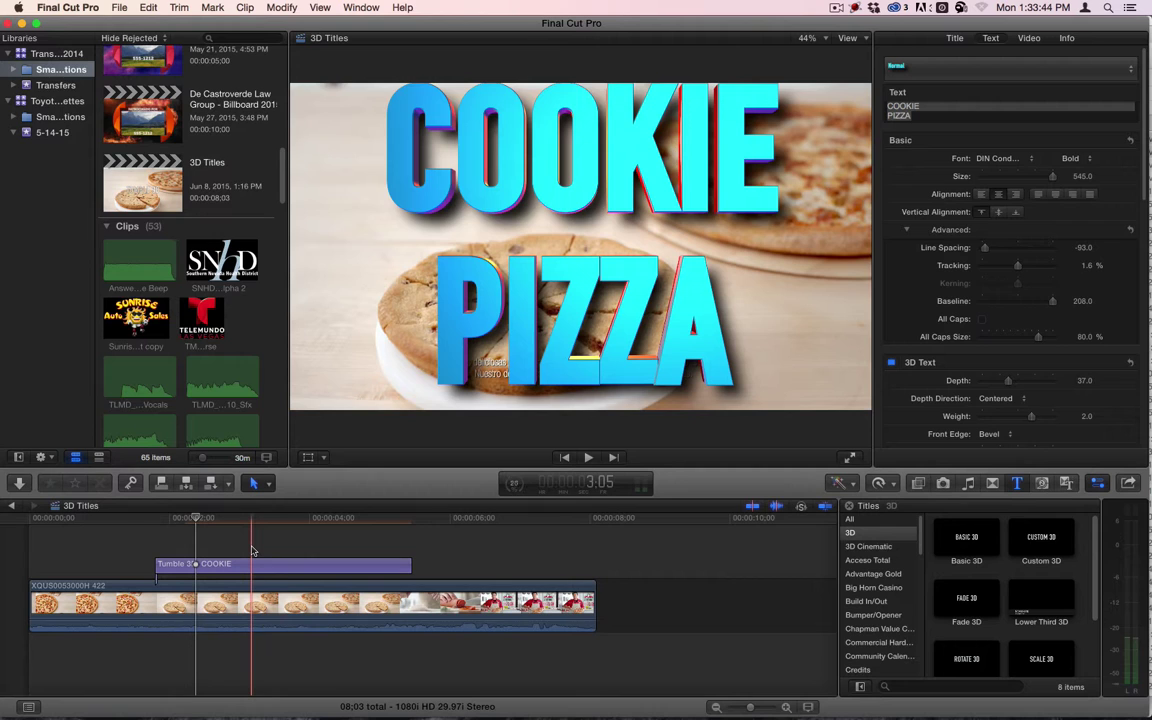
Examine the 3D Cinematic title templates by previewing Shadow, Graphical, Atmosphere, Trailer and Trailer copy.
click(880, 547)
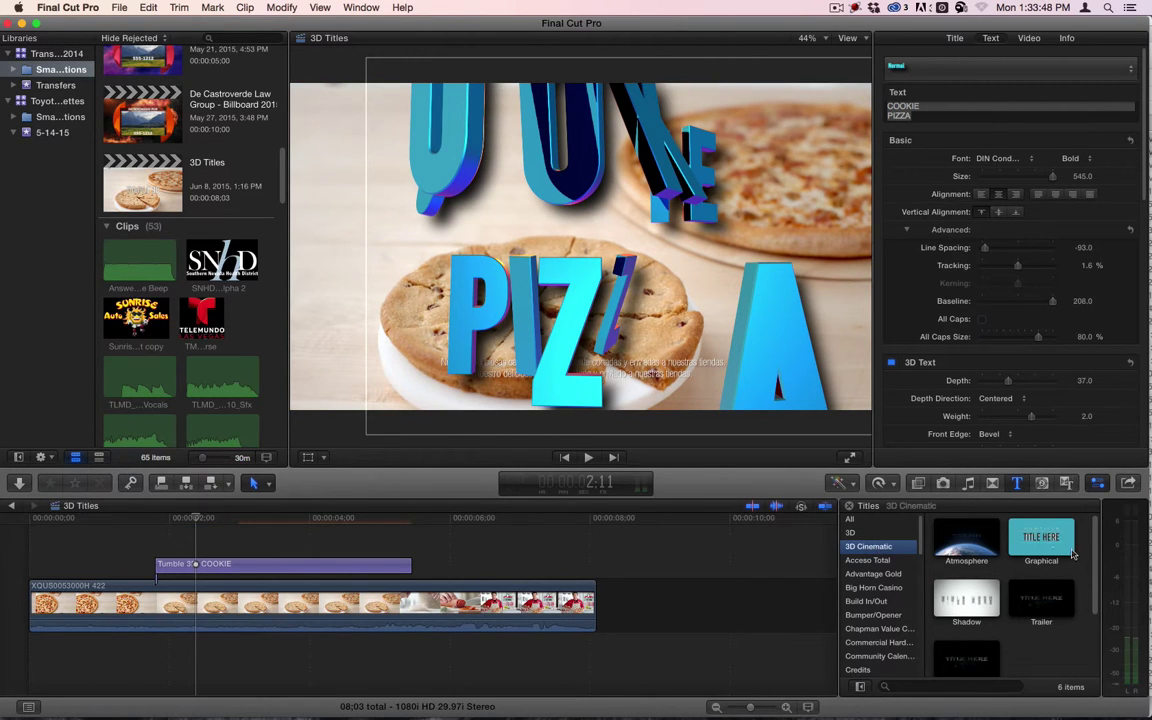
scroll(1042, 590, down, 2)
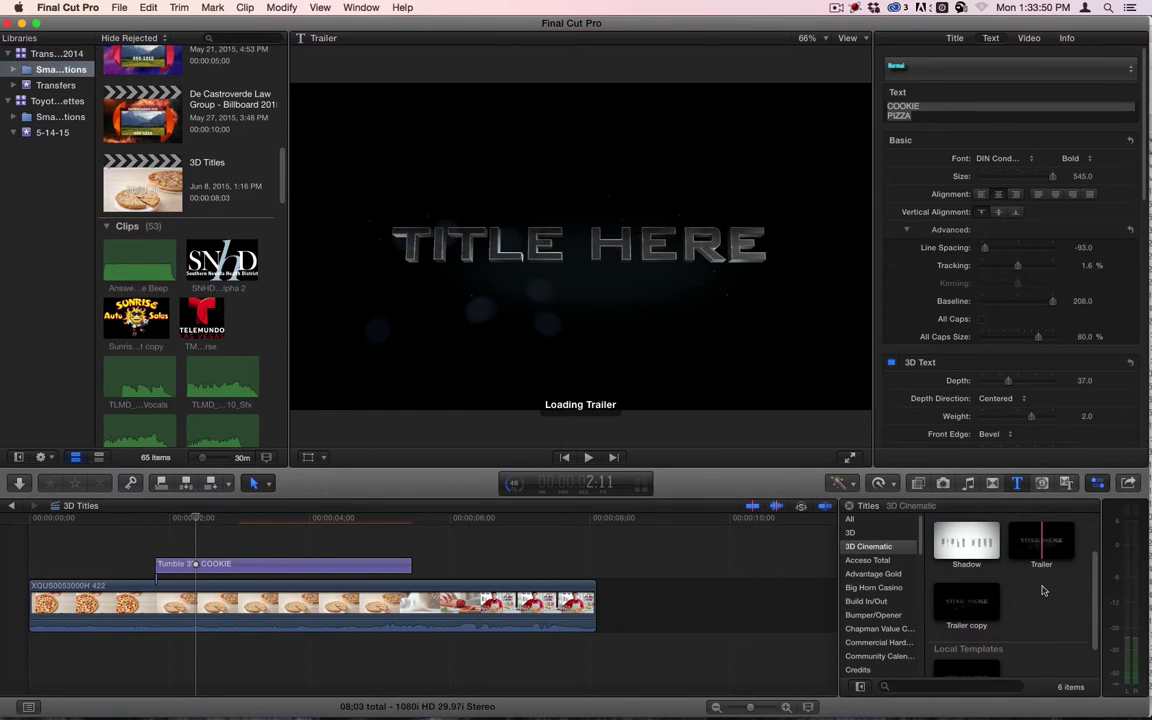
scroll(1042, 590, up, 2)
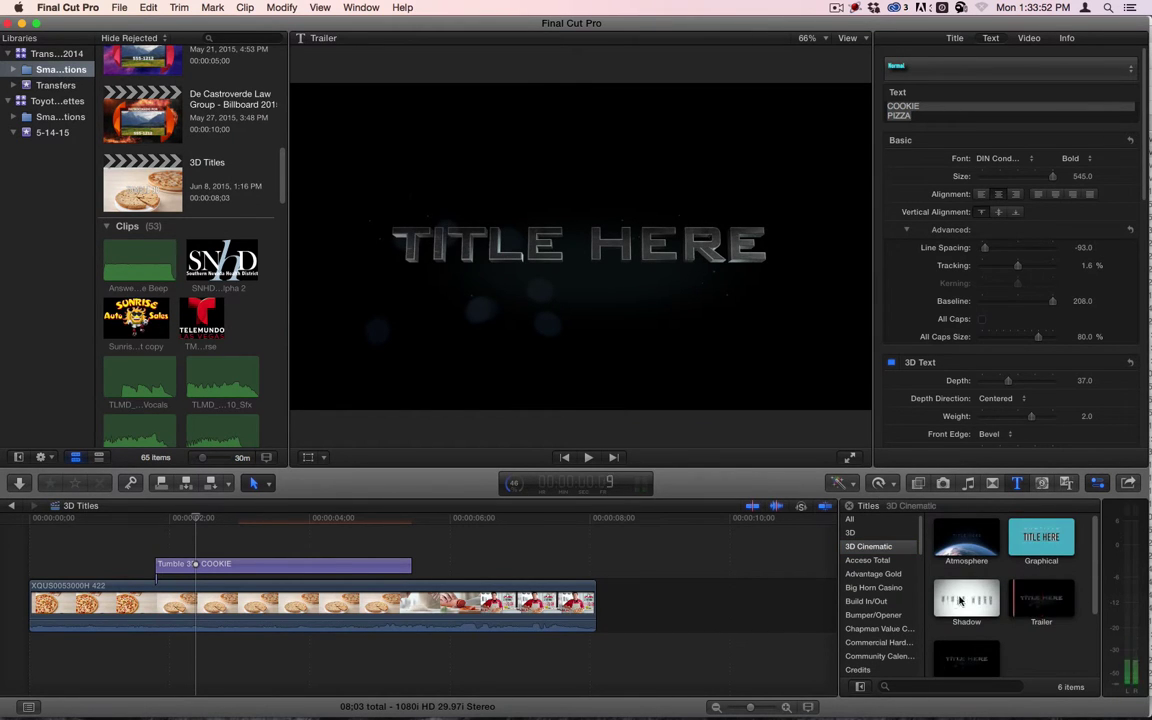
click(965, 600)
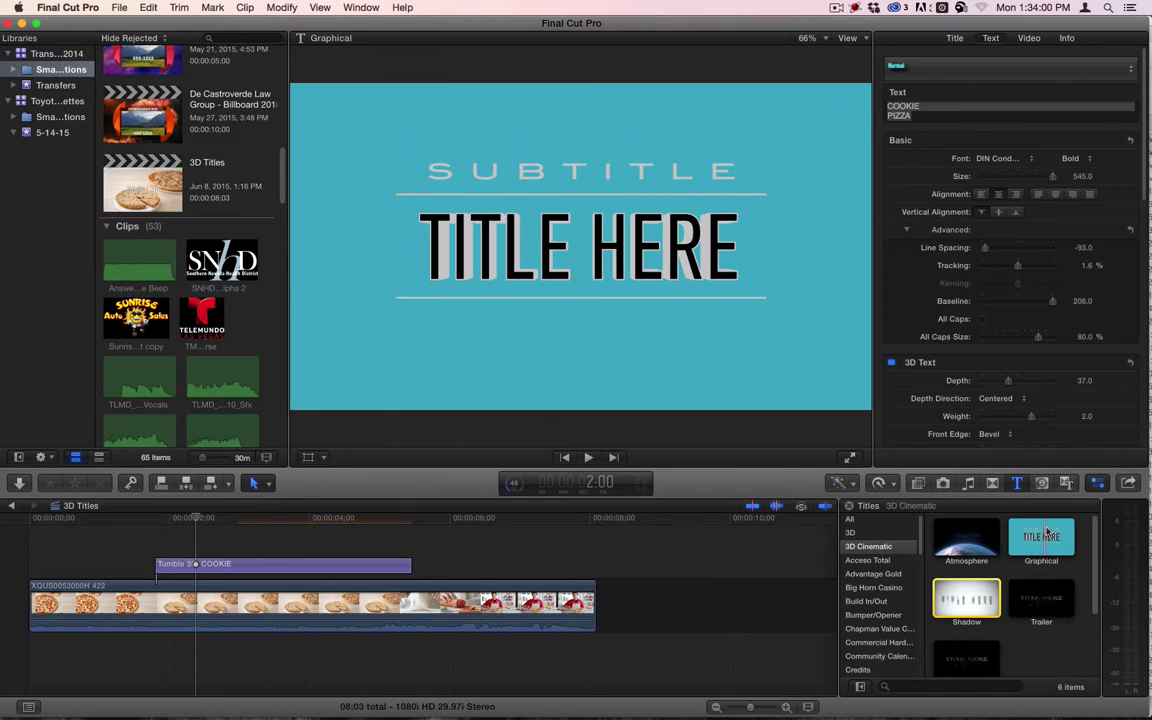
click(956, 540)
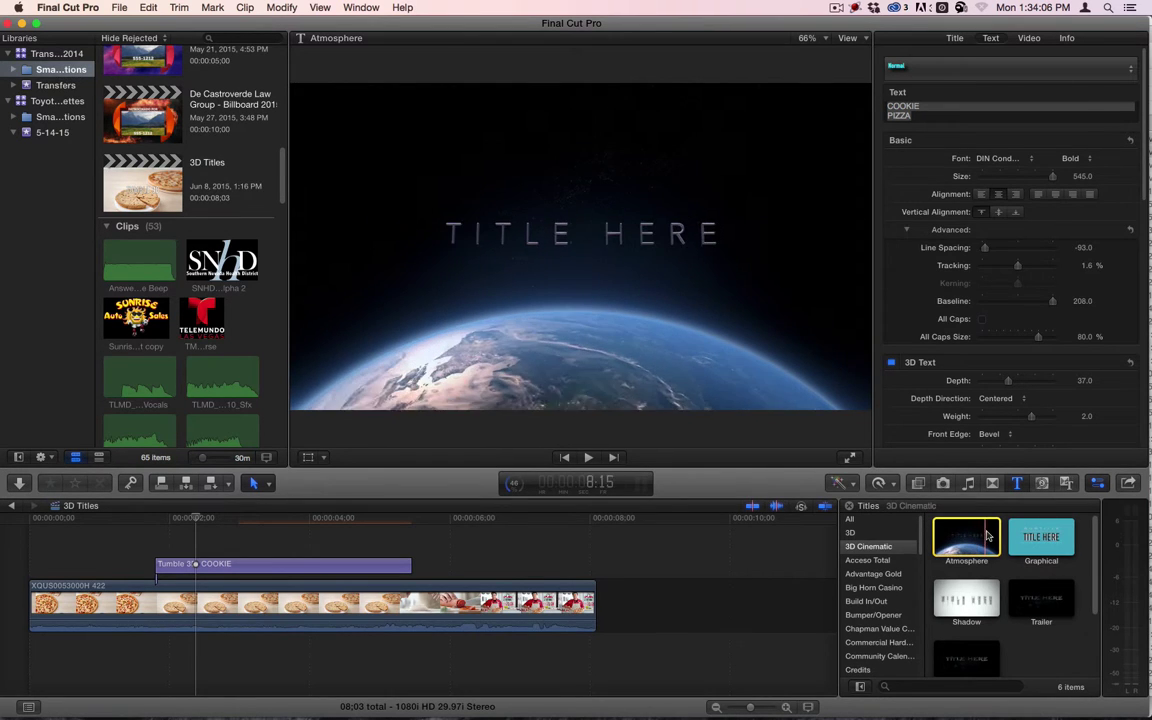
scroll(946, 580, down, 3)
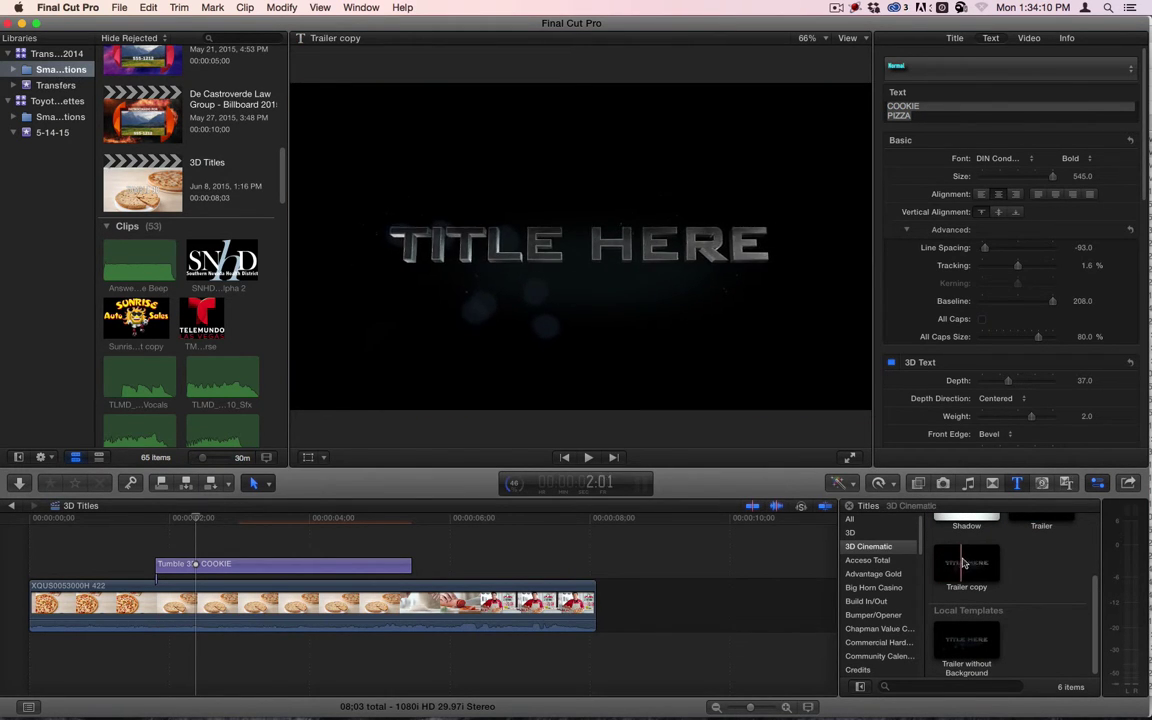
scroll(985, 585, up, 3)
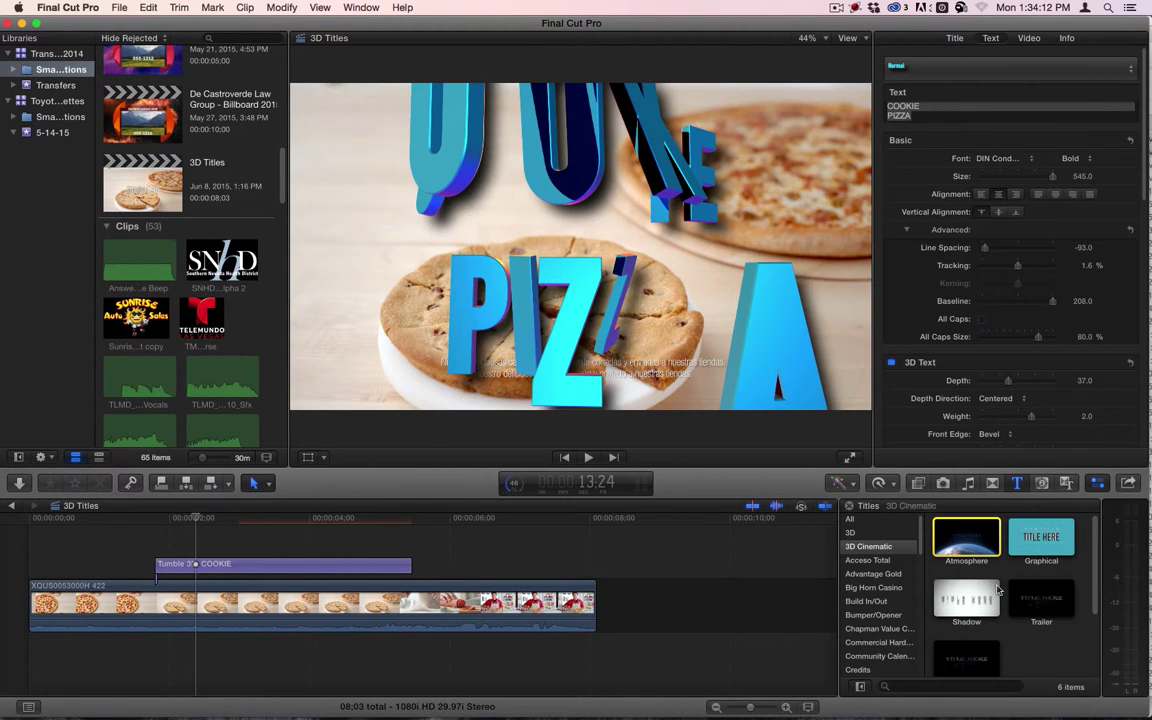
scroll(987, 601, down, 2)
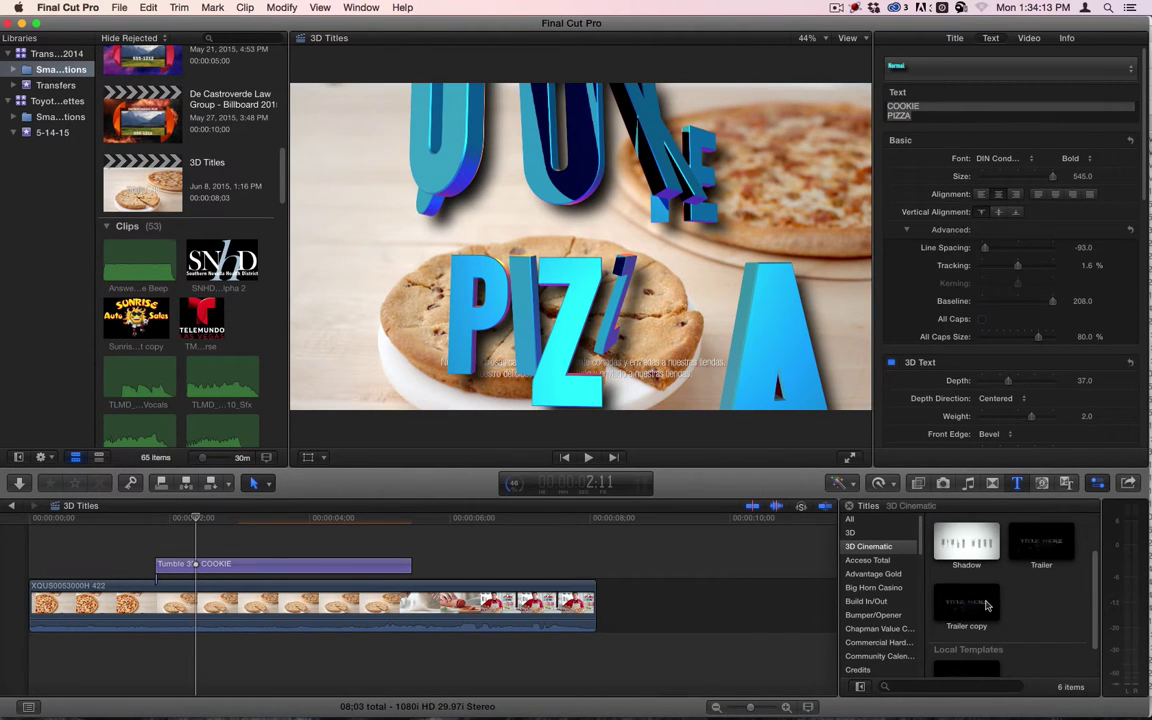
click(1036, 548)
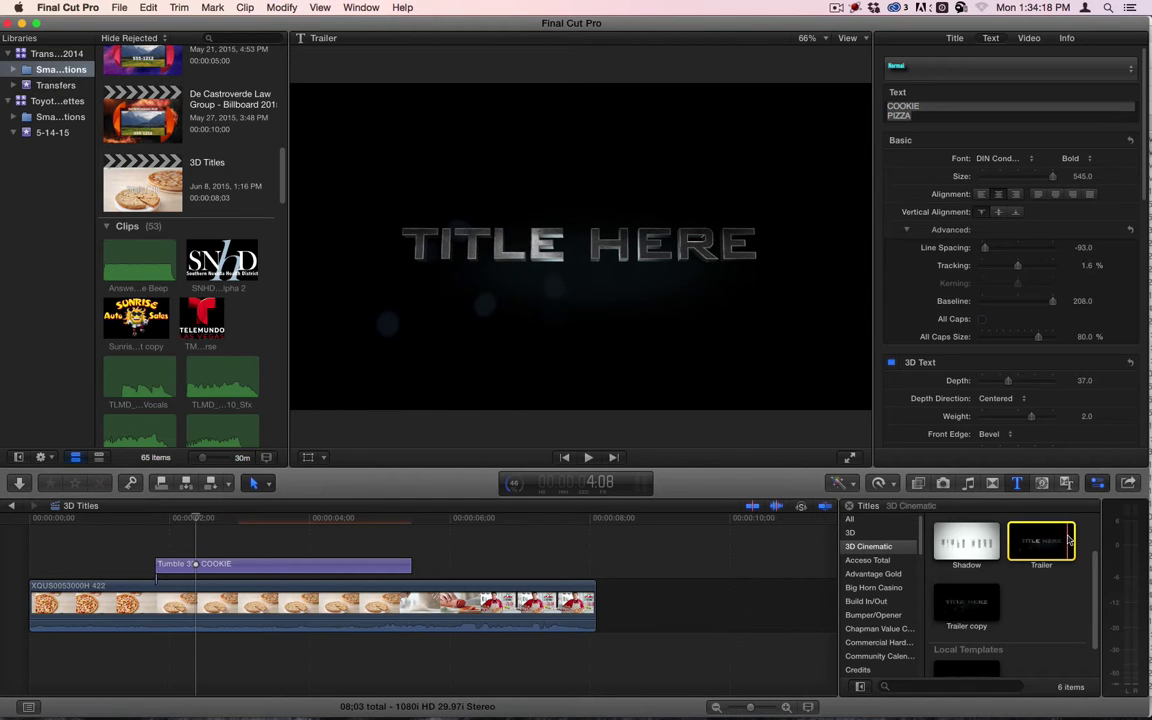
click(182, 518)
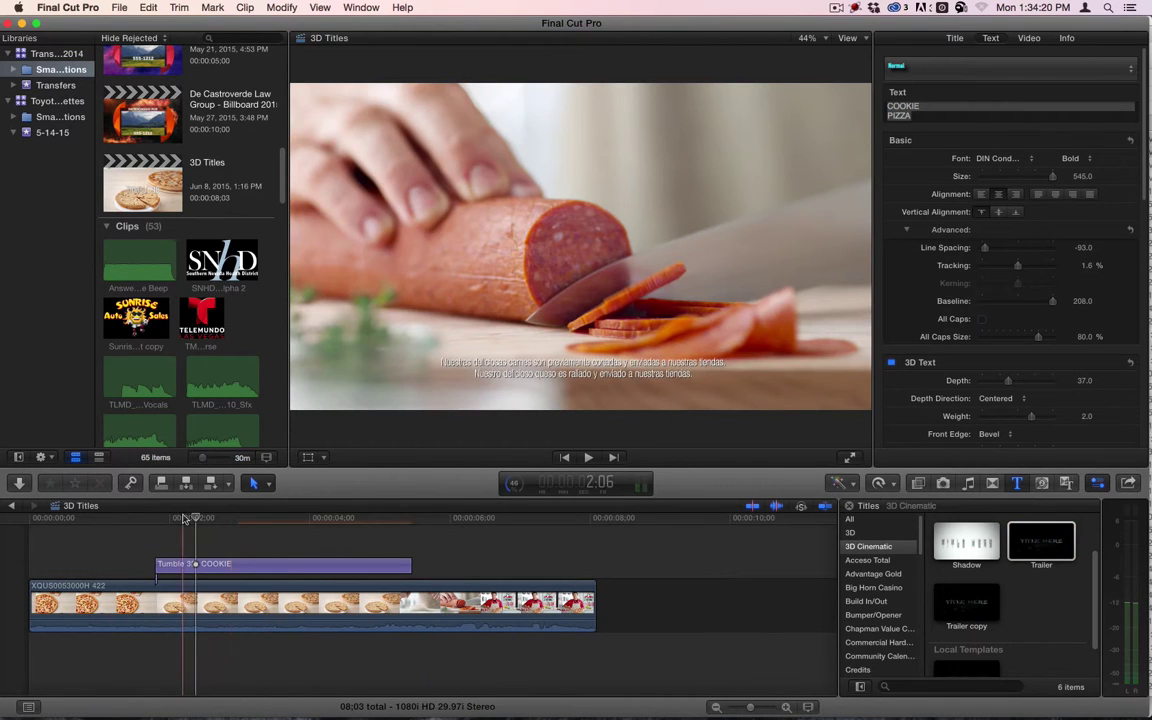
Play back the shadowed Tumble 3D title from before its start and scrub back to 3:11.
drag(163, 522, 135, 523)
key(space)
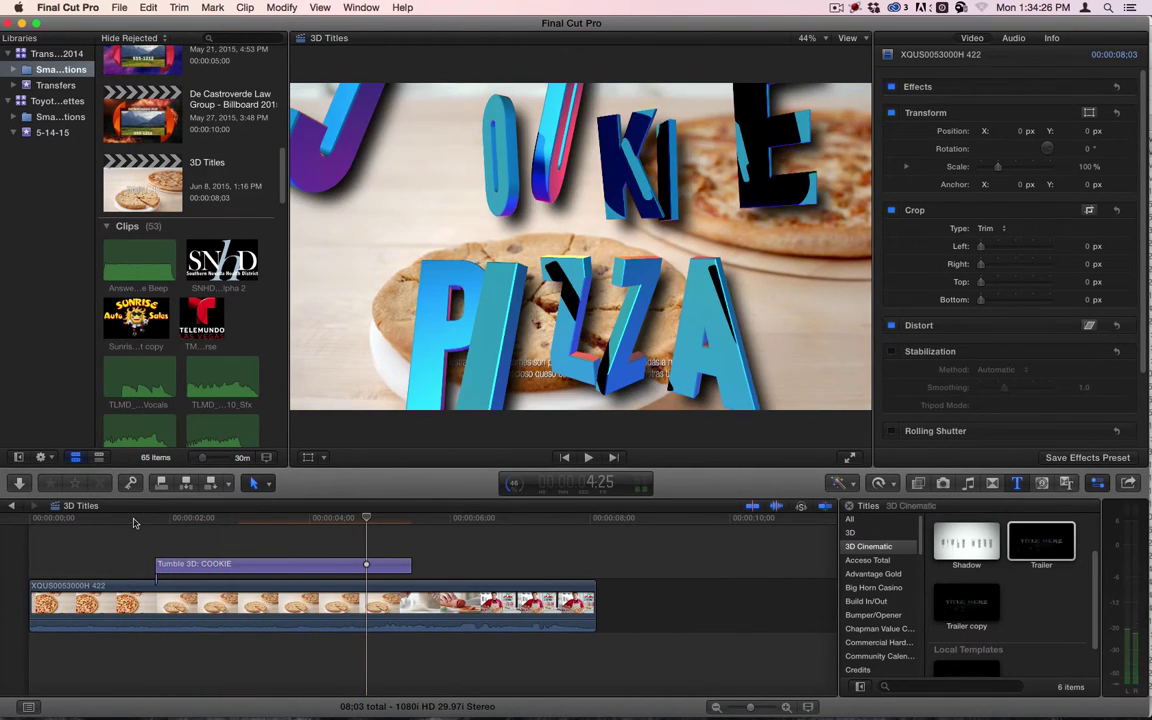
key(space)
drag(368, 520, 353, 522)
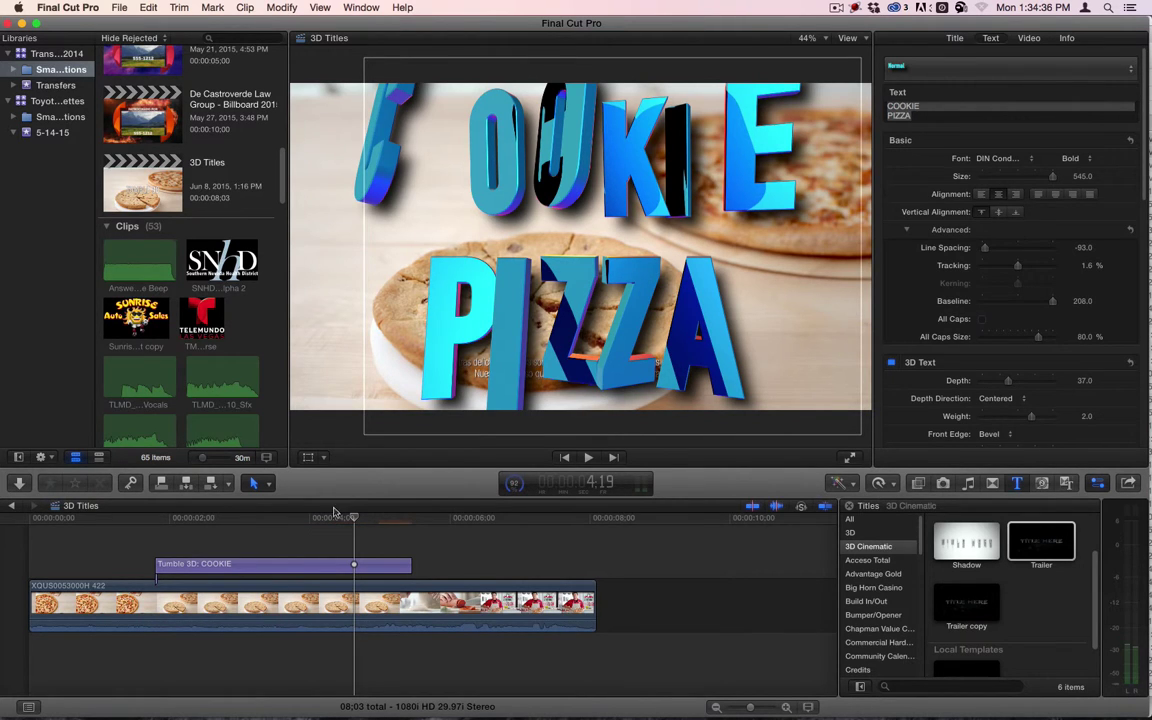
drag(335, 517, 264, 518)
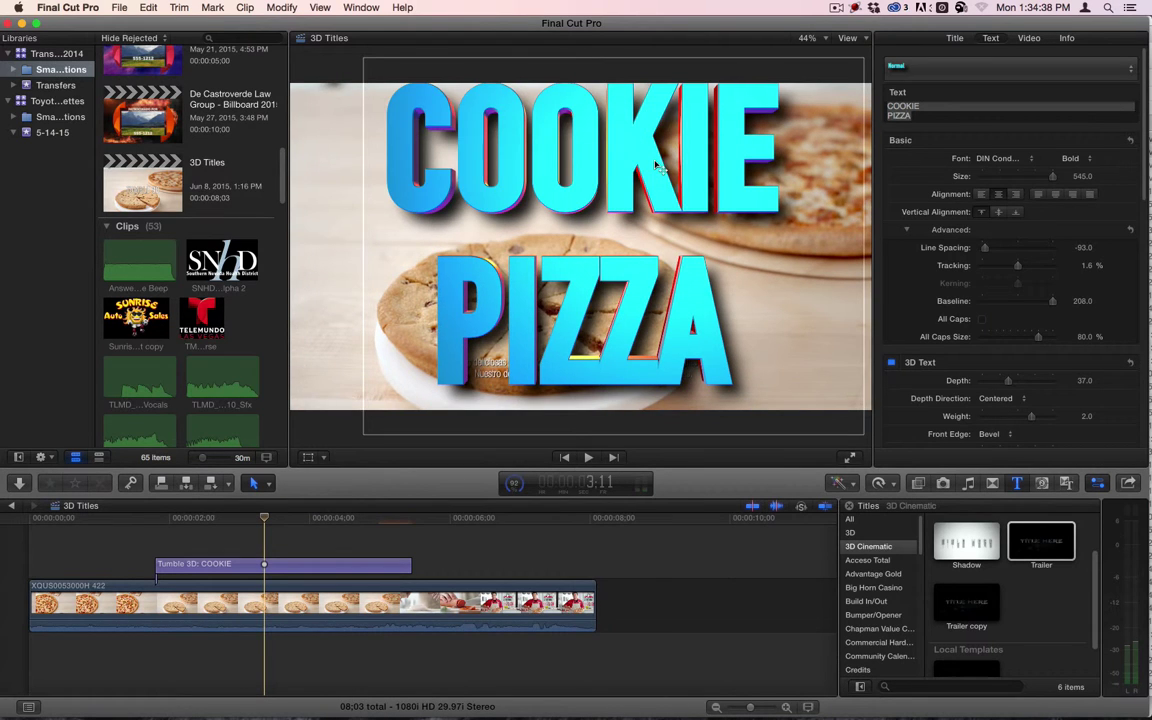
Replace the Tumble 3D title in the timeline with the Basic 3D title from the 3D category and scrub through it.
click(852, 532)
scroll(1030, 545, down, 1)
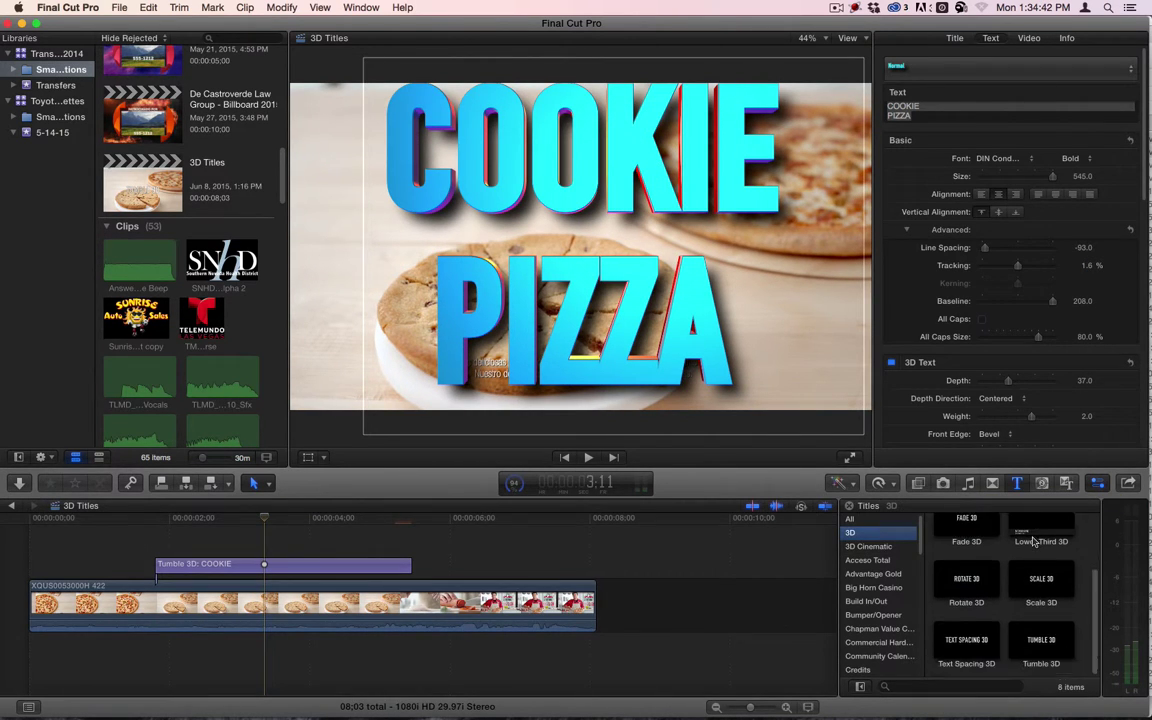
scroll(993, 627, up, 3)
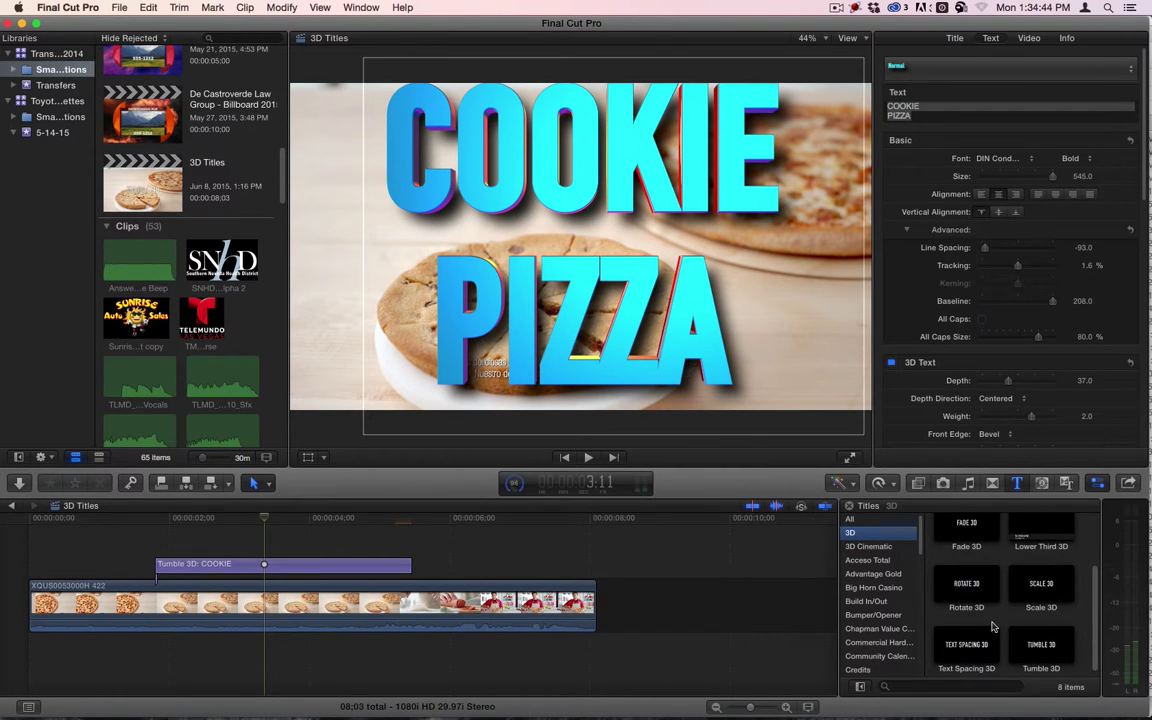
click(963, 540)
drag(963, 540, 203, 566)
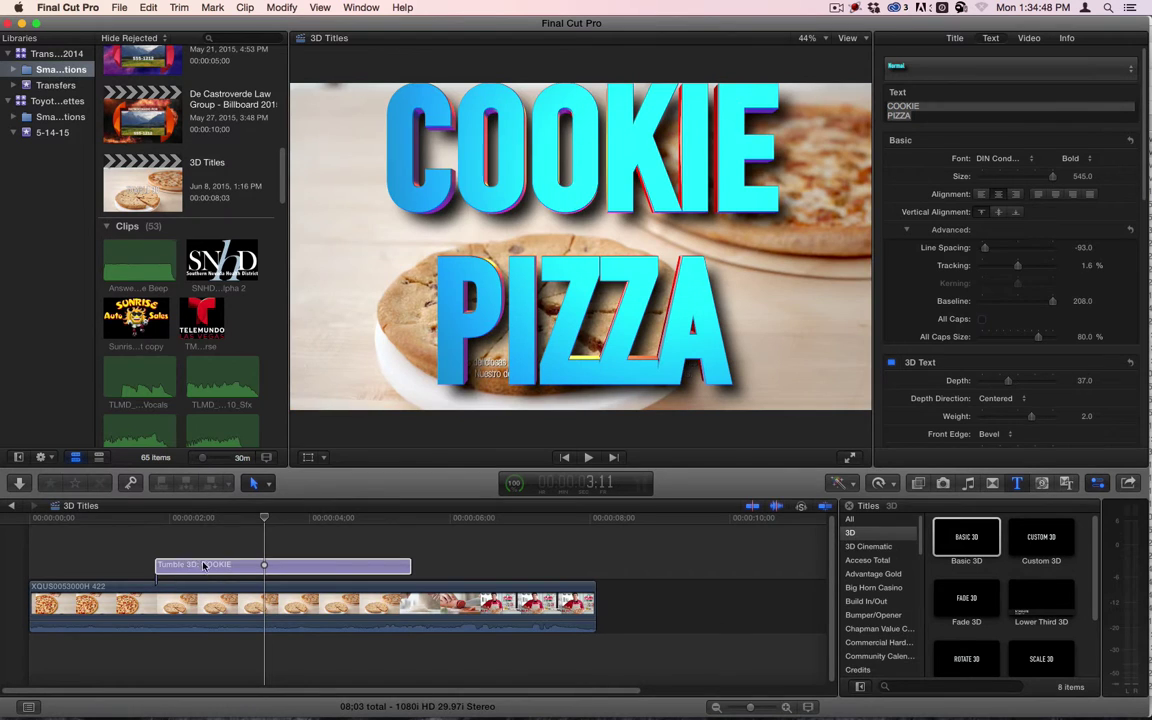
click(250, 589)
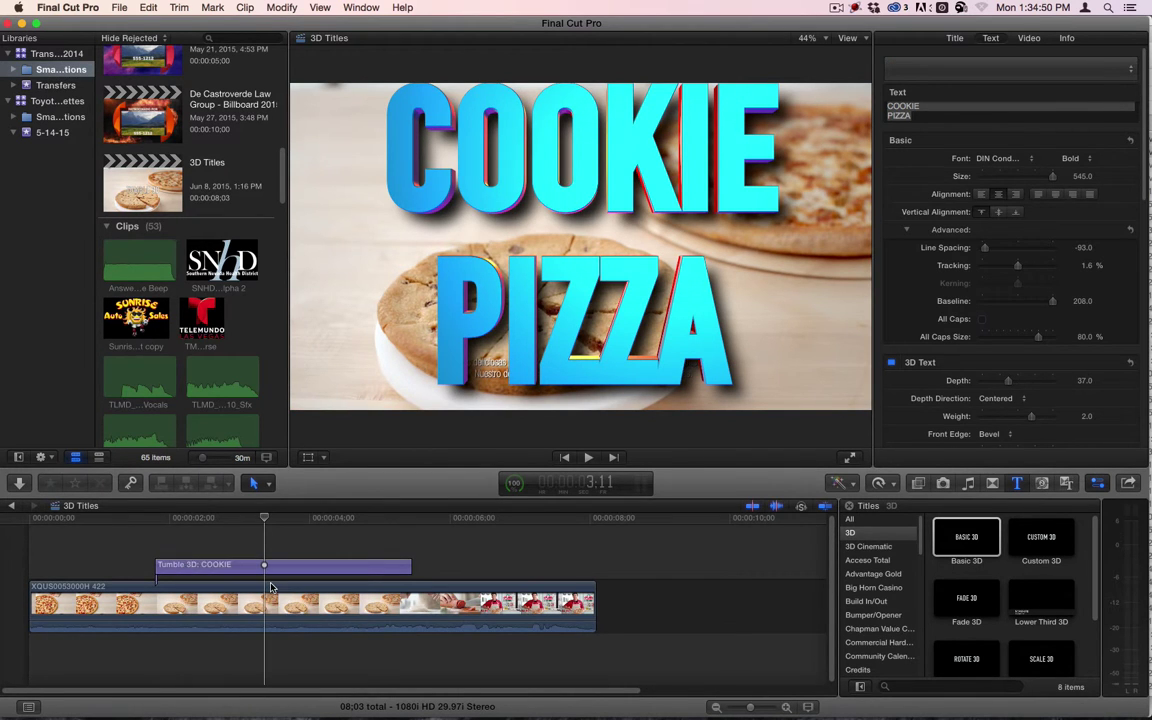
drag(188, 521, 271, 520)
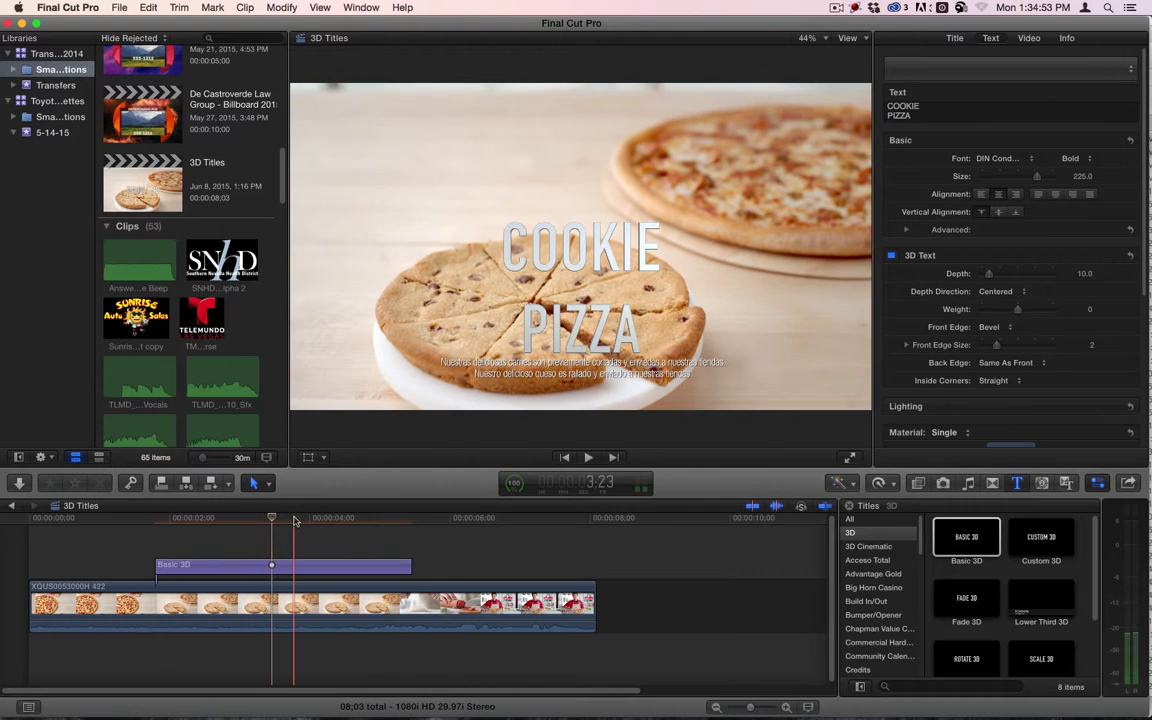
Examine the Basic 3D title's published parameters, including the Animation Style, Speed: In and Speed: Out options.
click(271, 566)
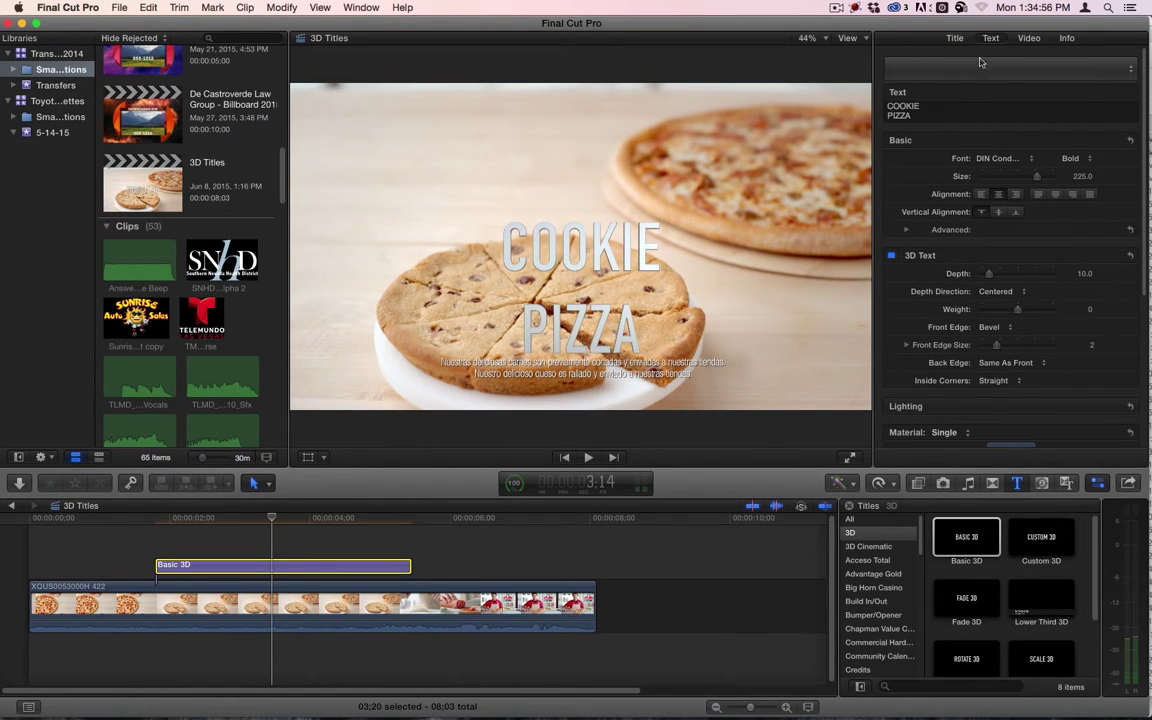
click(940, 38)
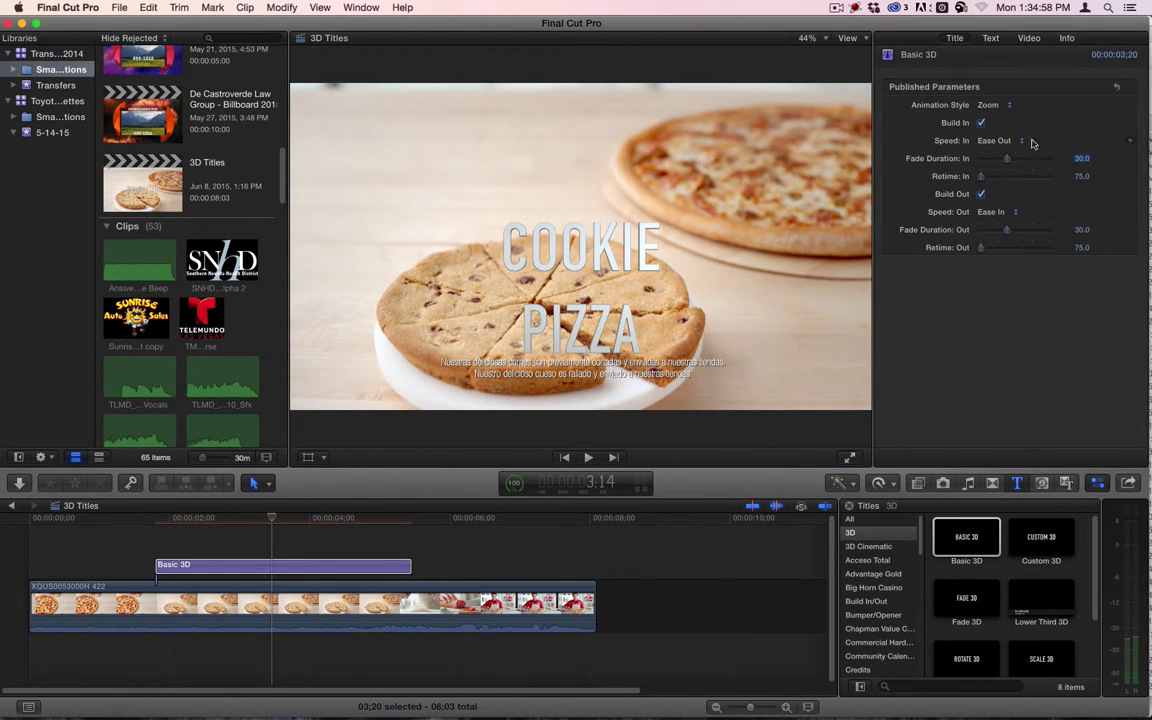
click(993, 105)
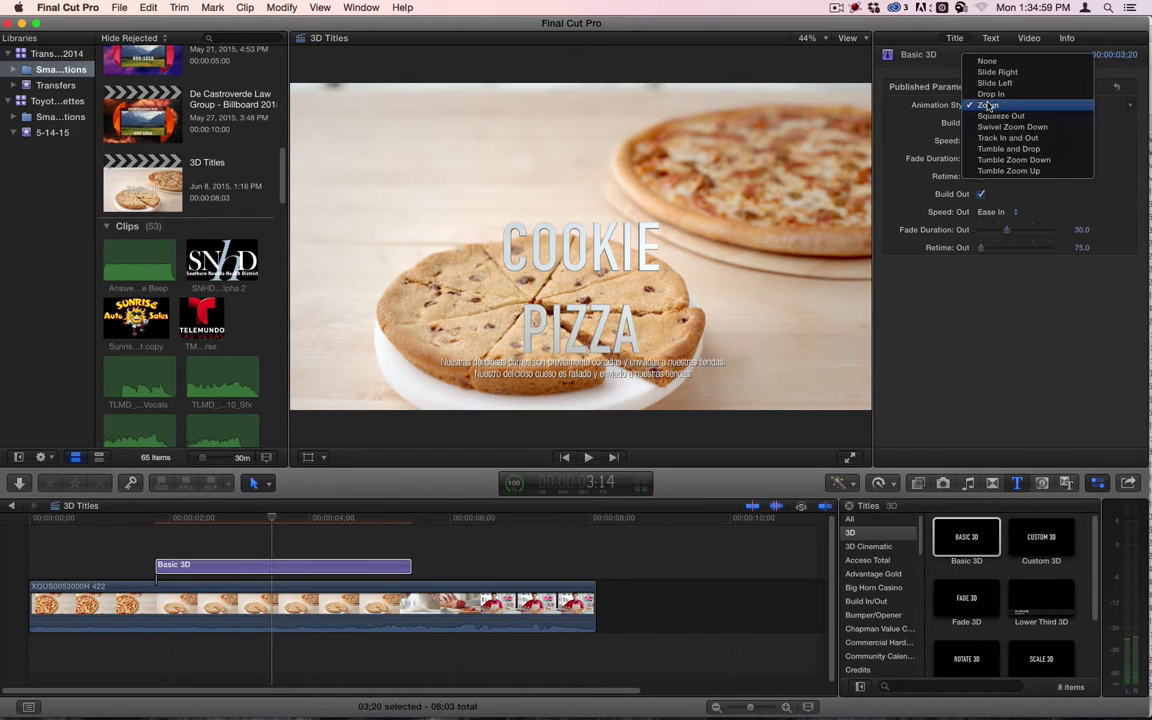
click(1040, 319)
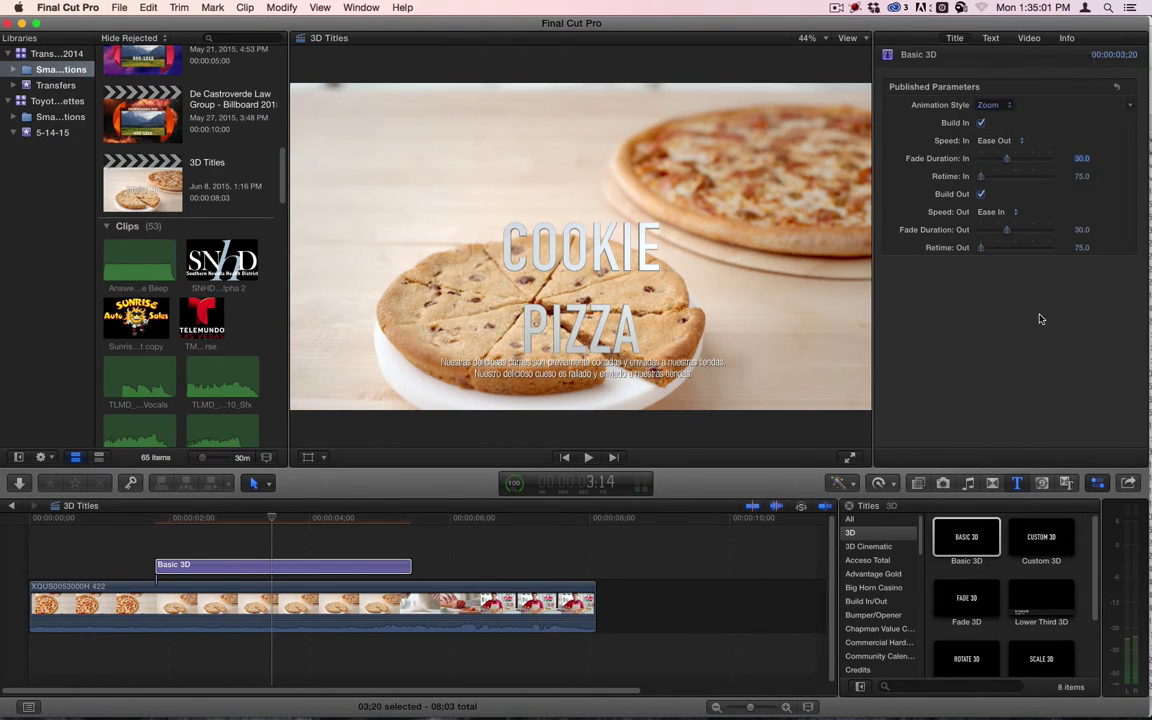
click(1012, 141)
click(1005, 272)
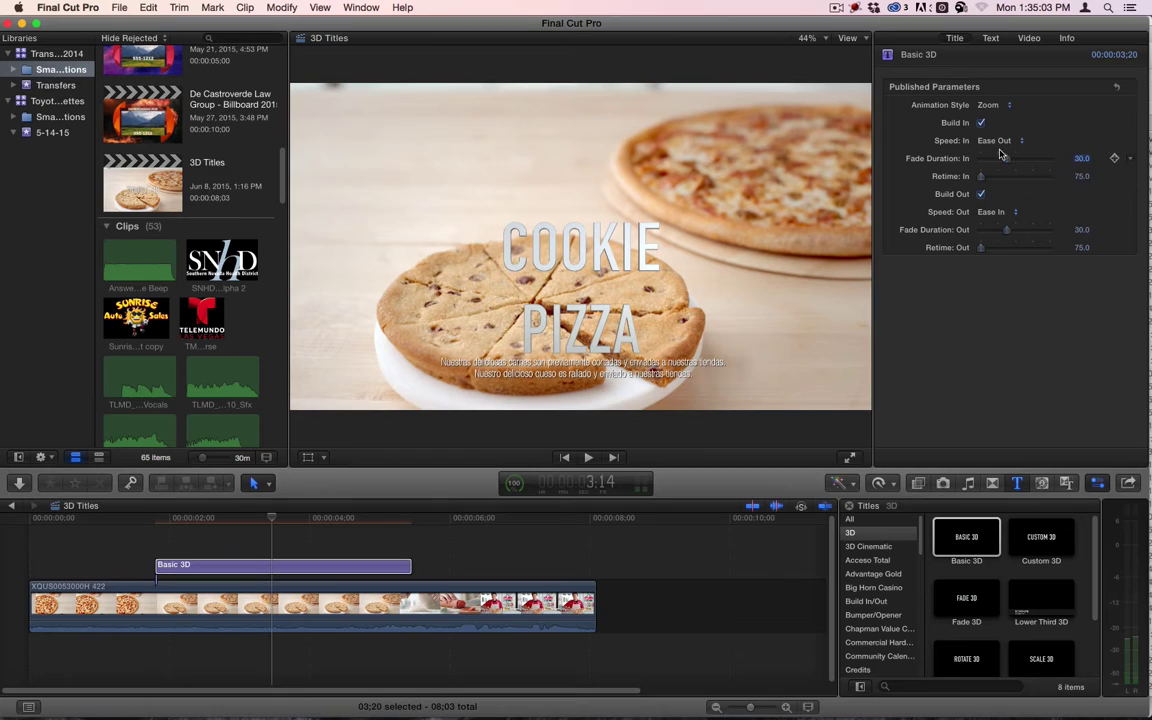
click(992, 212)
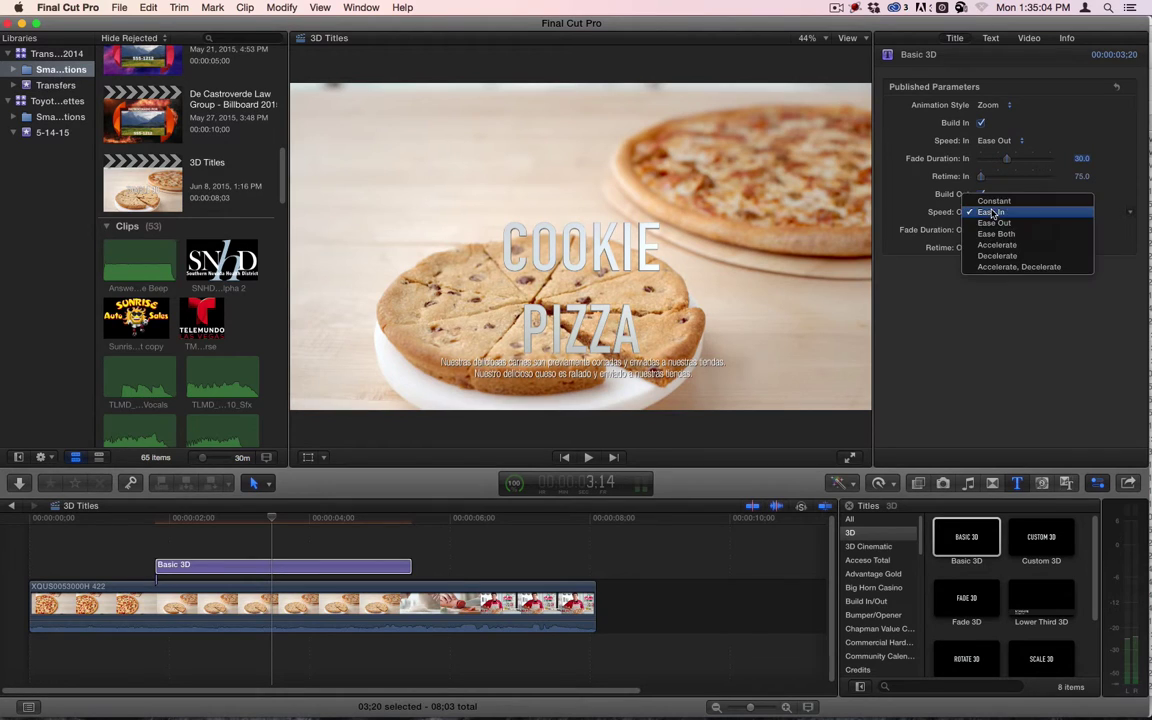
click(985, 314)
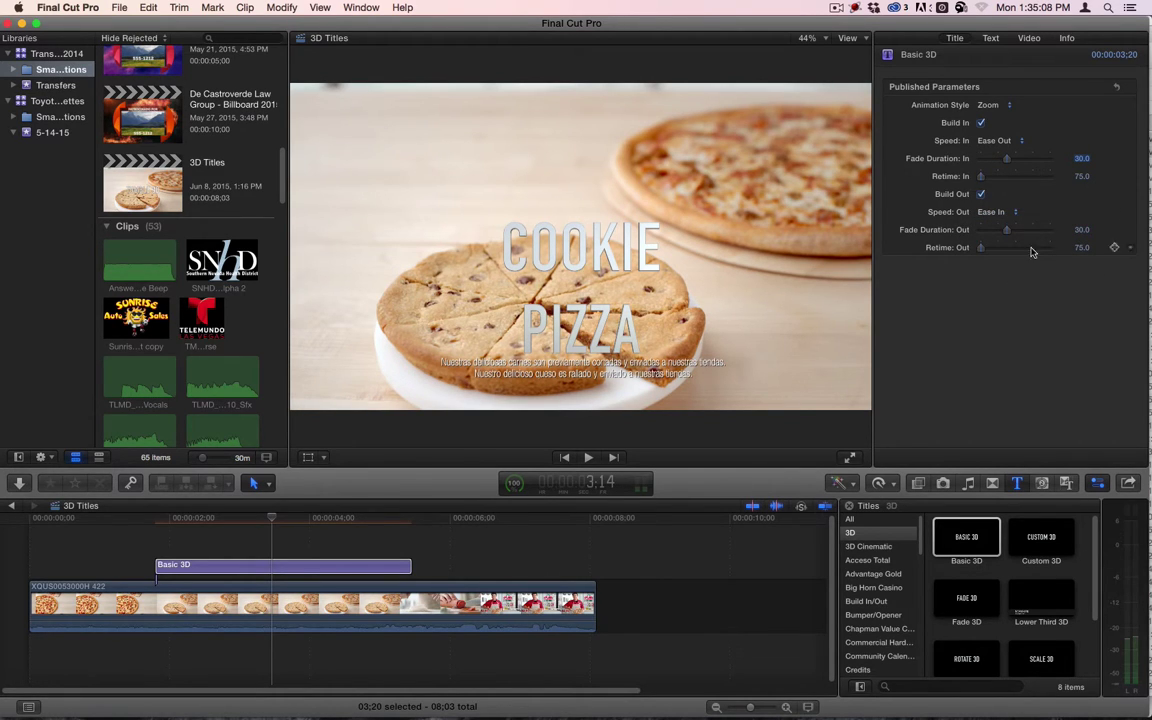
Set the Basic 3D title's Animation Style to Tumble and Drop and play the title from its start.
click(995, 105)
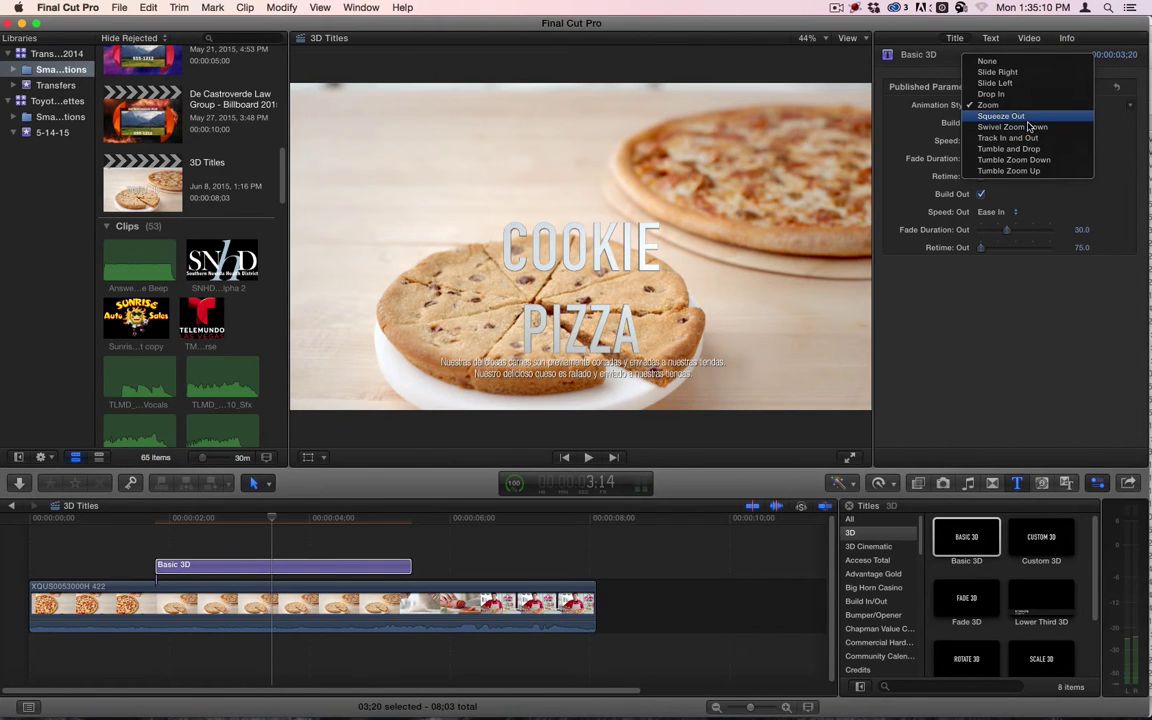
click(1008, 148)
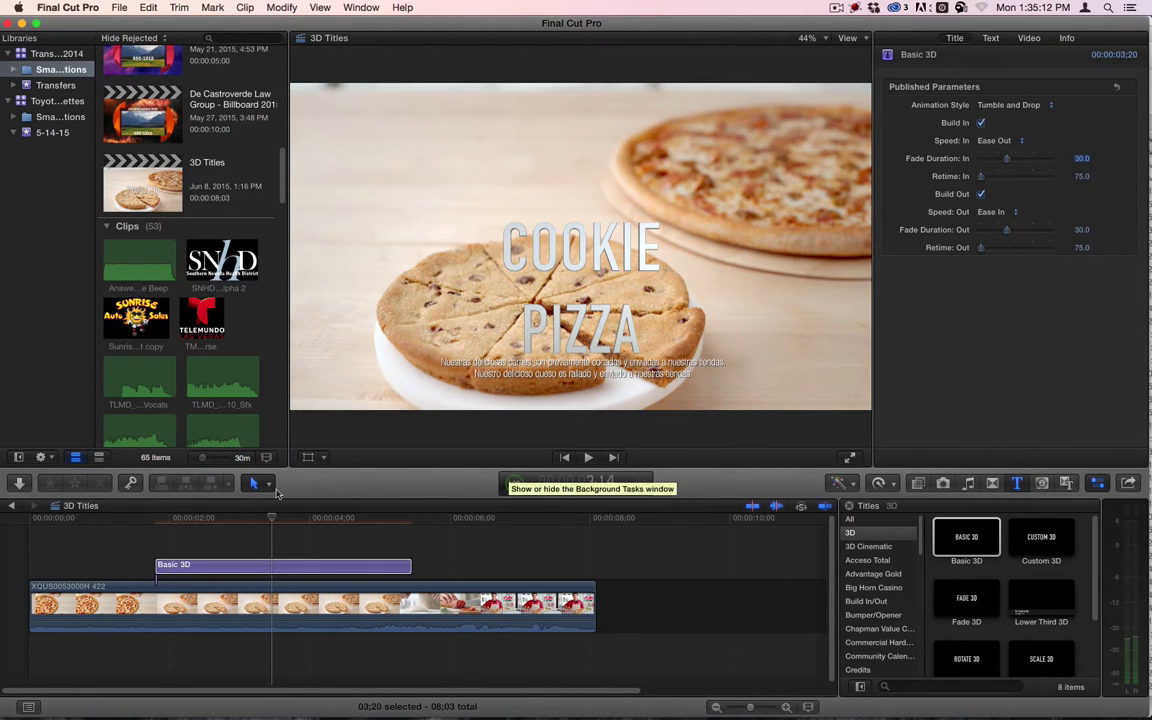
click(155, 519)
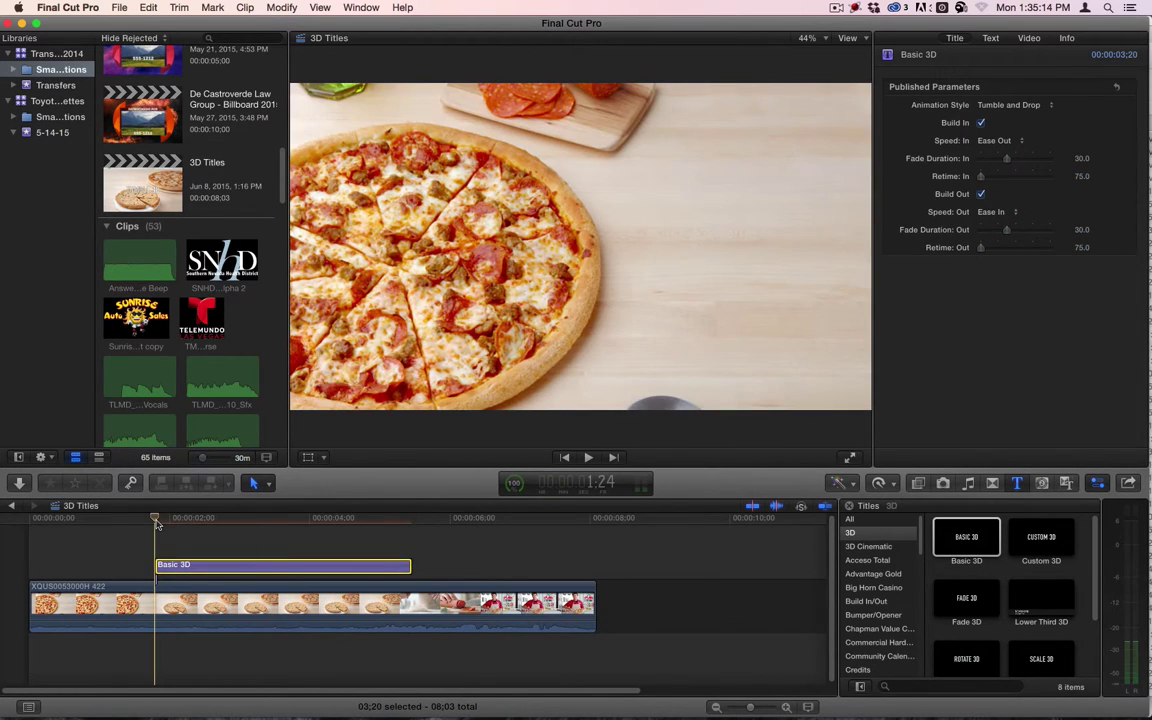
key(space)
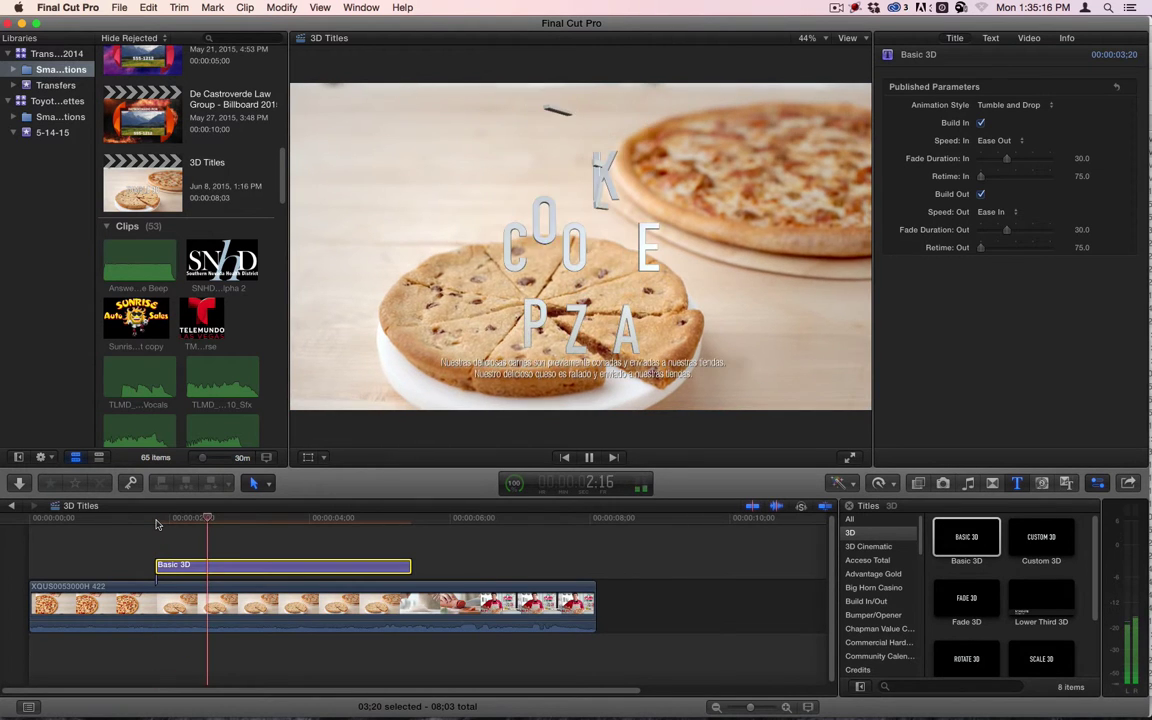
key(space)
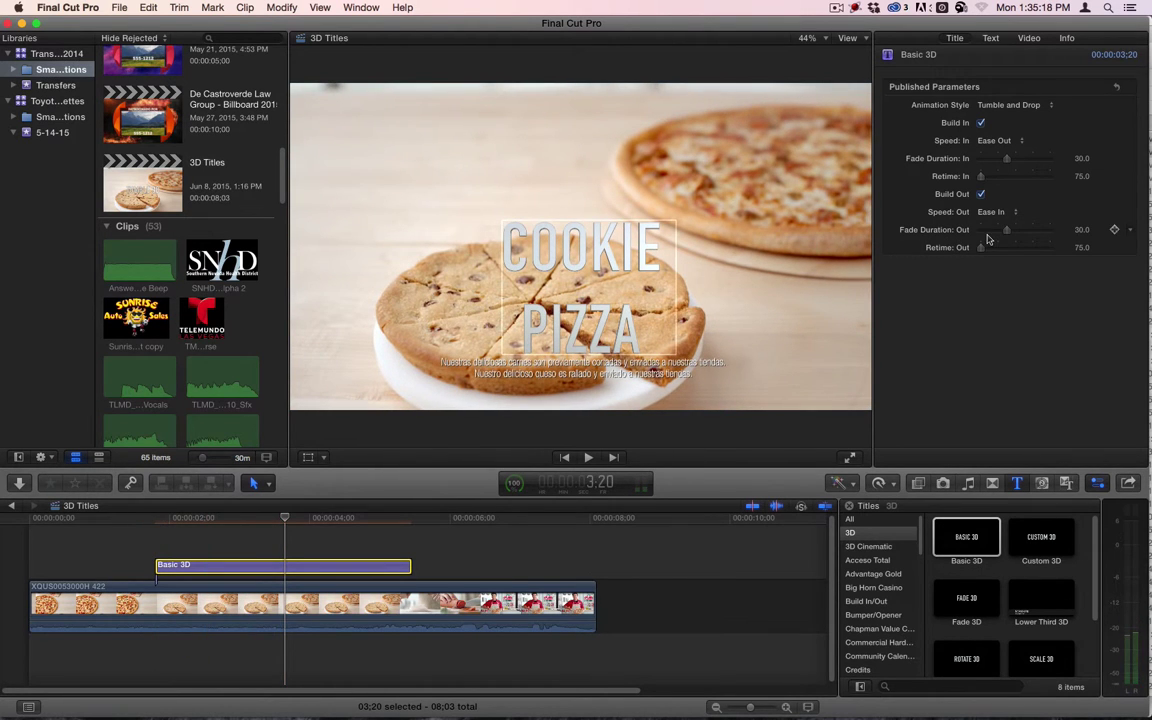
Try the Tumble Zoom Down animation style on the Basic 3D title and preview its build-in.
click(1012, 105)
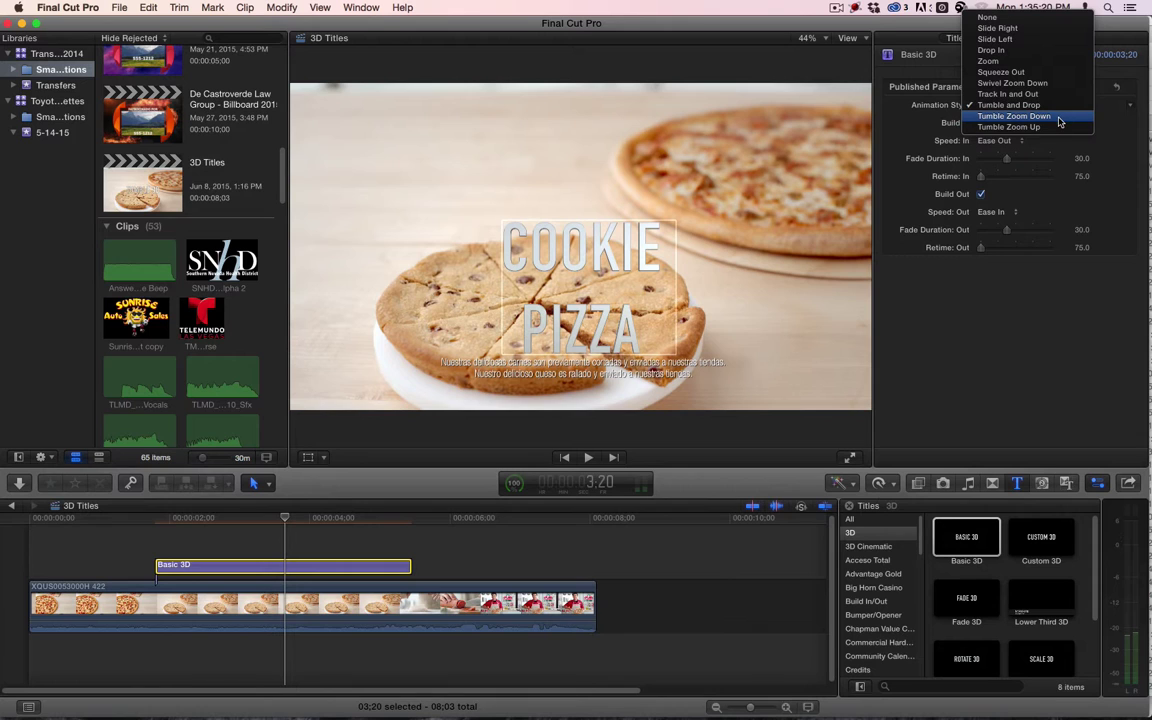
click(1059, 119)
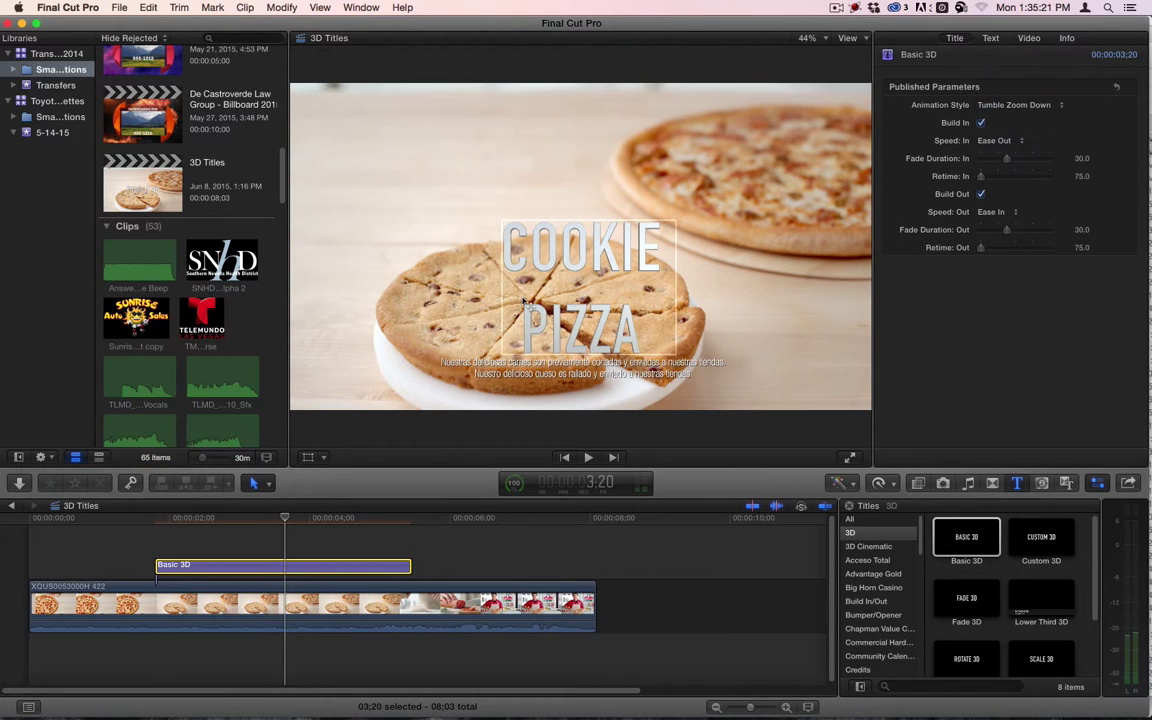
click(172, 524)
click(186, 519)
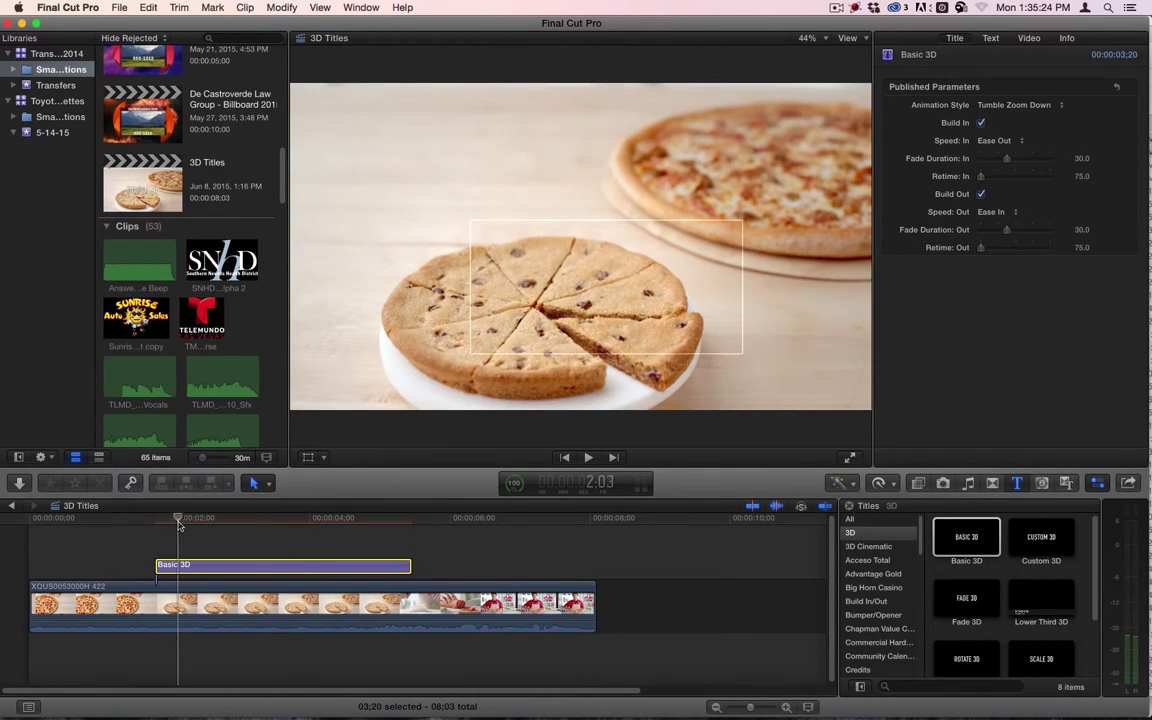
key(space)
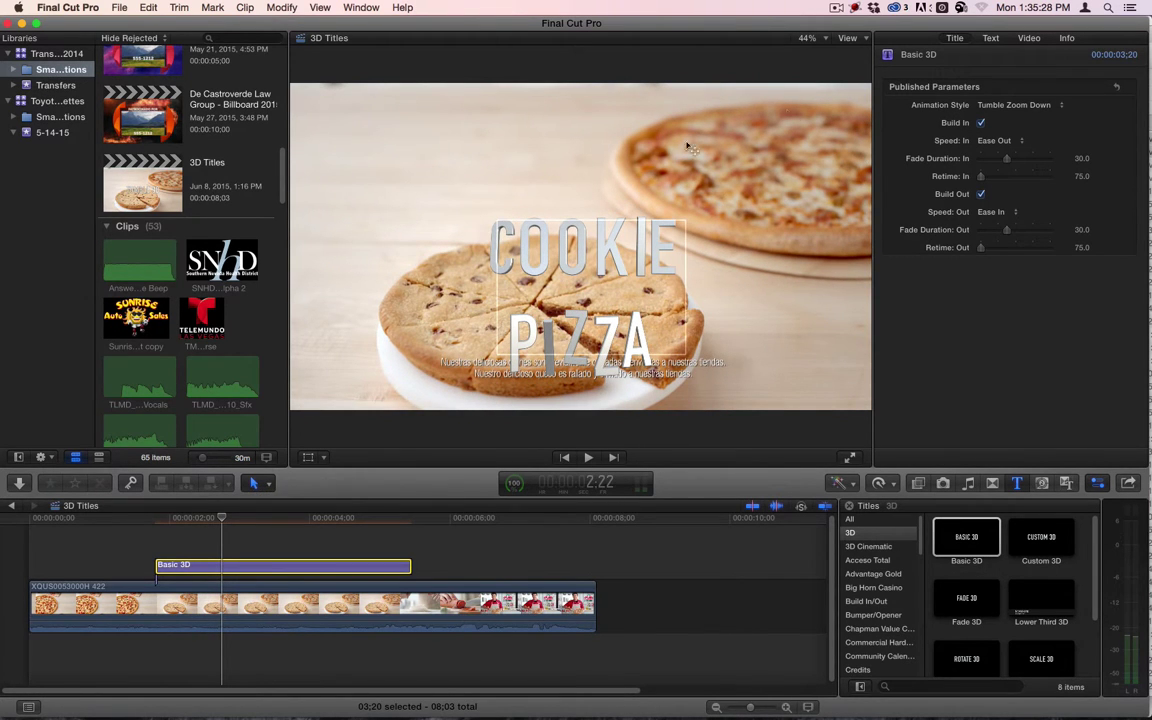
Change the Basic 3D title's Animation Style to Drop In and scrub through the title to check the motion.
click(1015, 106)
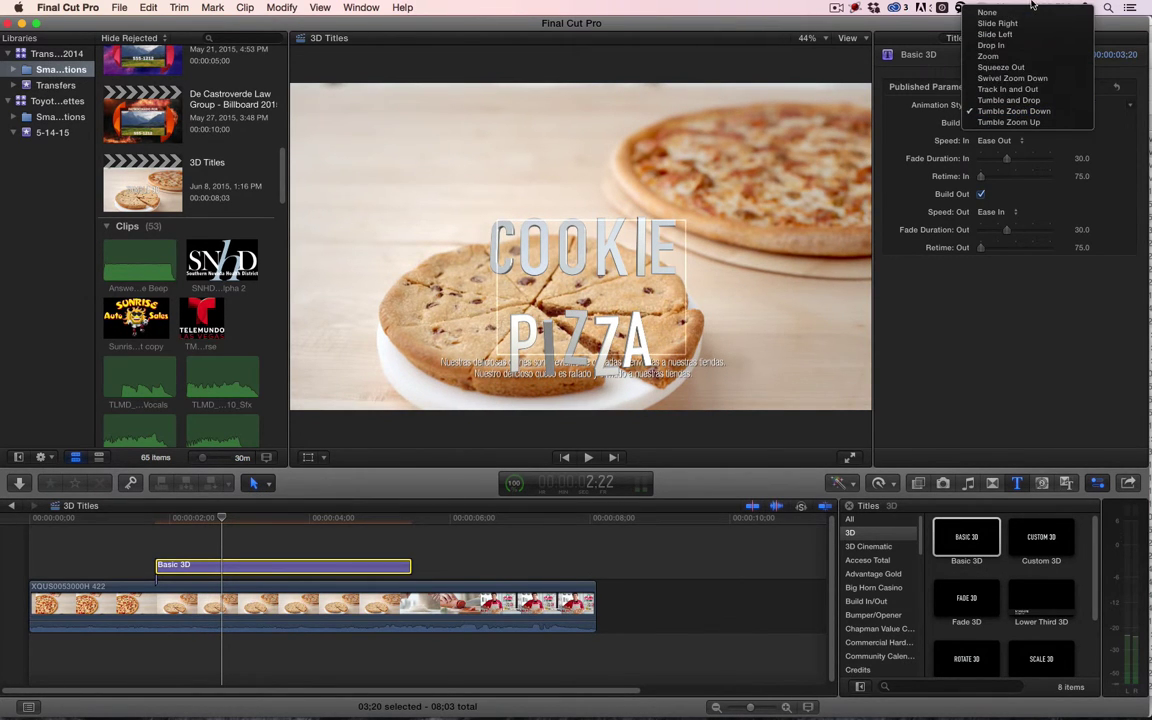
click(1015, 45)
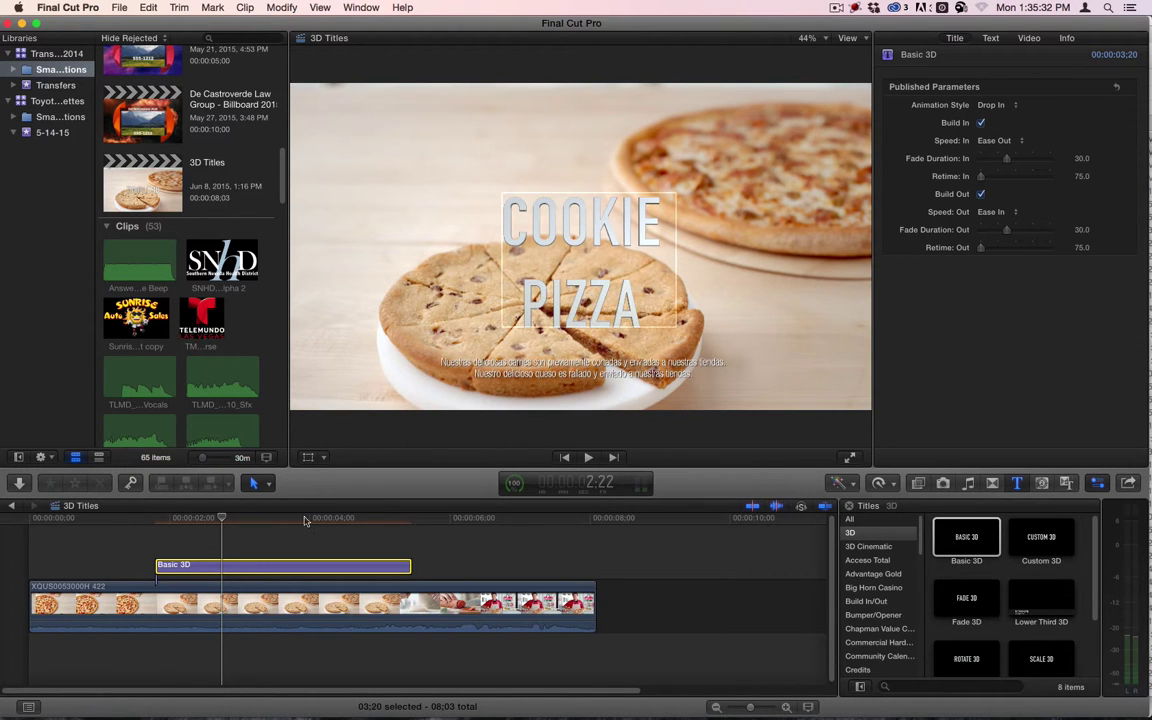
click(155, 518)
drag(170, 519, 213, 515)
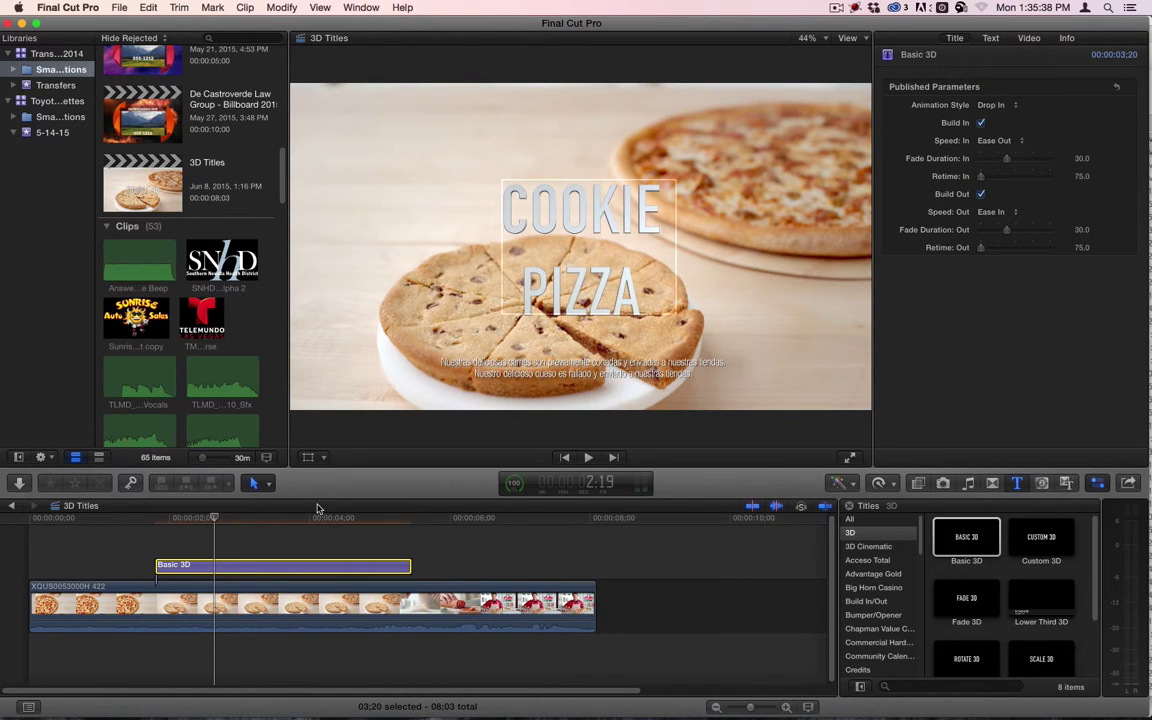
drag(272, 517, 329, 517)
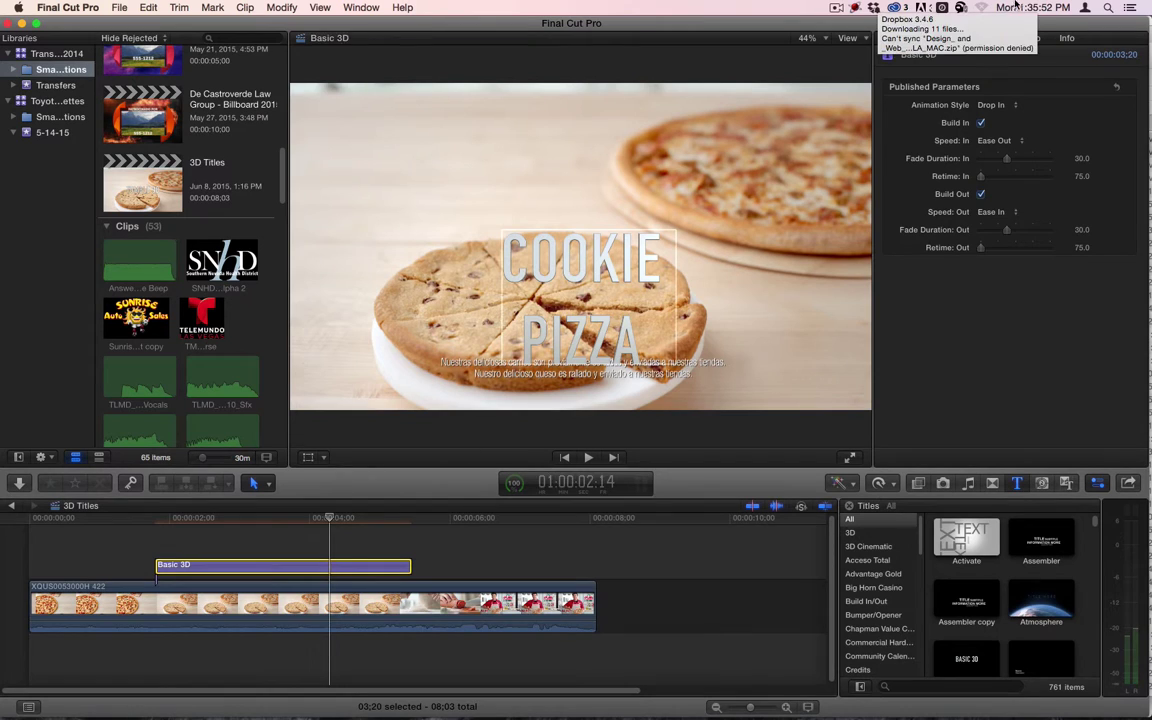
Select all of the COOKIE PIZZA text and reduce its Line Spacing to bring the two lines closer together.
click(992, 38)
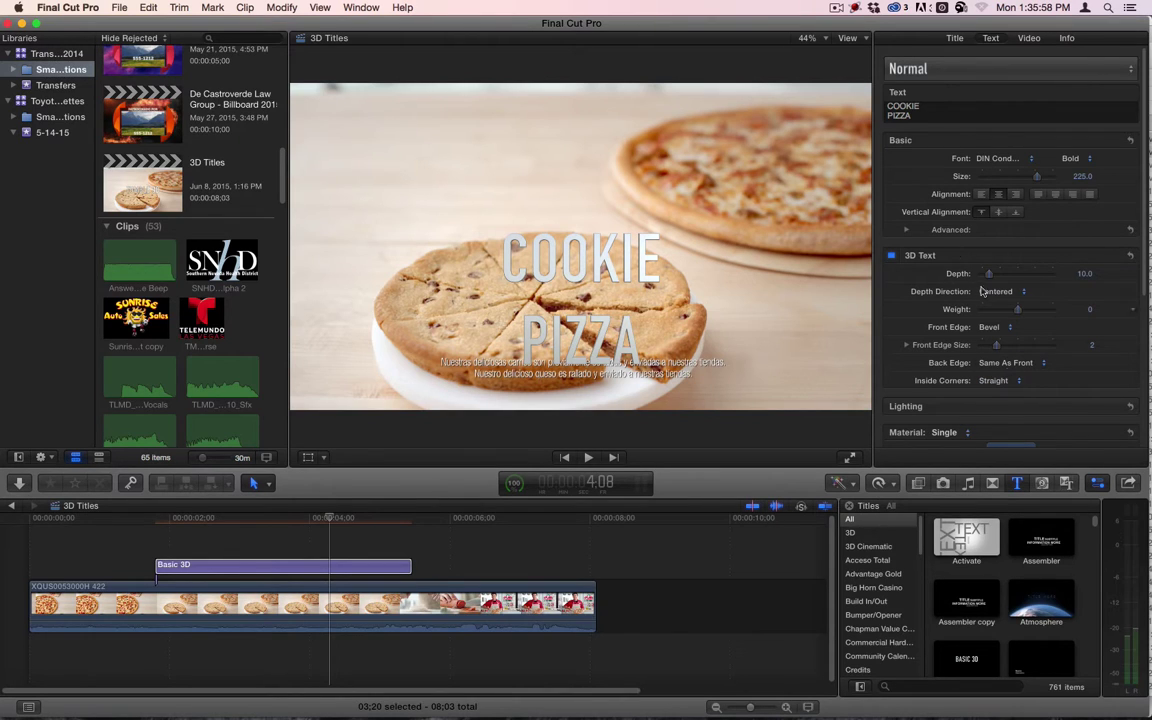
click(906, 229)
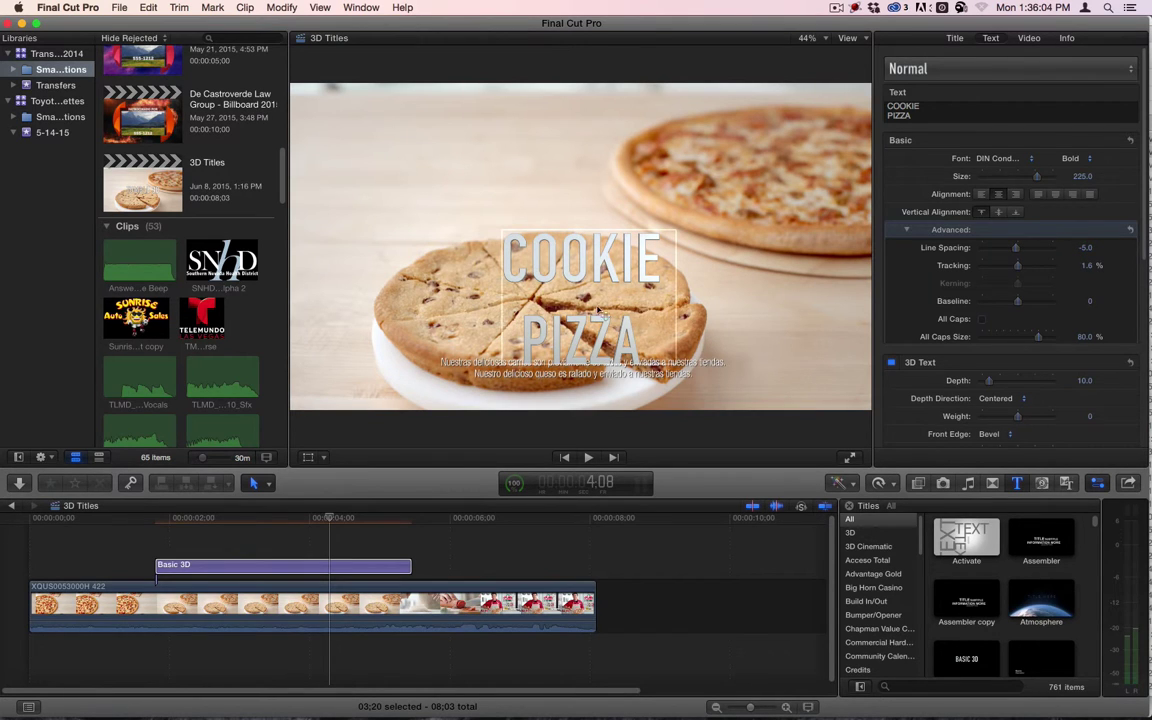
double_click(546, 250)
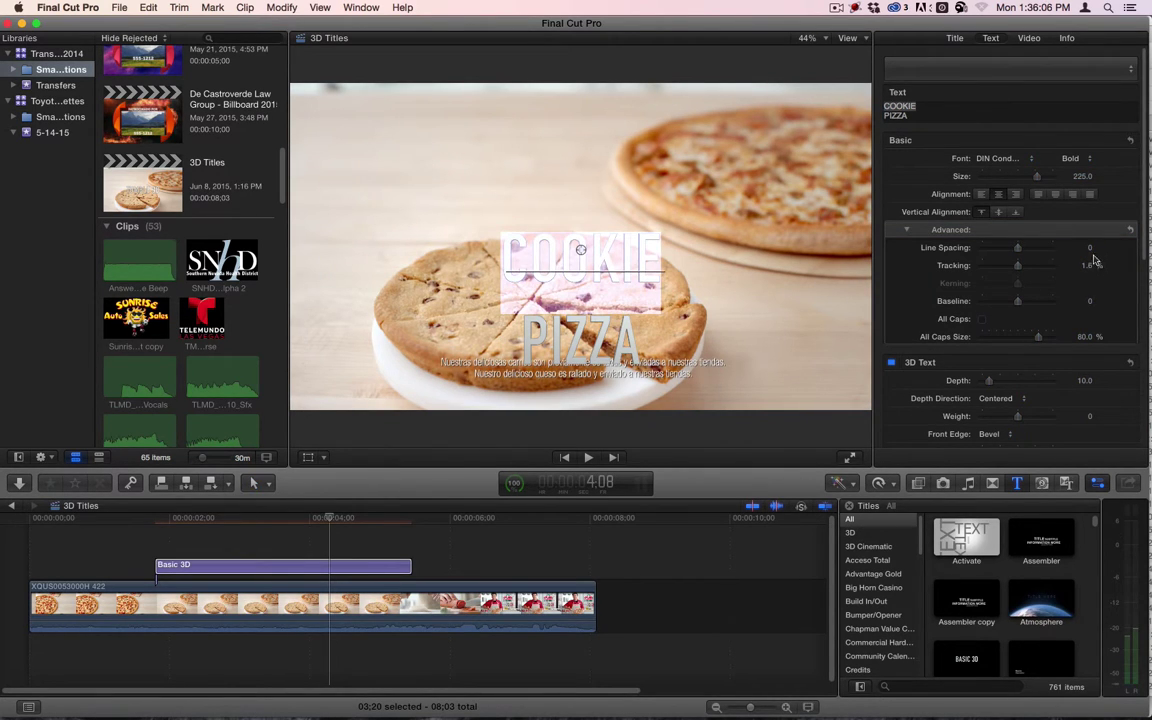
key(super+a)
mouse_move(1090, 247)
mouse_down()
mouse_move(1045, 250)
mouse_move(1078, 248)
mouse_up()
Set the title's Transform Position to X -385 px and Y 409 px.
click(1029, 38)
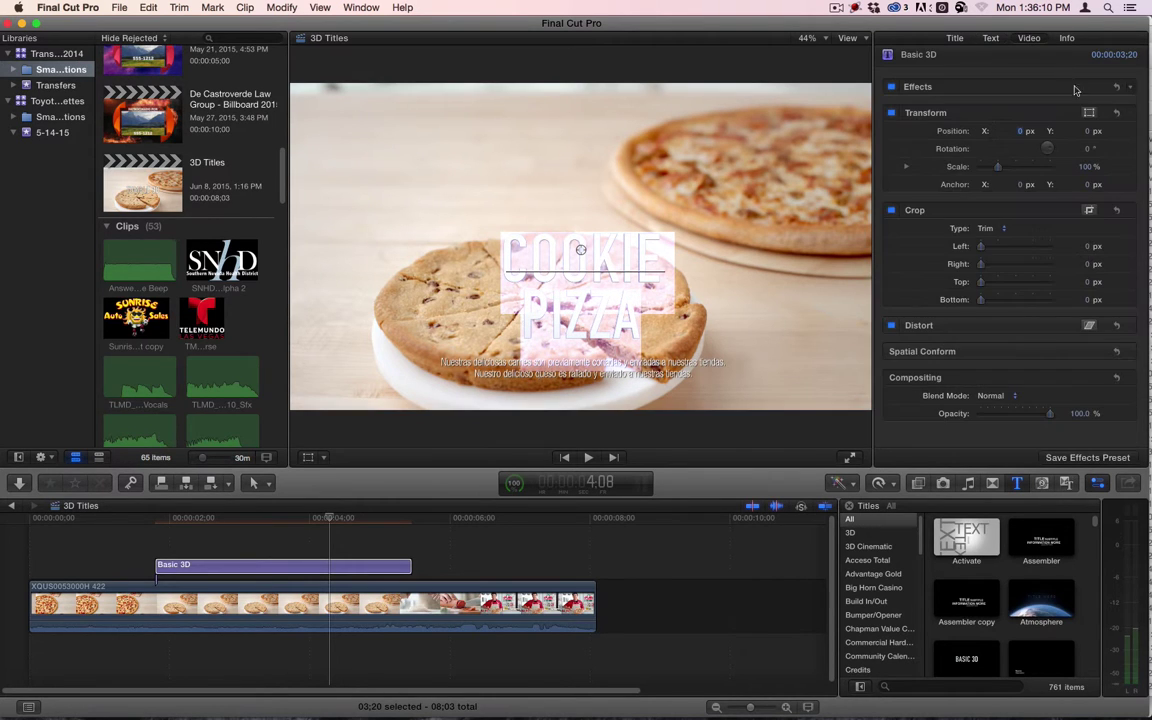
drag(1020, 131, 1024, 131)
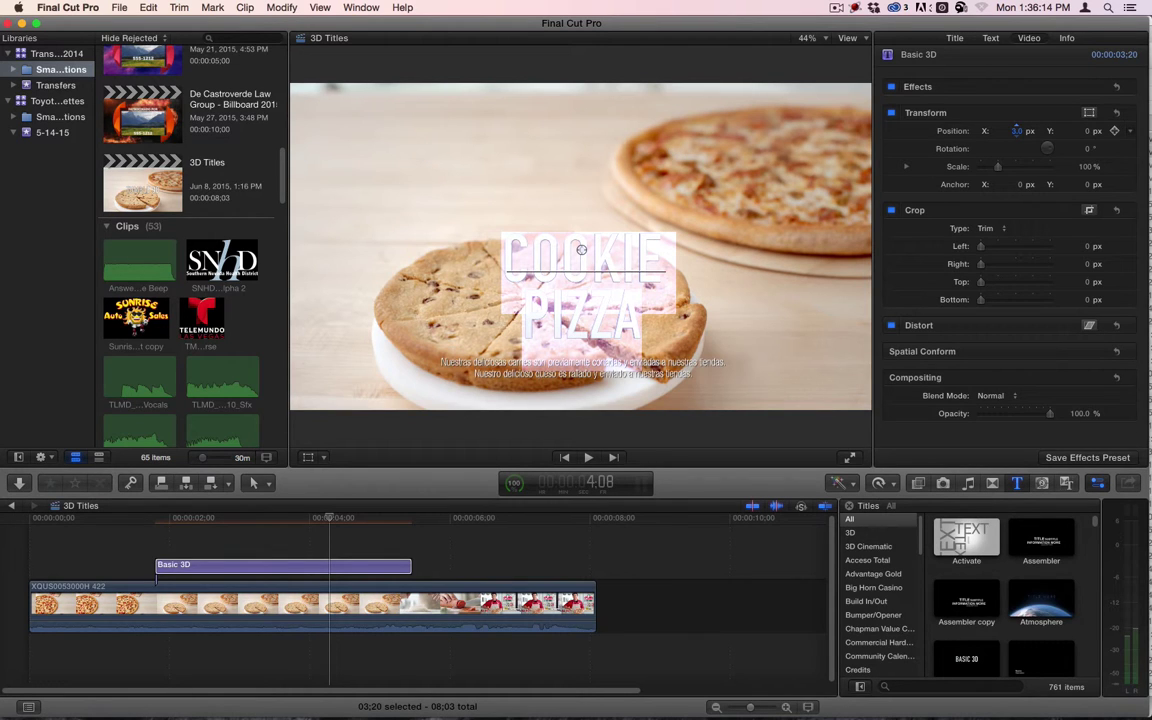
drag(1024, 131, 985, 131)
drag(1088, 132, 935, 238)
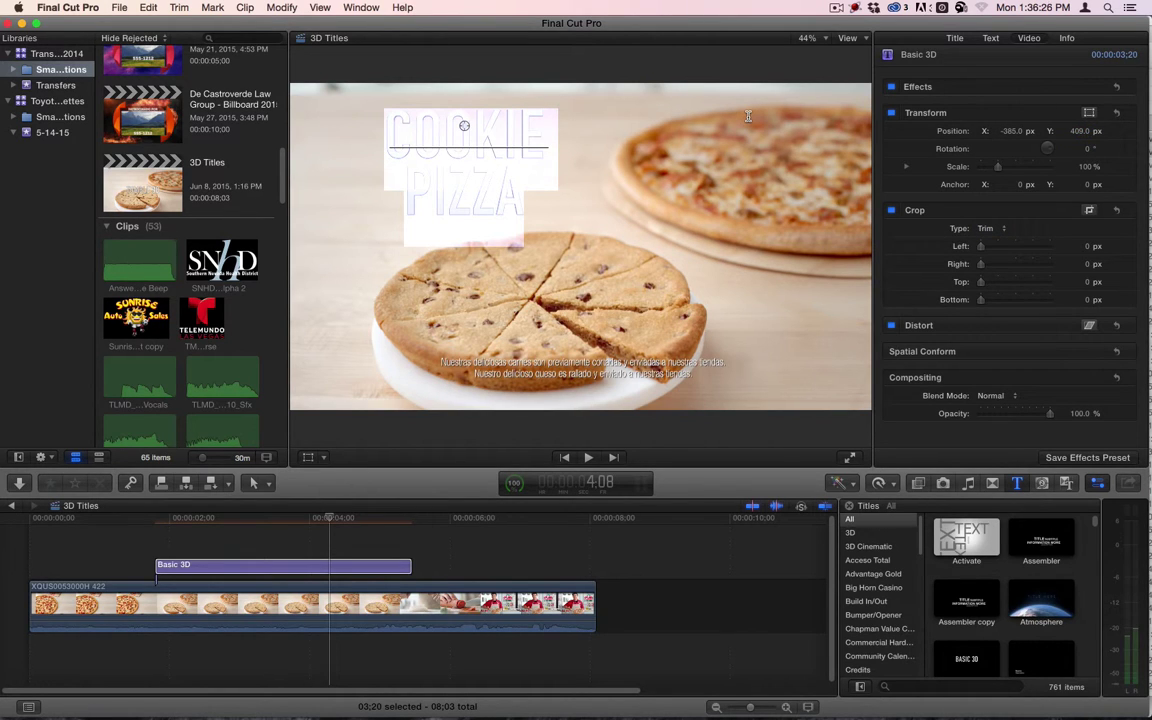
Leave text editing, scrub through the repositioned title up to 4:06, and show its published parameters.
click(263, 521)
drag(263, 521, 302, 533)
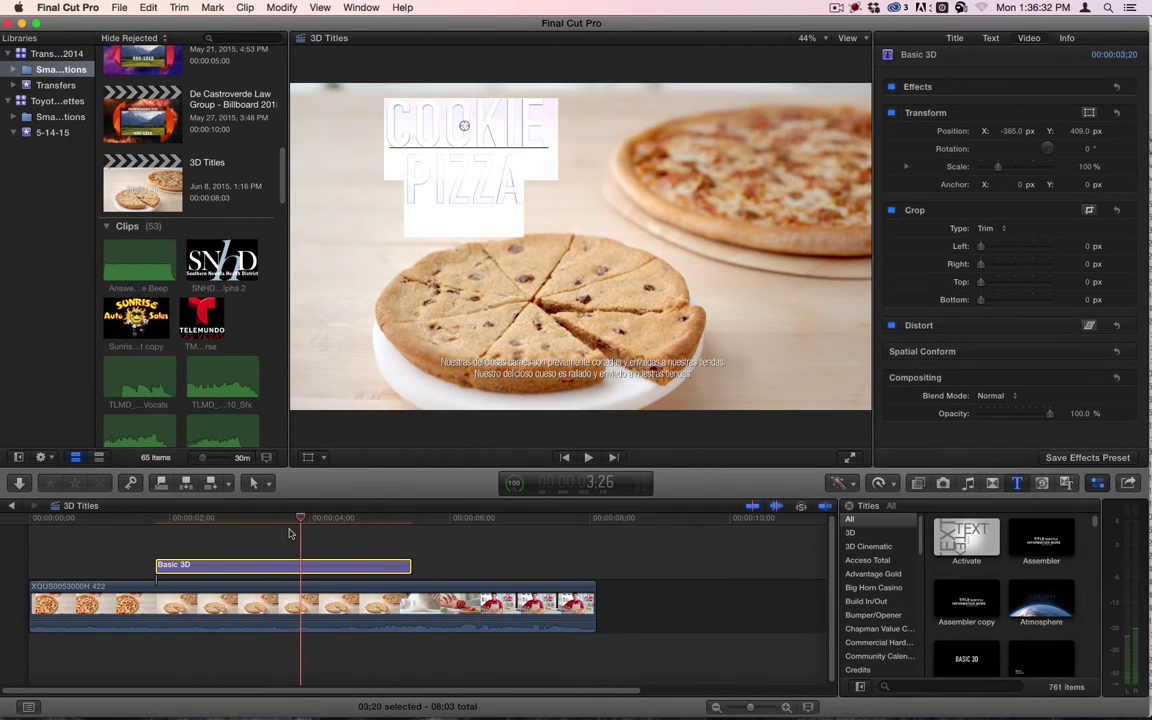
click(289, 533)
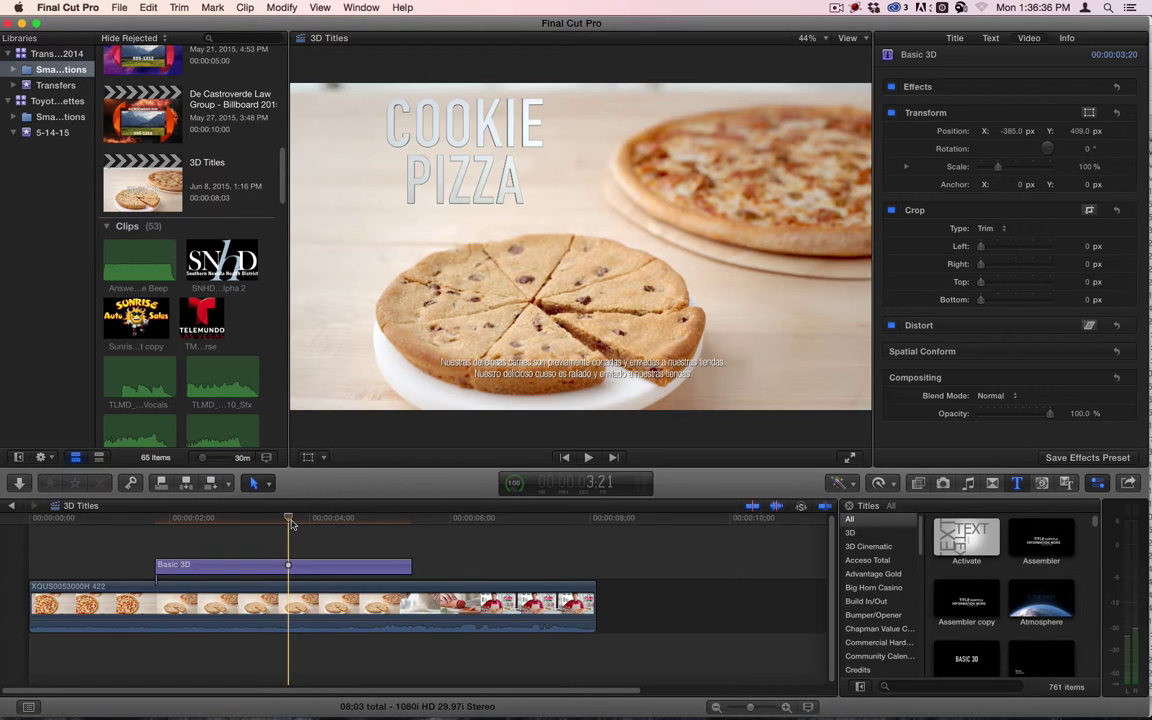
drag(290, 522, 272, 521)
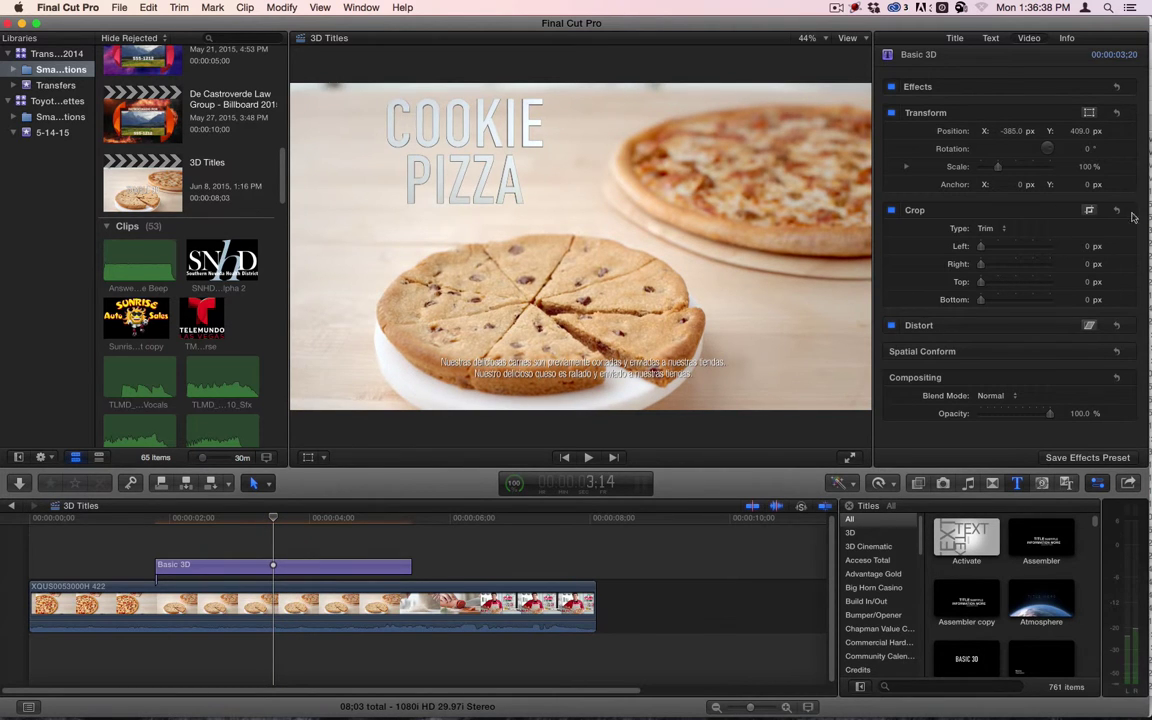
click(322, 516)
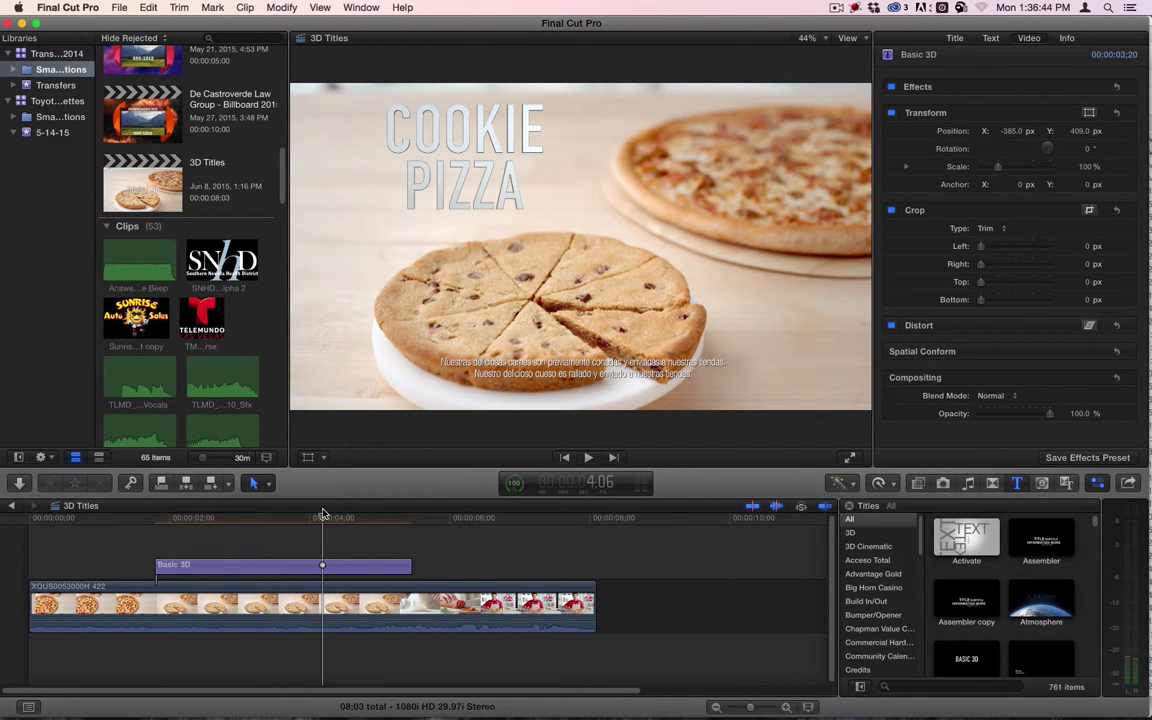
click(960, 40)
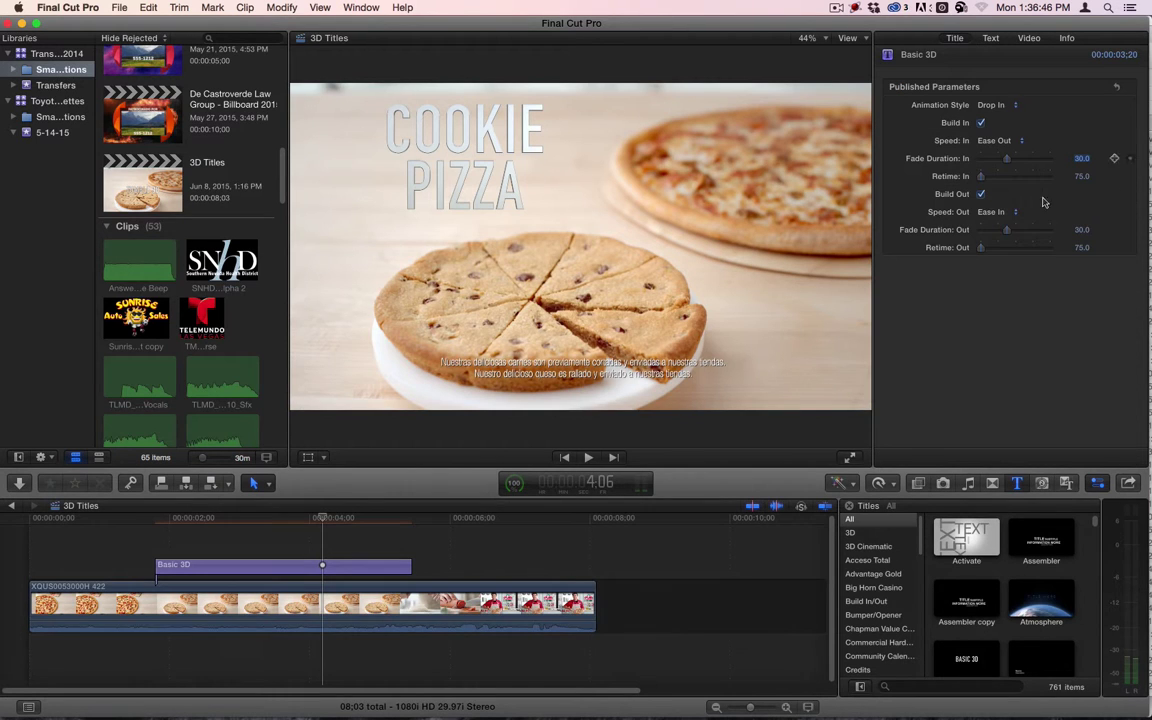